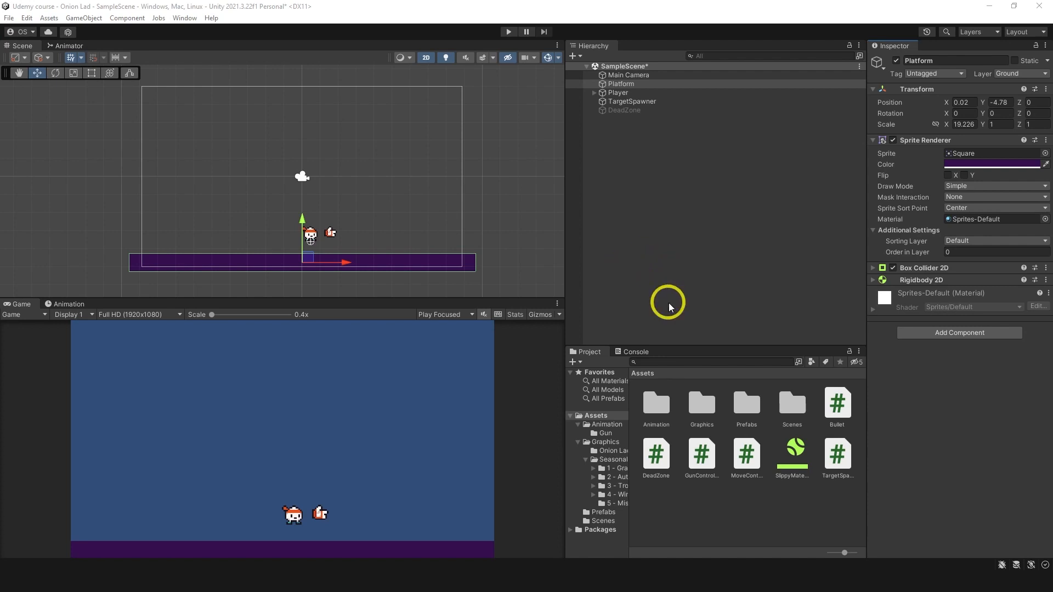
Step: Delete the Platform object from the scene
left_click(623, 84)
key("Delete")
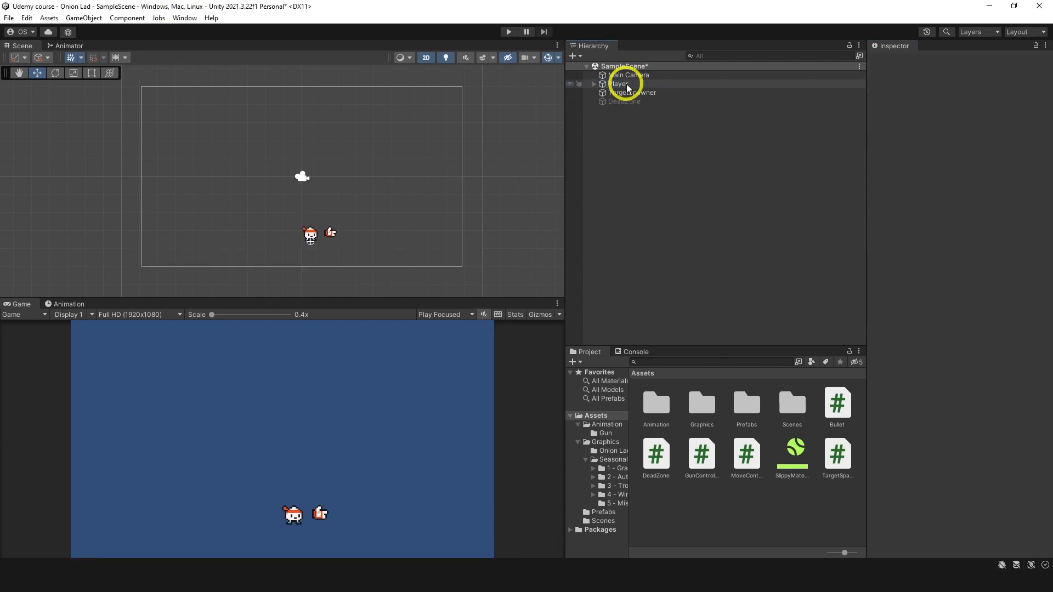
Step: Open the Tile Palette window and dock it beside the Hierarchy
left_click(186, 18)
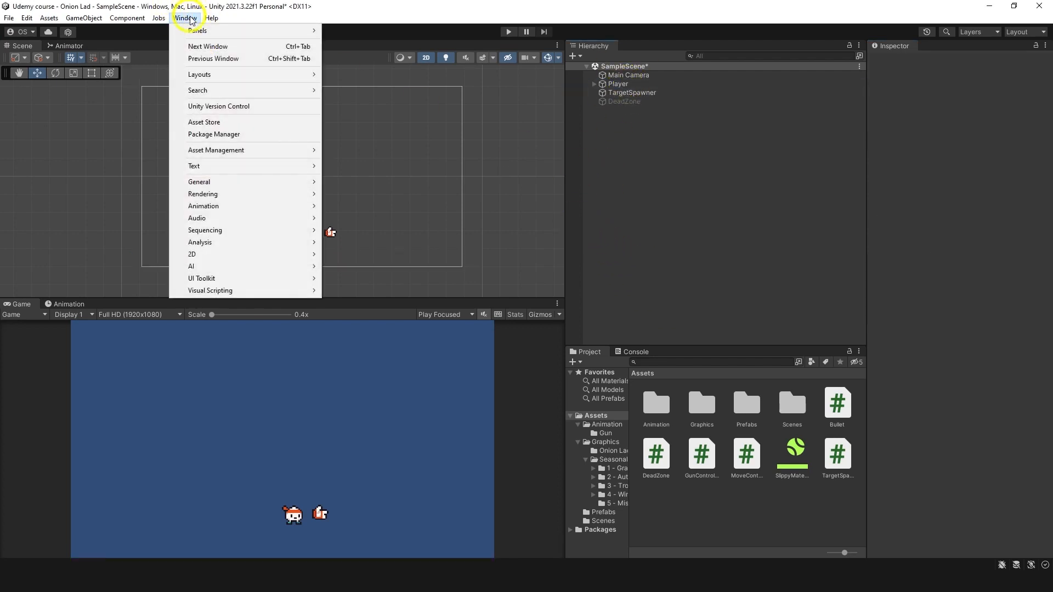
mouse_move(235, 185)
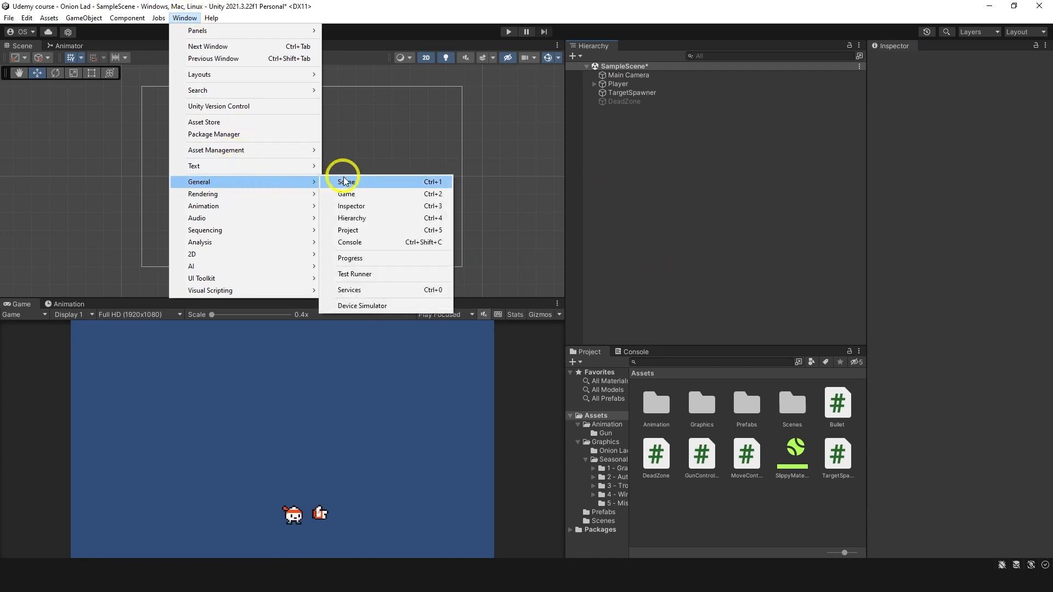
mouse_move(246, 254)
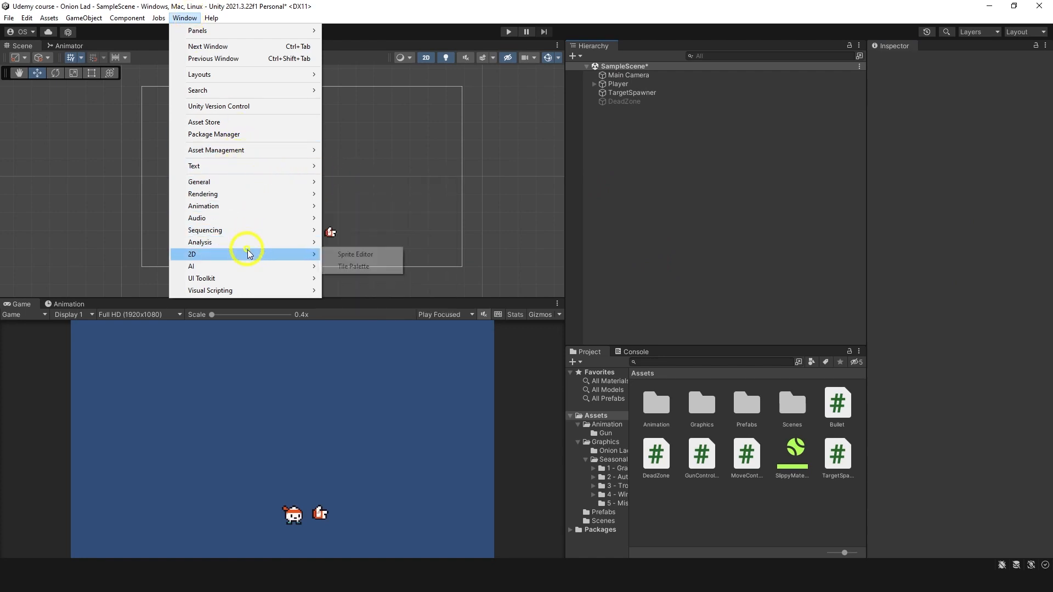
left_click(343, 266)
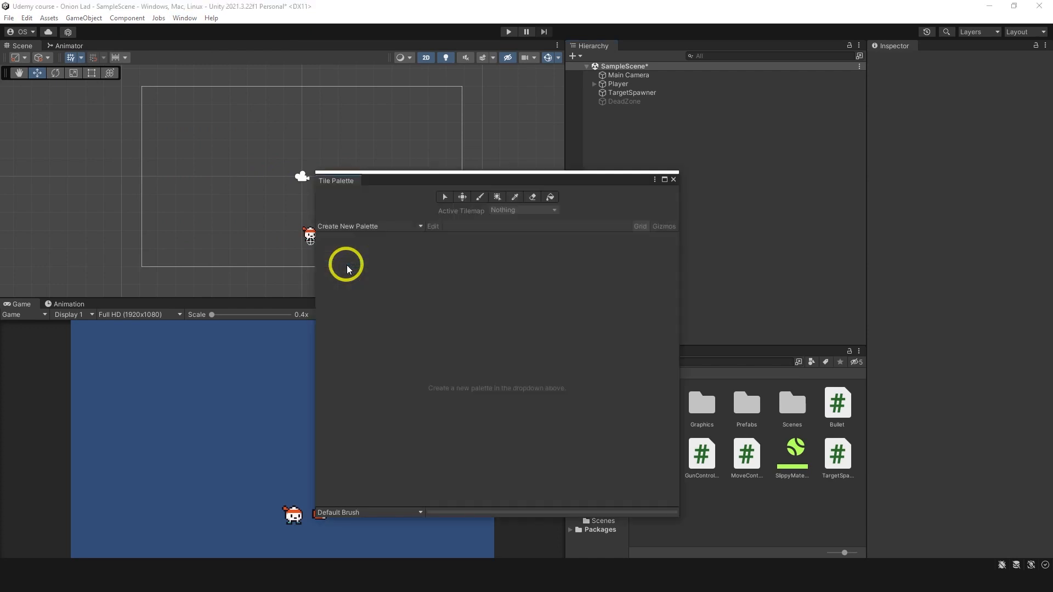
left_click_drag(333, 178, 633, 52)
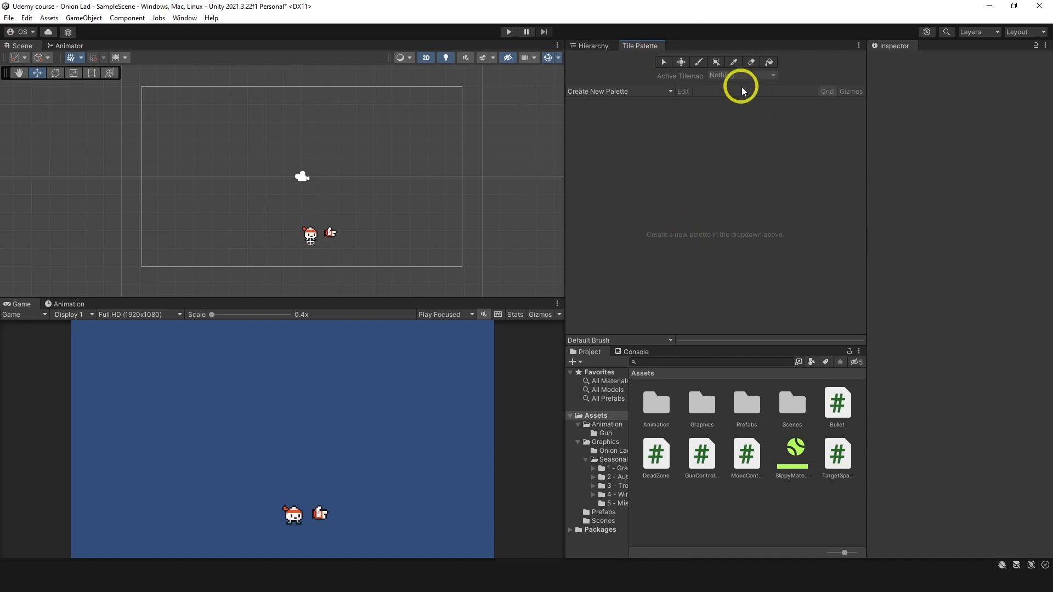
Step: Create a new rectangular tile palette named Ground Tiles with automatic cell size
left_click(650, 91)
left_click(663, 114)
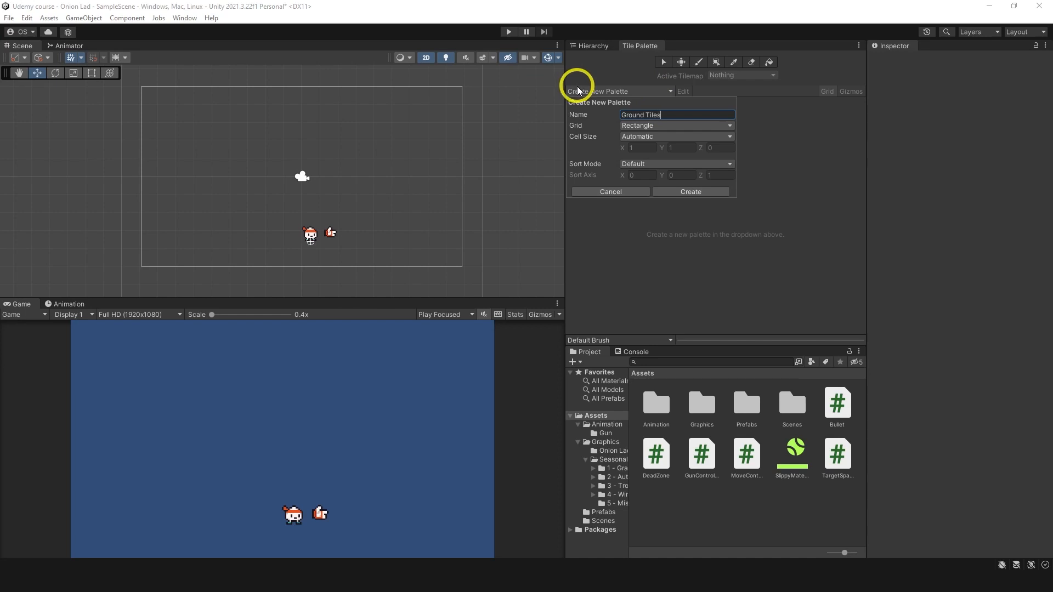
left_click(685, 192)
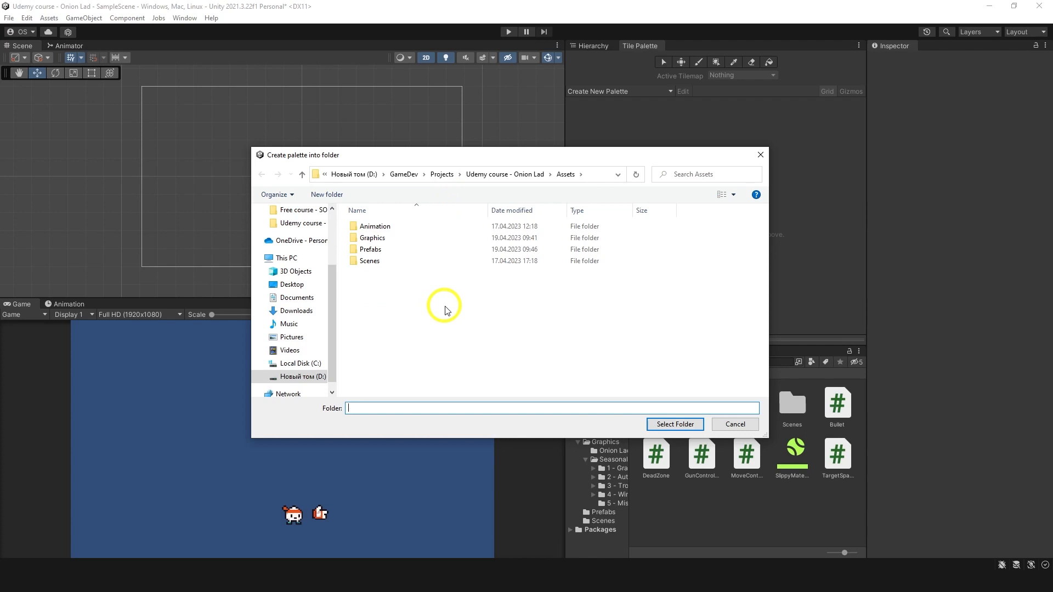
Step: Make a folder named Tile Palette inside Assets and save the new palette into it
right_click(445, 310)
mouse_move(502, 431)
left_click(599, 436)
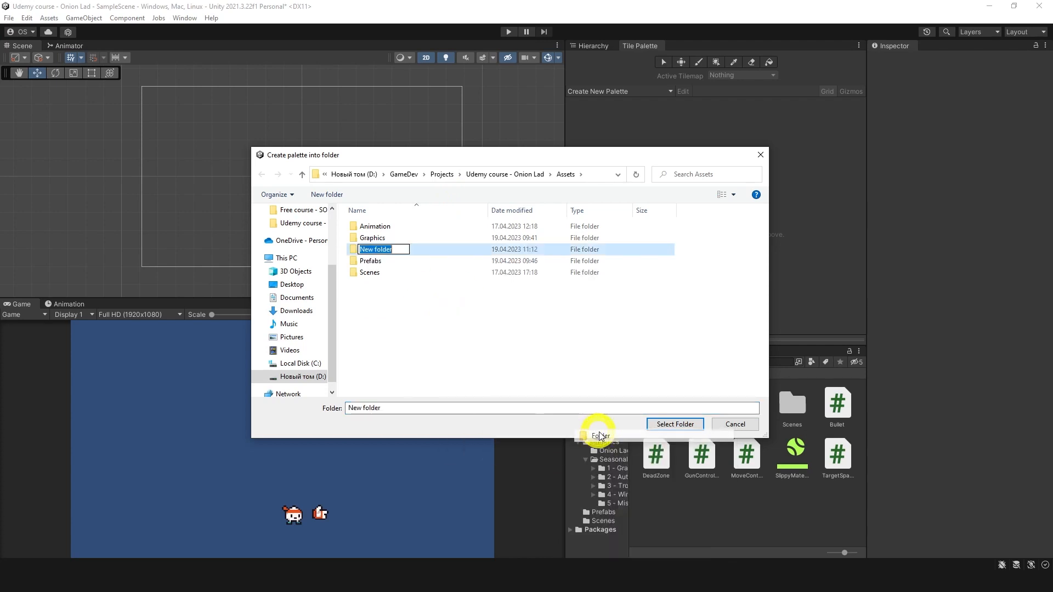
type("Tile Palette")
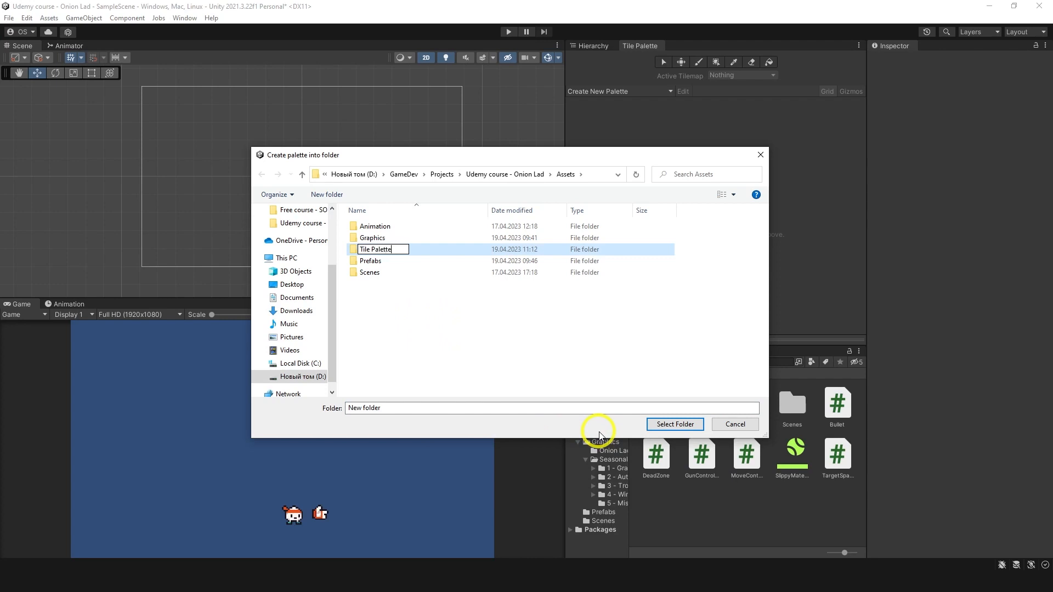
key("Return")
key("Return")
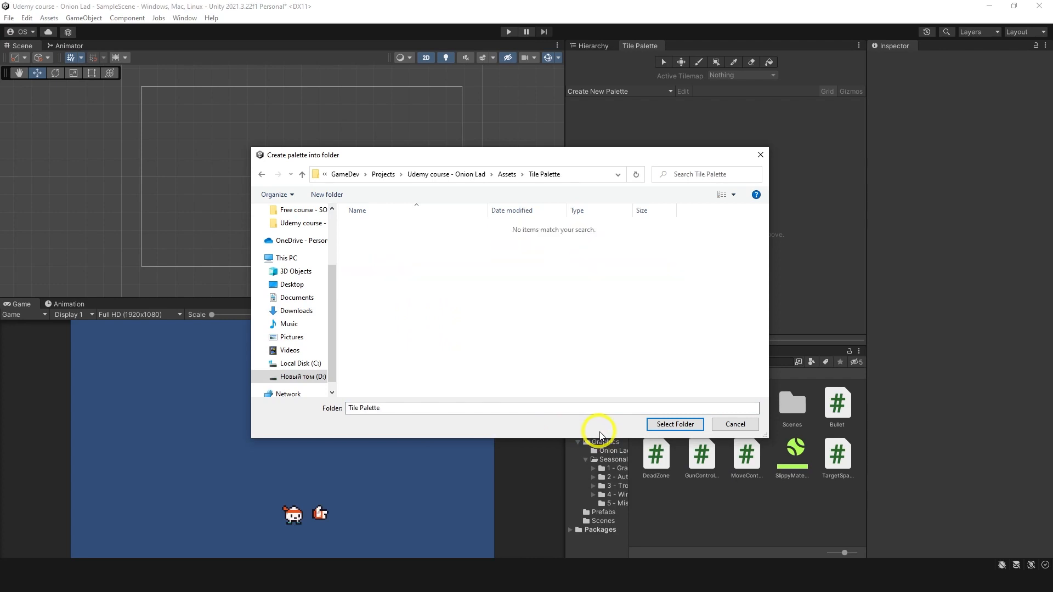
left_click(678, 424)
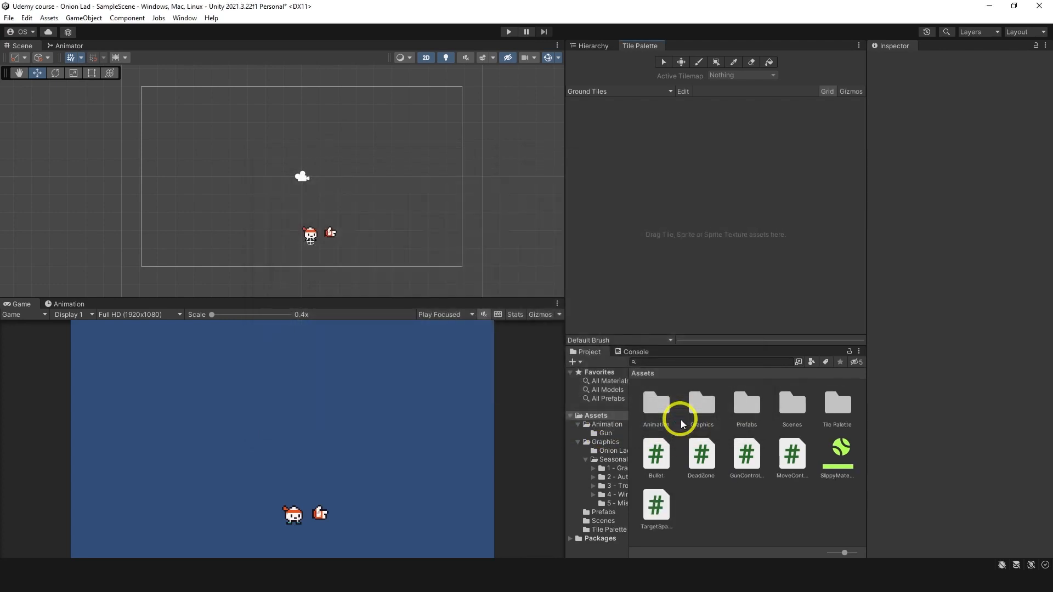
Step: Check the Tile Palette folder, and look through the first two tileset folders in Graphics > Seasonal Tilesets
double_click(825, 433)
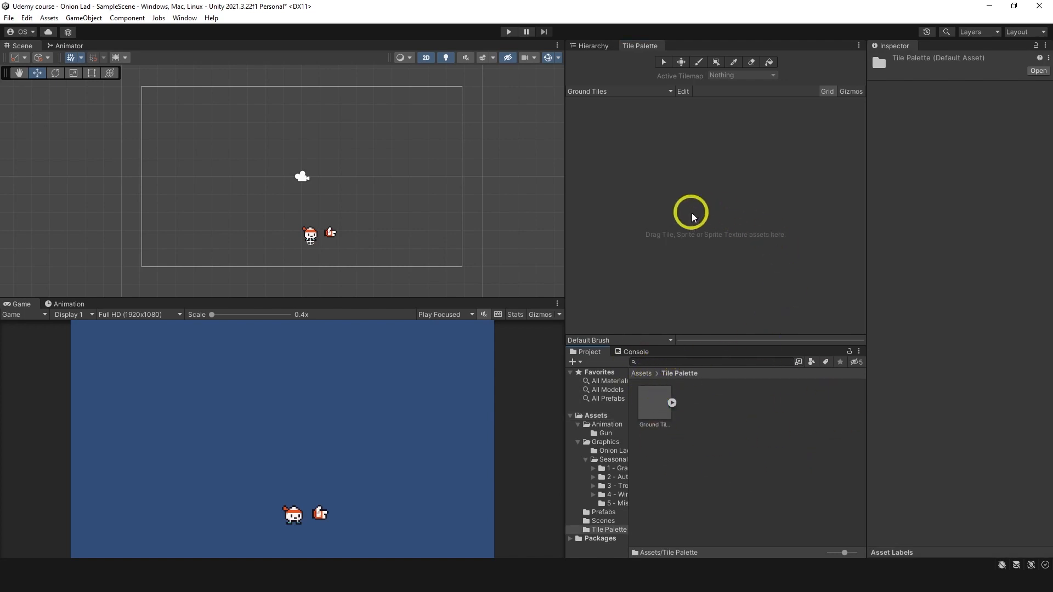
left_click(647, 379)
double_click(707, 411)
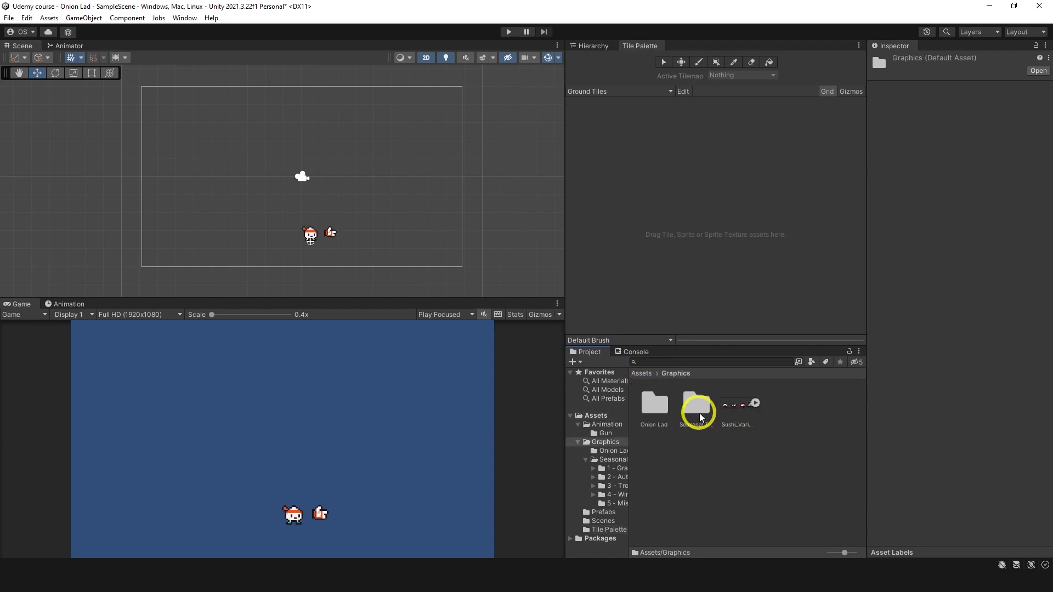
double_click(700, 417)
left_click(654, 412)
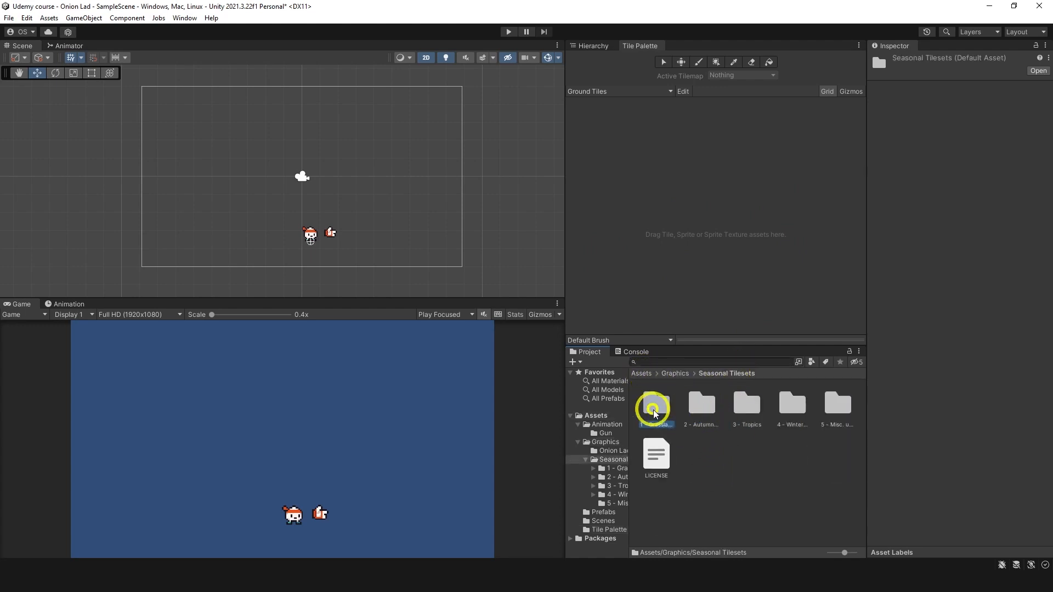
double_click(654, 413)
left_click(782, 427)
key("BackSpace")
left_click(709, 410)
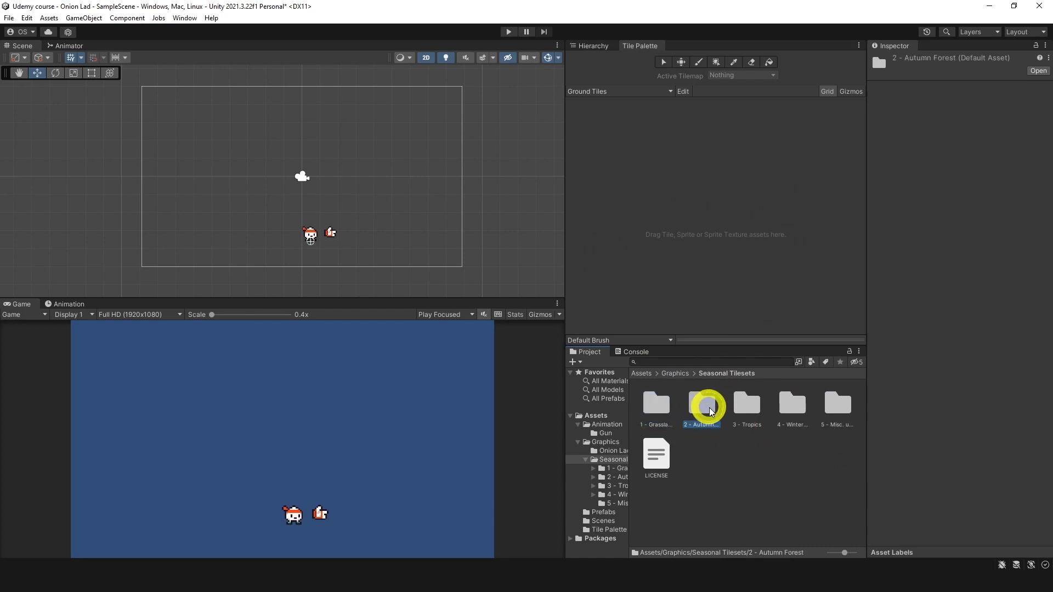
double_click(709, 410)
left_click(730, 405)
key("BackSpace")
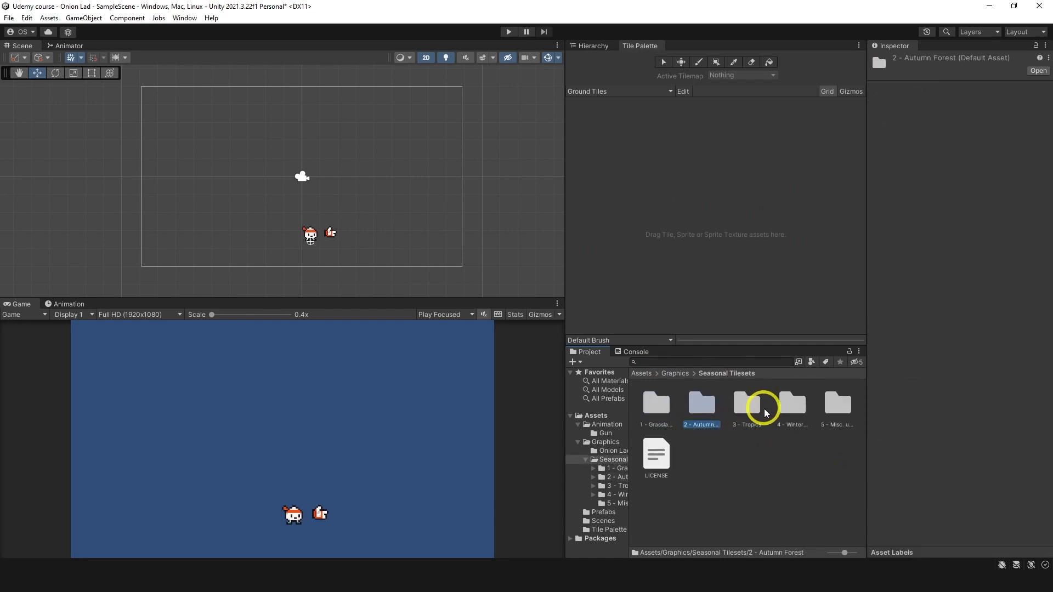
Step: Inspect the Terrain (16 x 16) texture of the 3 - Tropics tileset in the Sprite Editor
double_click(755, 409)
left_click(710, 417)
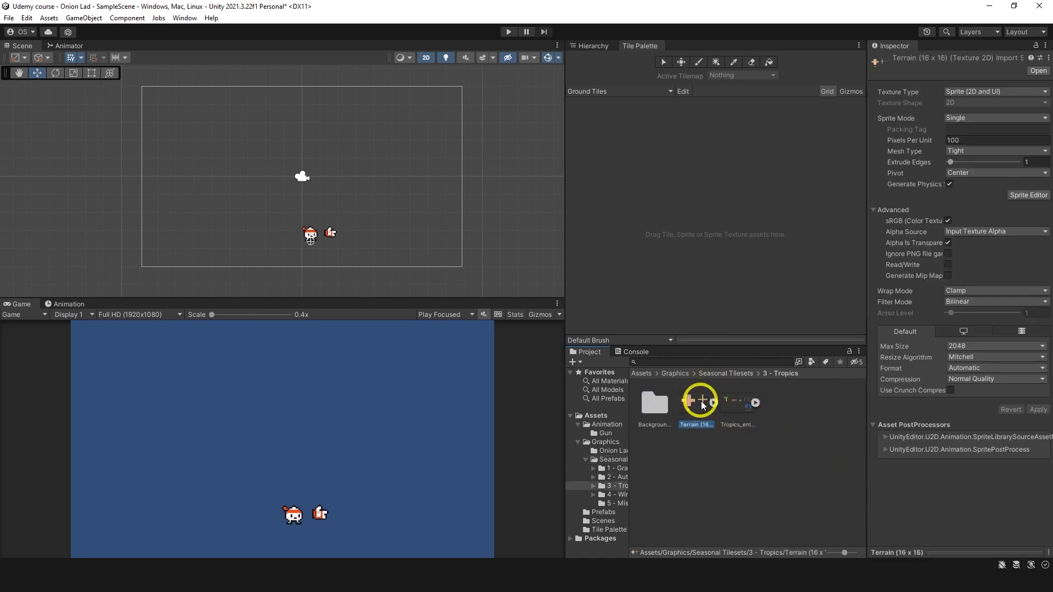
left_click(1021, 196)
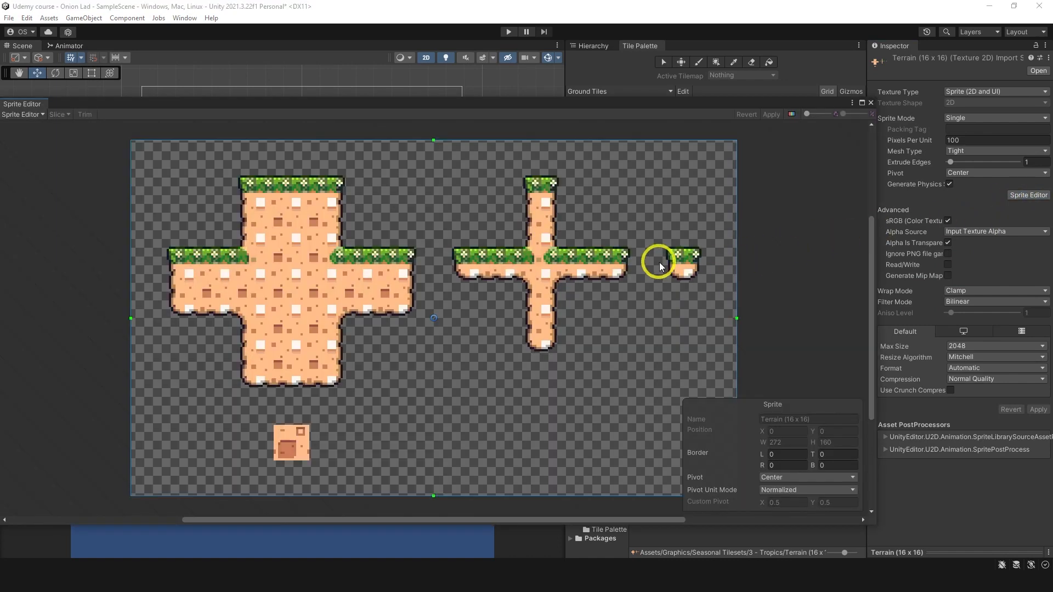
left_click(871, 102)
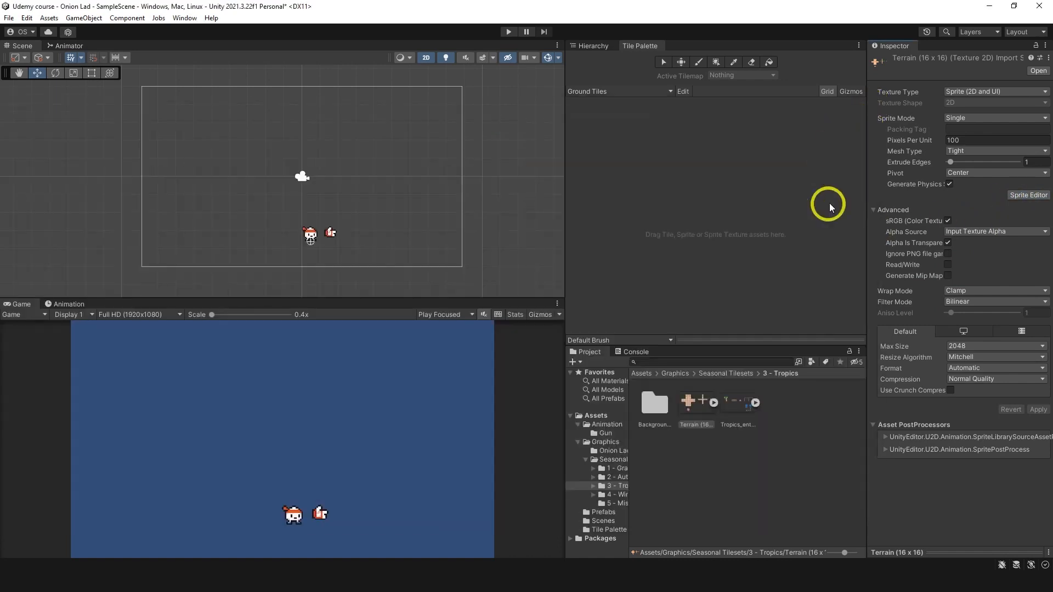
Step: Inspect the Terrain (16 x 16) texture of the 4 - Winter World tileset in the Sprite Editor
left_click(725, 373)
double_click(795, 403)
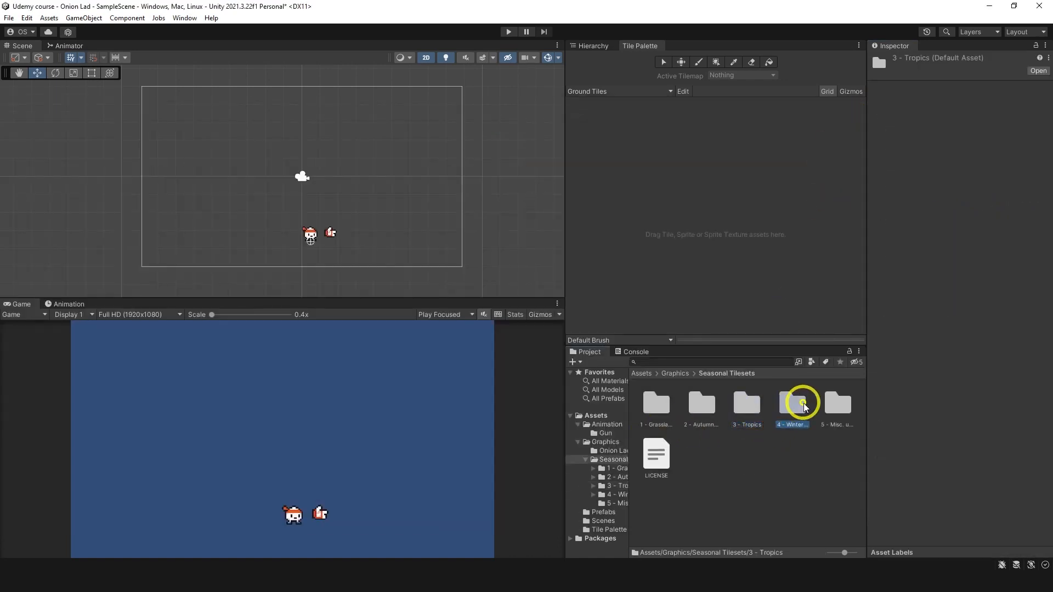
left_click(689, 405)
left_click(1018, 195)
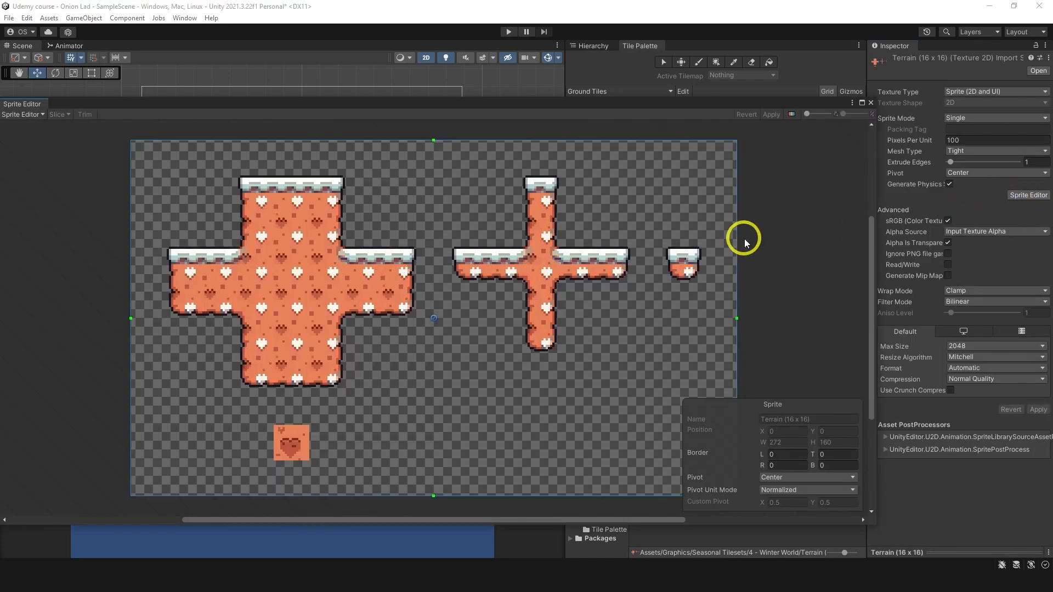
left_click(871, 103)
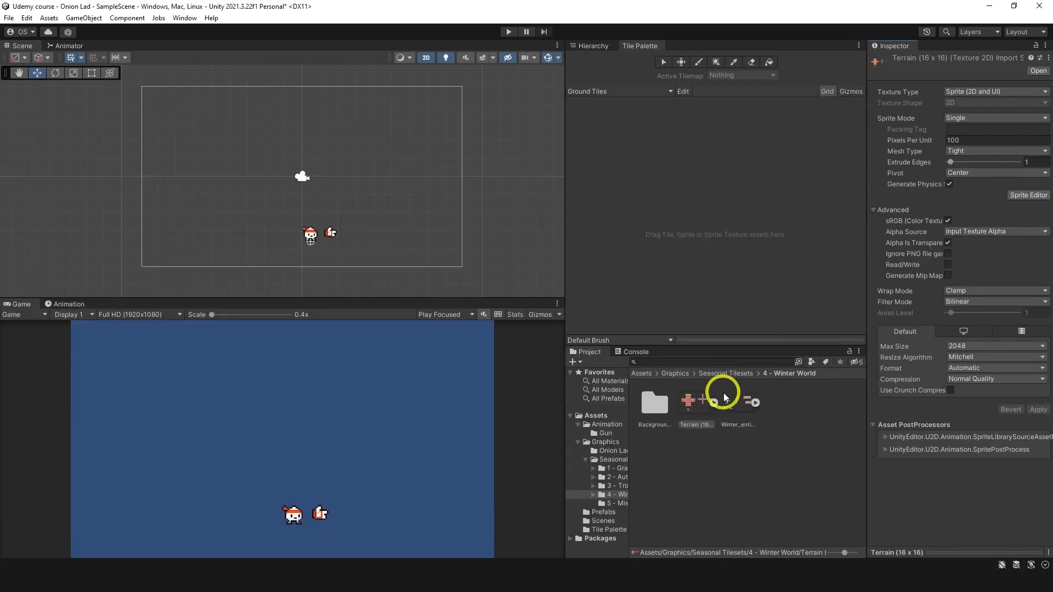
Step: Look into the 2 - Autumn Forest tileset folder again and return to Seasonal Tilesets
left_click(738, 387)
left_click(707, 373)
left_click(699, 403)
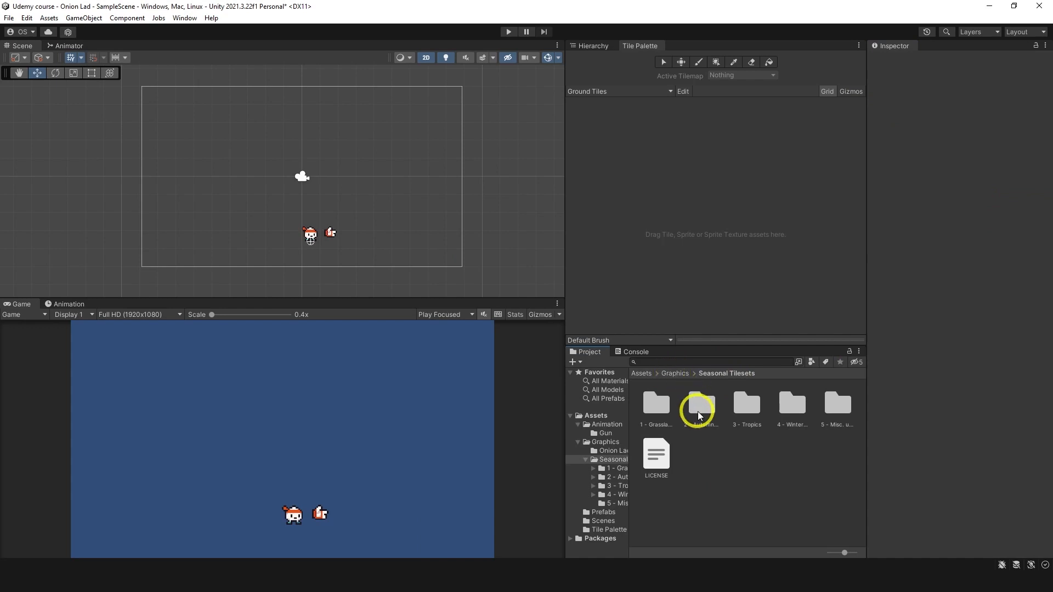
double_click(699, 403)
left_click(725, 373)
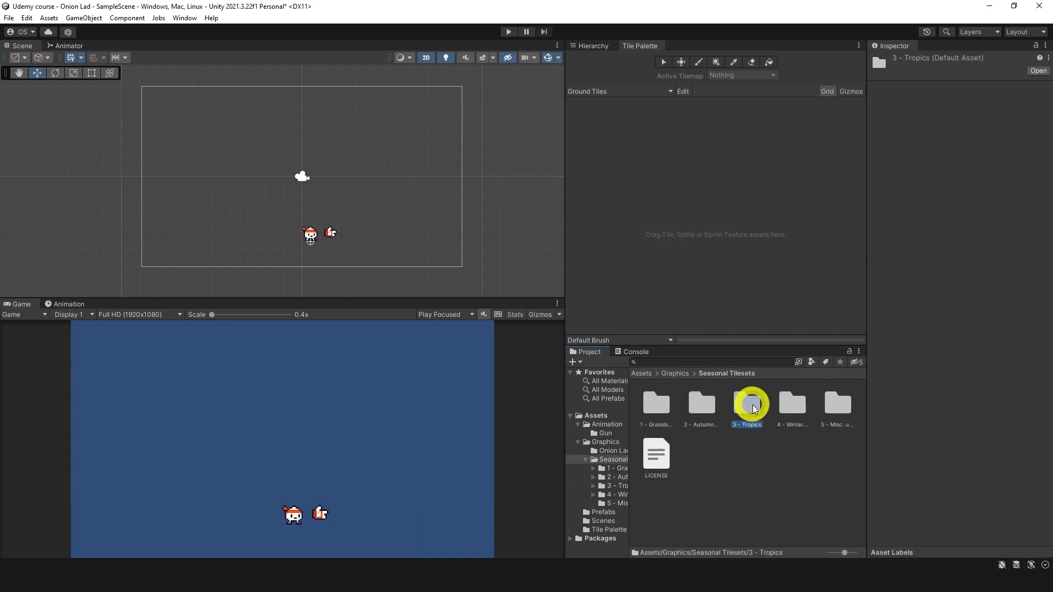
Step: Set the 3 - Tropics Terrain (16 x 16) texture to compression None, filter Point (no filter), 16 pixels per unit and sprite mode Multiple
double_click(748, 404)
left_click(695, 417)
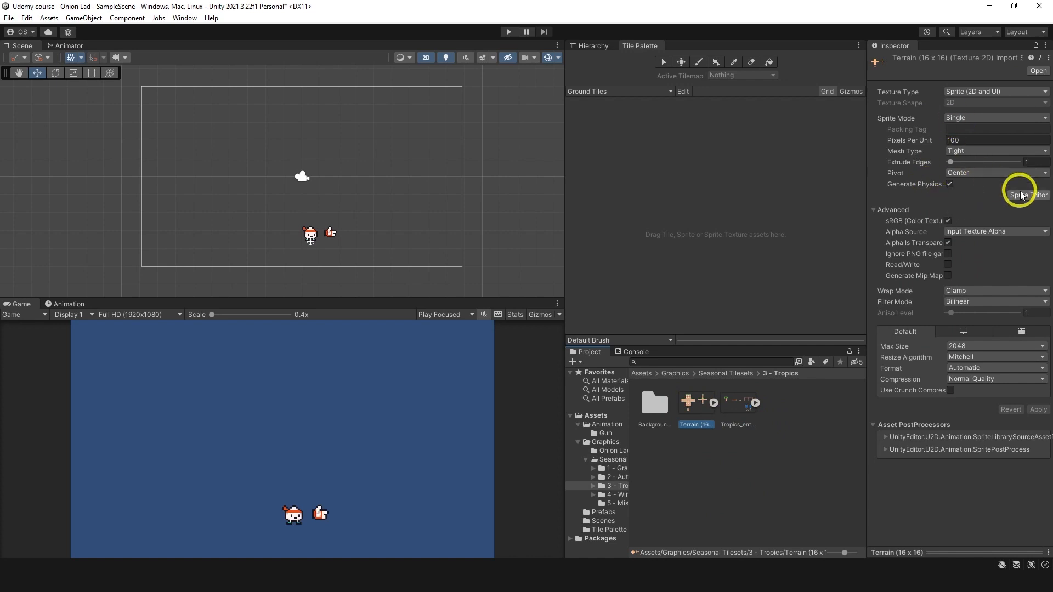
left_click(962, 379)
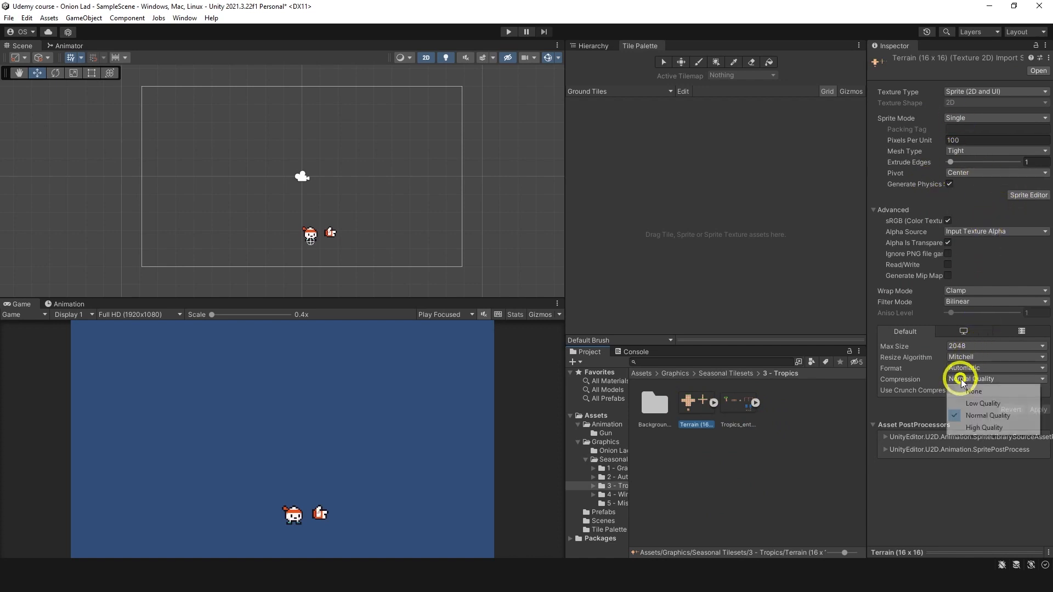
left_click(971, 391)
left_click(968, 302)
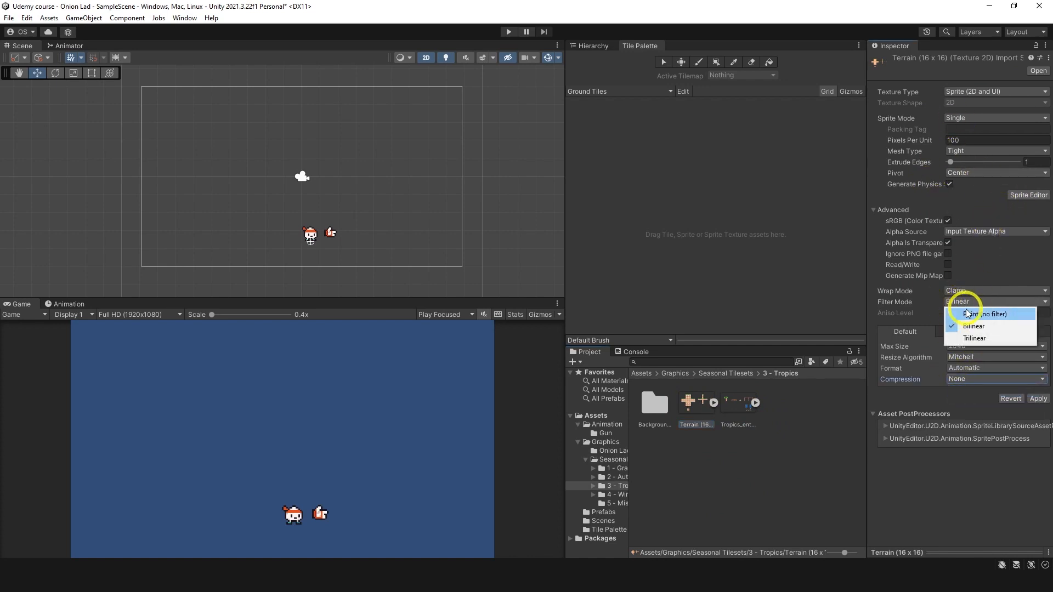
left_click(968, 312)
left_click(966, 140)
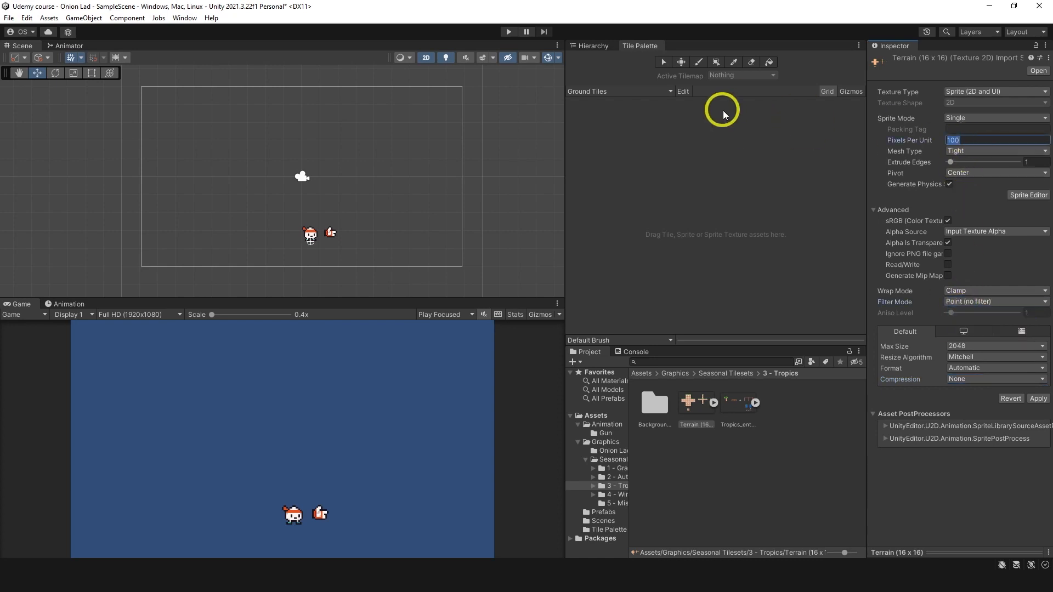
type("16")
left_click(976, 119)
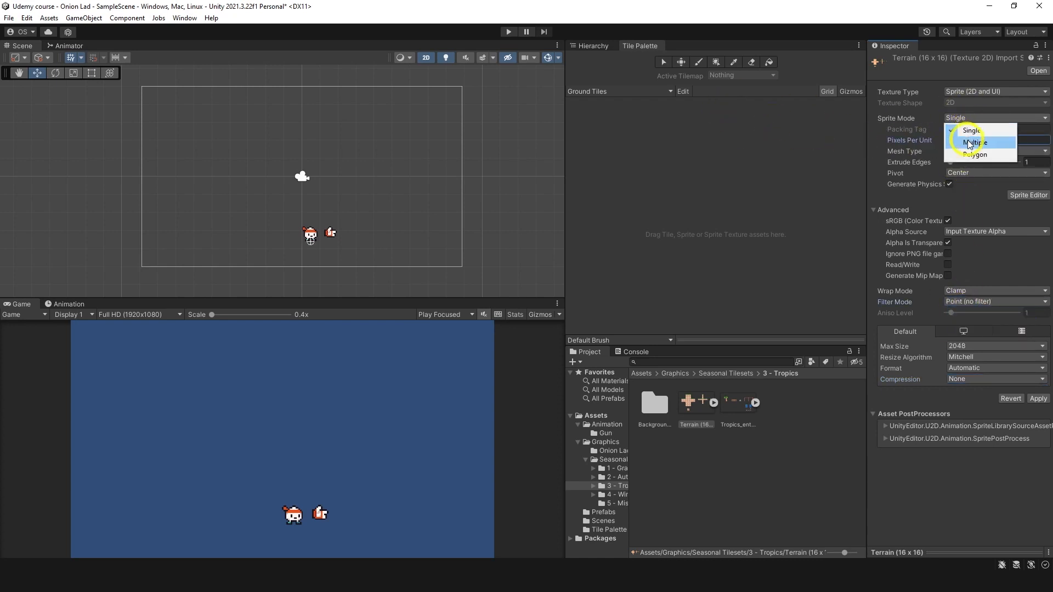
left_click(966, 140)
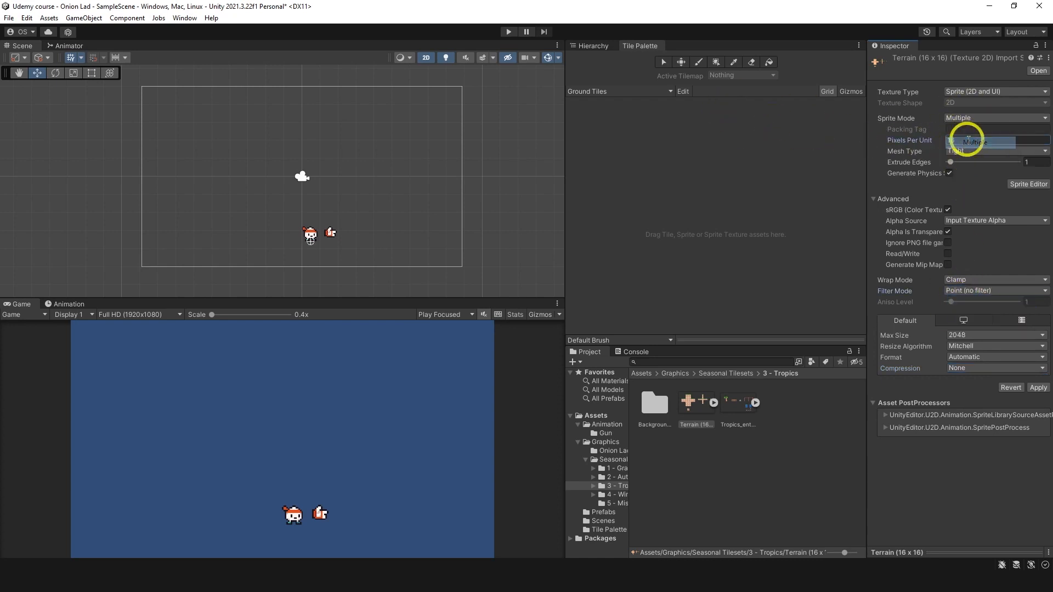
Step: Slice the Tropics Terrain texture in the Sprite Editor using Grid By Cell Size with 16 x 16 pixel cells and apply the slicing
left_click(1024, 186)
left_click(557, 312)
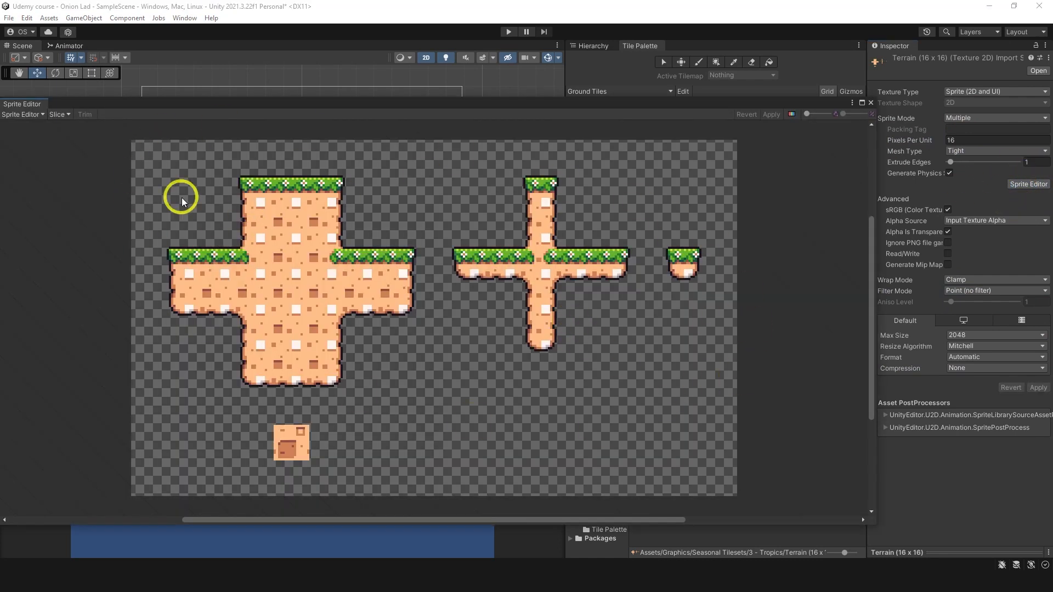
left_click(58, 114)
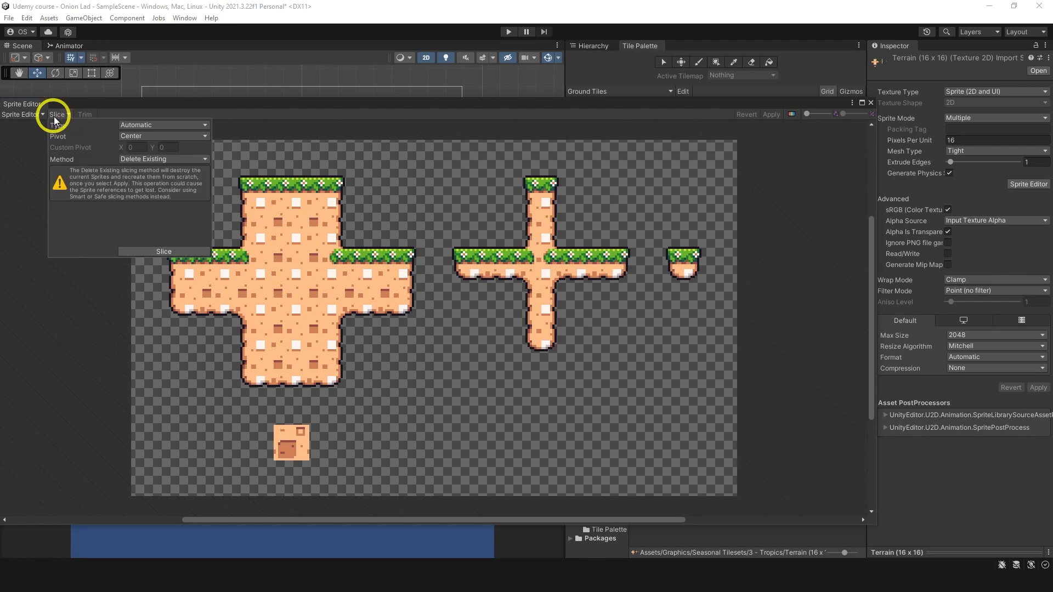
left_click(135, 126)
left_click(149, 149)
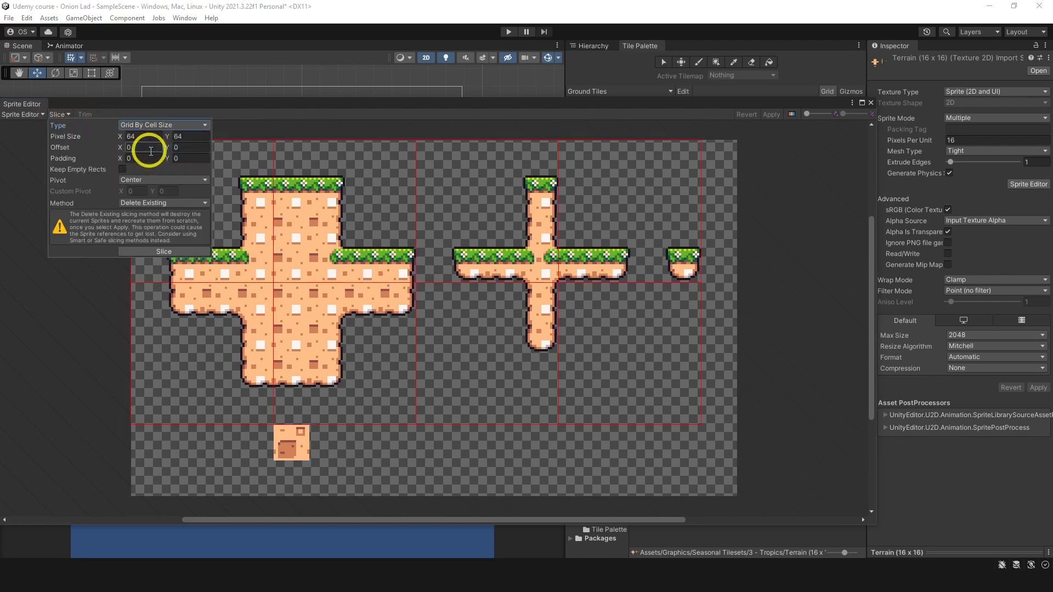
left_click(146, 137)
type("16")
key("Tab")
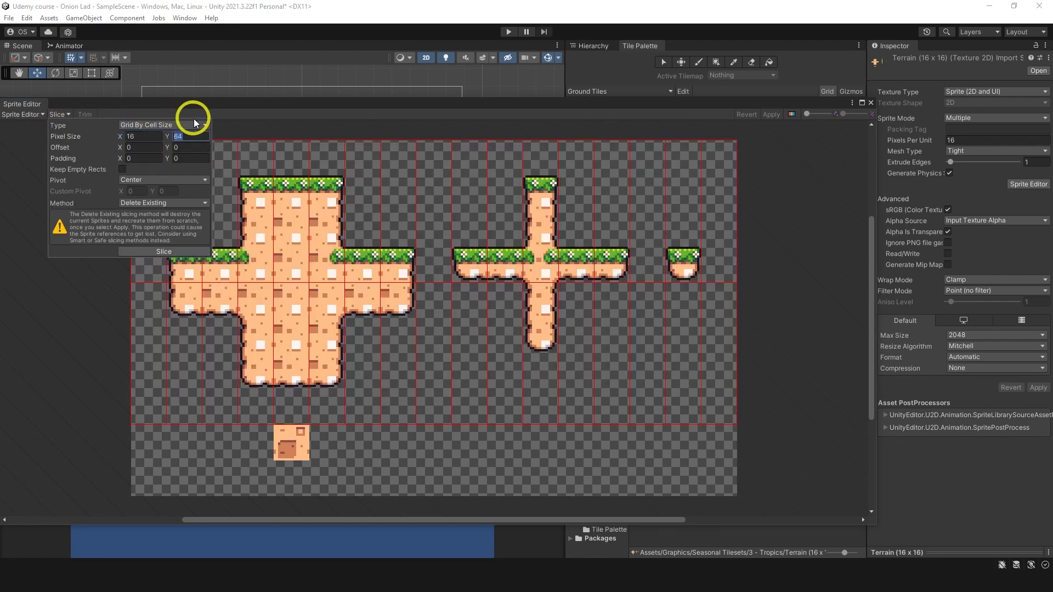
type("16")
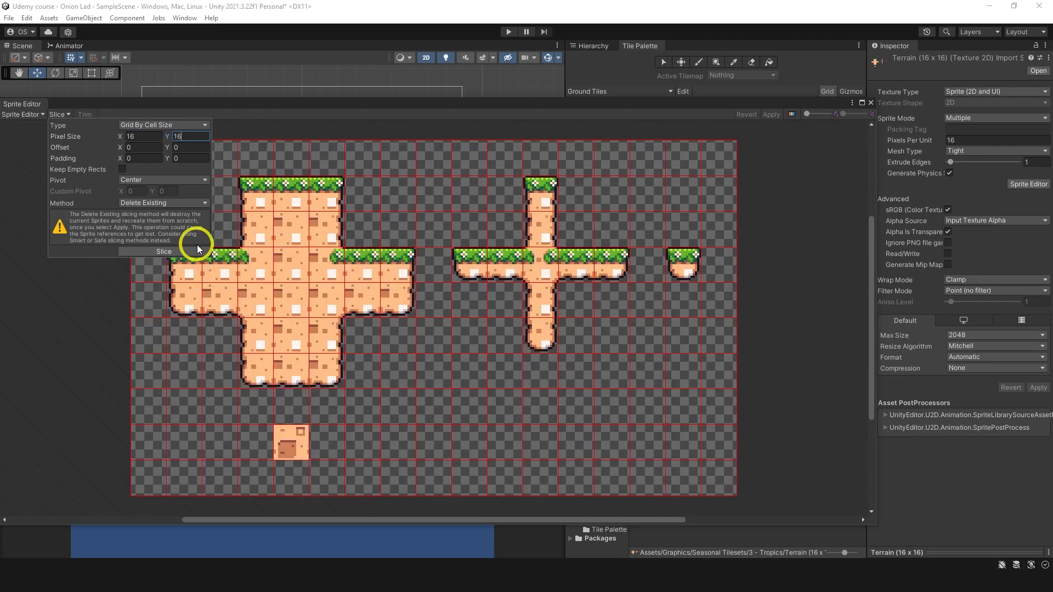
left_click(164, 252)
left_click(768, 112)
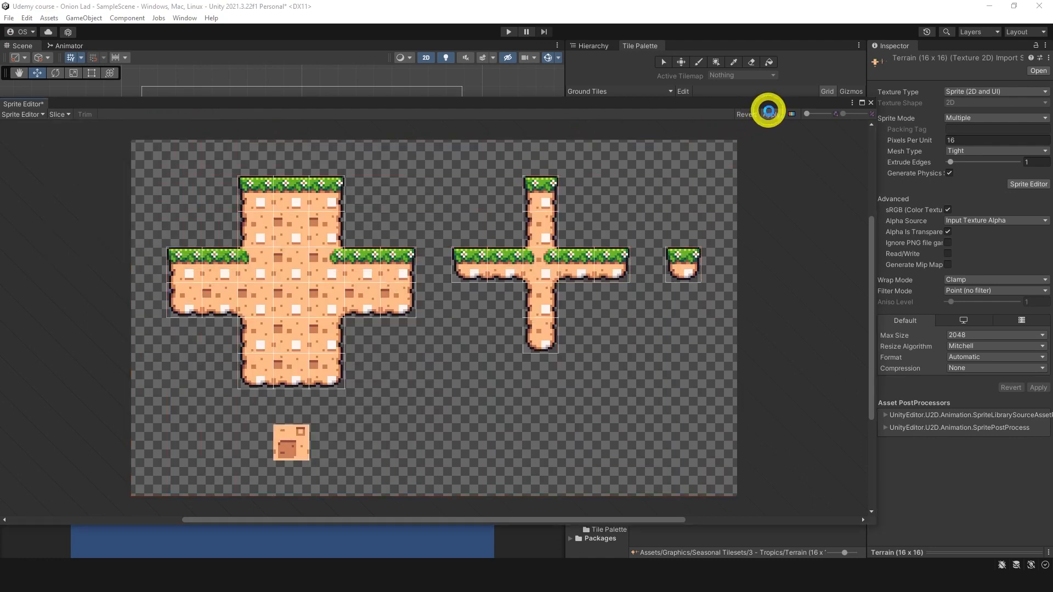
left_click(871, 103)
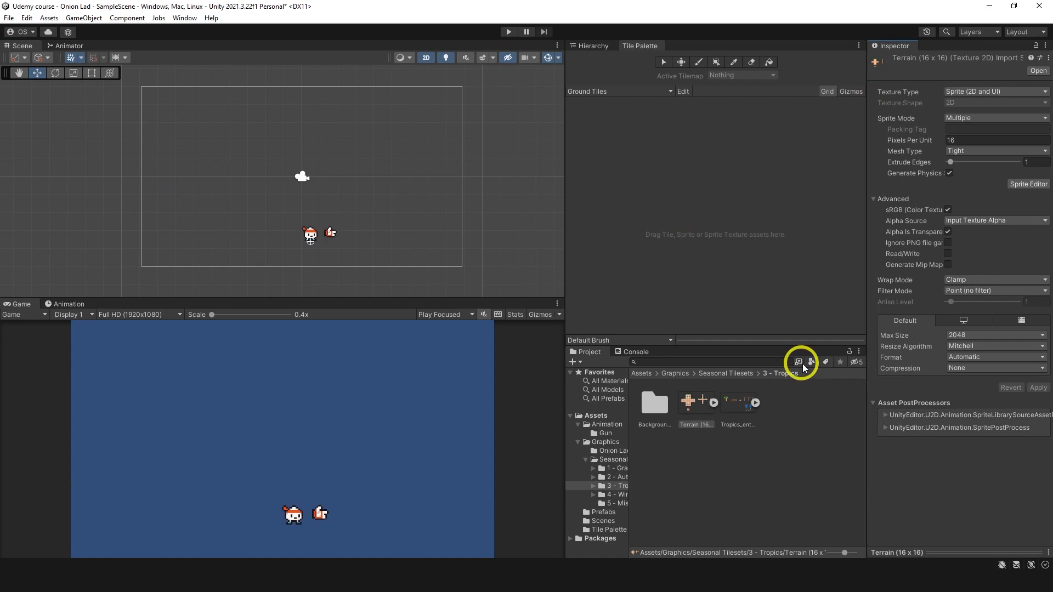
Step: Add the sliced Tropics Terrain texture to the Ground Tiles palette and browse to Assets/Tile Palette as the location for generated tiles
left_click(714, 403)
left_click(712, 405)
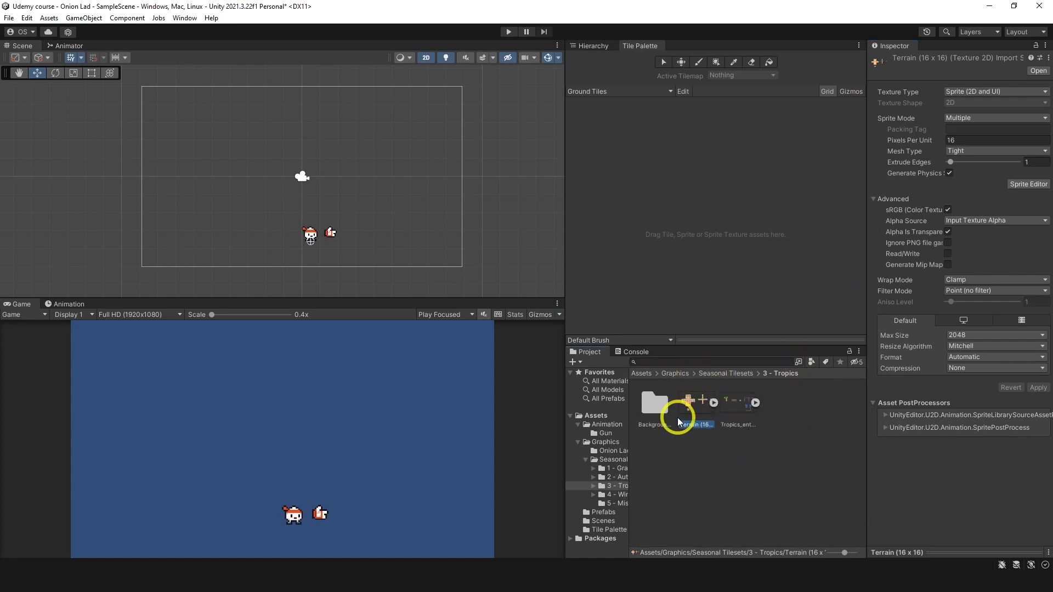
left_click_drag(696, 403, 638, 171)
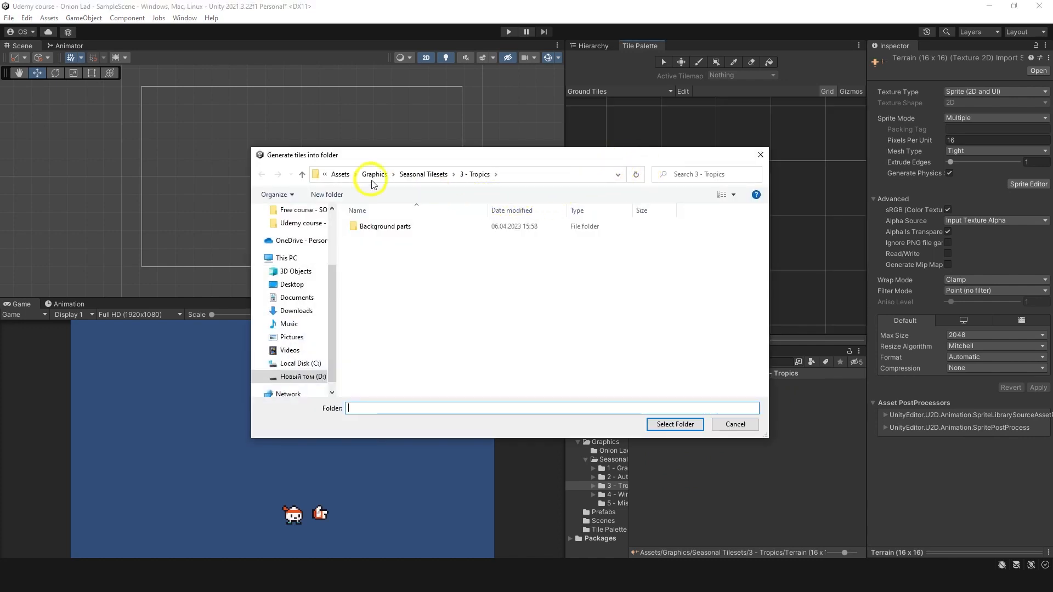
left_click(340, 174)
double_click(374, 278)
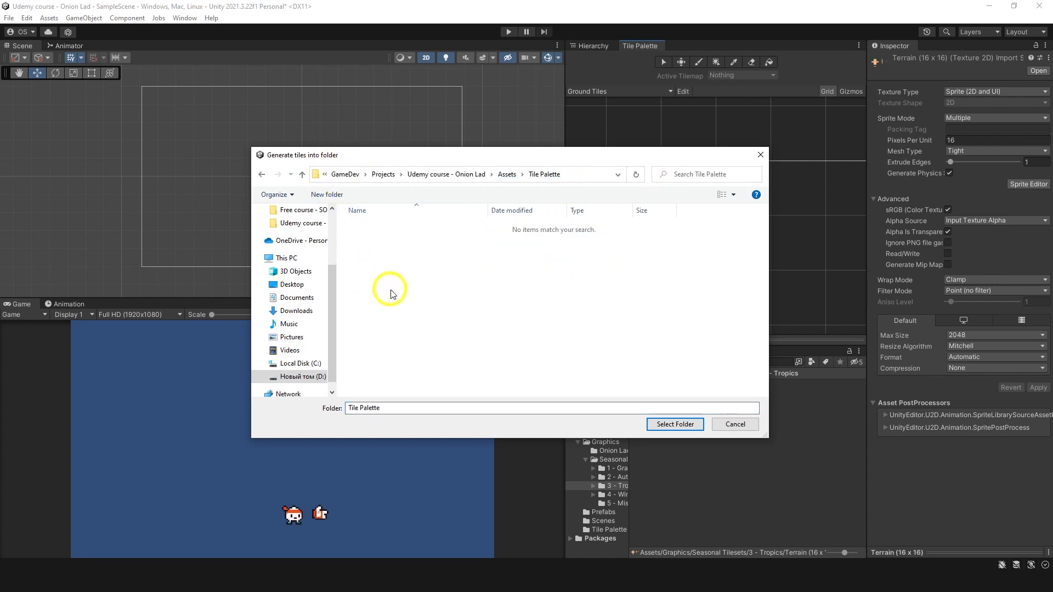
Step: Create a folder named Tile Assets inside Tile Palette and generate the palette tiles into it
right_click(390, 294)
mouse_move(470, 427)
left_click(582, 425)
type("A")
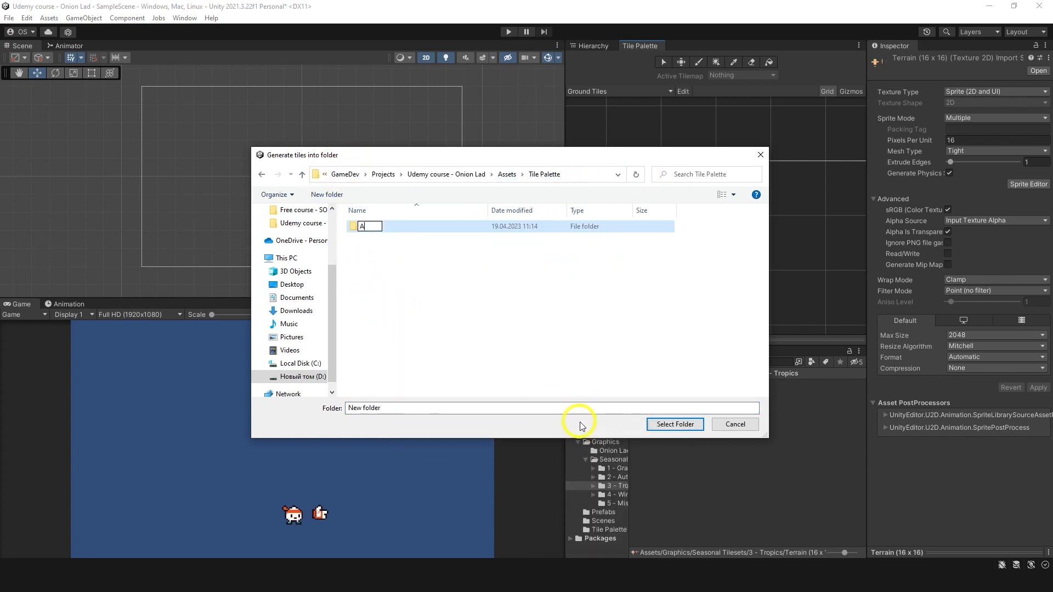
type("ssets")
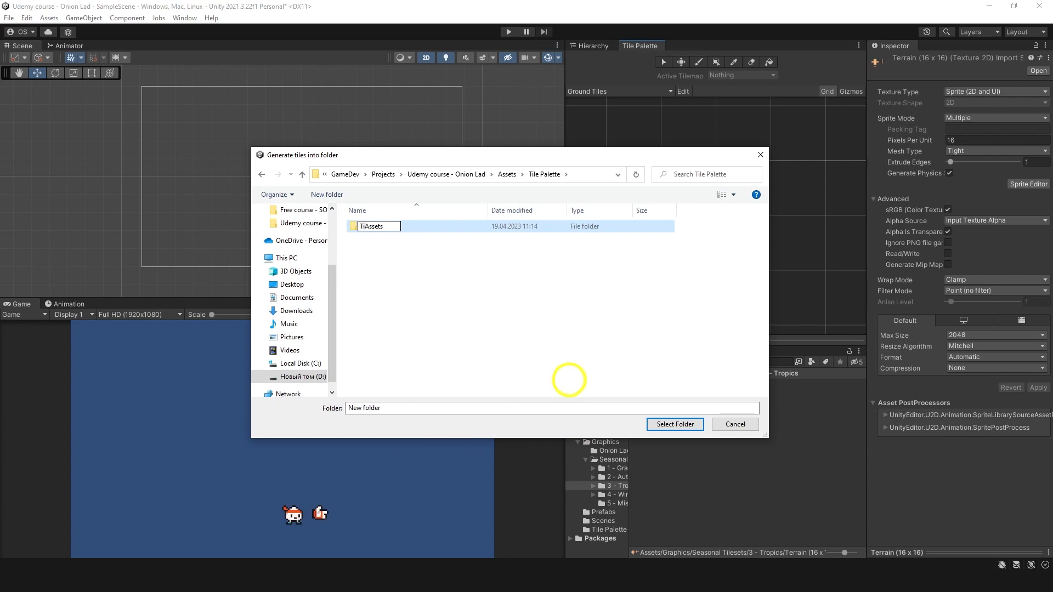
key("Return")
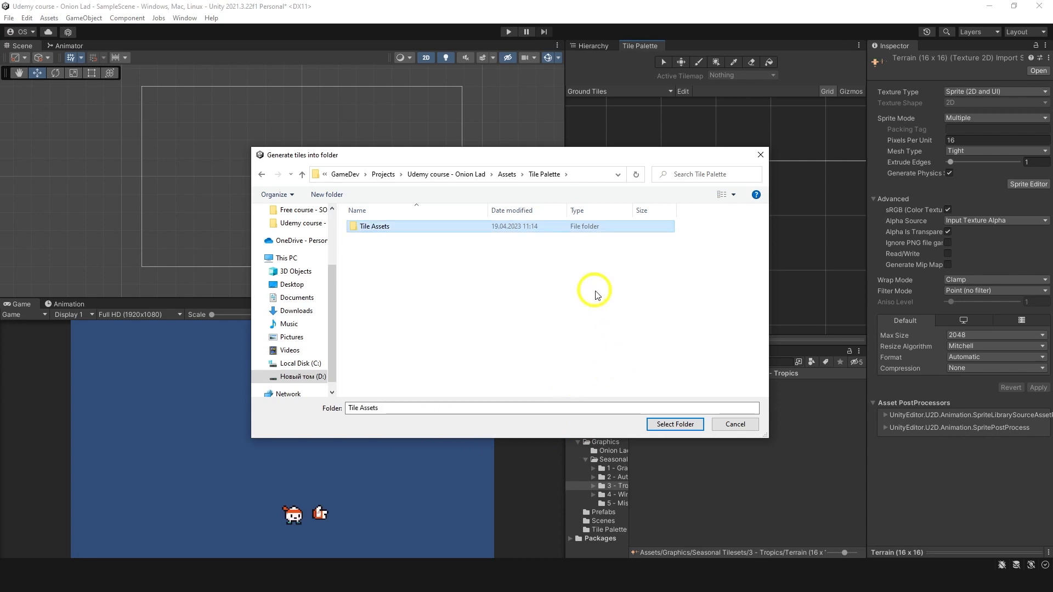
double_click(537, 226)
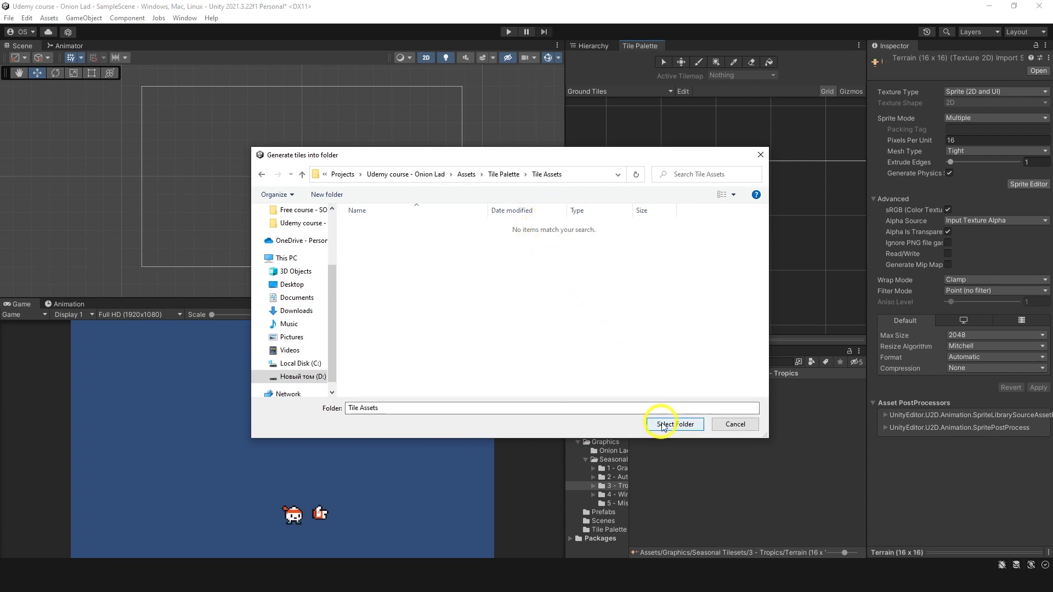
left_click(664, 425)
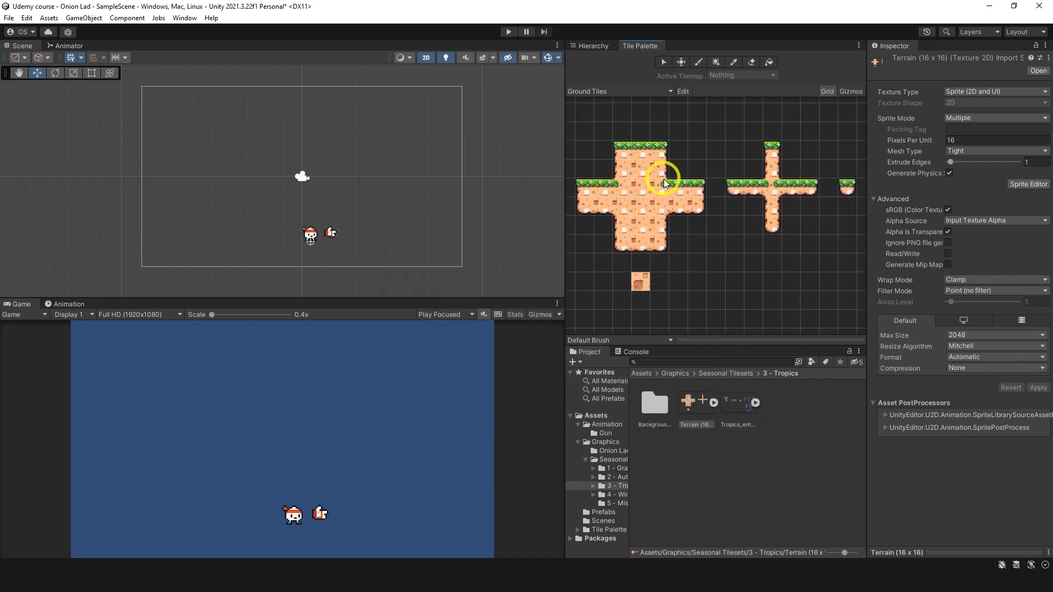
Step: Examine the generated tiles in the Tile Palette/Tile Assets project folder and return to Assets
left_click(650, 375)
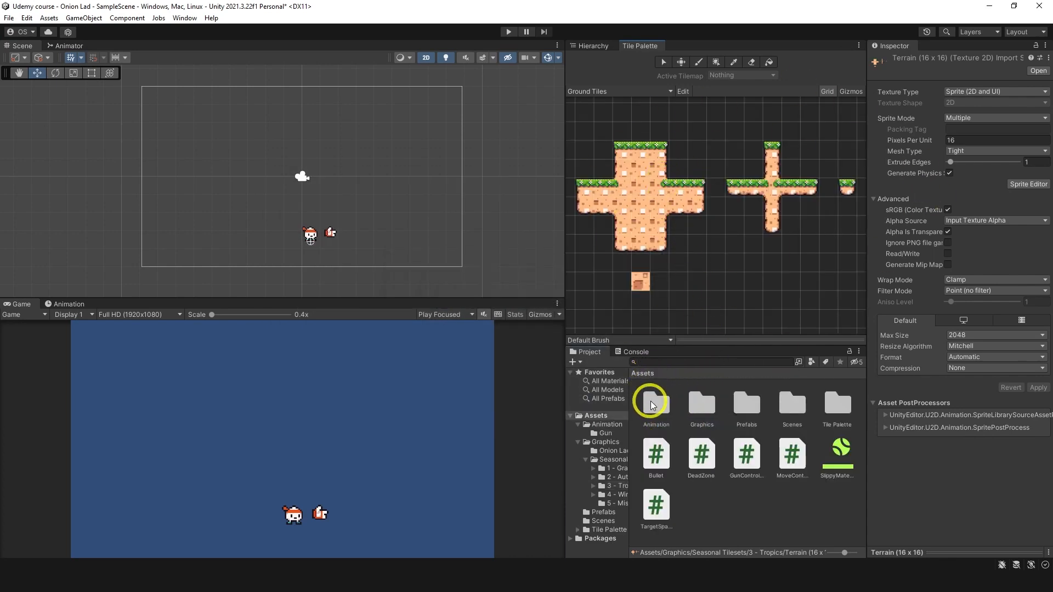
left_click(832, 412)
double_click(831, 411)
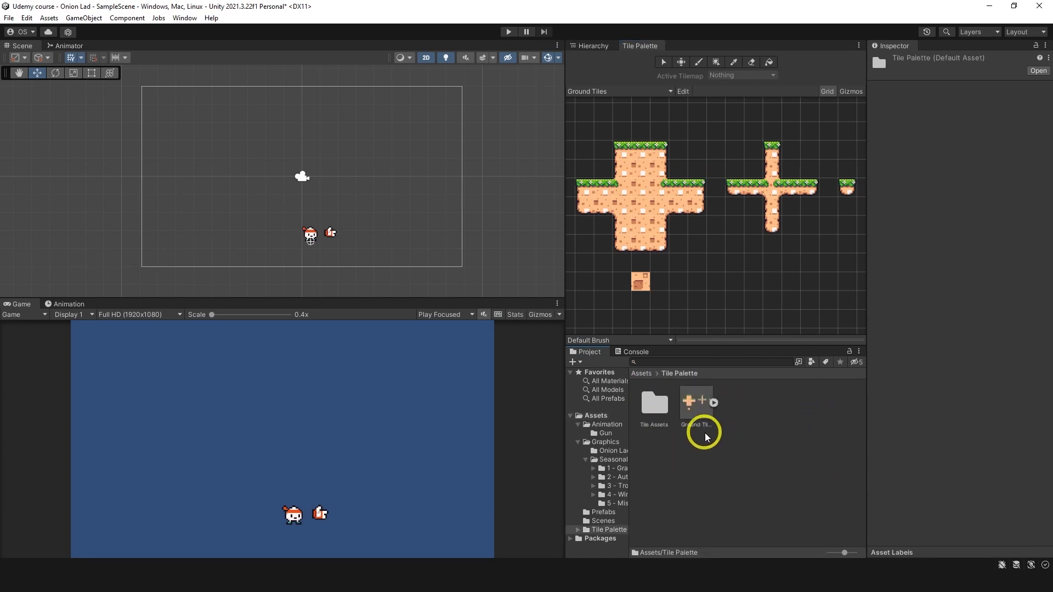
double_click(656, 404)
left_click_drag(862, 413, 857, 543)
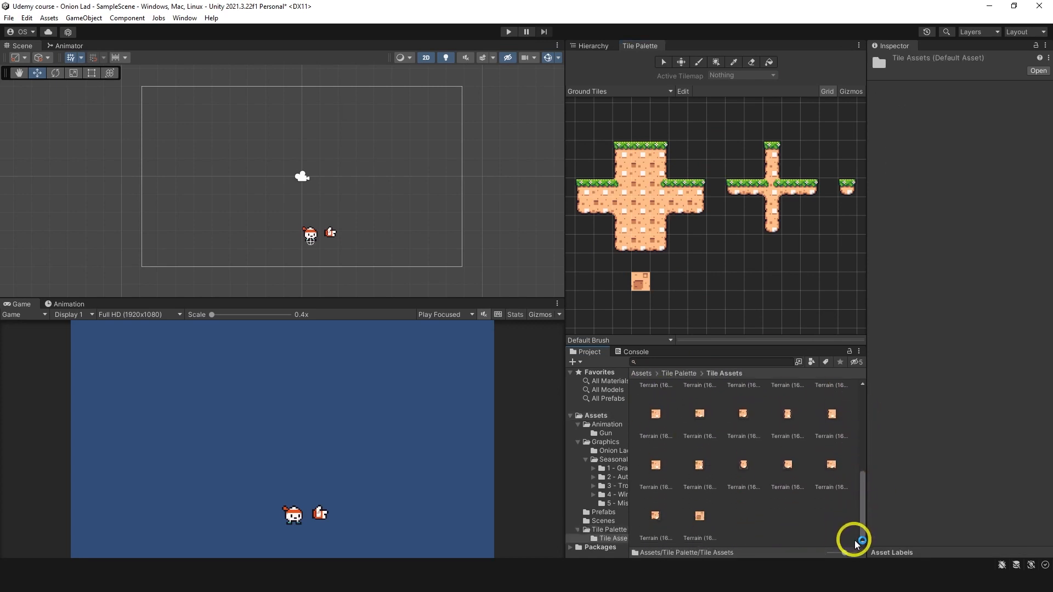
left_click(641, 373)
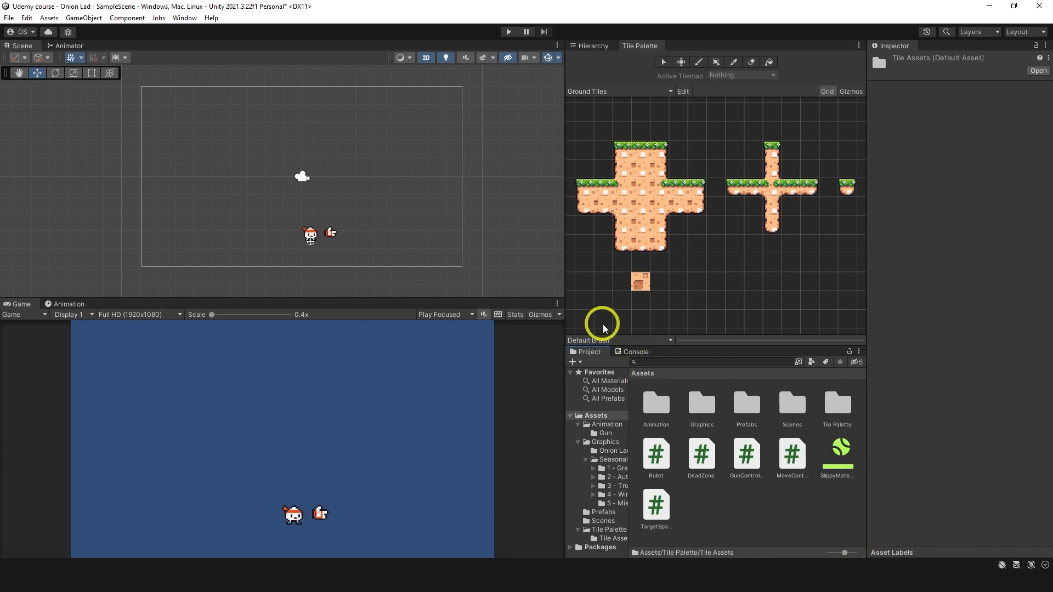
Step: Create a rectangular tilemap in SampleScene, name it Ground and assign it to the Ground layer
left_click(656, 173)
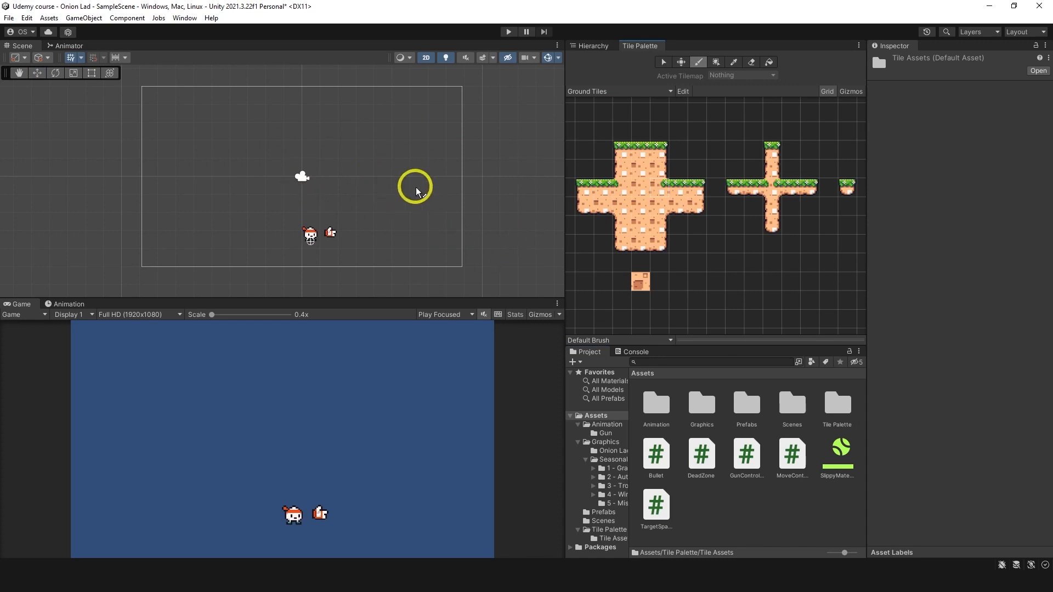
left_click(584, 49)
right_click(632, 196)
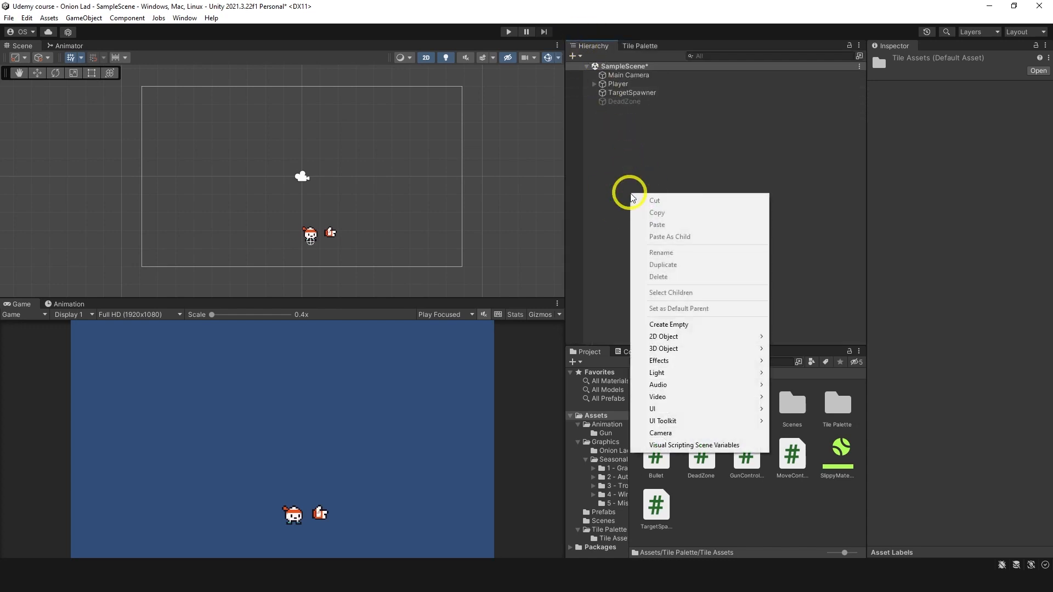
mouse_move(676, 335)
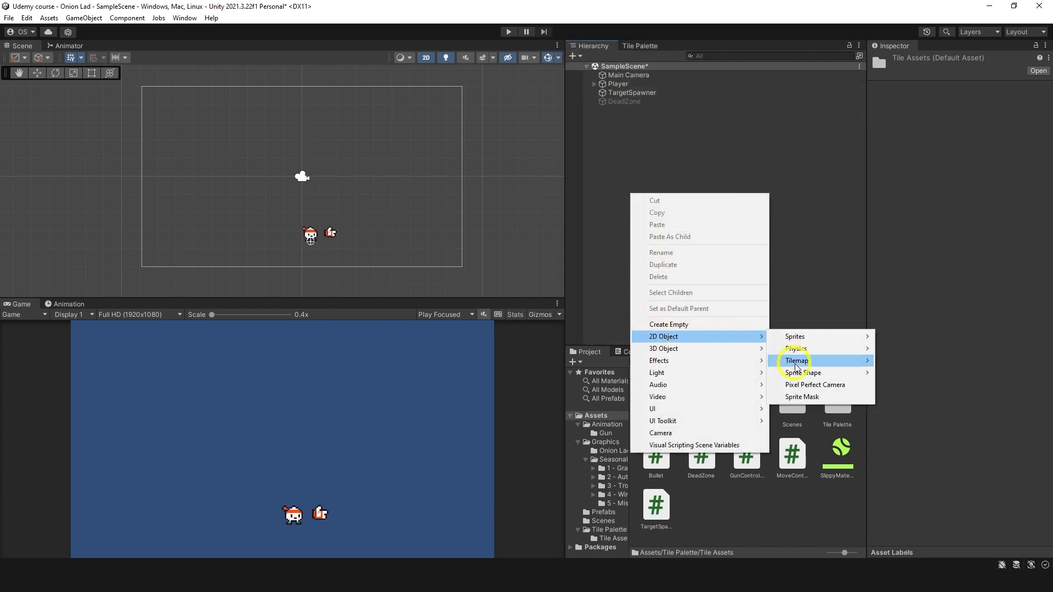
mouse_move(796, 367)
left_click(847, 361)
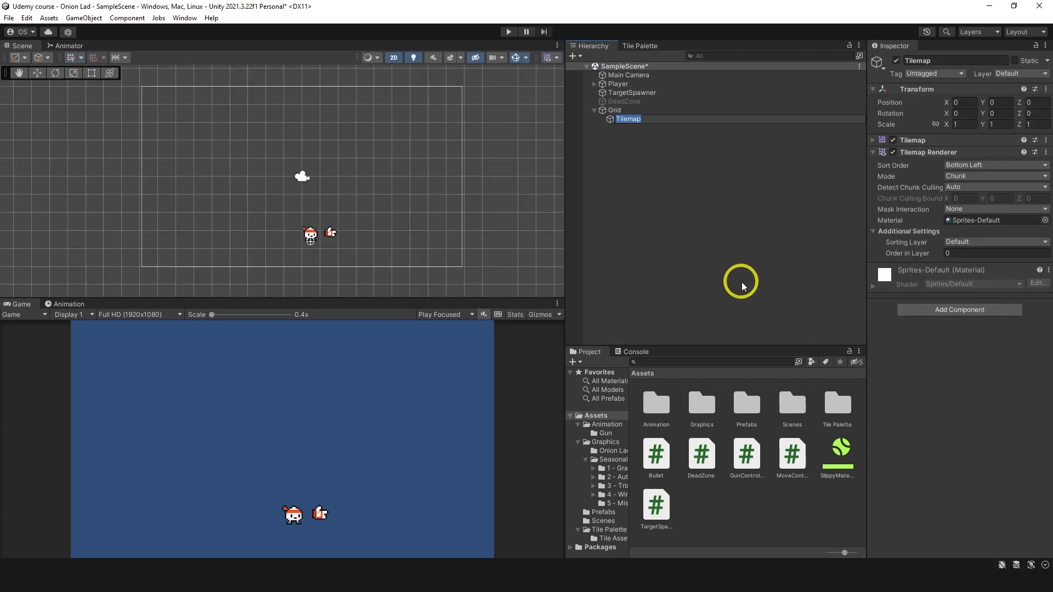
key("Return")
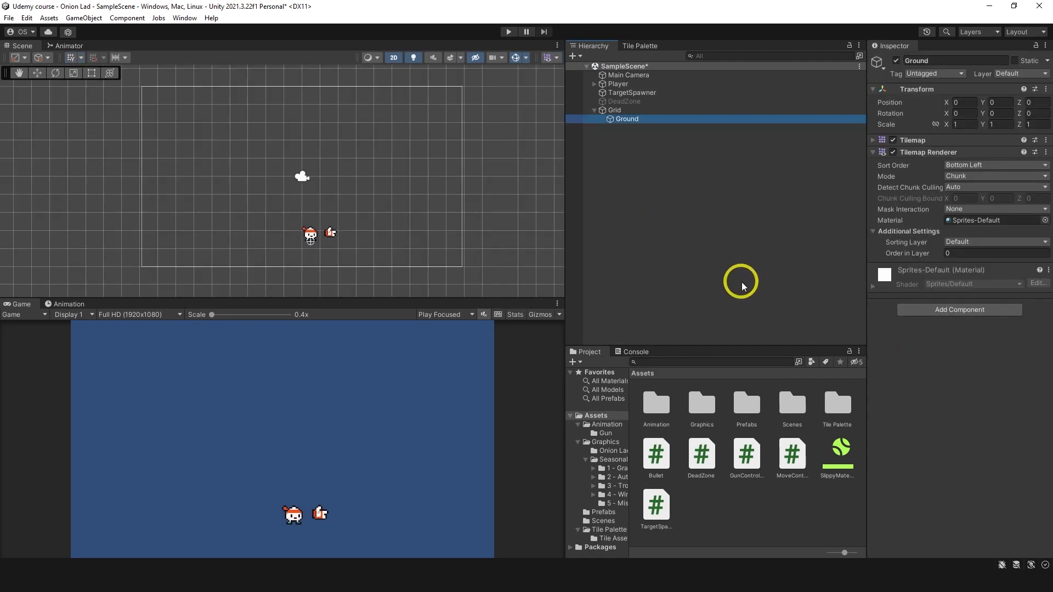
left_click(1011, 75)
left_click(994, 123)
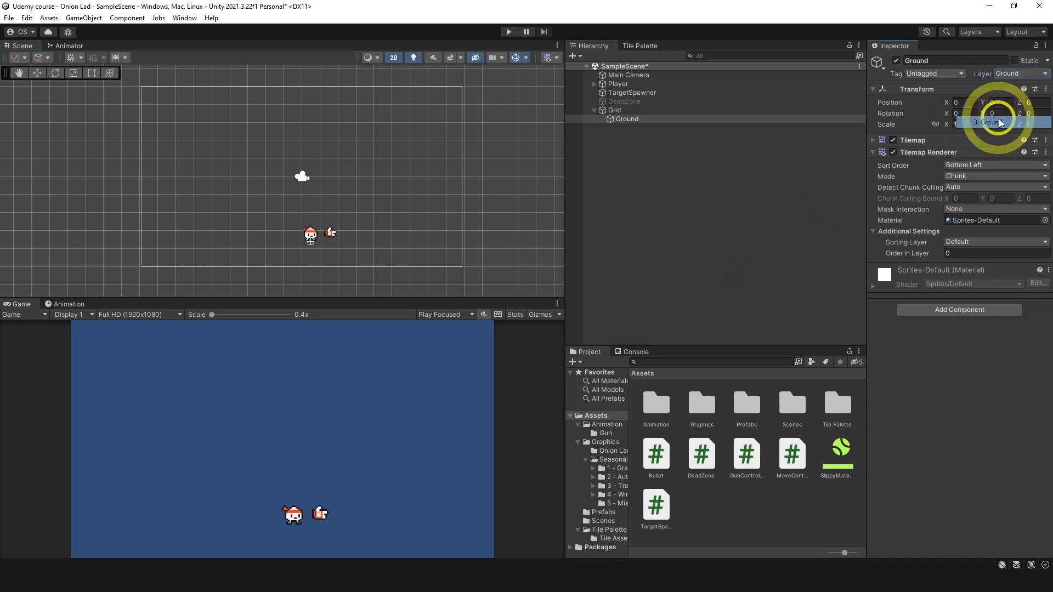
Step: Paint the 3 x 2 left-edge block of grass-topped terrain onto the Ground tilemap at the camera frame's lower-left corner
left_click_drag(469, 168, 511, 163)
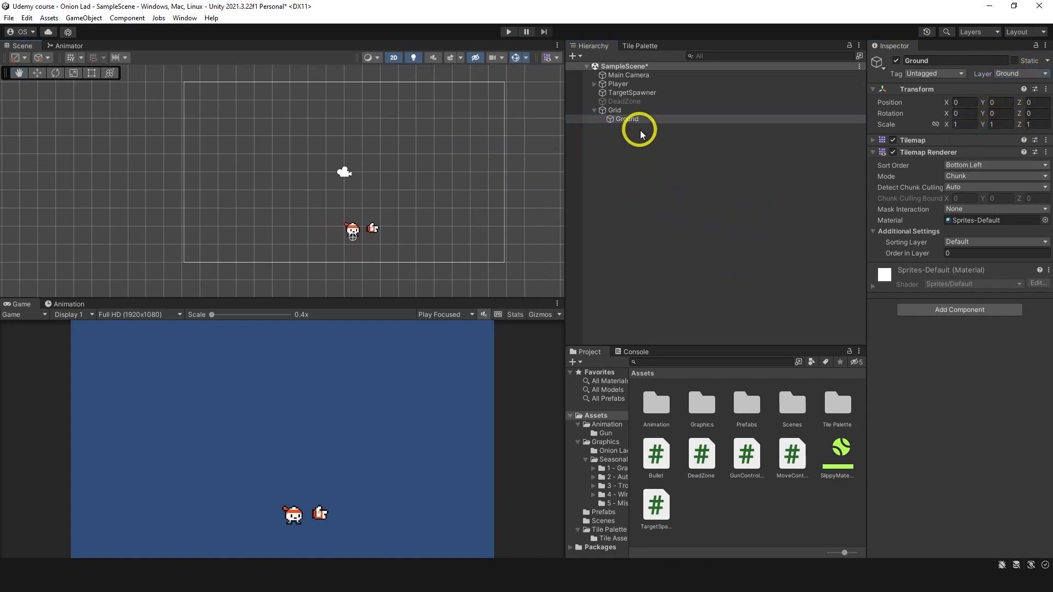
left_click(635, 46)
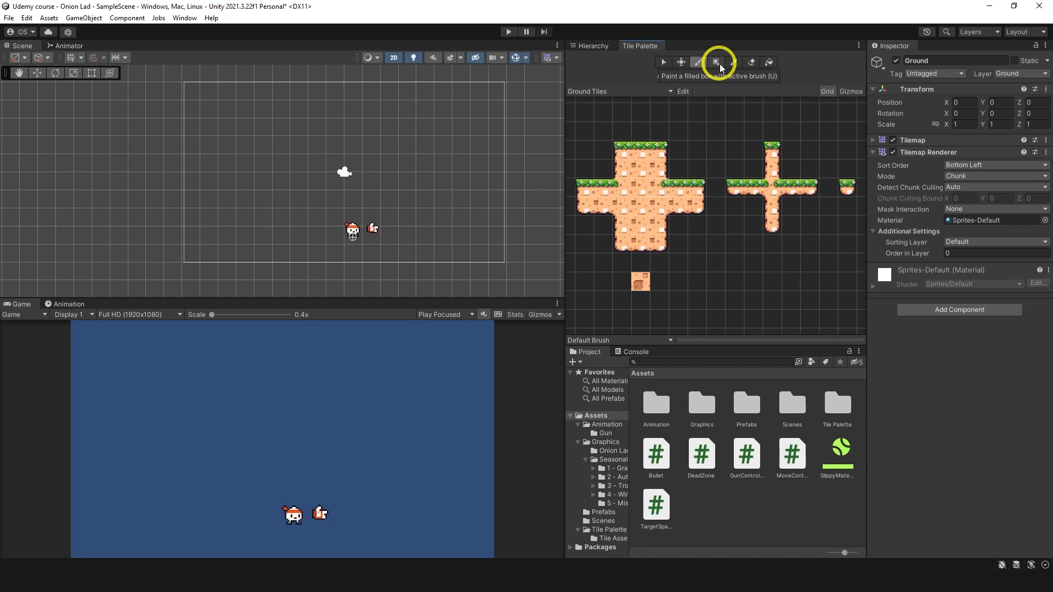
left_click(701, 63)
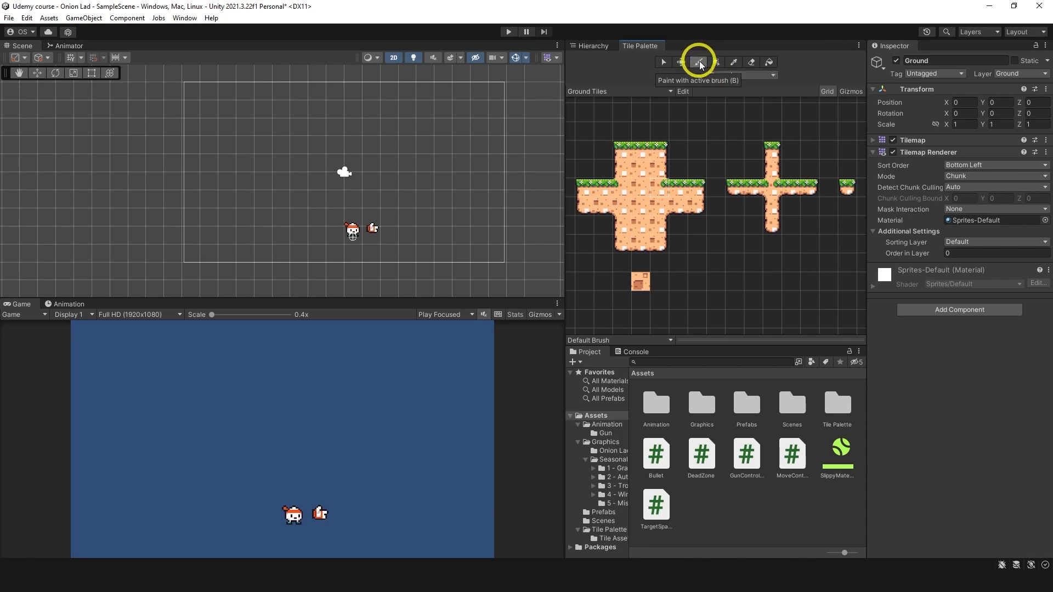
left_click(624, 162)
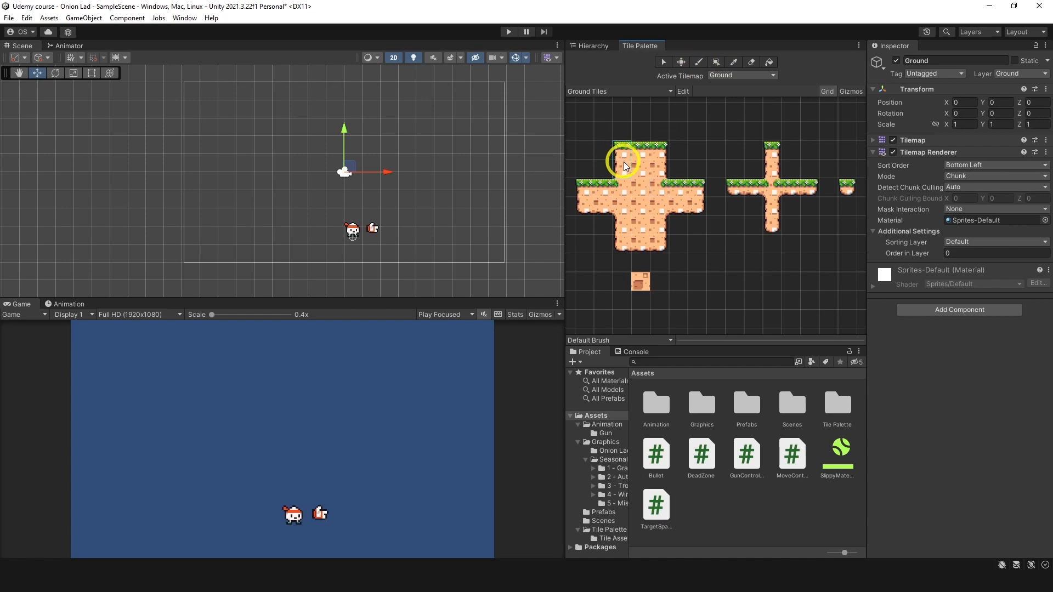
mouse_move(581, 186)
left_mouse_down()
mouse_move(623, 191)
mouse_move(625, 202)
left_mouse_up()
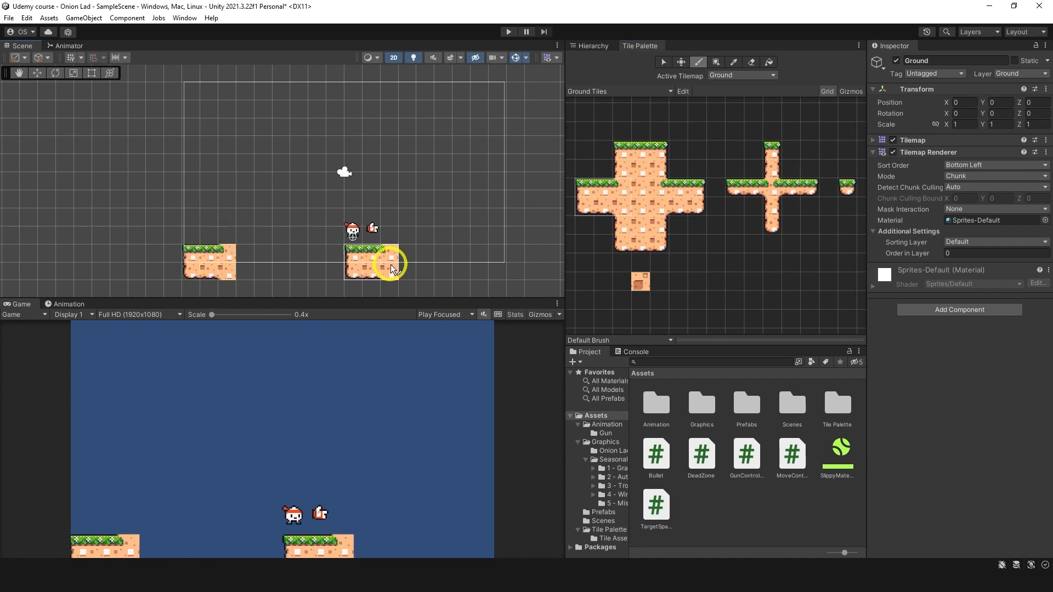
Step: Fill a row of grass-topped middle tiles with the box brush from the left block to the camera frame's right edge
left_click(600, 197)
left_click(598, 191)
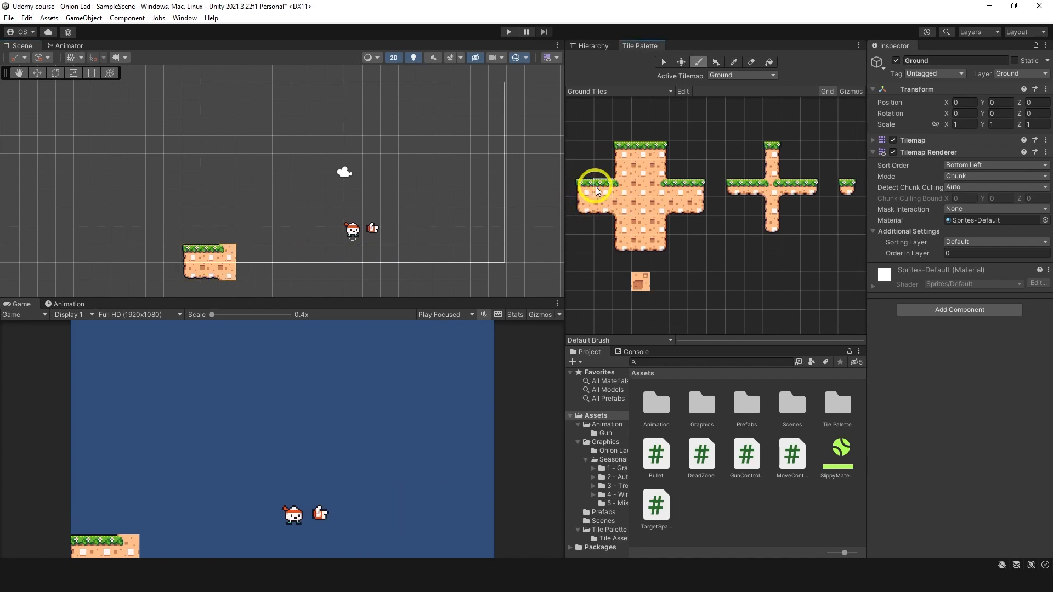
left_click(717, 62)
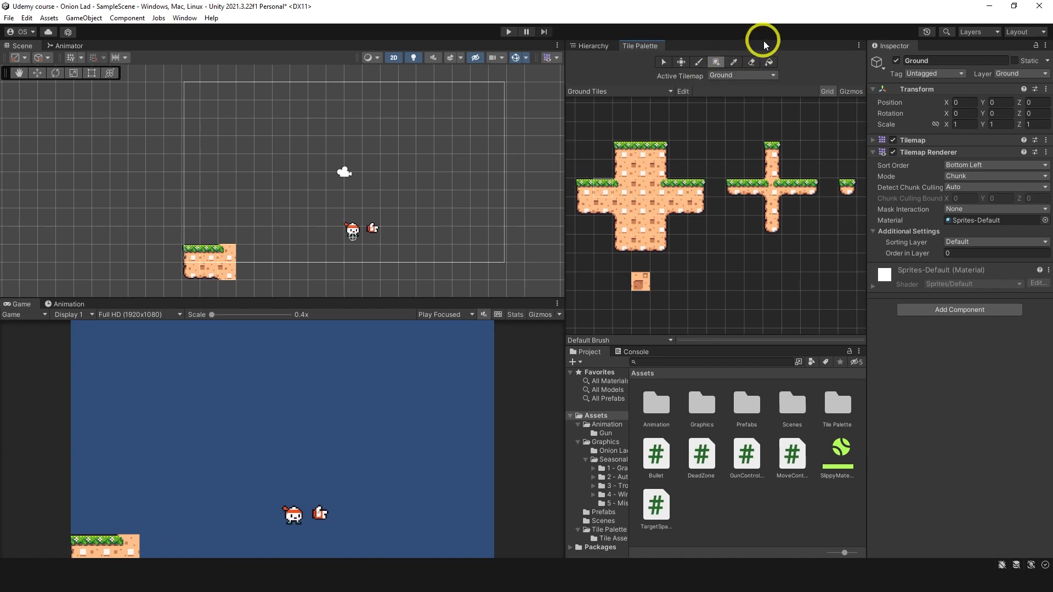
mouse_move(224, 248)
left_mouse_down()
mouse_move(416, 264)
mouse_move(486, 257)
left_mouse_up()
left_click(492, 257)
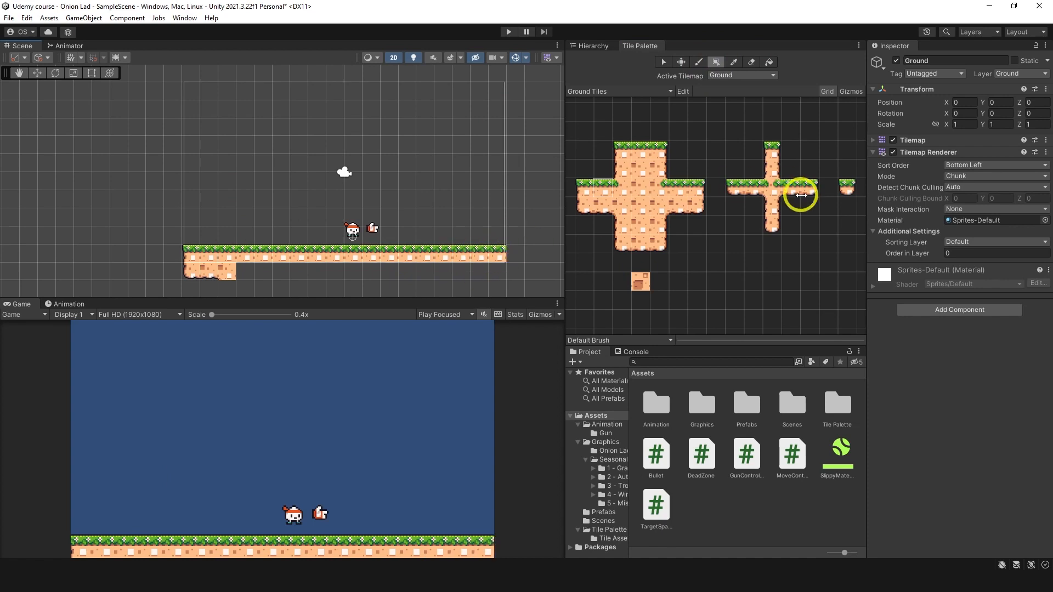
Step: Close the ground's right end with the grass-topped right-edge tile and the bottom-right corner tile beneath it
left_click(696, 185)
left_click(521, 255)
left_click_drag(693, 201, 681, 206)
left_click(514, 268)
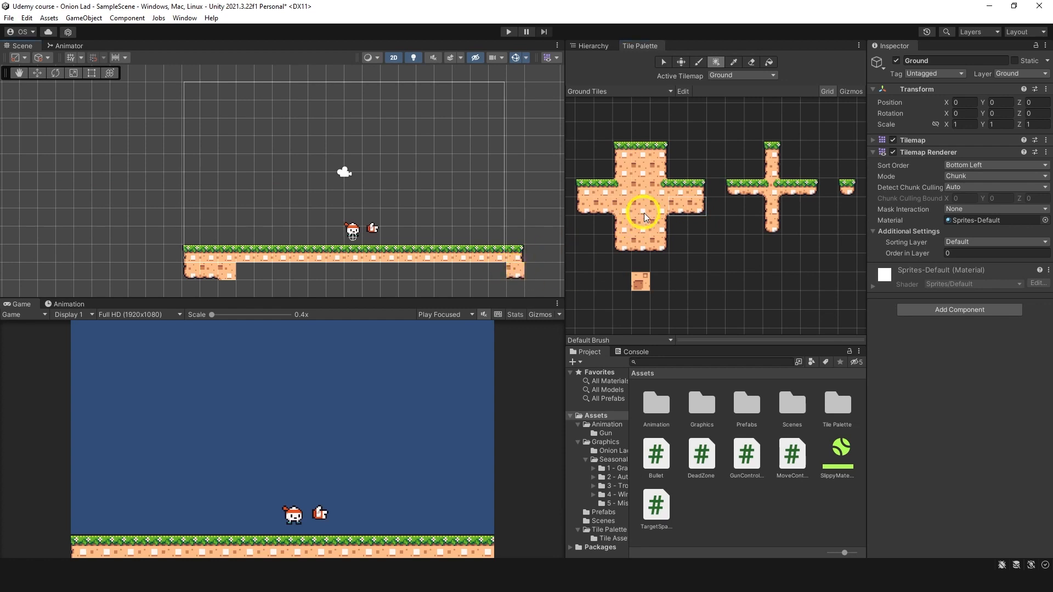
Step: Complete the ground's lower row with bottom-edge terrain tiles between the bottom-left block and the bottom-right corner
left_click(699, 61)
left_click_drag(677, 212, 689, 212)
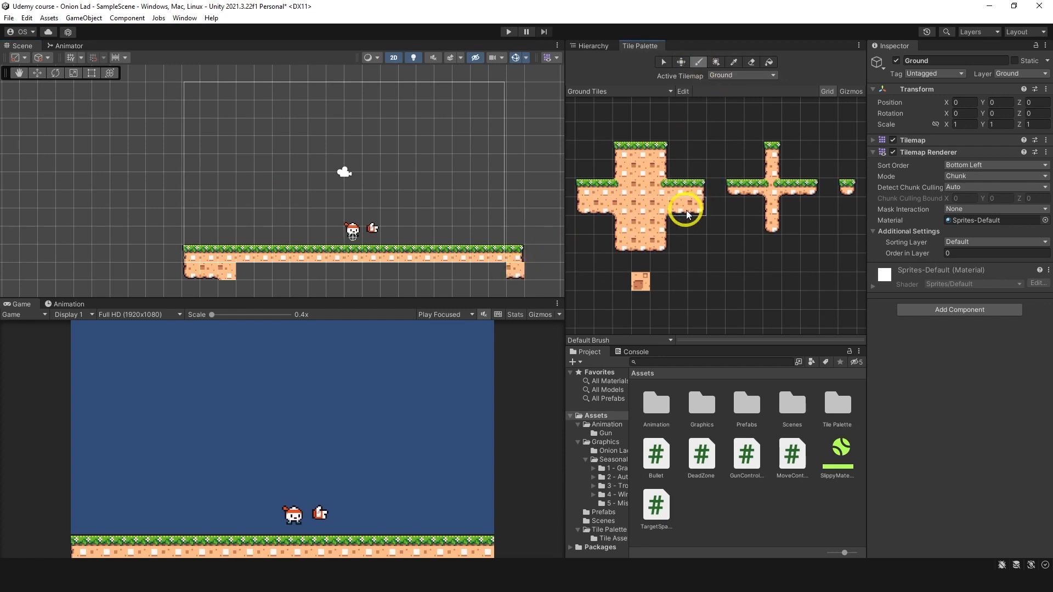
left_click(511, 278)
left_click(651, 209)
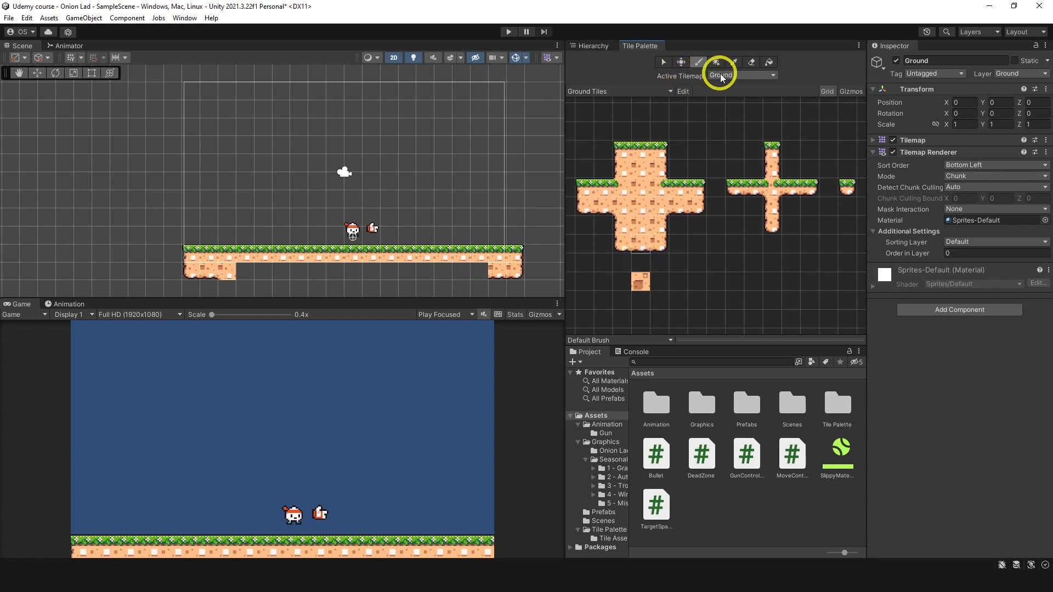
left_click(716, 62)
left_click_drag(489, 271, 225, 264)
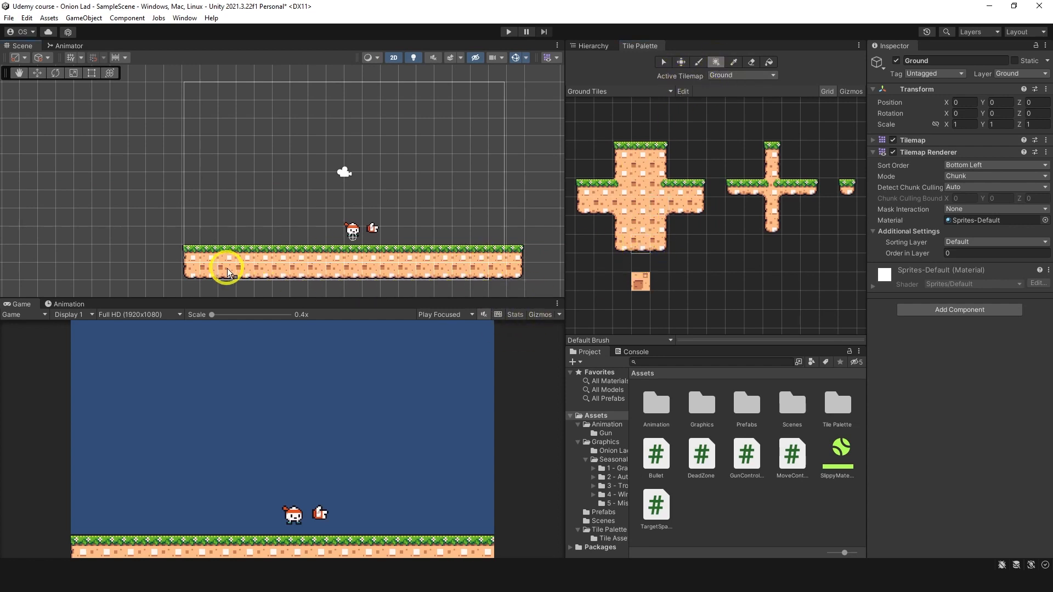
left_click(325, 246)
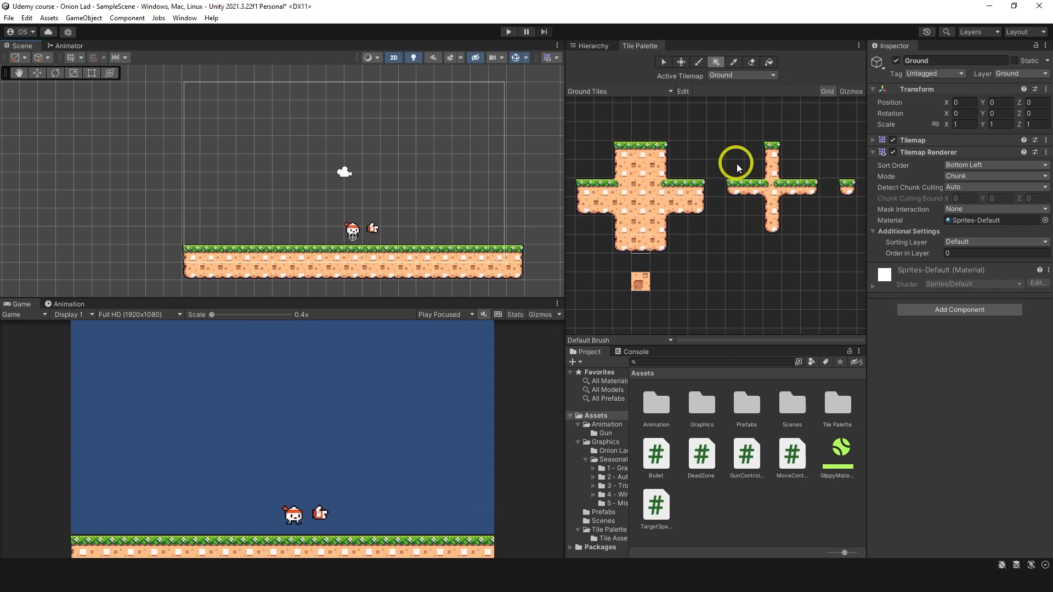
Step: Paint a one-tile-wide grass-capped column from the ground's right end up to the camera frame's top and join it to the ground
left_click(772, 147)
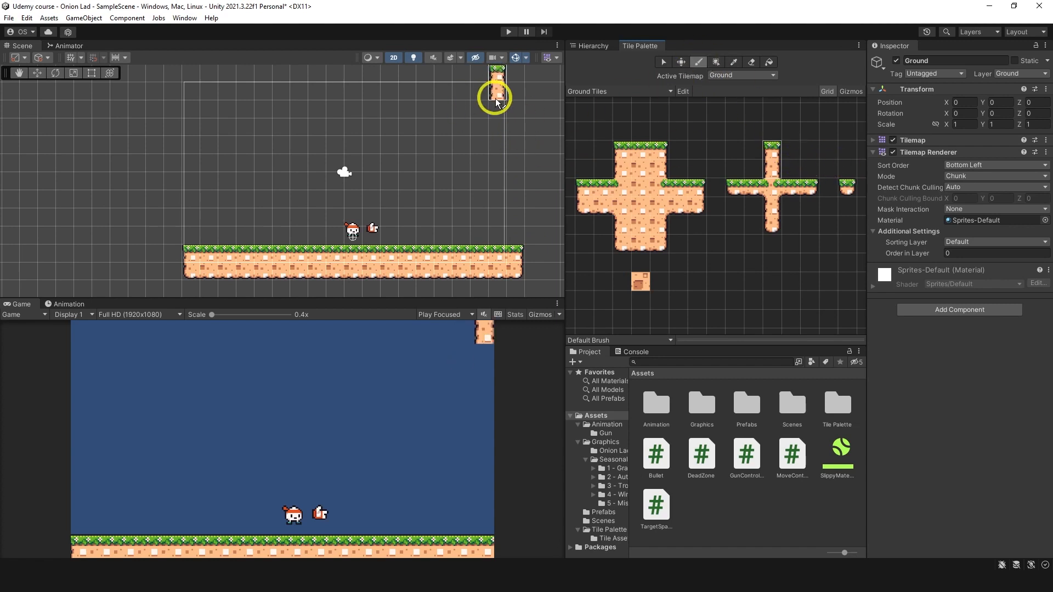
left_click(515, 108)
left_click(776, 164)
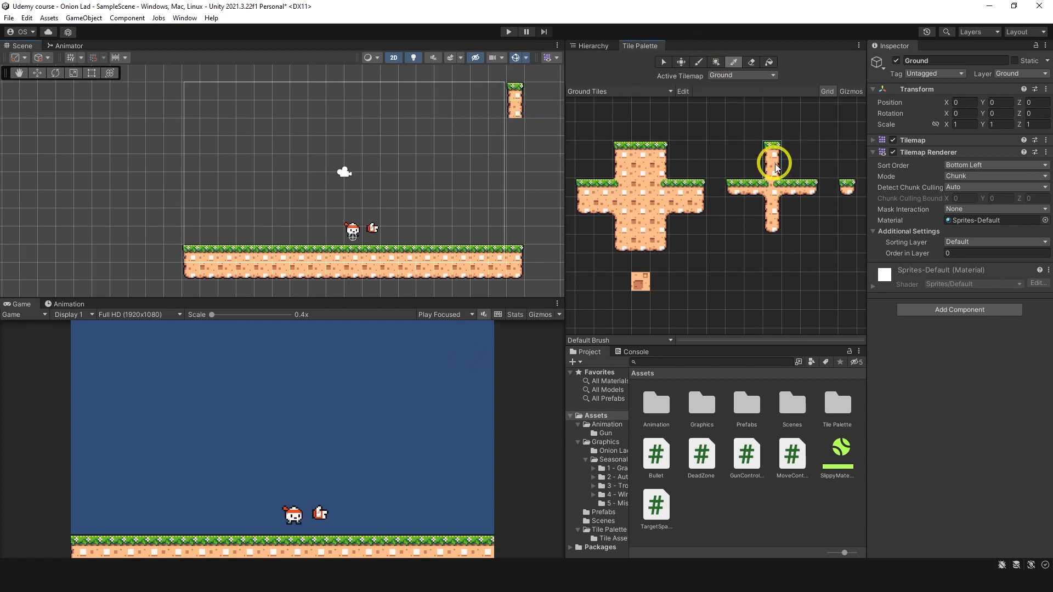
mouse_move(524, 118)
left_mouse_down()
mouse_move(513, 143)
mouse_move(514, 243)
left_mouse_up()
left_click(766, 182)
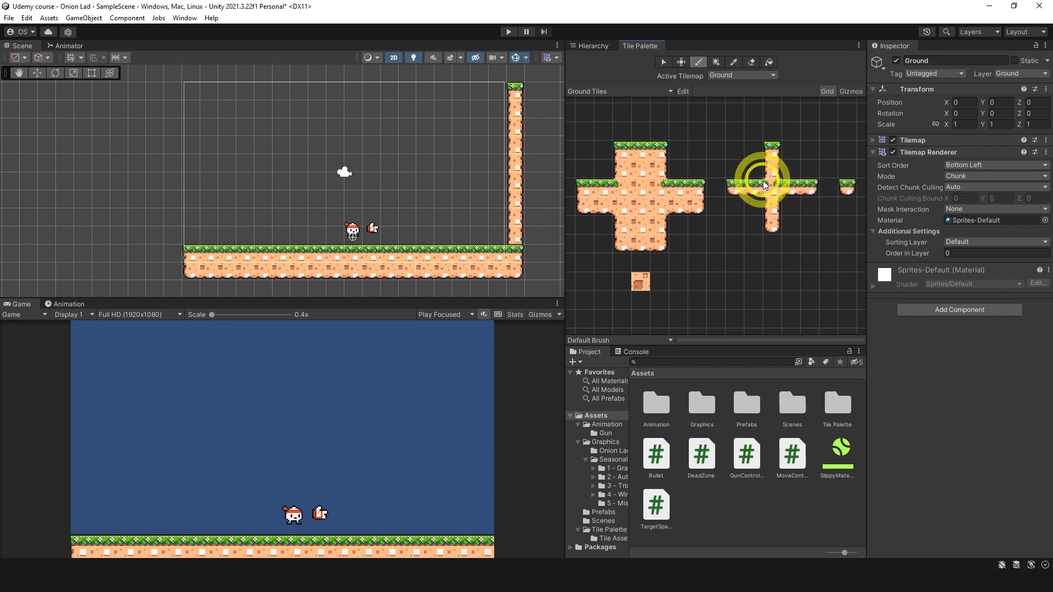
left_click(507, 250)
Step: Widen the right wall to two tiles with right-side terrain tiles from its grass top down into the ground
middle_click_drag(483, 181, 419, 183)
left_click(661, 238)
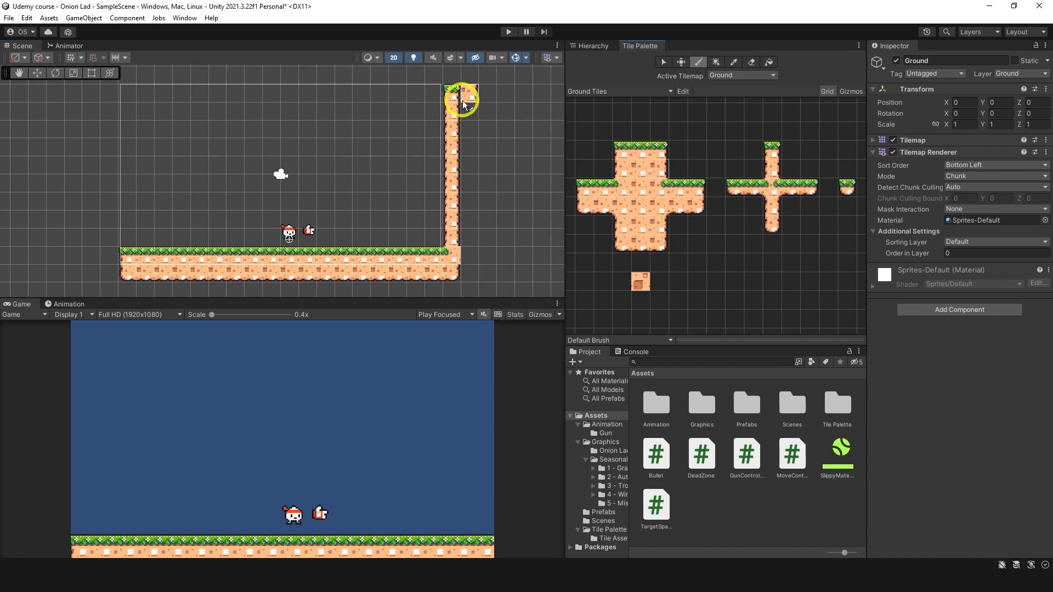
left_click(464, 100)
left_click(717, 63)
left_click_drag(468, 113, 452, 239)
Step: Build a matching two-tile-wide grass-topped wall along the camera frame's left edge and join it to the ground
left_click(622, 169)
middle_click_drag(418, 164, 491, 162)
left_click(702, 65)
left_click(175, 99)
left_click(715, 63)
left_click_drag(182, 127, 182, 238)
left_click_drag(166, 127, 167, 255)
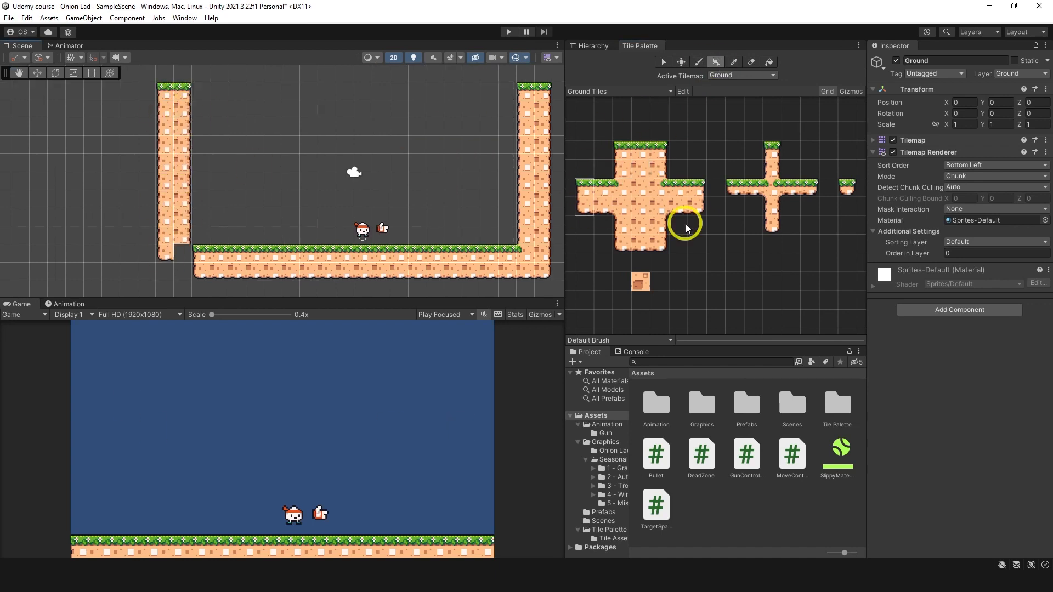
left_click(184, 256)
left_click(700, 66)
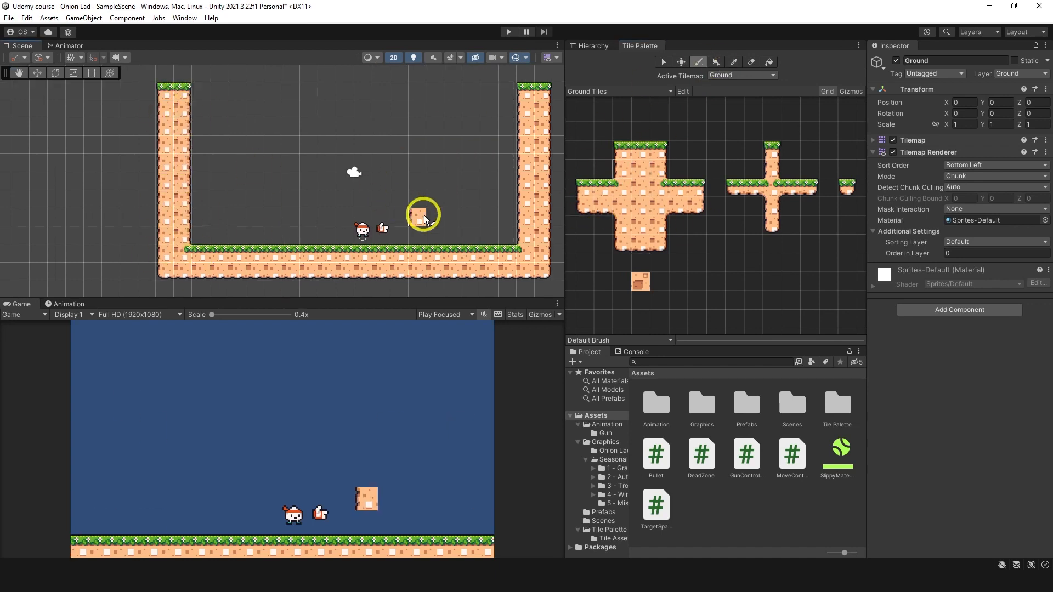
mouse_move(408, 250)
left_mouse_down()
mouse_move(407, 224)
mouse_move(484, 235)
mouse_move(482, 249)
left_mouse_up()
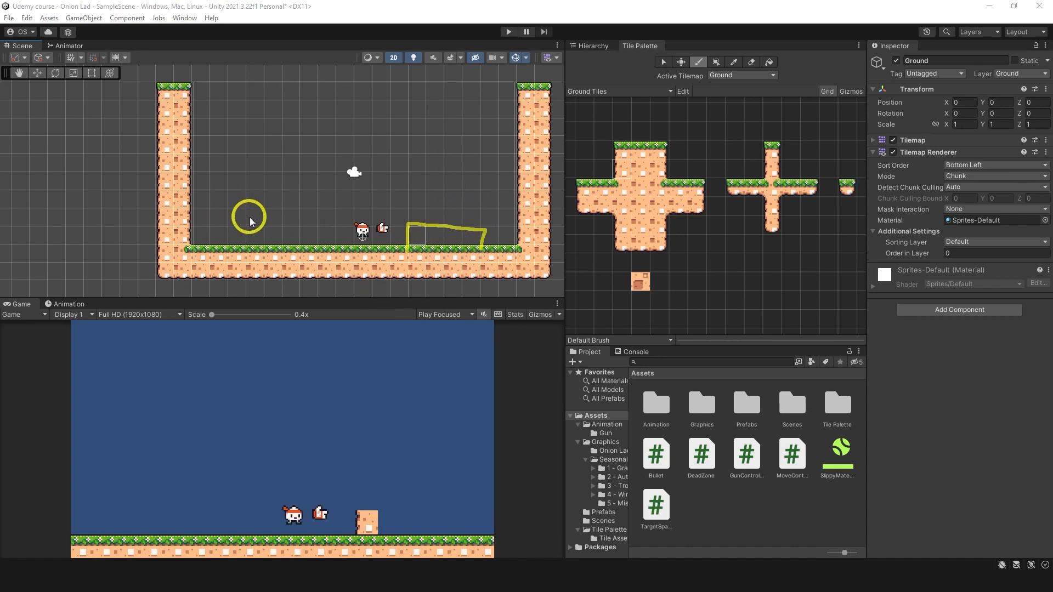
mouse_move(245, 190)
left_mouse_down()
mouse_move(287, 204)
mouse_move(264, 181)
mouse_move(245, 188)
left_mouse_up()
mouse_move(214, 228)
left_mouse_down()
mouse_move(224, 232)
mouse_move(223, 222)
left_mouse_up()
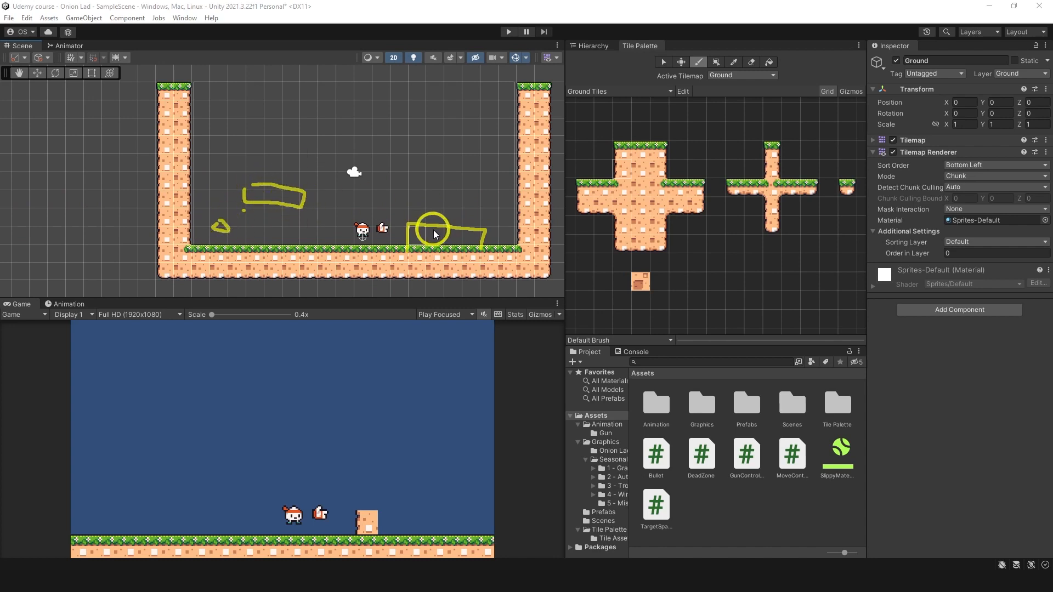
key("Escape")
Step: Paint a raised three-tile-wide grass-topped block onto the ground just right of the player
left_click_drag(623, 150, 657, 150)
left_click(418, 234)
Step: Paint a thin three-tile floating platform left of the player and a single grass-topped tile beside the left wall
left_click_drag(790, 187, 809, 187)
left_click(282, 217)
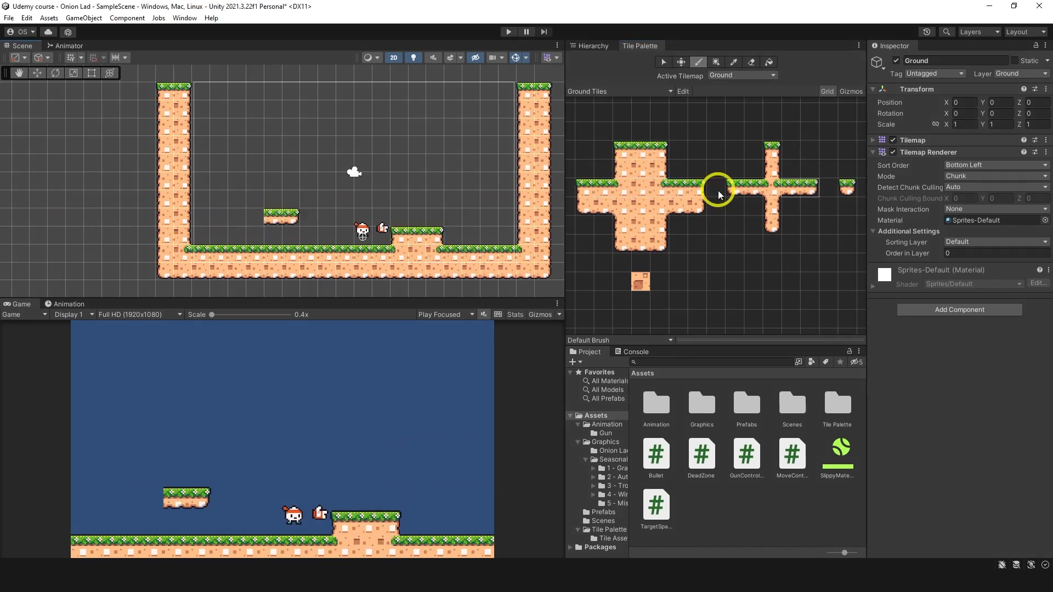
left_click(736, 187)
left_click(255, 216)
left_click(847, 187)
left_click(201, 235)
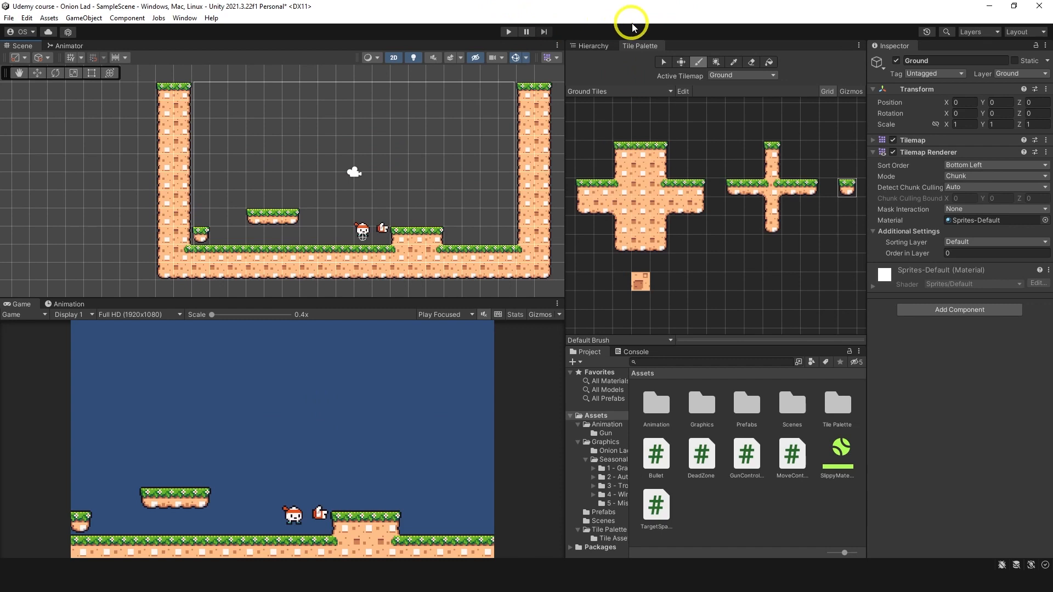
Step: Find the _Complete_static_BG_(288 x 208) image in the Background parts folder of Seasonal Tilesets' 1 - Grassland and show its import settings
left_click(601, 45)
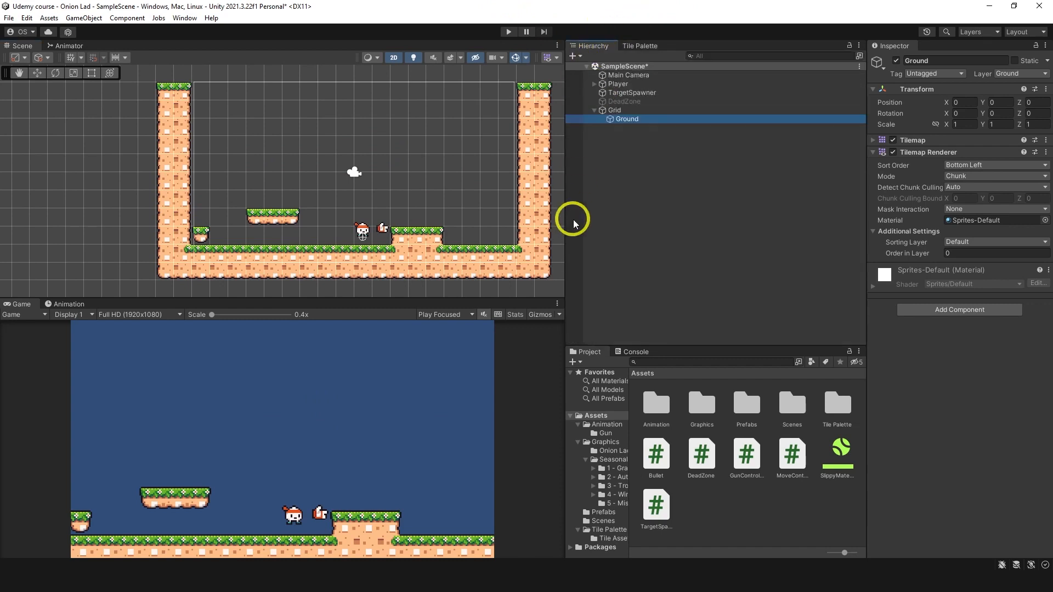
double_click(708, 398)
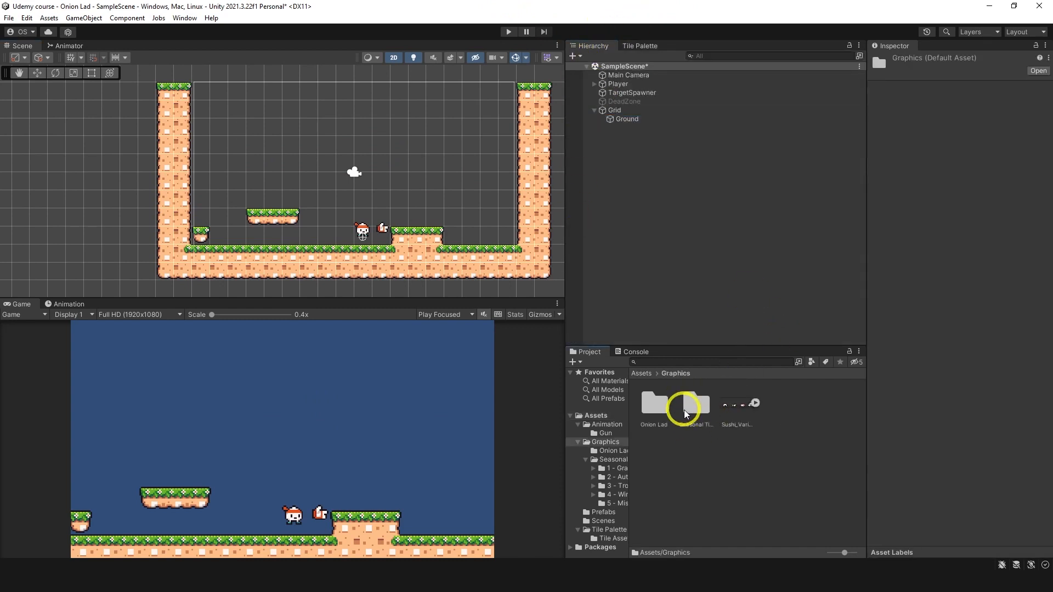
double_click(695, 404)
double_click(669, 403)
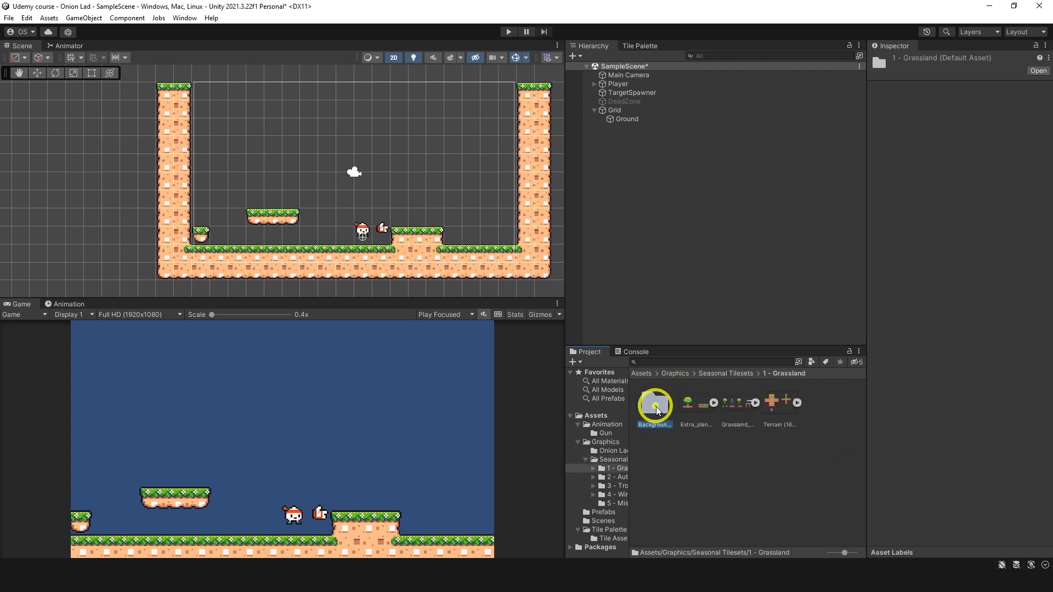
double_click(654, 404)
left_click(653, 448)
left_click_drag(653, 447, 640, 369)
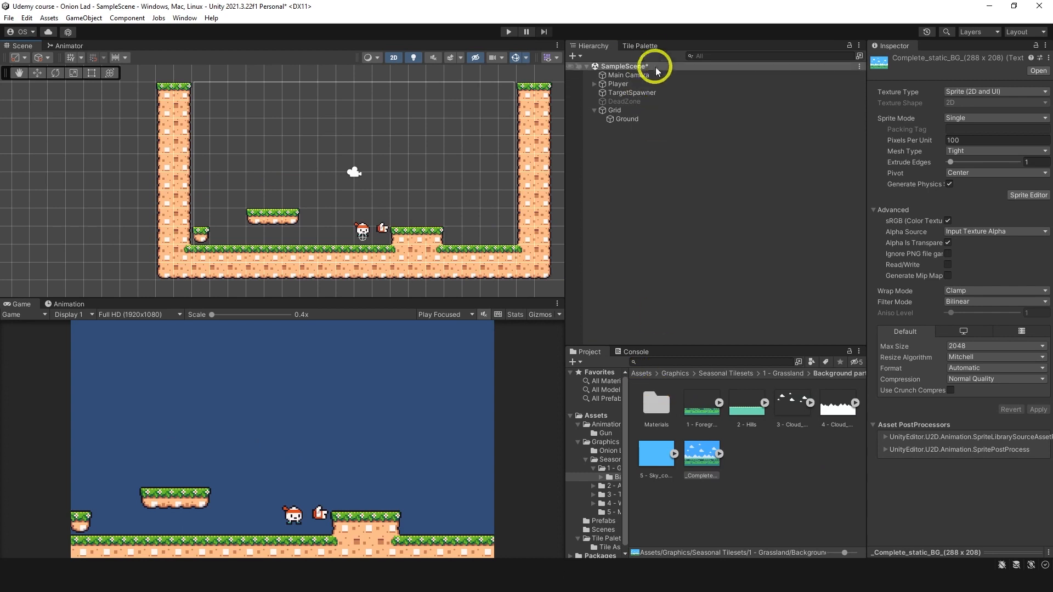
left_click(647, 46)
left_click(592, 46)
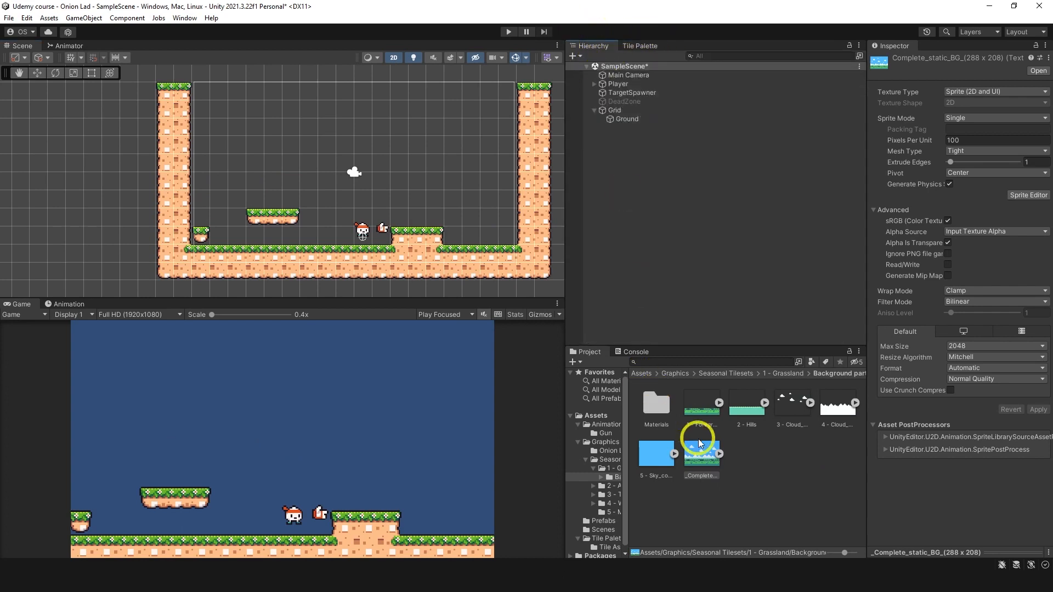
Step: Apply 16 Pixels Per Unit to the Grassland _Complete_static_BG image and place it in the scene over the camera frame
left_click(700, 439)
left_click(987, 140)
type("16")
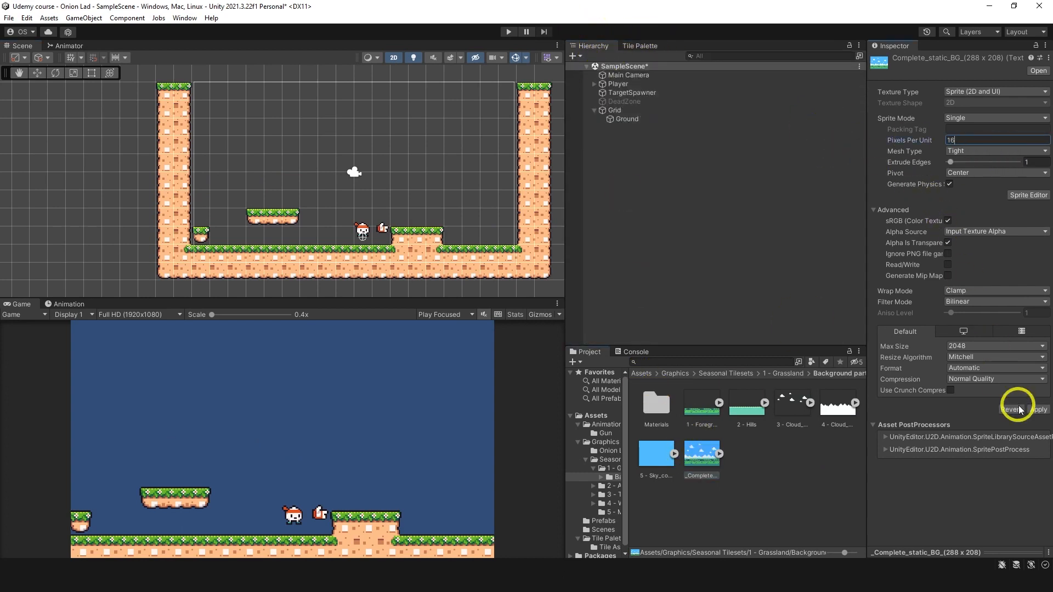
left_click(1038, 410)
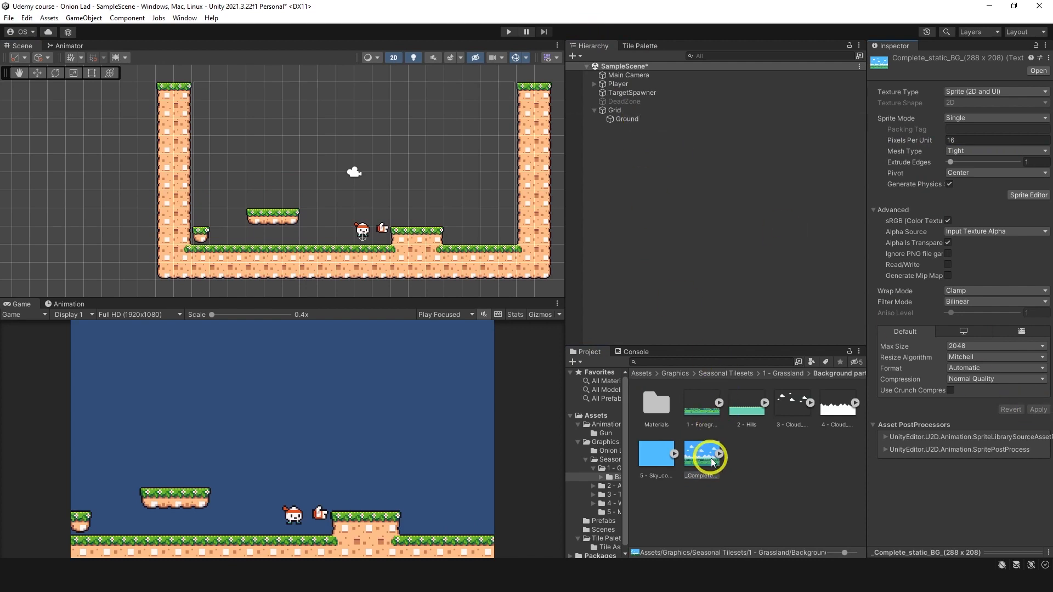
left_click_drag(710, 458, 357, 172)
Step: Set the Grassland background image's Compression to None and Filter Mode to Point (no filter), and apply the import settings
left_click(707, 453)
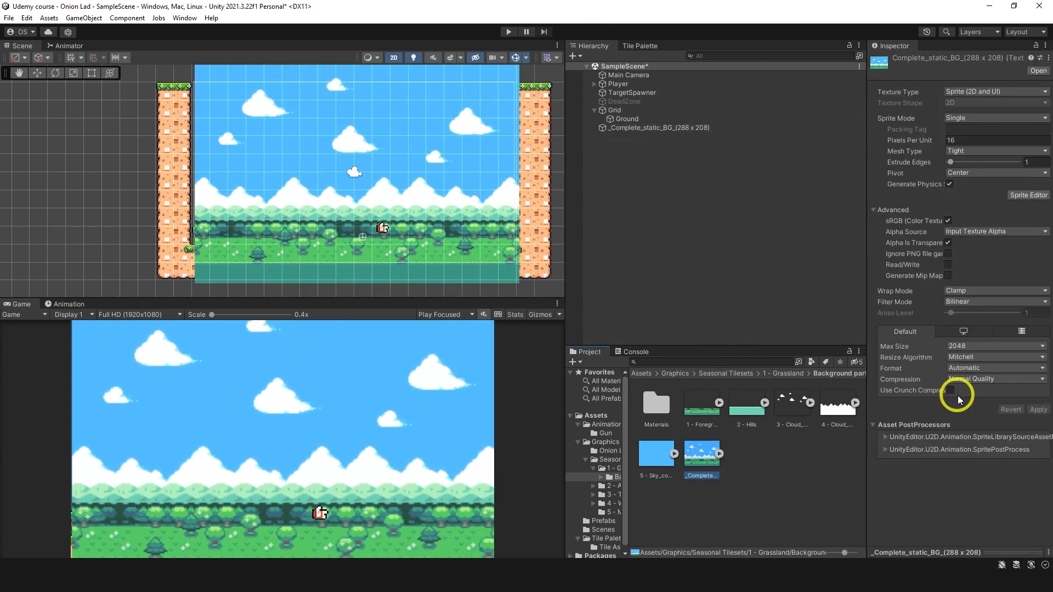
left_click(969, 379)
left_click(971, 391)
left_click(960, 302)
left_click(965, 311)
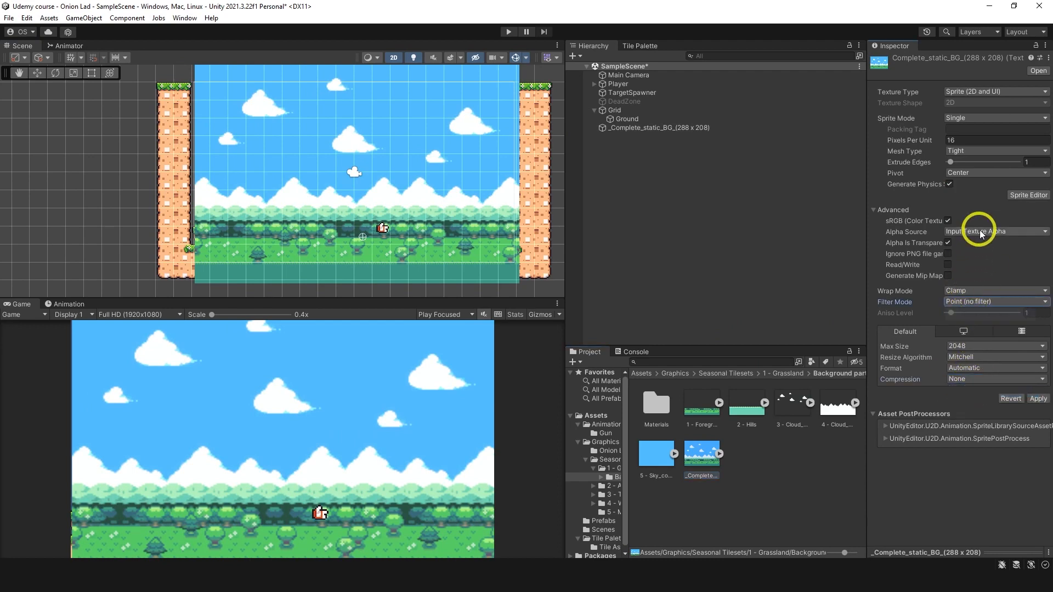
left_click(1037, 399)
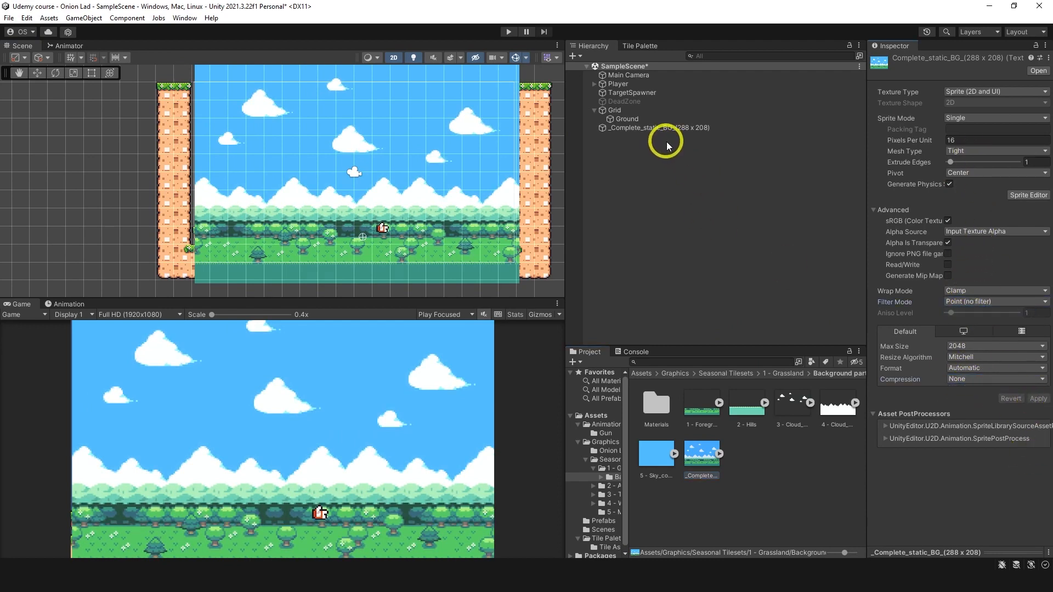
Step: Align the grassland background with the camera frame and set its Order in Layer to -5
left_click(658, 128)
left_click_drag(358, 164, 353, 161)
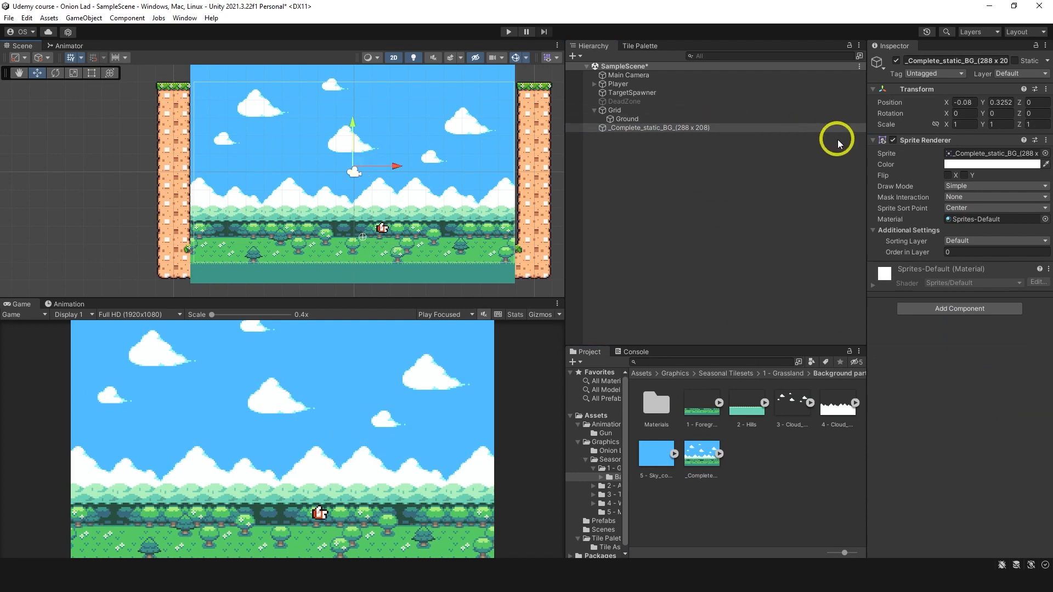
left_click(940, 252)
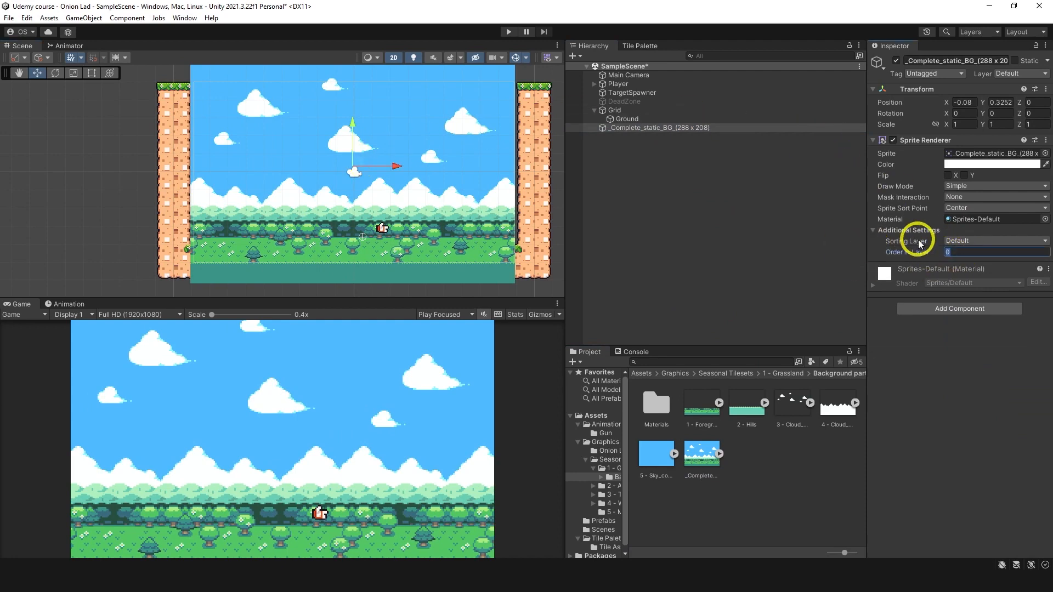
type("-5")
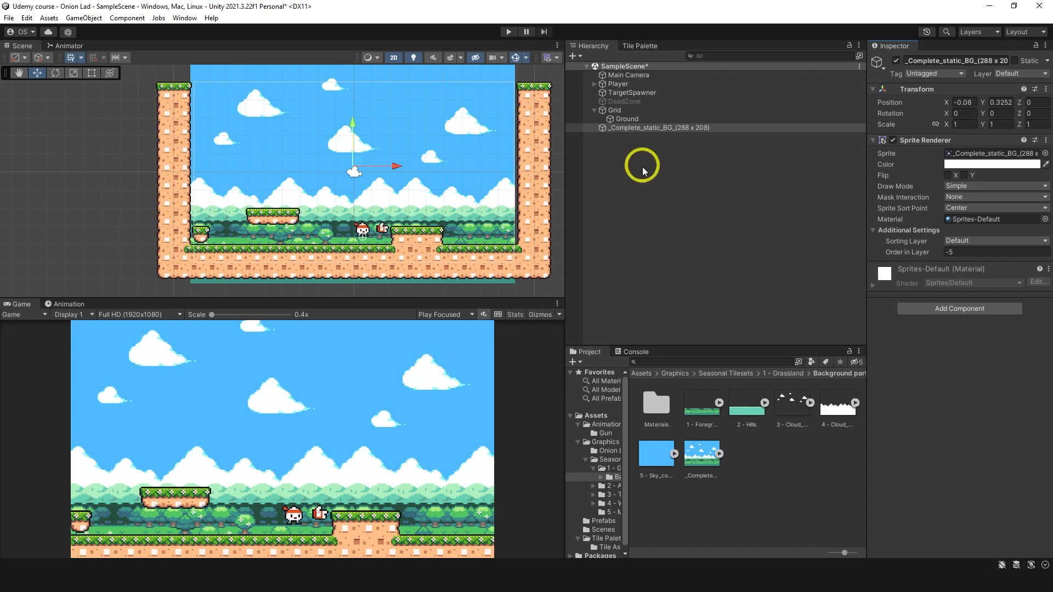
Step: Replace the grassland background in the scene with the _Complete_static_BG image from 2 - Autumn Forest's Background parts, placed over the camera frame
left_click(661, 130)
key("Delete")
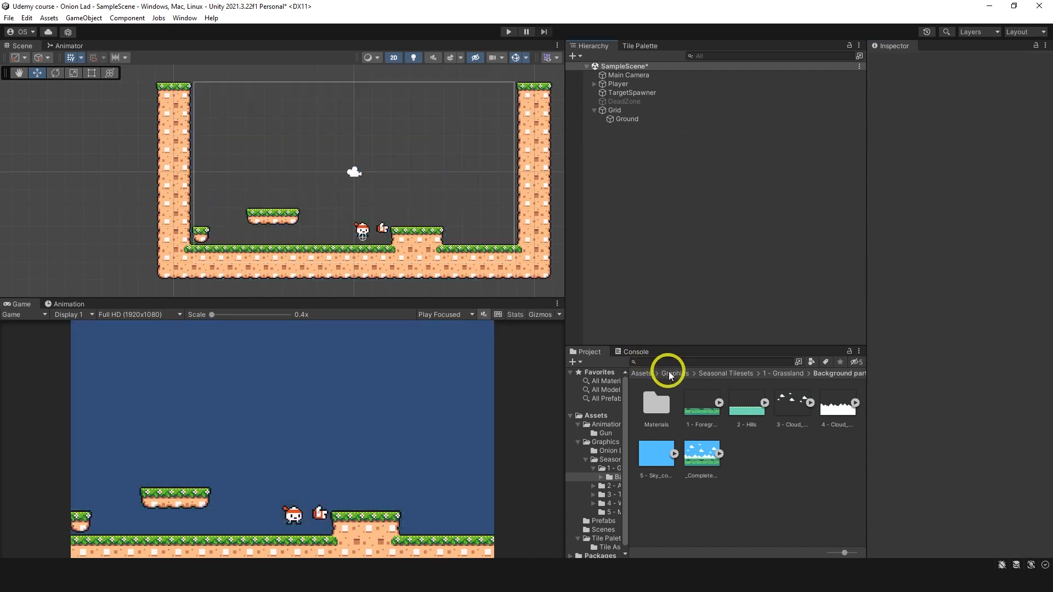
left_click(674, 373)
double_click(690, 410)
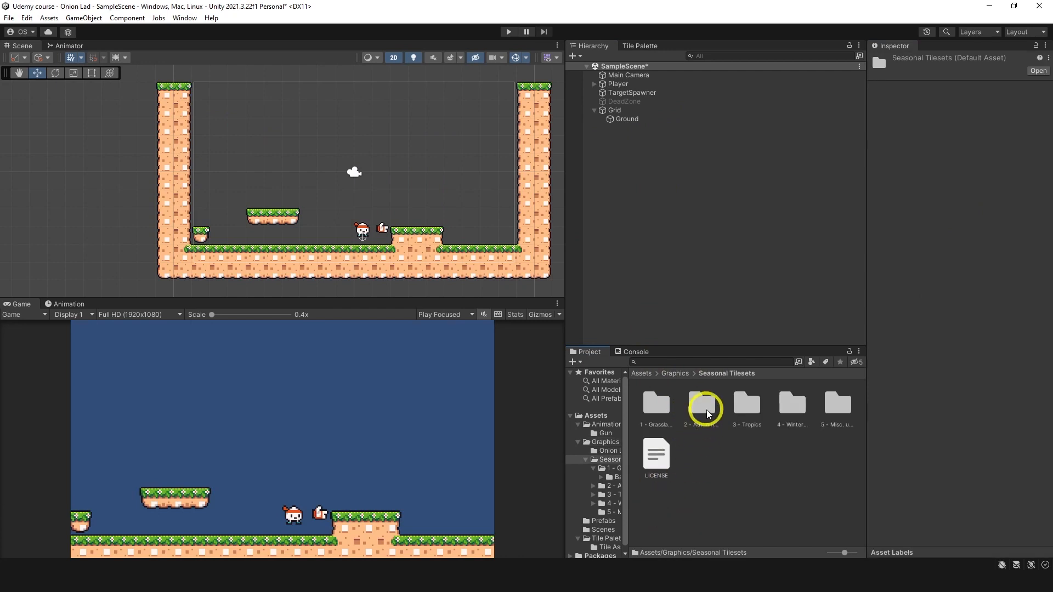
double_click(702, 406)
double_click(659, 407)
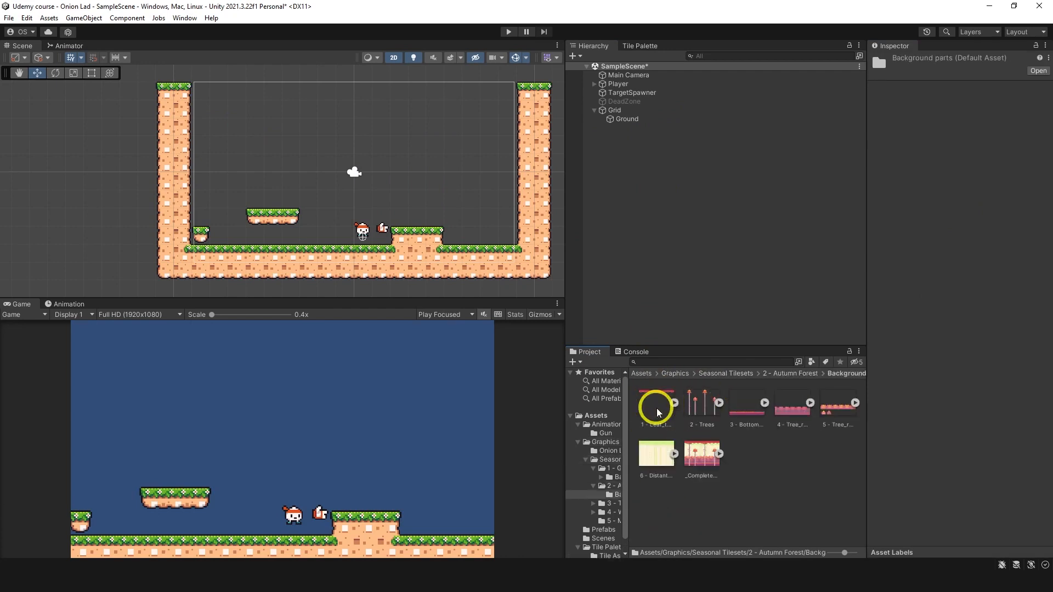
left_click(699, 464)
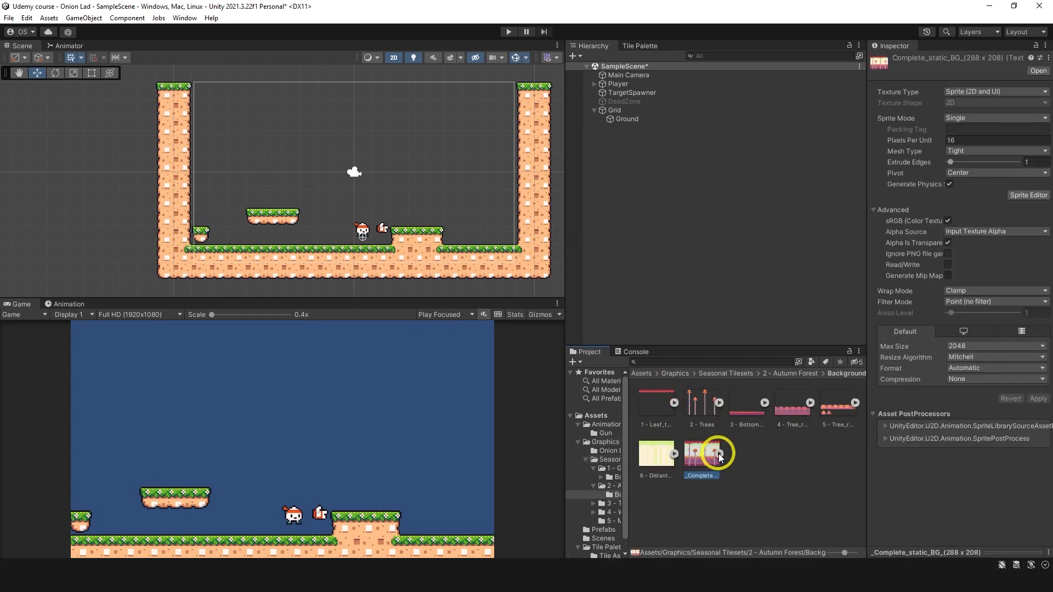
left_click(963, 139)
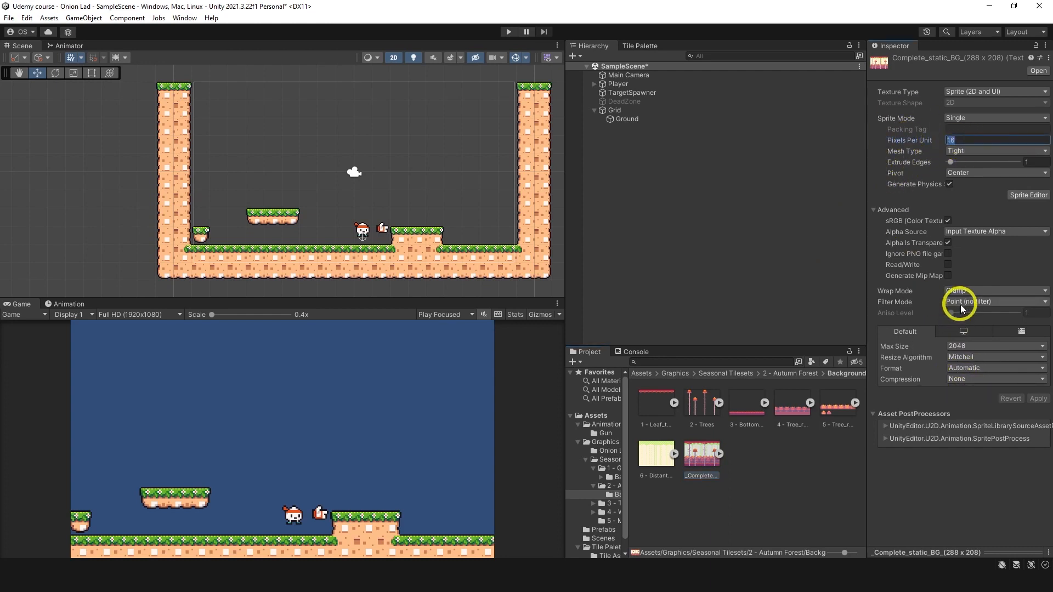
left_click_drag(701, 455, 356, 152)
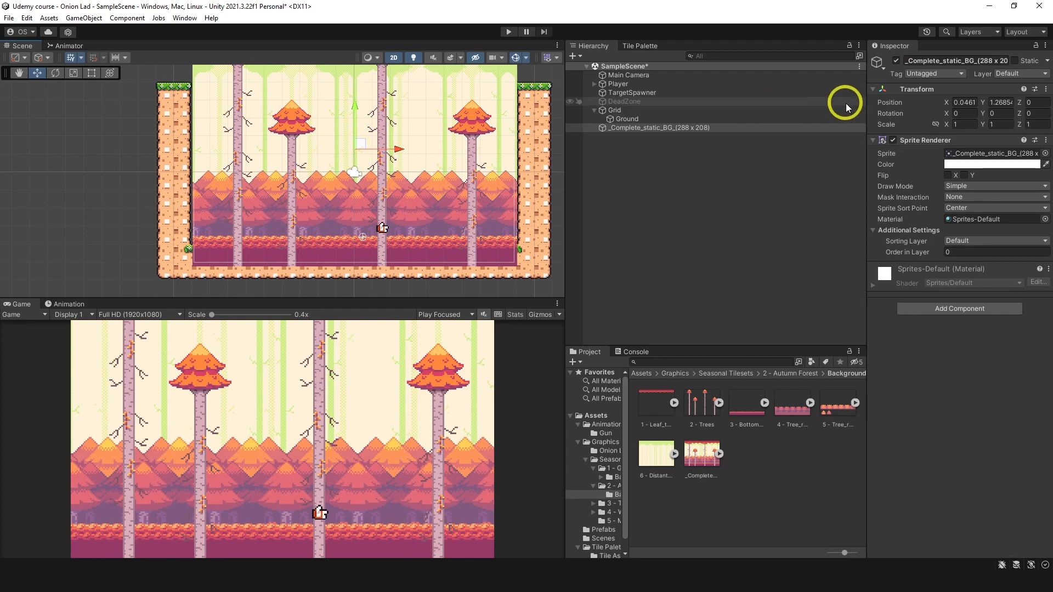
Step: Rename the autumn forest background object in the scene as Background
left_click(937, 60)
type("Background")
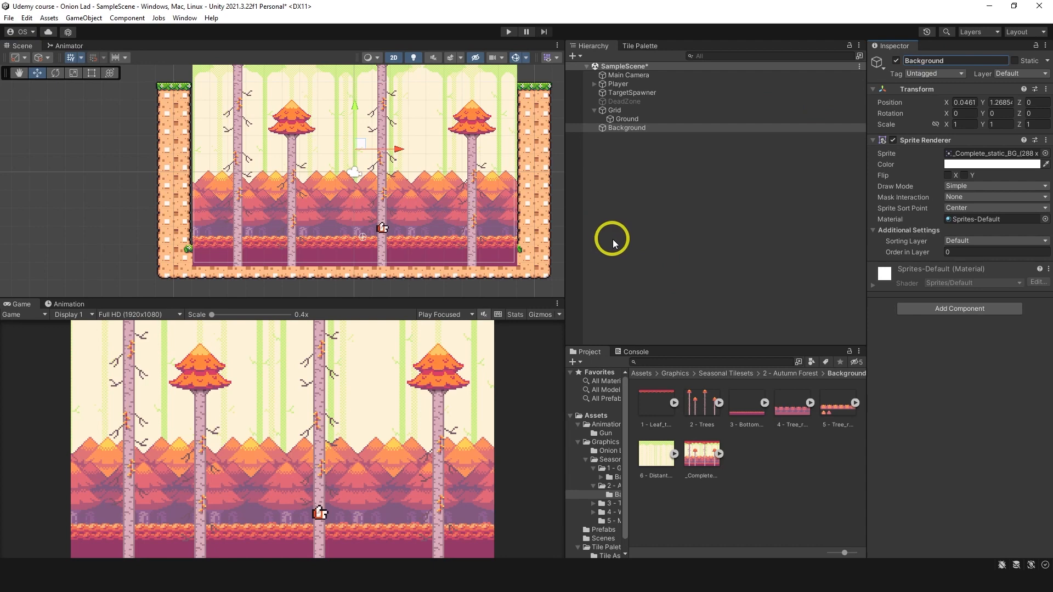
Step: Add five sorting layers named Player, Target, Ground, Decor and Background to the project
left_click(980, 243)
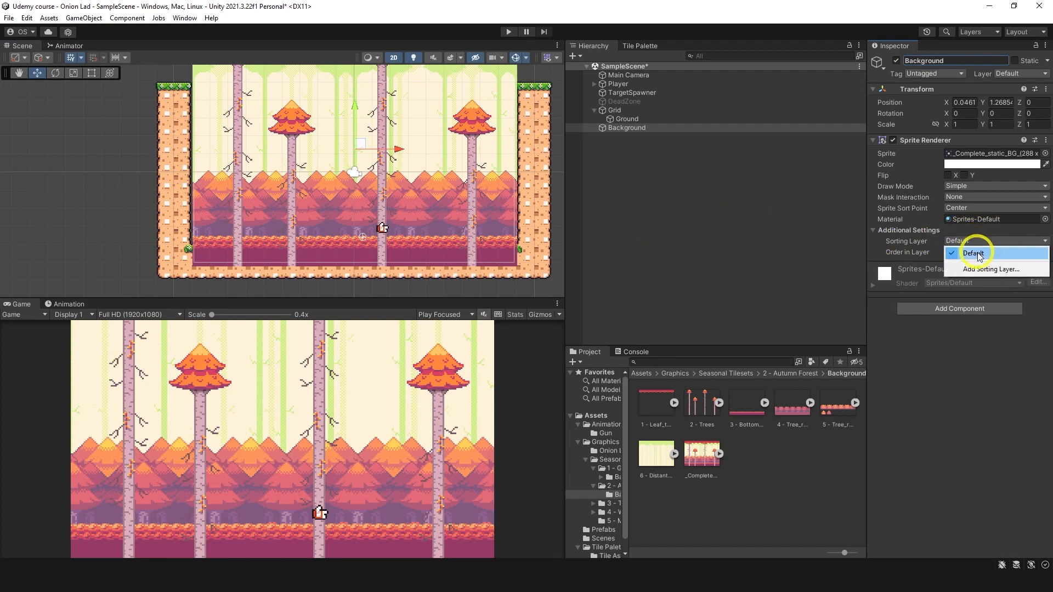
left_click(978, 269)
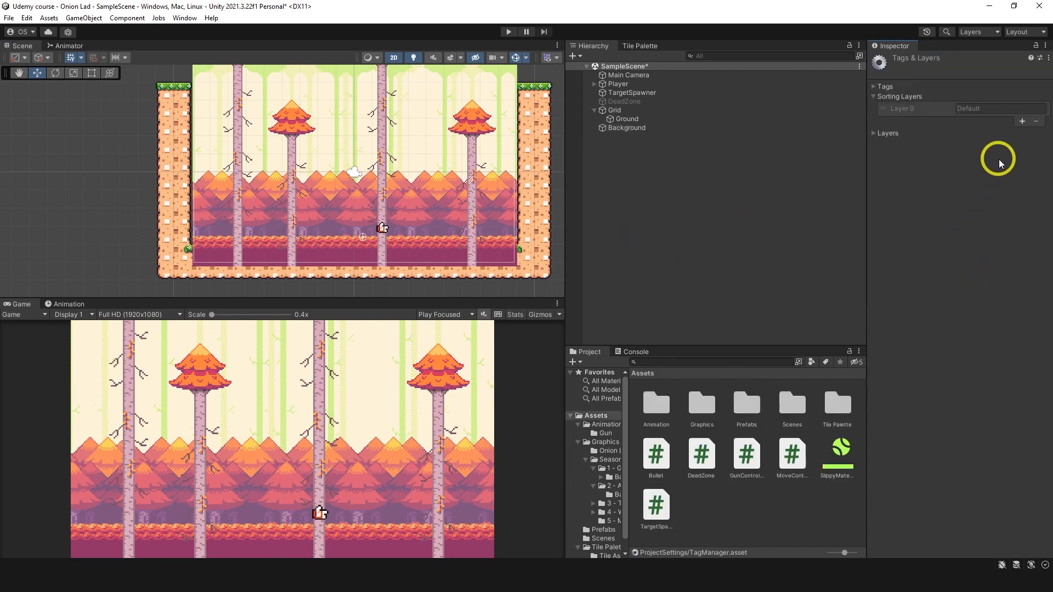
left_click(1022, 121)
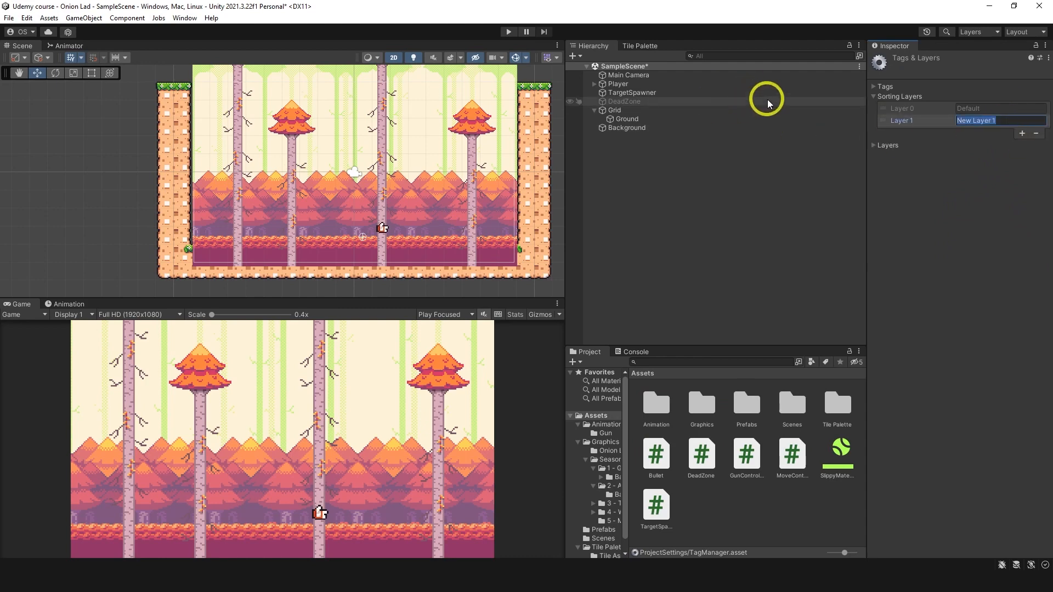
type("Player")
left_click(1021, 133)
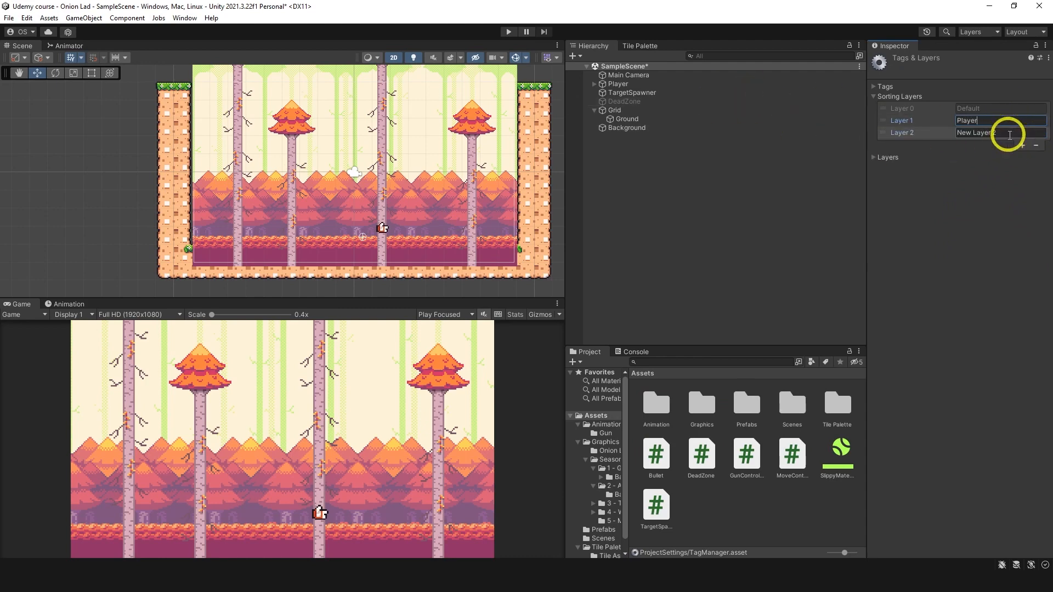
type("TargetG")
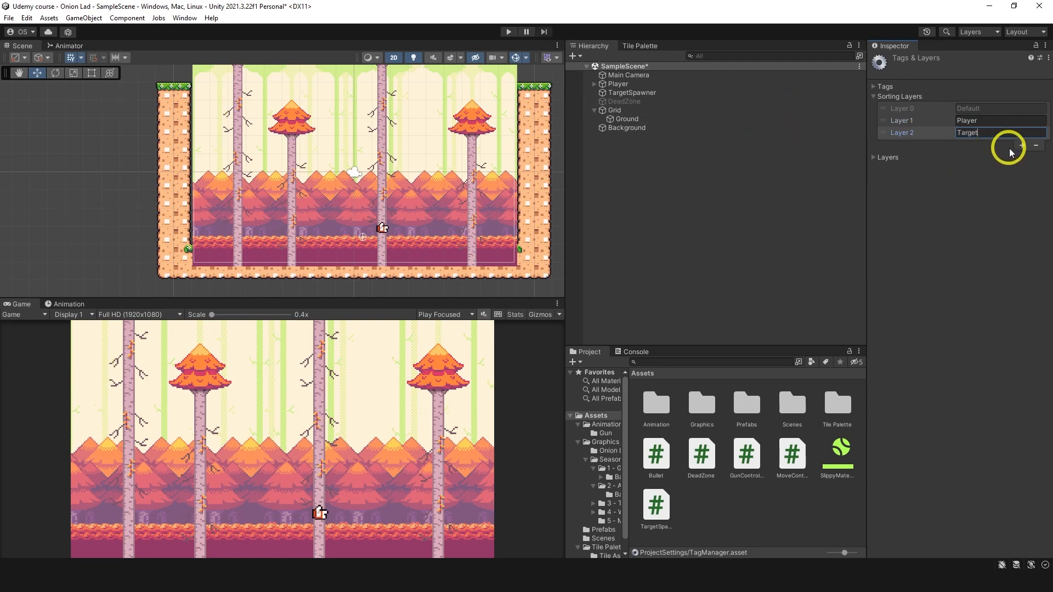
left_click(1022, 145)
type("Ground")
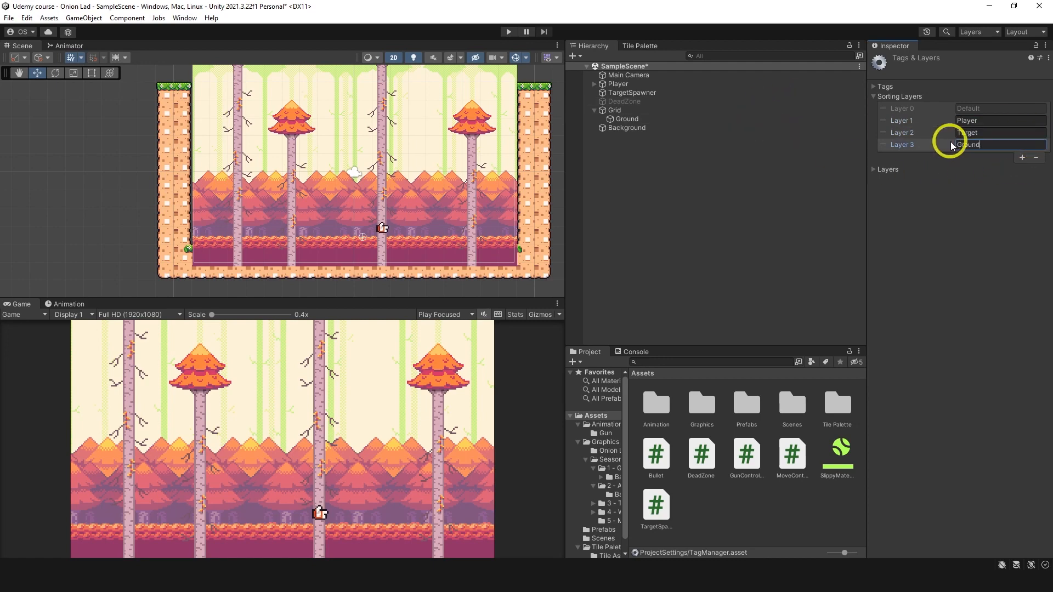
left_click(1022, 157)
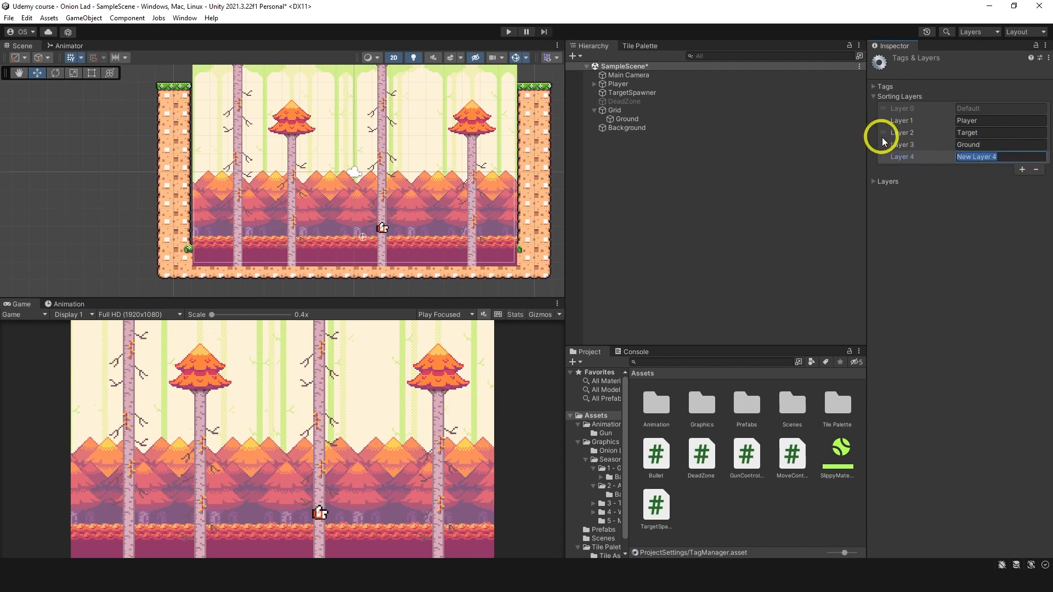
left_click(1021, 169)
type("Backg")
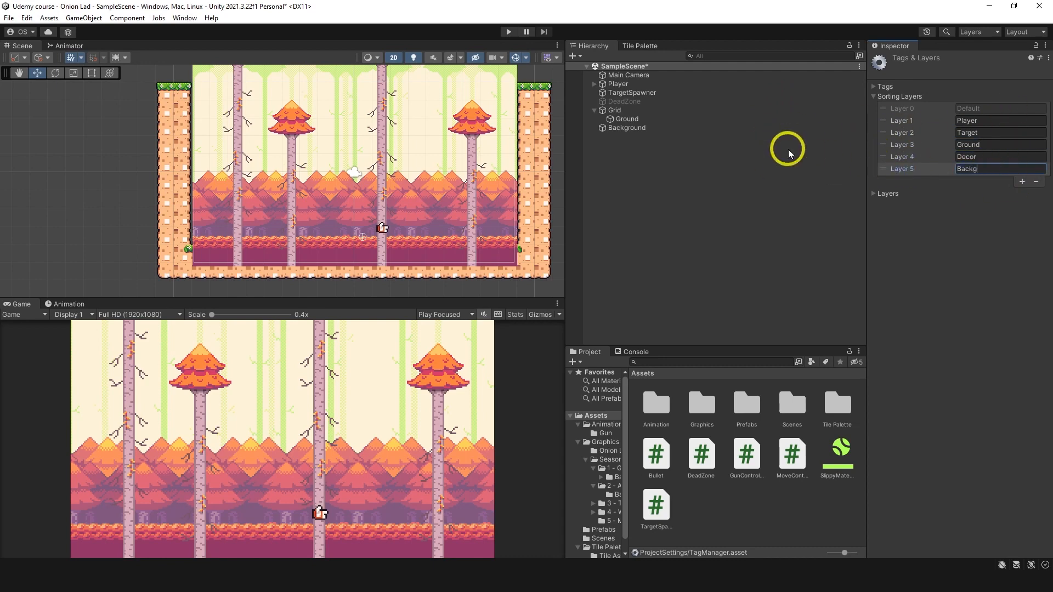
type("round")
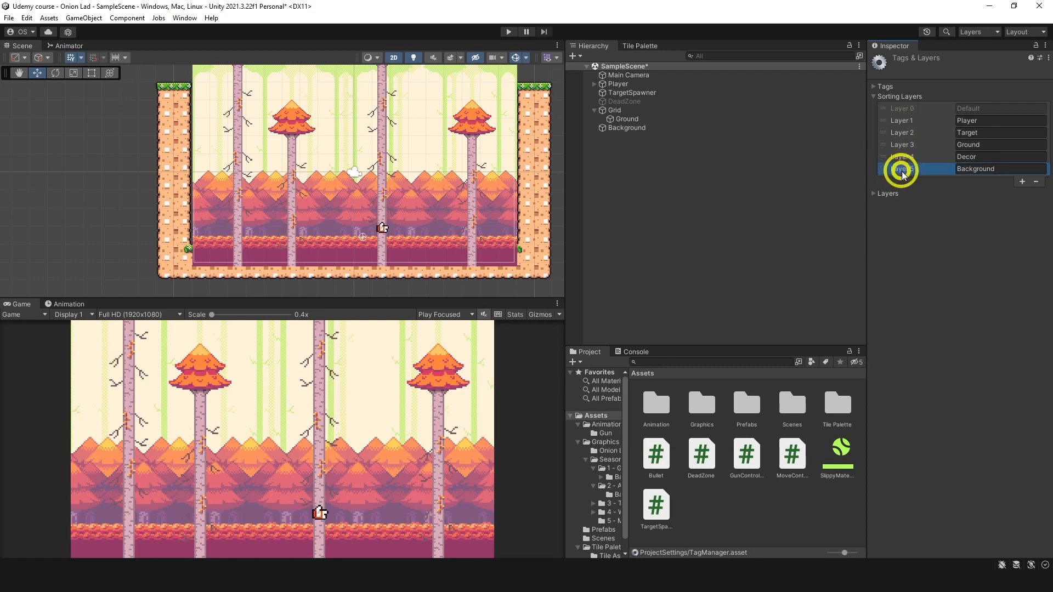
Step: Reorder the sorting layers below Default to Background, Decor, Ground, Target, Player
left_click_drag(896, 167, 906, 127)
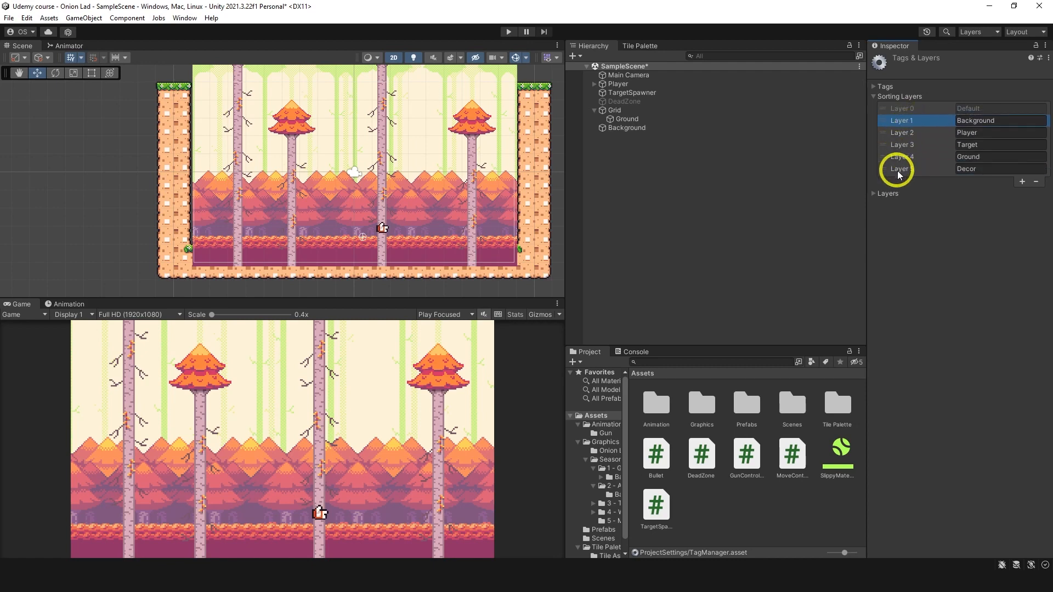
mouse_move(895, 169)
left_mouse_down()
mouse_move(901, 125)
mouse_move(914, 149)
mouse_move(903, 156)
left_mouse_up()
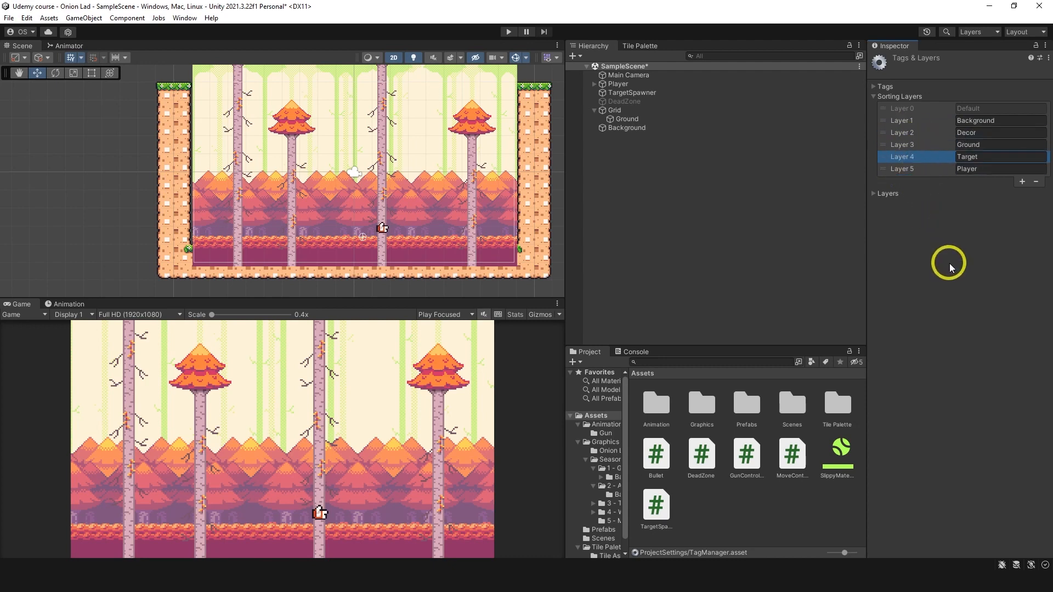
Step: Assign the Ground tilemap to the Ground sorting layer and the Background sprite to the Background sorting layer
left_click(656, 120)
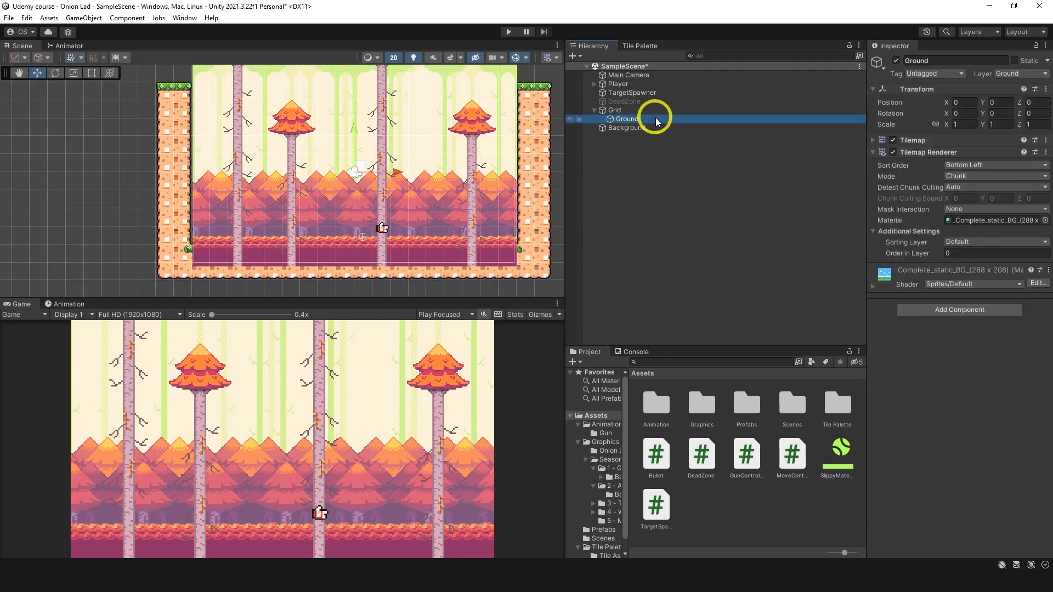
left_click(952, 242)
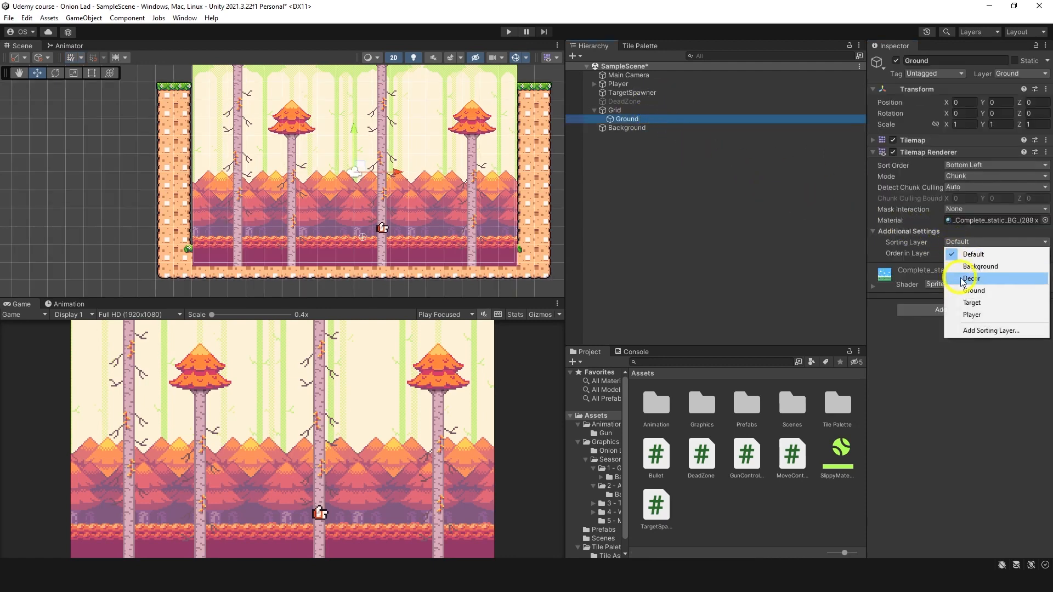
left_click(970, 290)
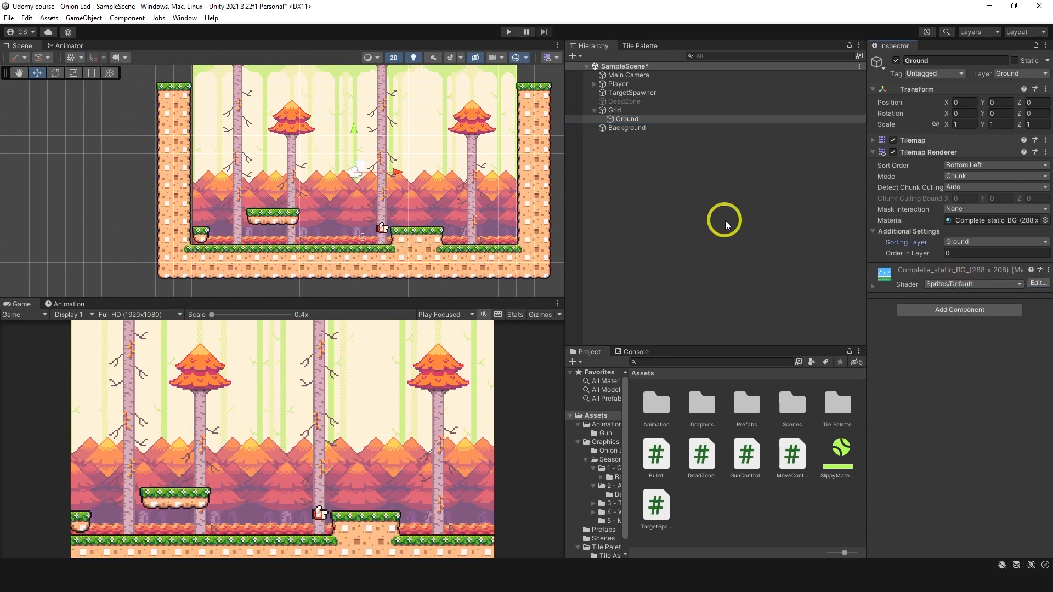
left_click(669, 130)
left_click(940, 242)
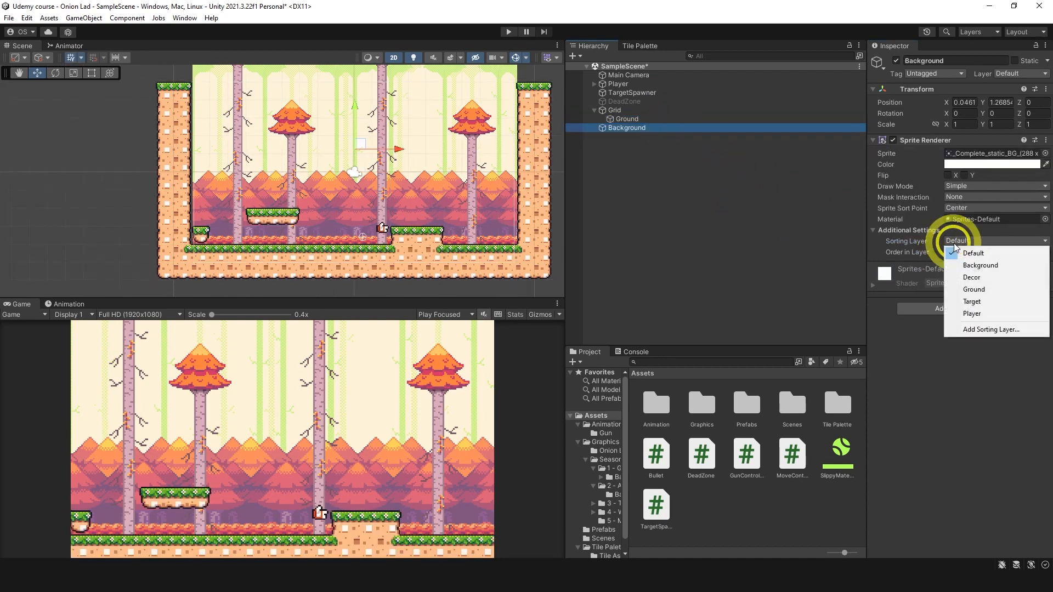
left_click(968, 266)
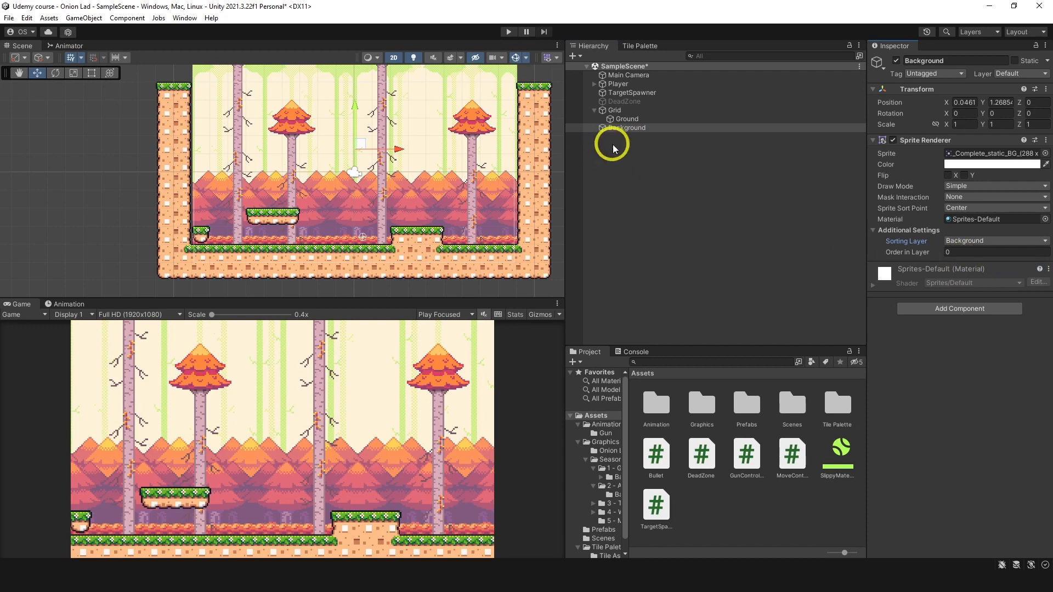
Step: Assign both the Player object and its Gun child to the Player sorting layer
left_click(595, 84)
left_click(618, 84)
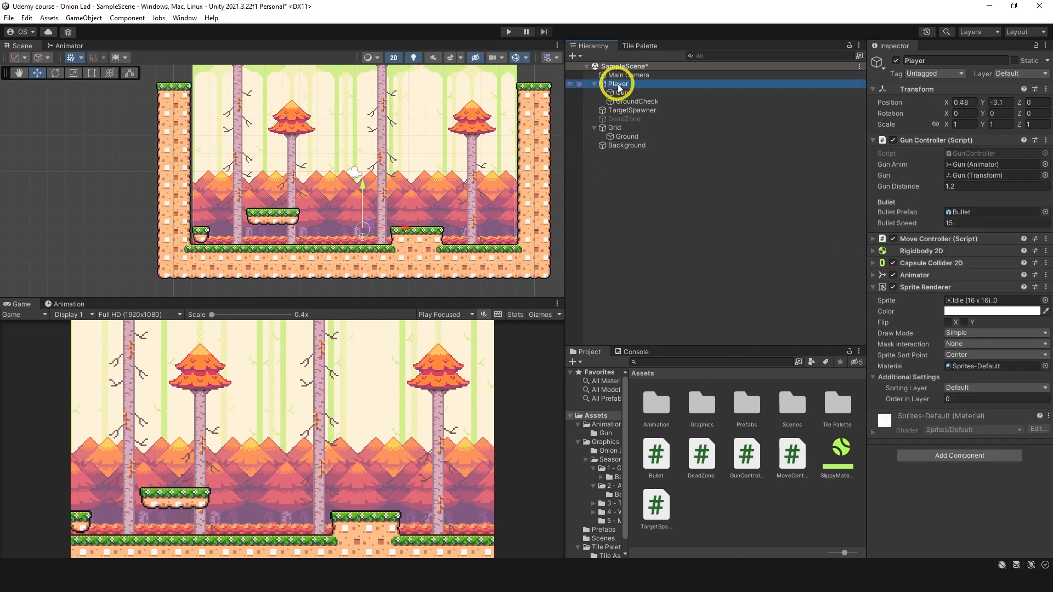
left_click(622, 93, "ctrl")
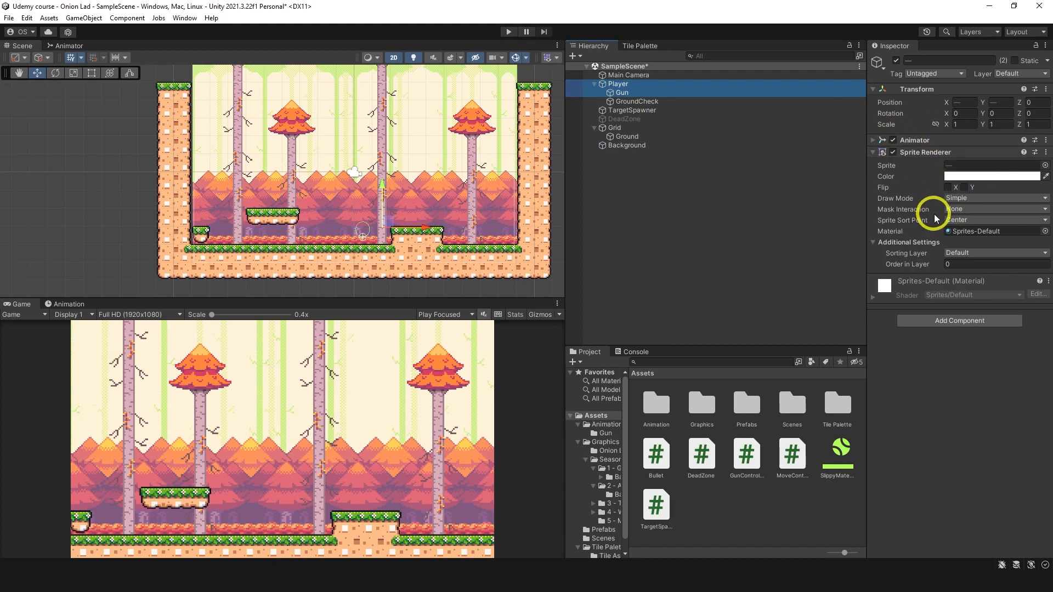
left_click(965, 254)
left_click(968, 324)
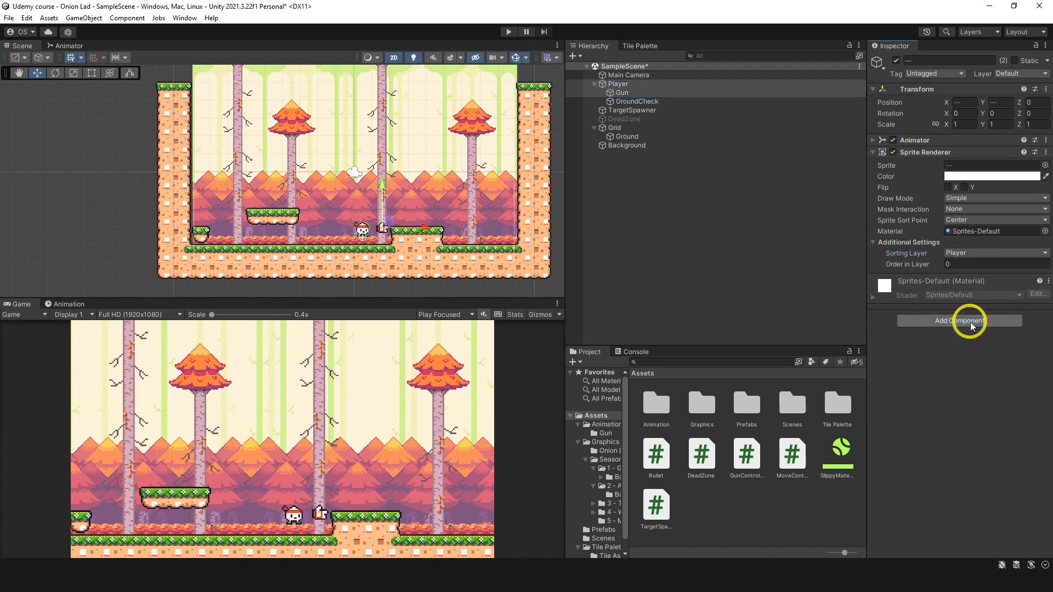
Step: Set the Gun sprite's Order in Layer to -1 so it sorts behind the player
left_click(644, 93)
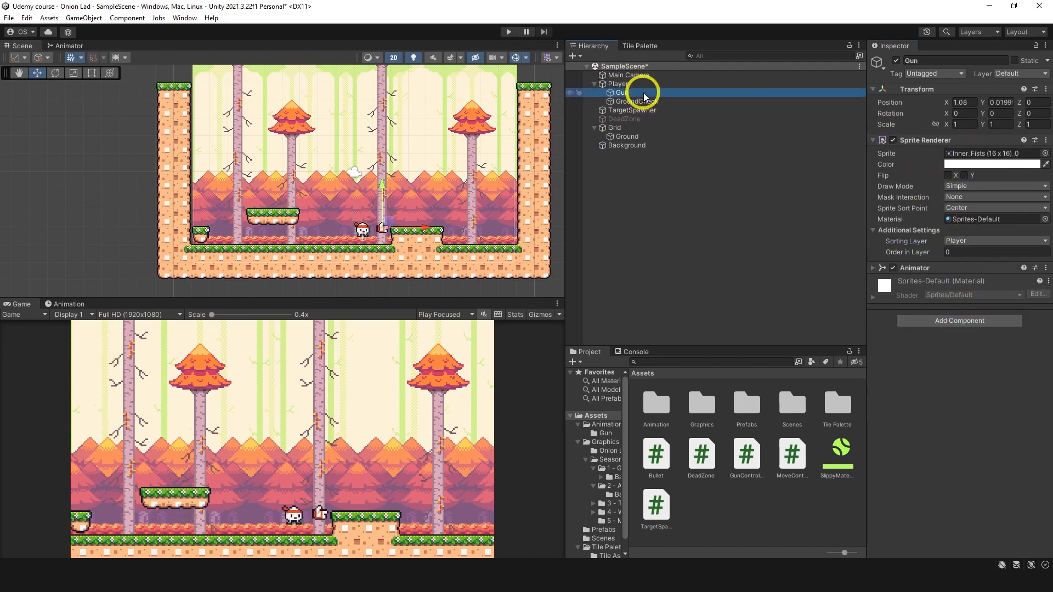
left_click(961, 252)
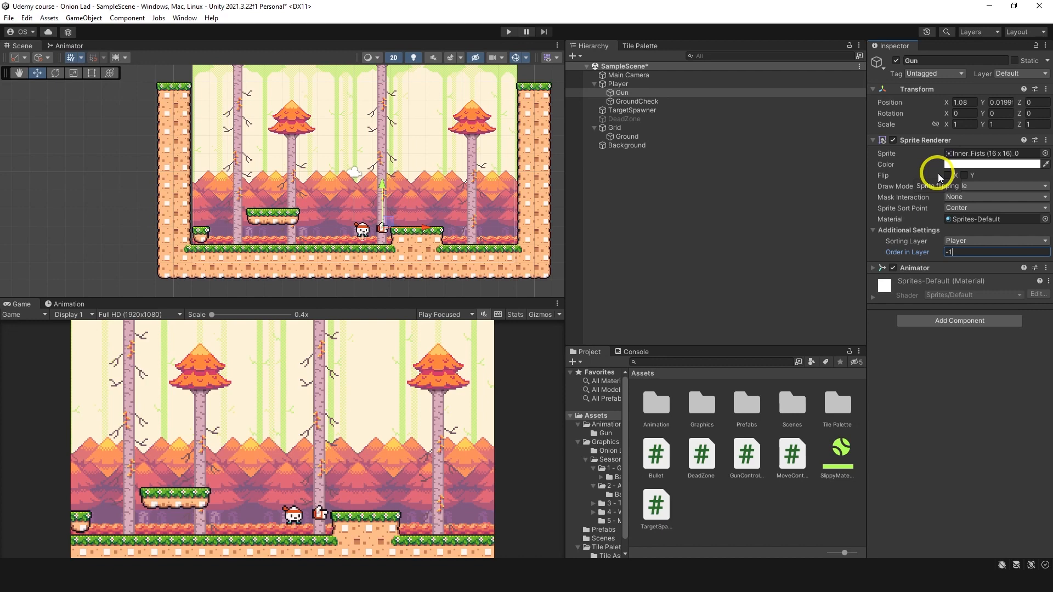
left_click(630, 84)
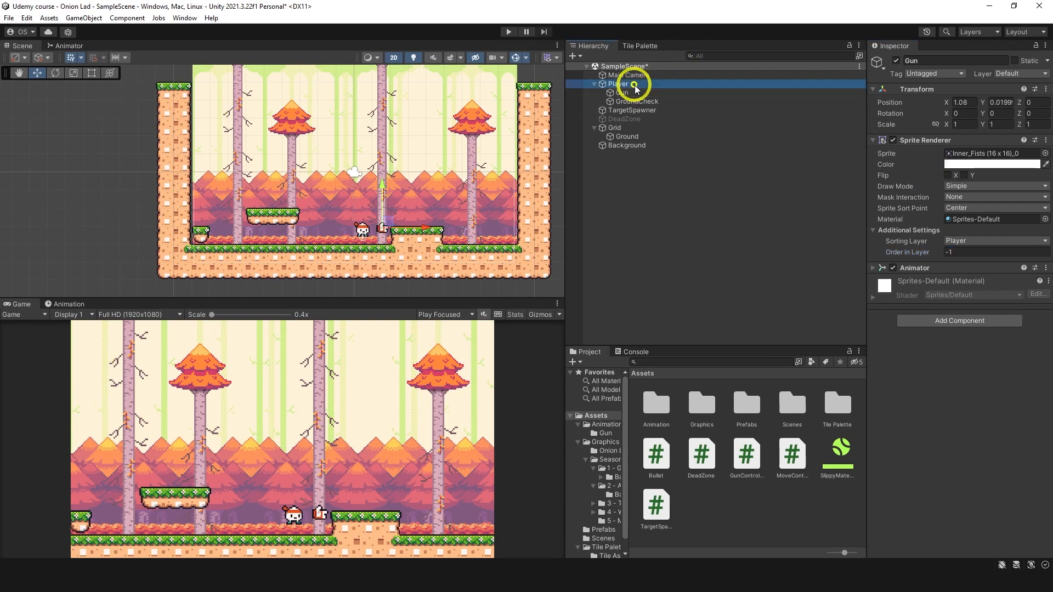
left_click(634, 93)
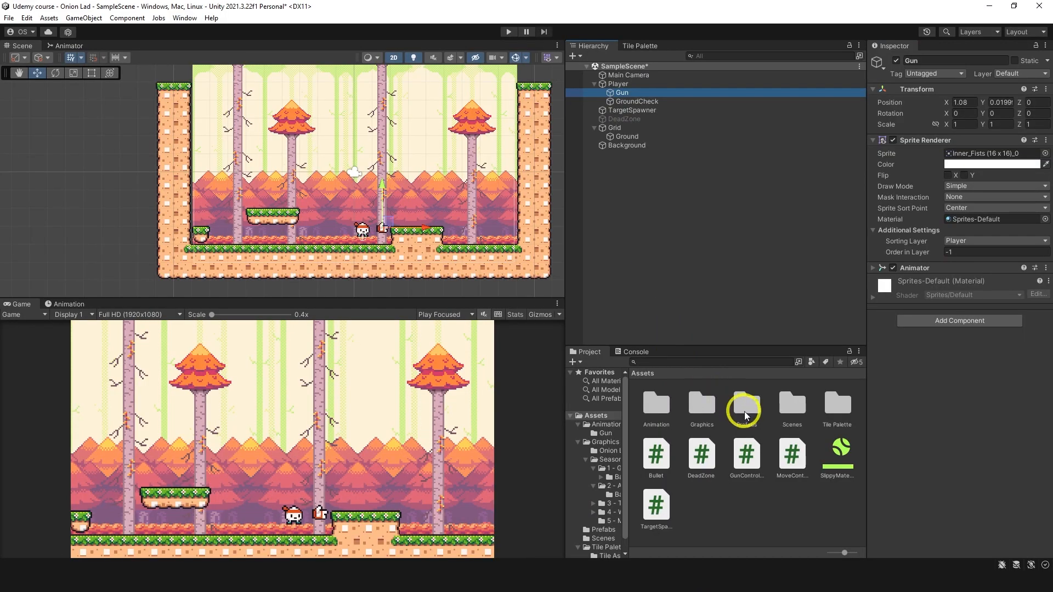
Step: Put the Bullet prefab on the Player sorting layer with Order in Layer -2, and return to the scene
double_click(744, 408)
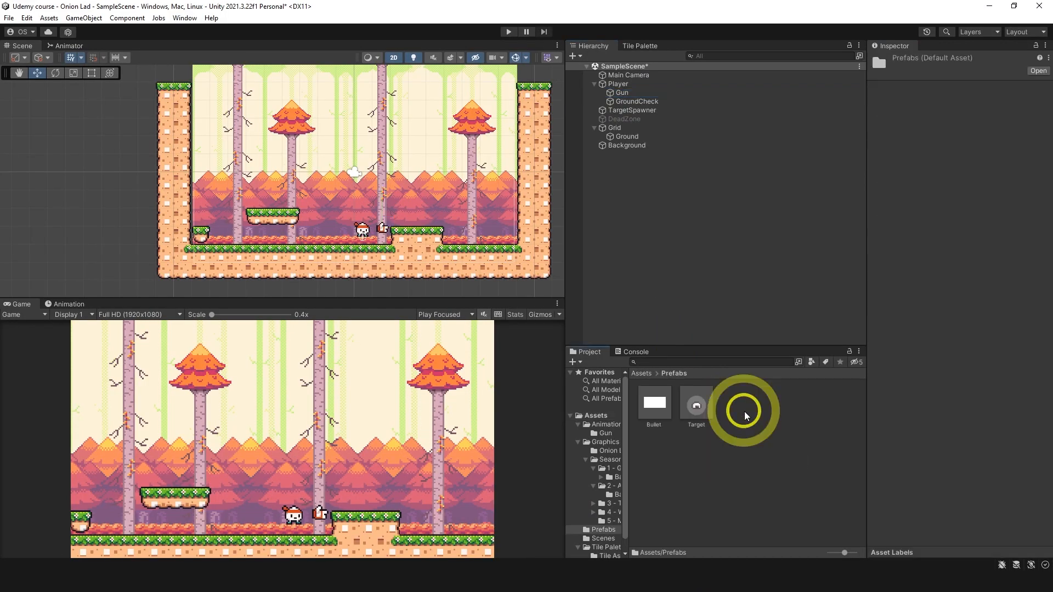
left_click(653, 403)
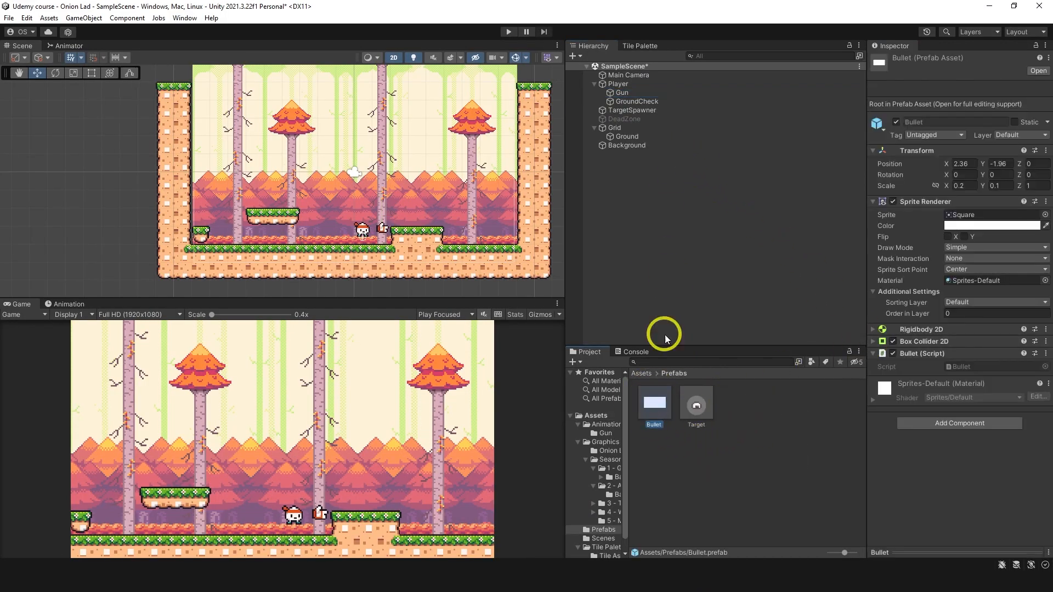
double_click(654, 404)
left_click(964, 242)
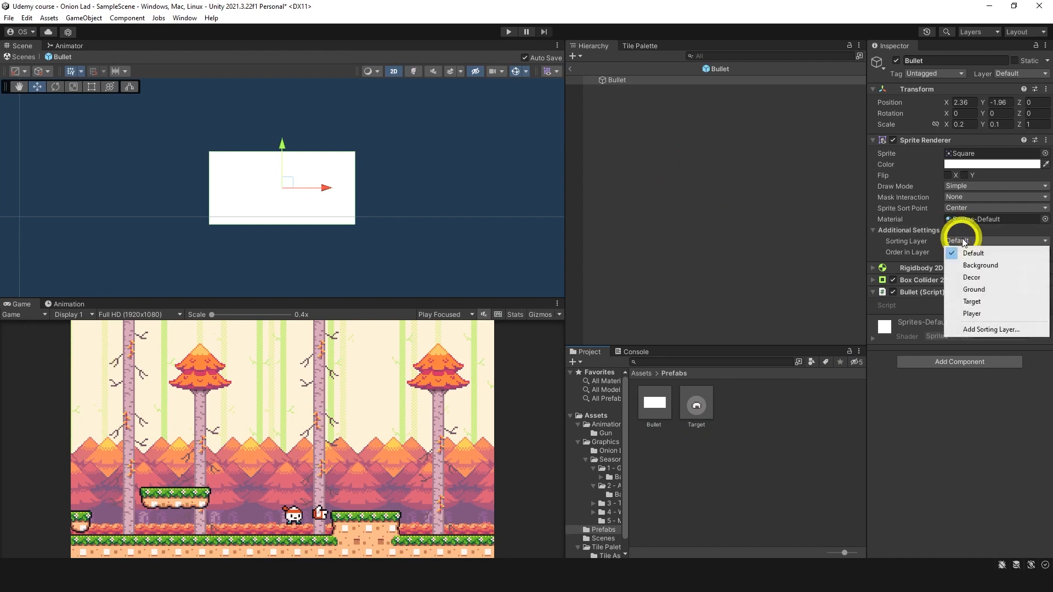
left_click(972, 313)
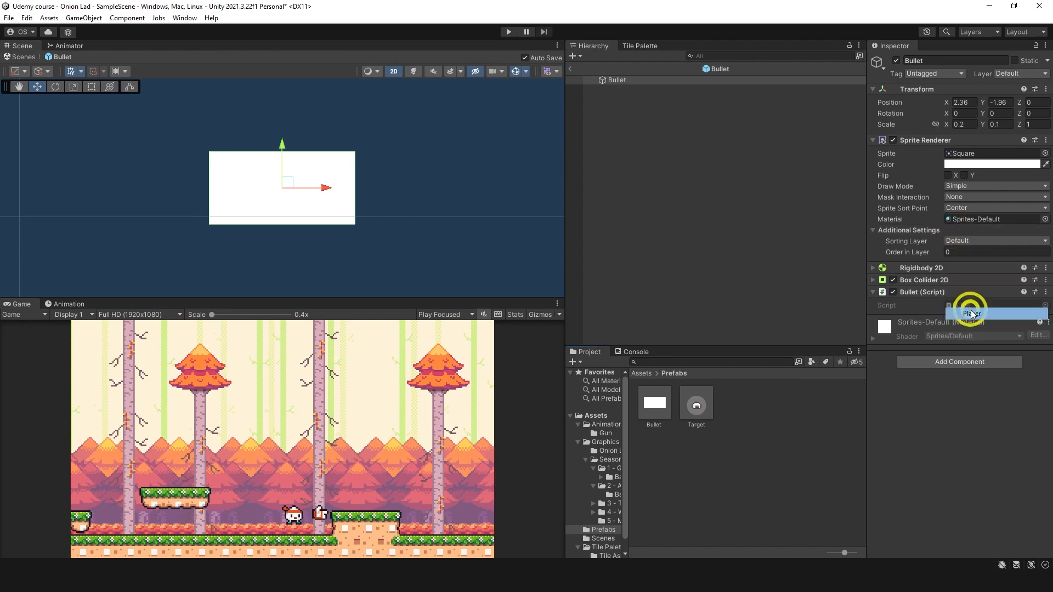
left_click(942, 254)
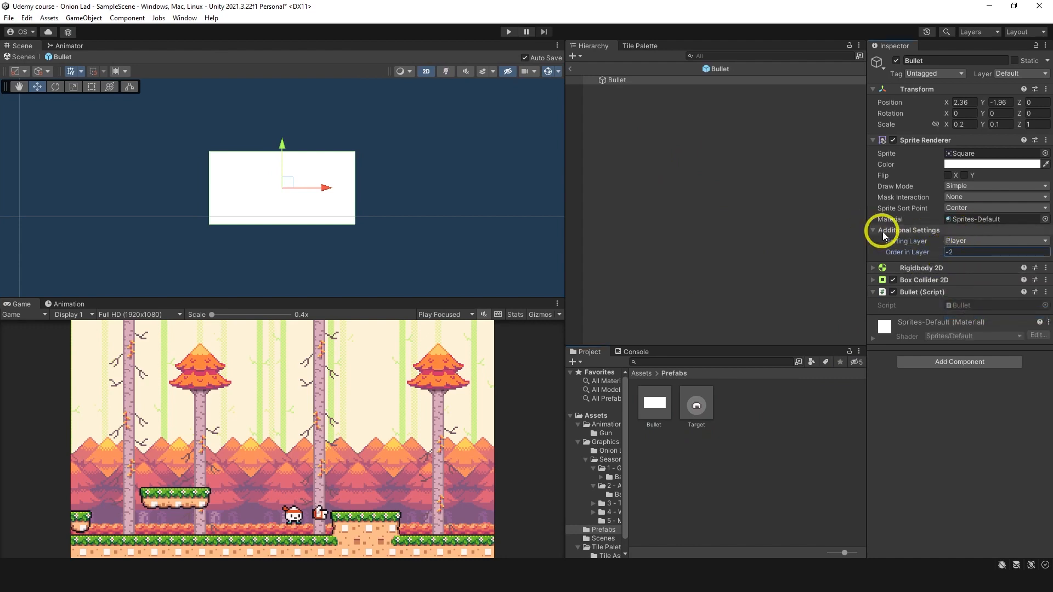
left_click(571, 69)
Step: Open the Target prefab for editing and assign its root sprite to the Target sorting layer
double_click(695, 406)
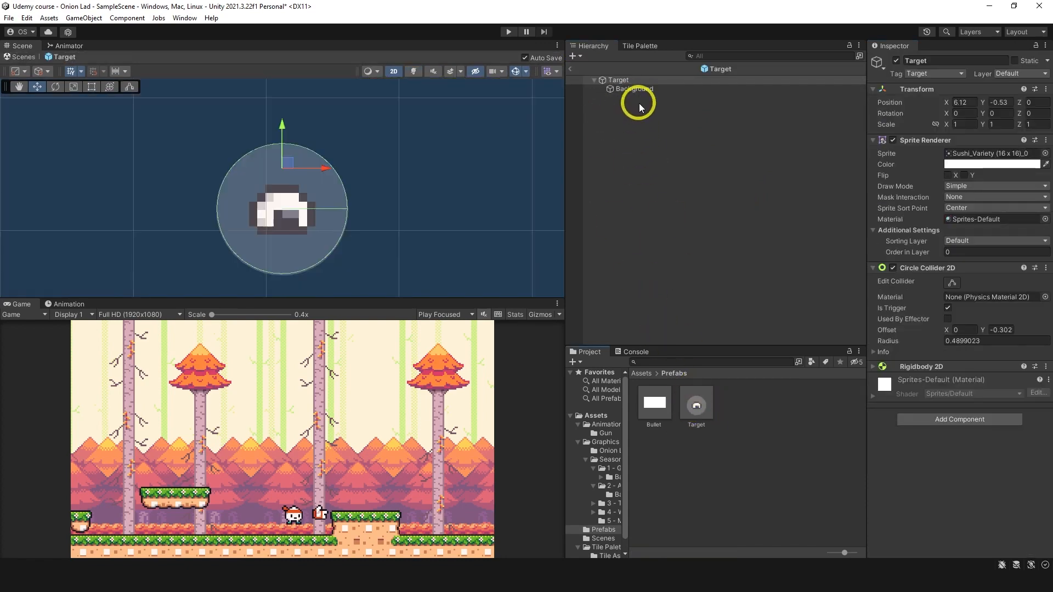
left_click(965, 241)
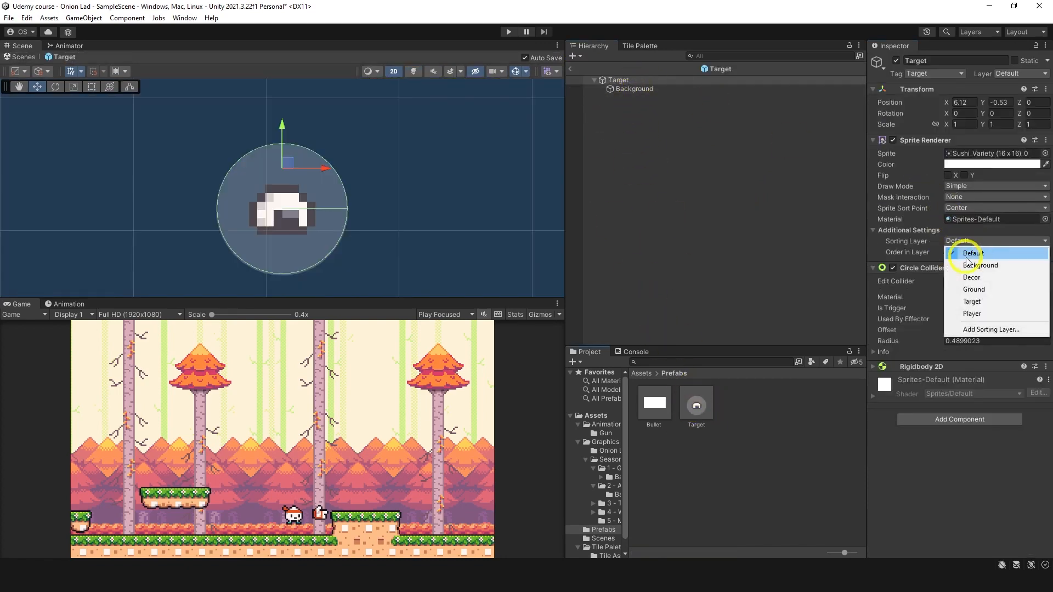
left_click(972, 301)
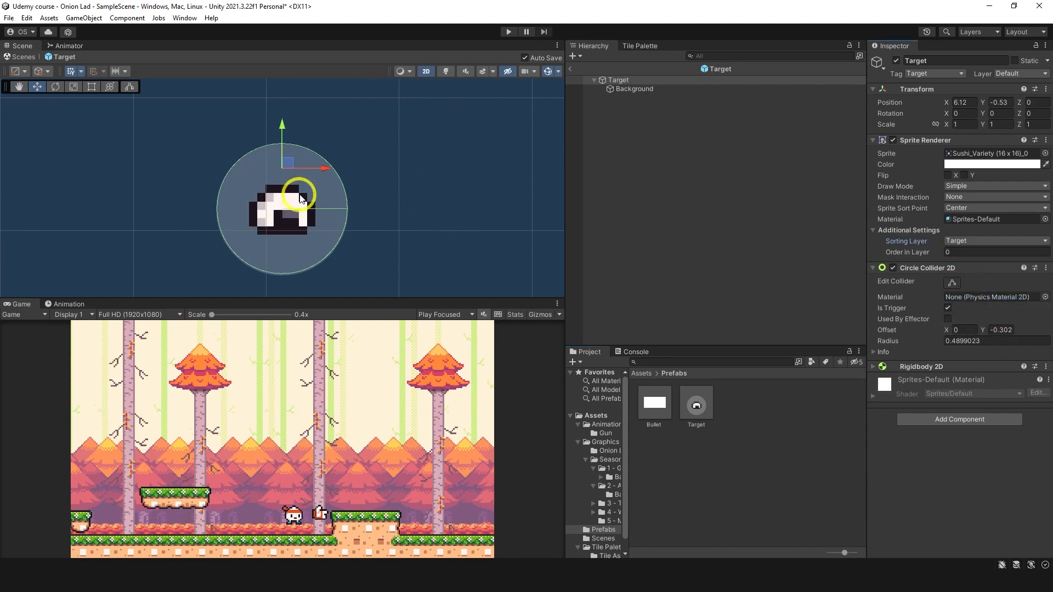
Step: Put the Target prefab's Background circle on the Target sorting layer with Order in Layer -1
left_click(680, 89)
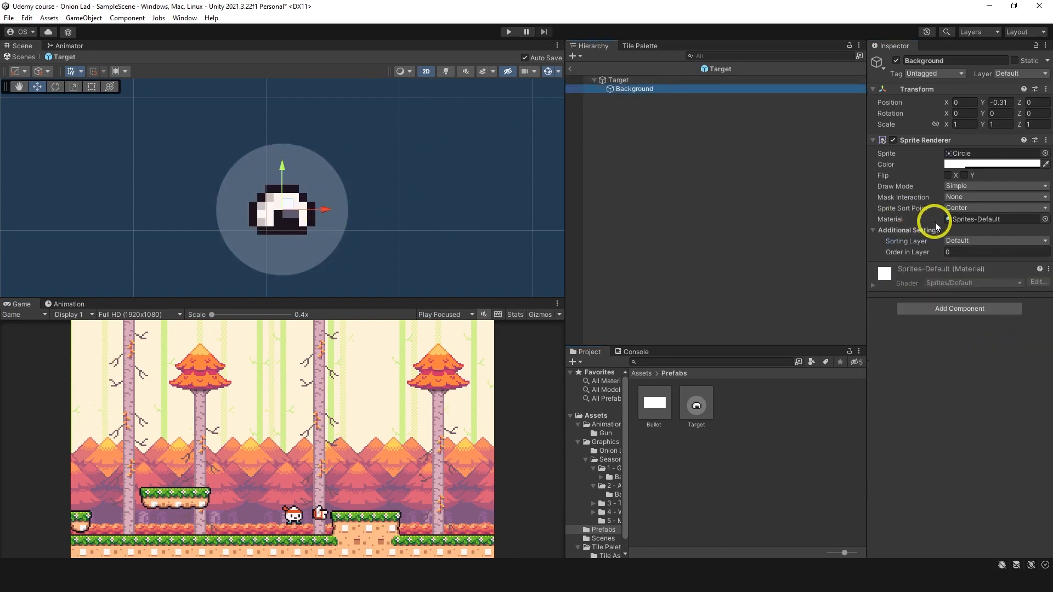
left_click(956, 241)
left_click(957, 301)
left_click(960, 252)
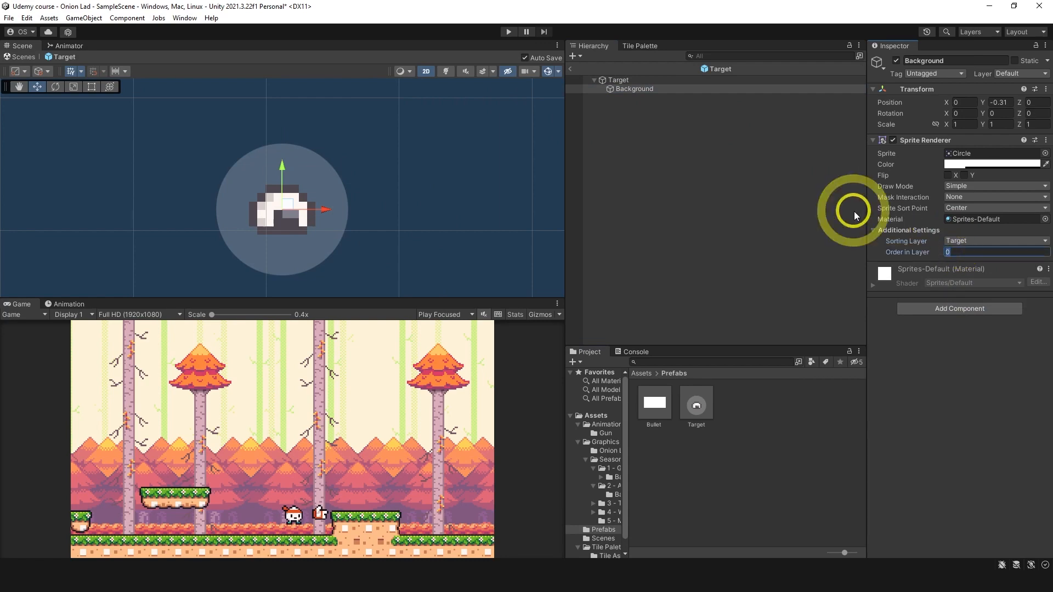
type("-1")
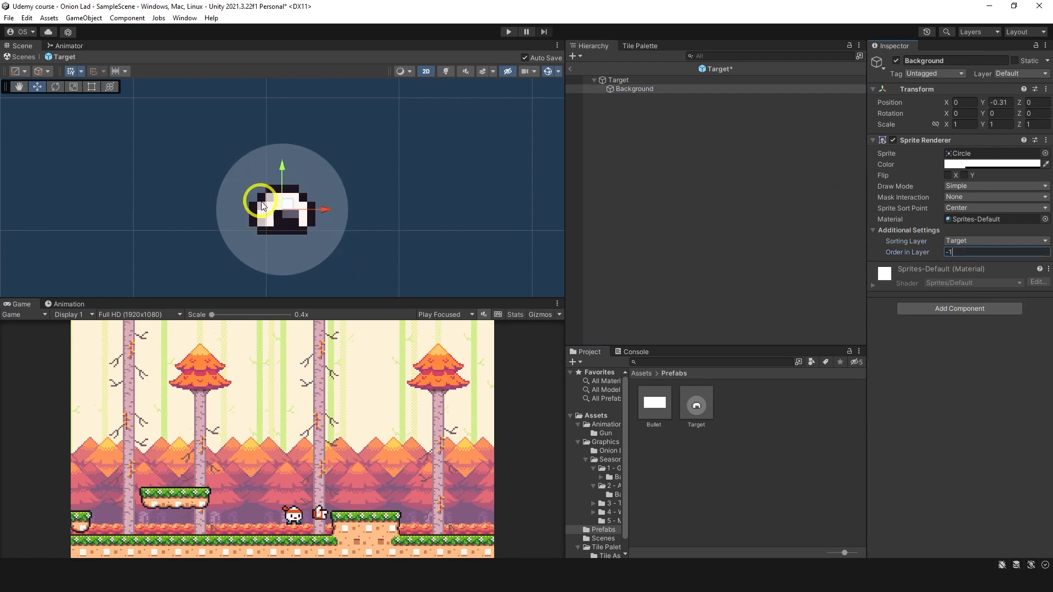
Step: Leave the Target prefab for the scene, select Background, and briefly run the game to check the sprite layering
left_click(570, 70)
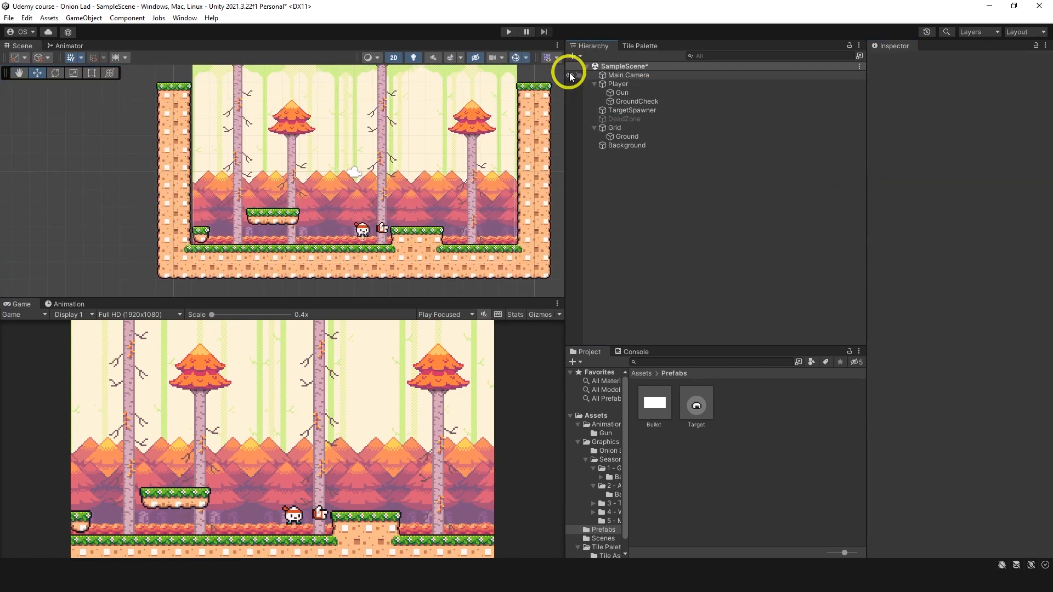
left_click(631, 145)
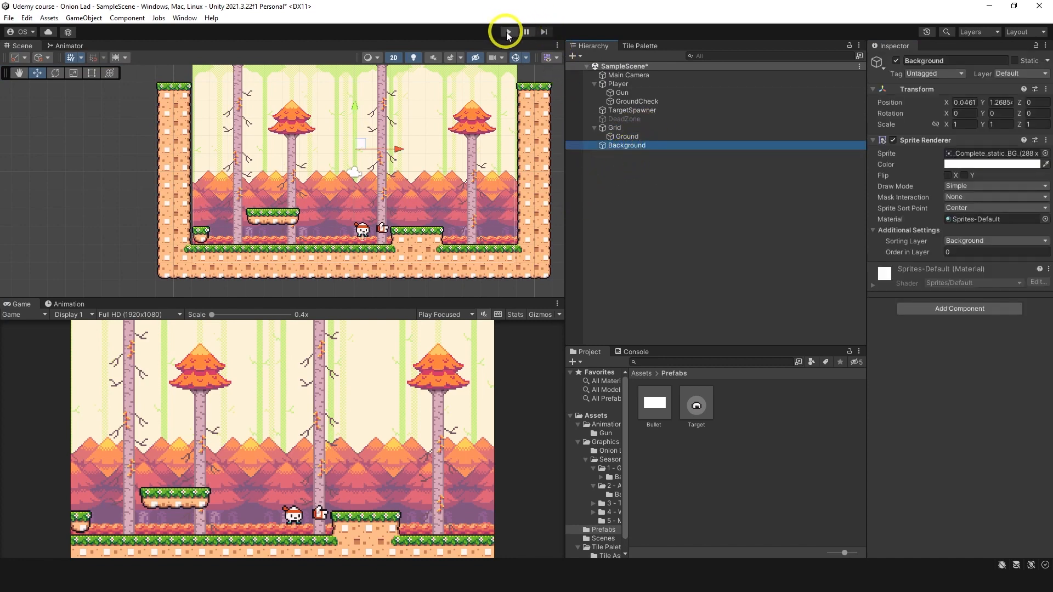
left_click(508, 33)
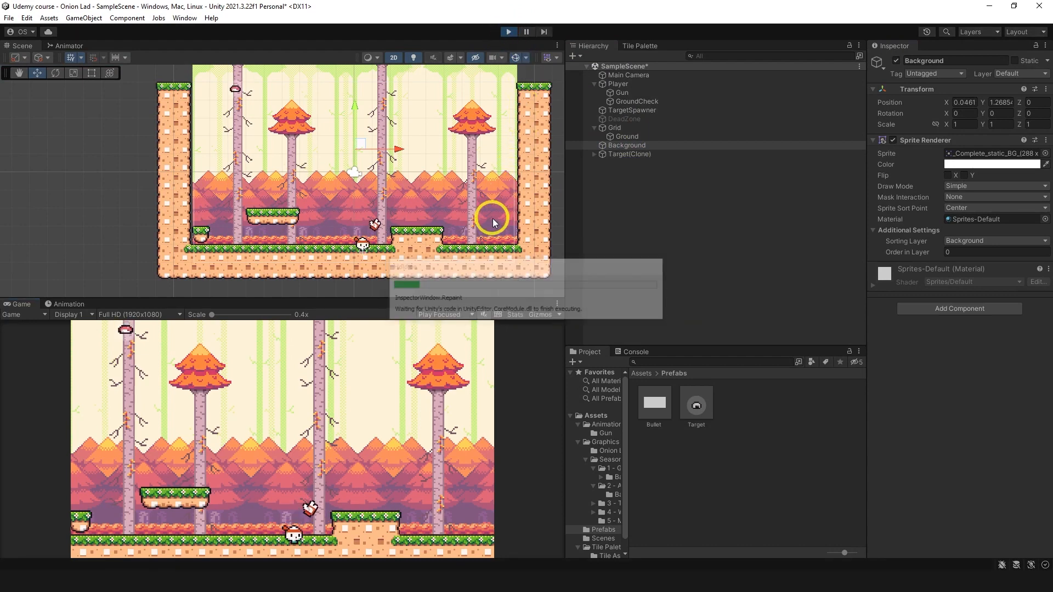
left_click(509, 32)
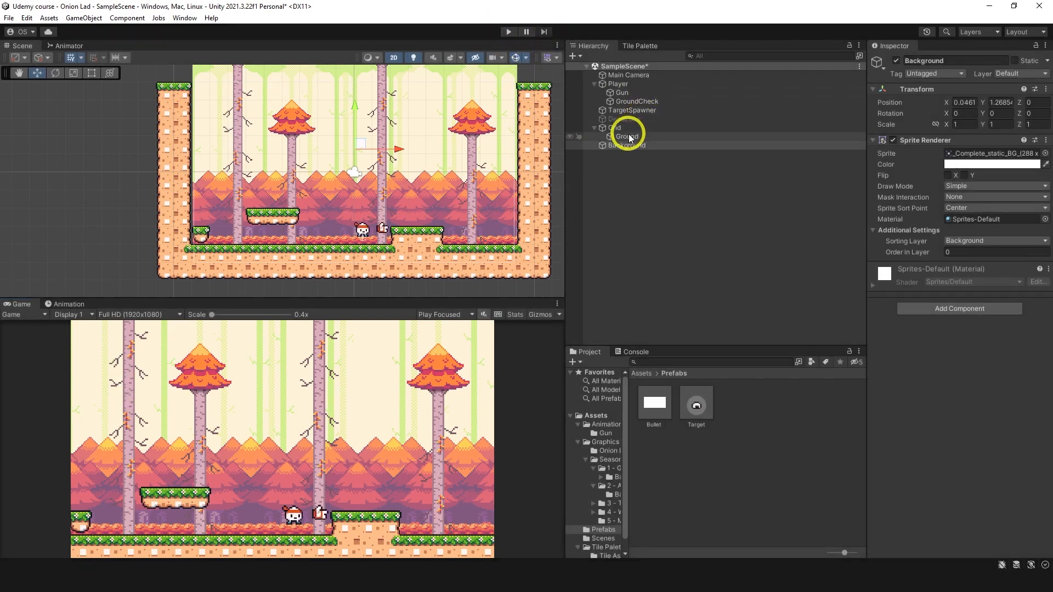
Step: Add a Composite Collider 2D to the Ground tilemap and set its Rigidbody 2D Body Type to Static
left_click(630, 139)
left_click(917, 308)
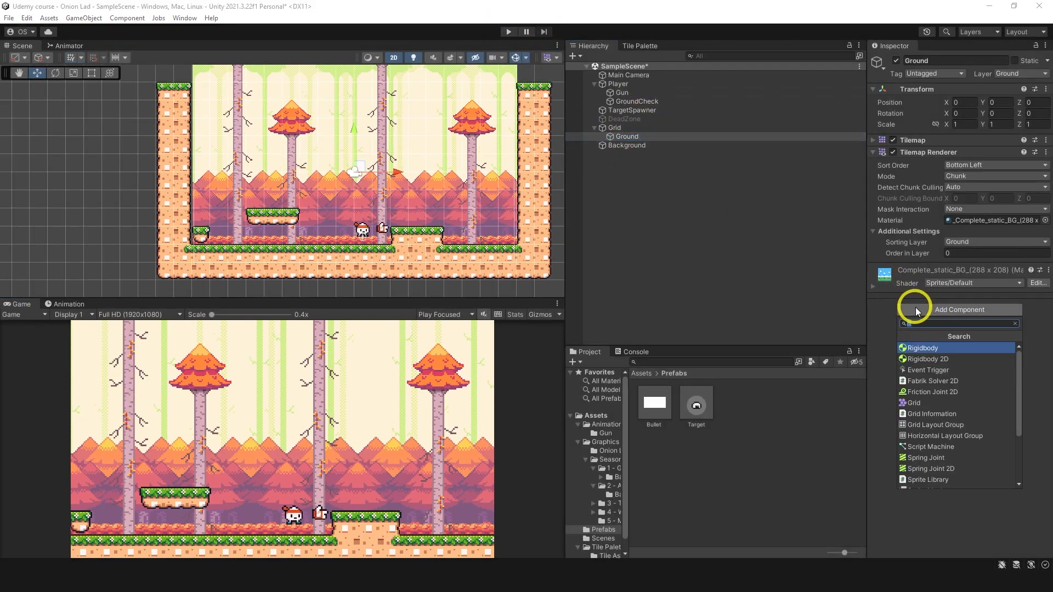
type("compo")
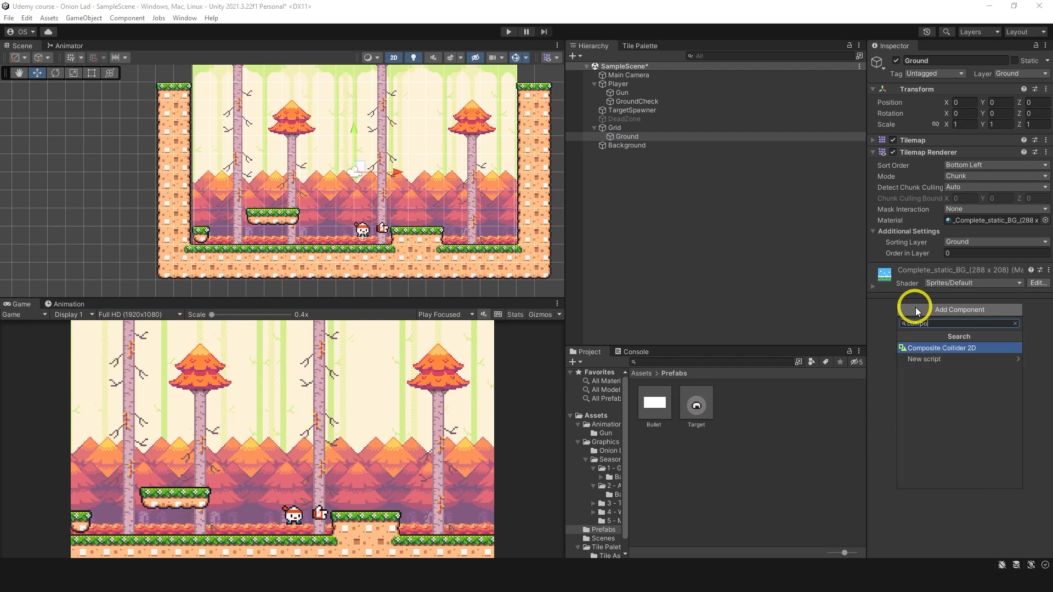
key("Return")
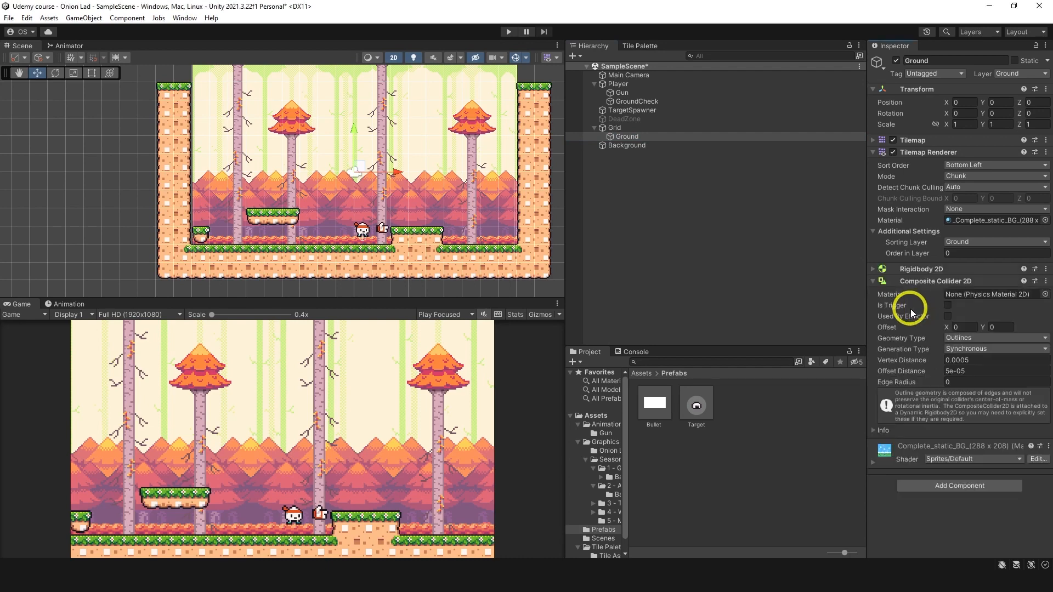
left_click(881, 269)
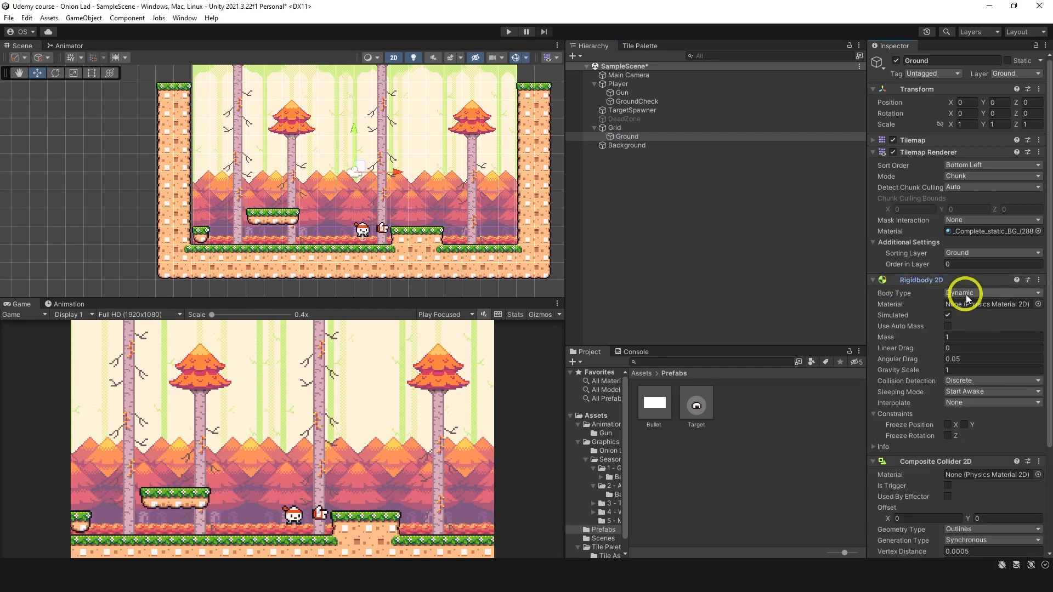
left_click(968, 293)
left_click(972, 329)
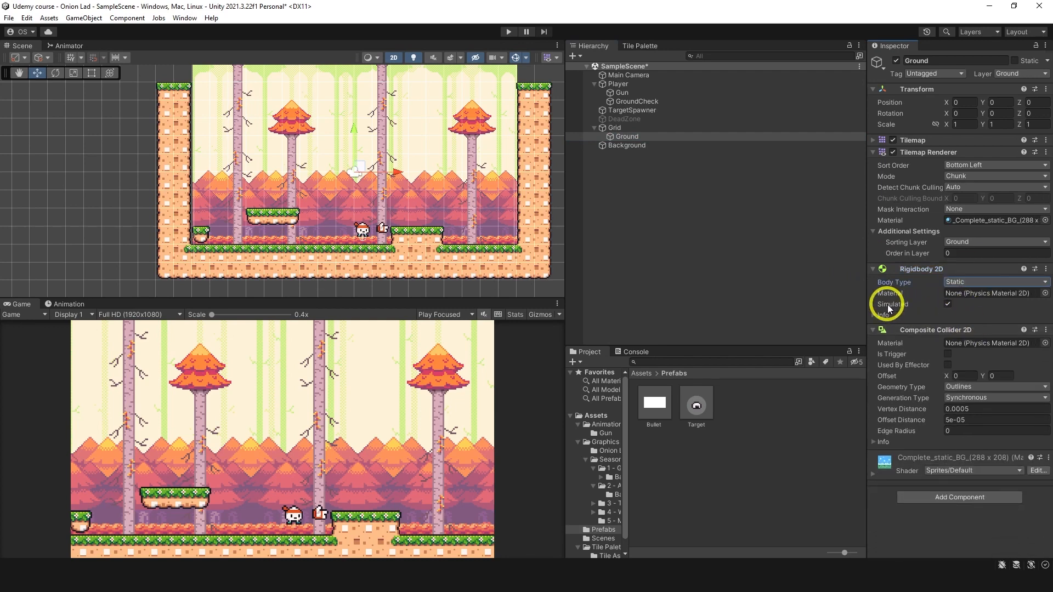
Step: Set the Ground's Composite Collider 2D Geometry Type to Polygons, then collapse the collider and Rigidbody 2D settings
left_click(957, 398)
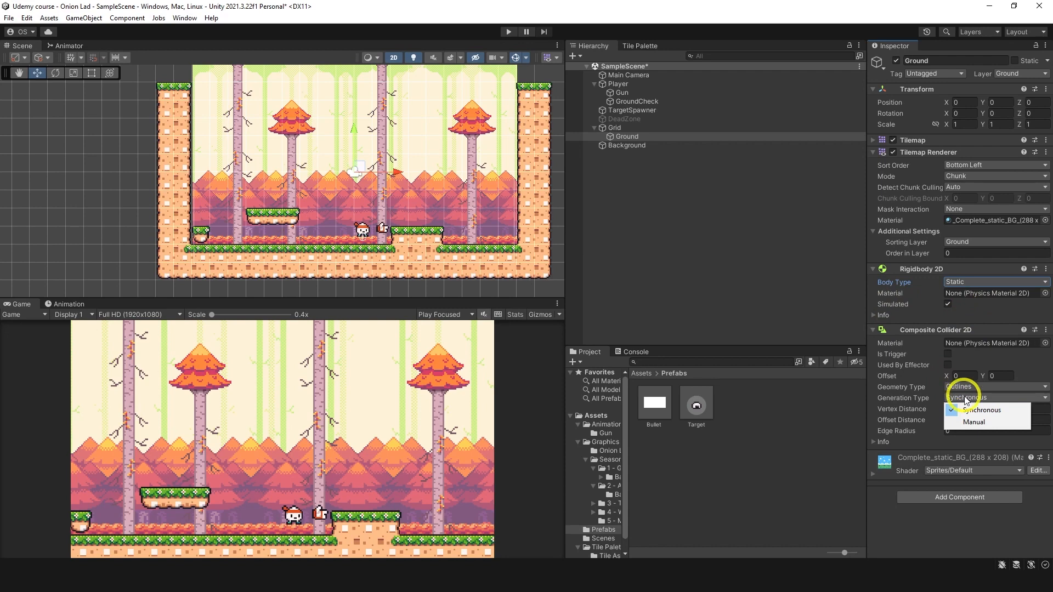
left_click(965, 387)
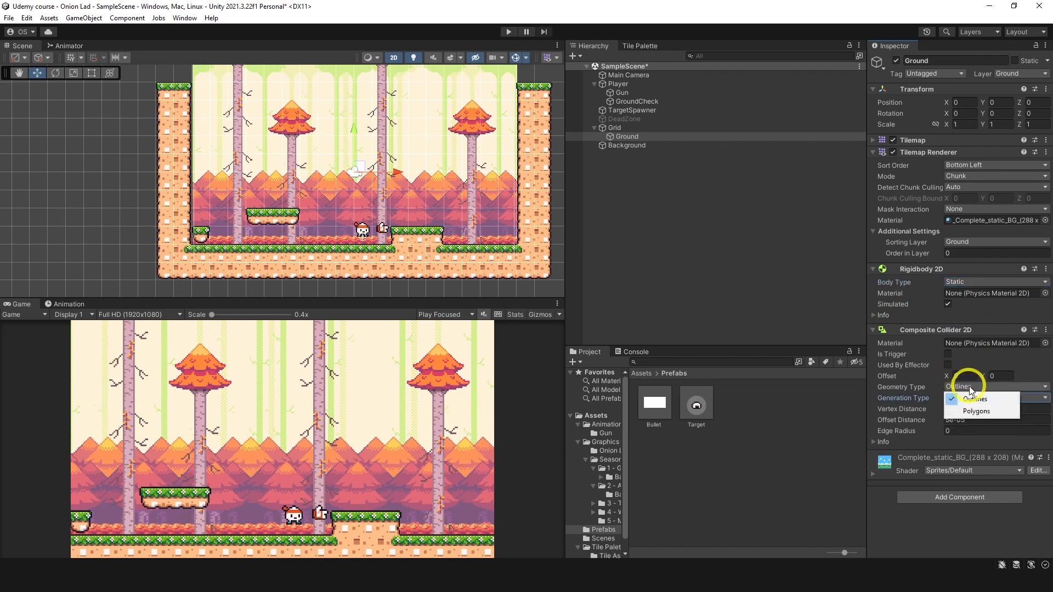
left_click(970, 412)
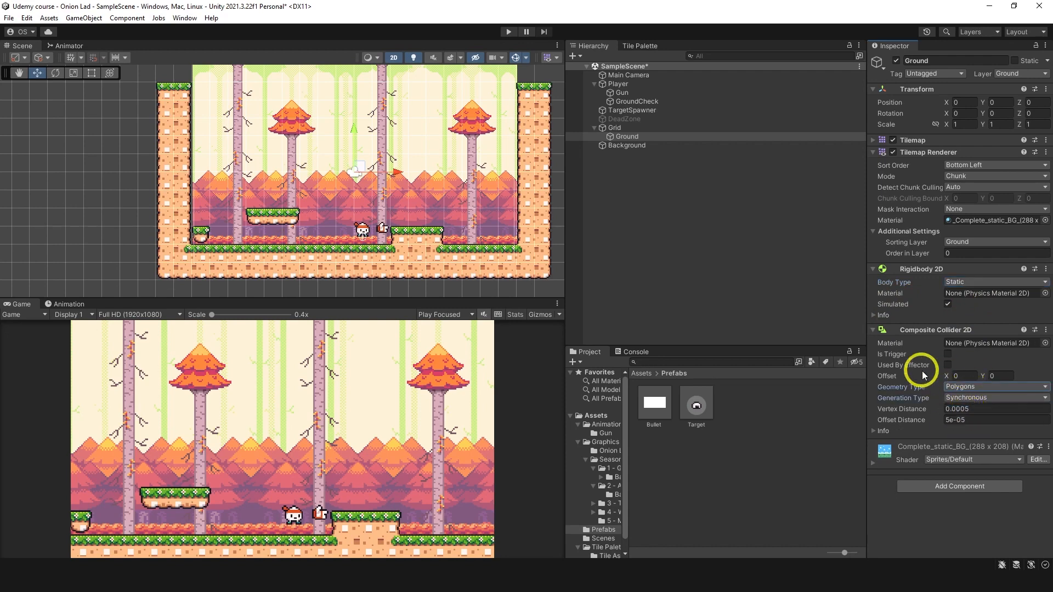
left_click(874, 330)
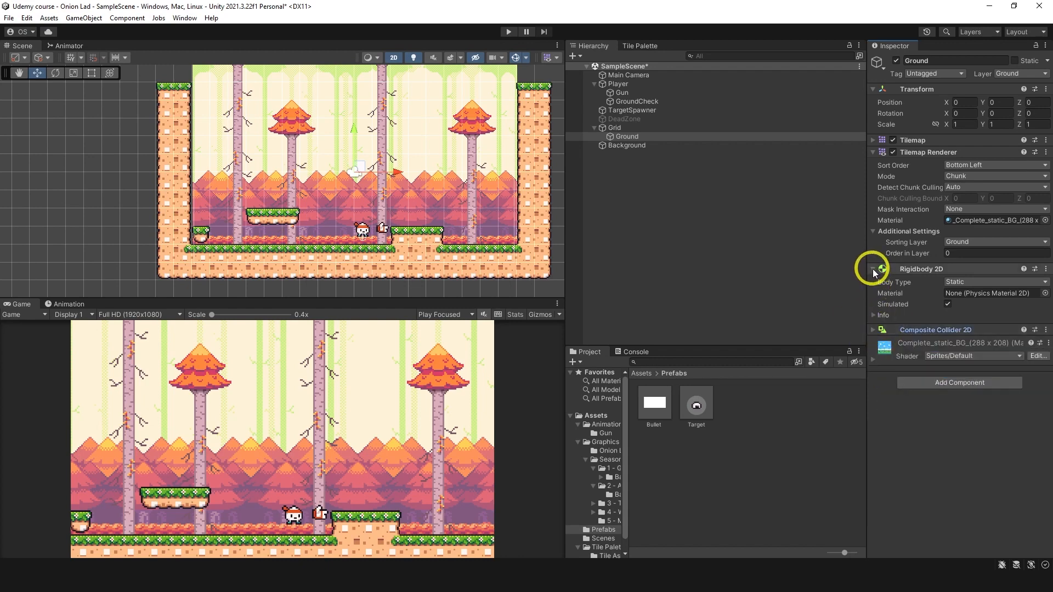
left_click(873, 268)
Step: Add a Tilemap Collider 2D to the Ground tilemap and enable Used By Composite on it
left_click(922, 333)
type("comp")
key("BackSpace")
key("BackSpace")
key("BackSpace")
key("BackSpace")
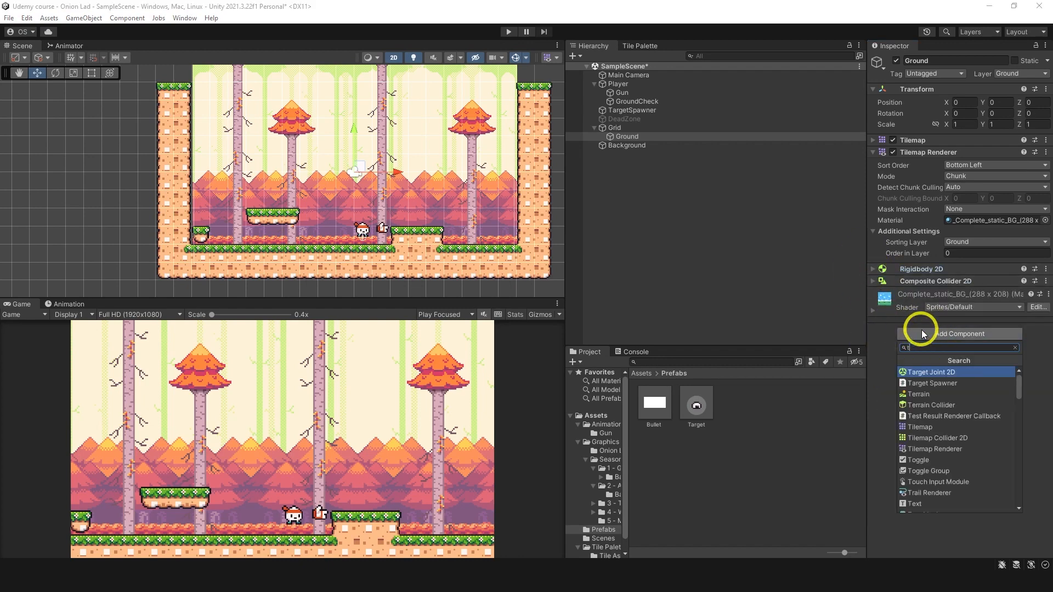
type("tilm")
key("BackSpace")
key("Down")
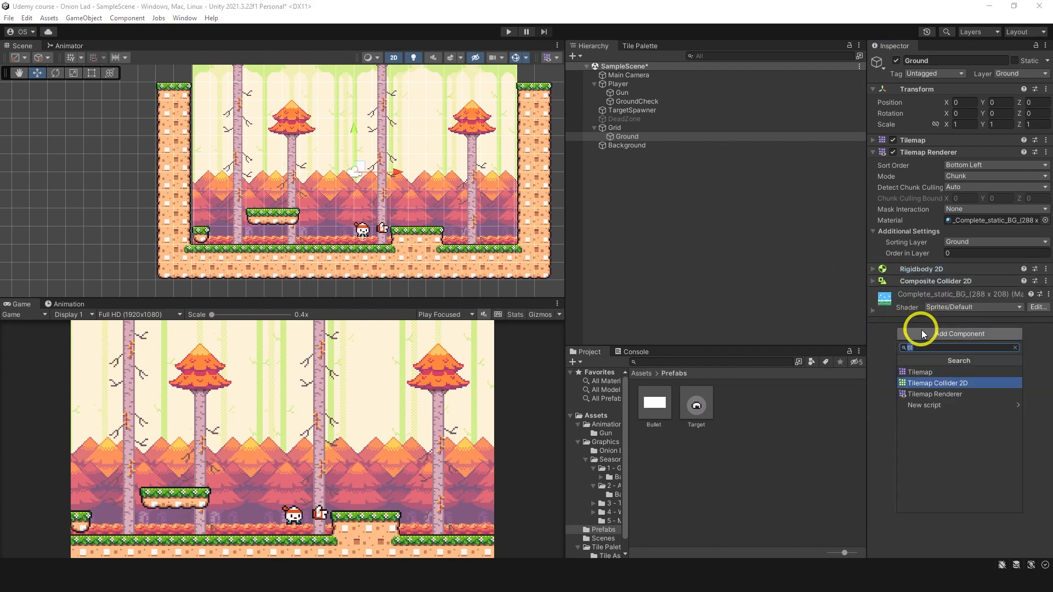
key("Return")
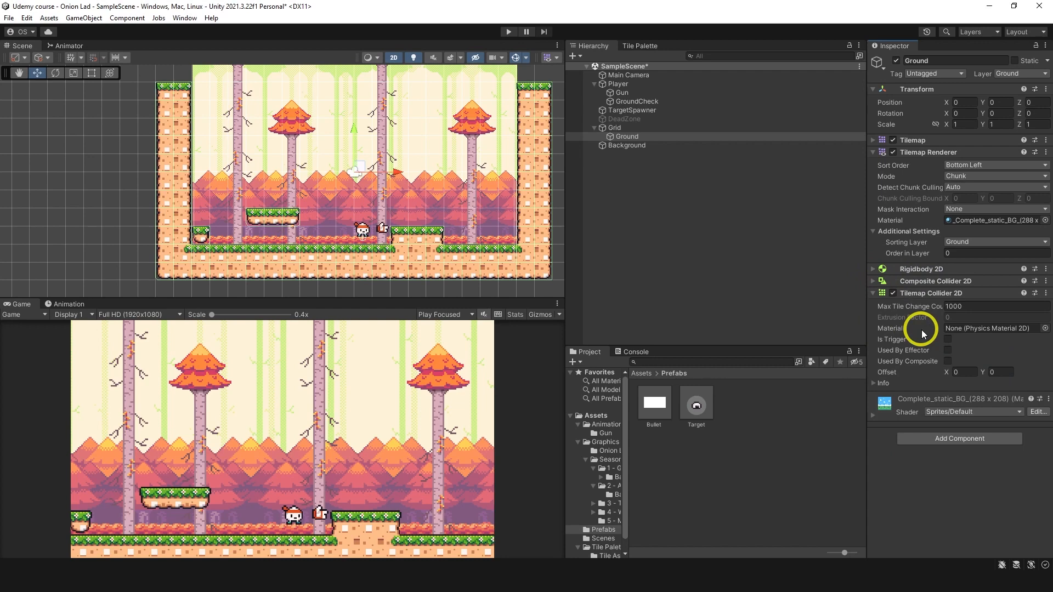
left_click(947, 362)
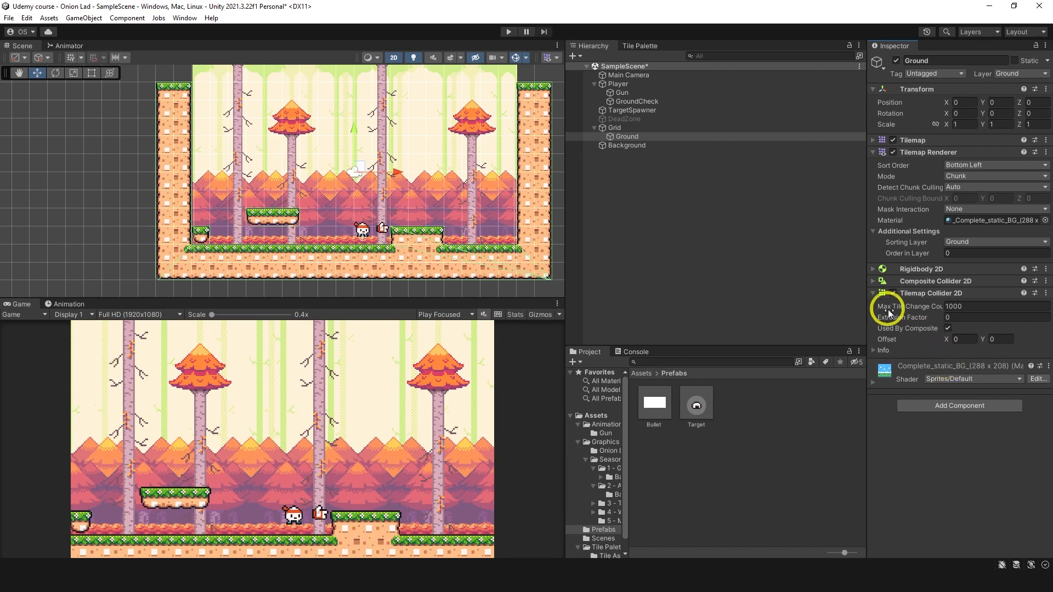
Step: Move the Background sprite down to a Y position of about -0.77
middle_click_drag(496, 160, 488, 195)
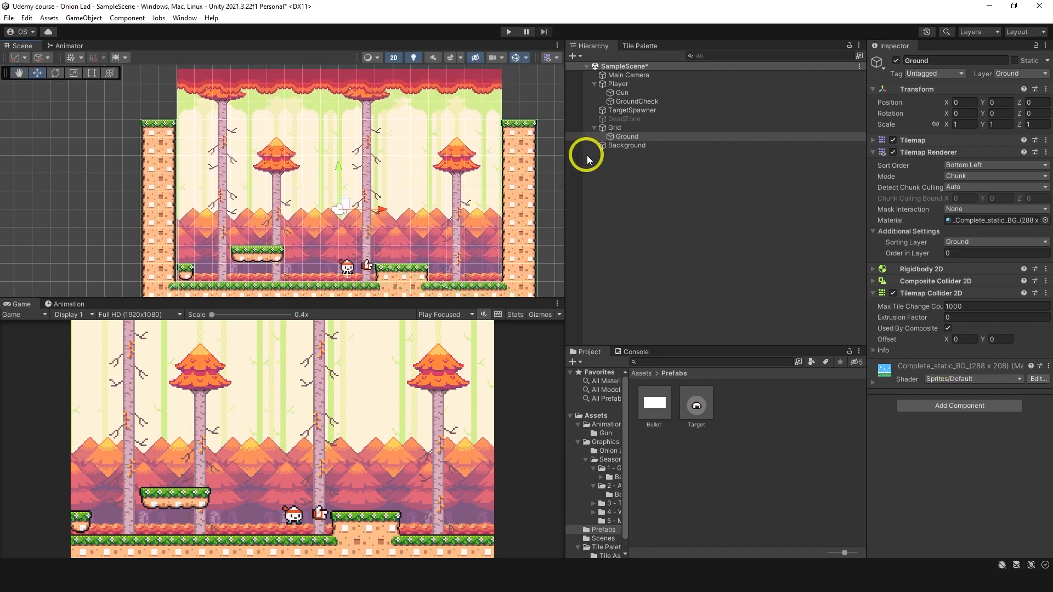
left_click(631, 145)
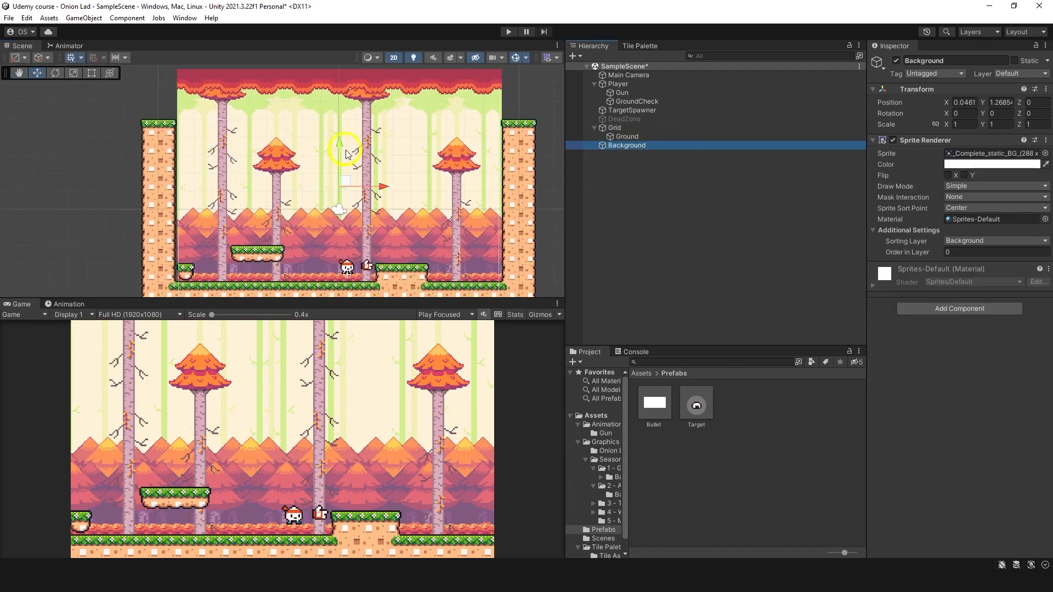
left_click_drag(344, 145, 332, 186)
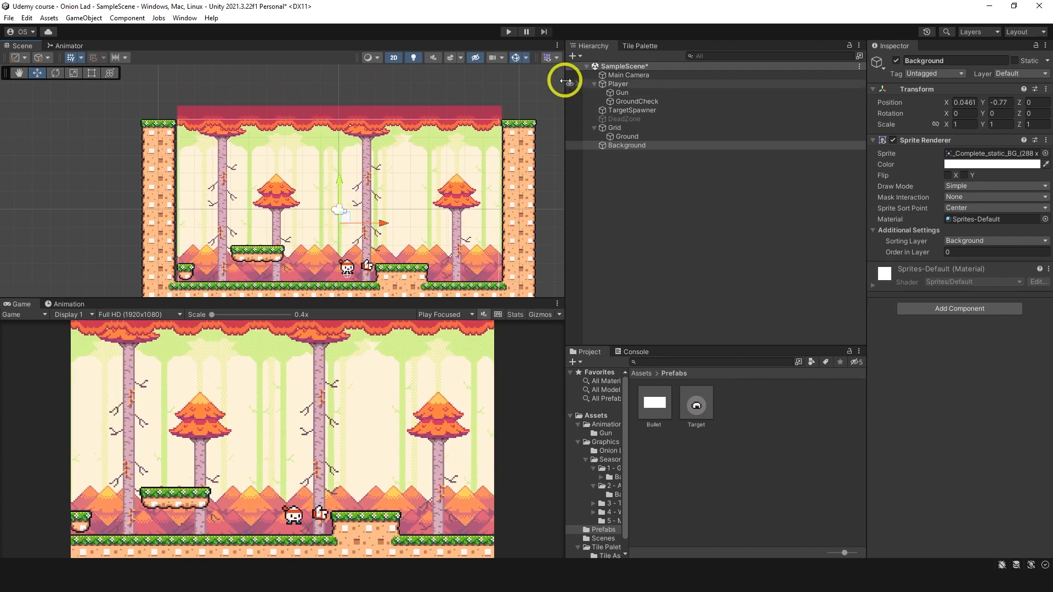
Step: Play-test the level by running and jumping onto the platform and shooting at targets, and stop the game
left_click(509, 32)
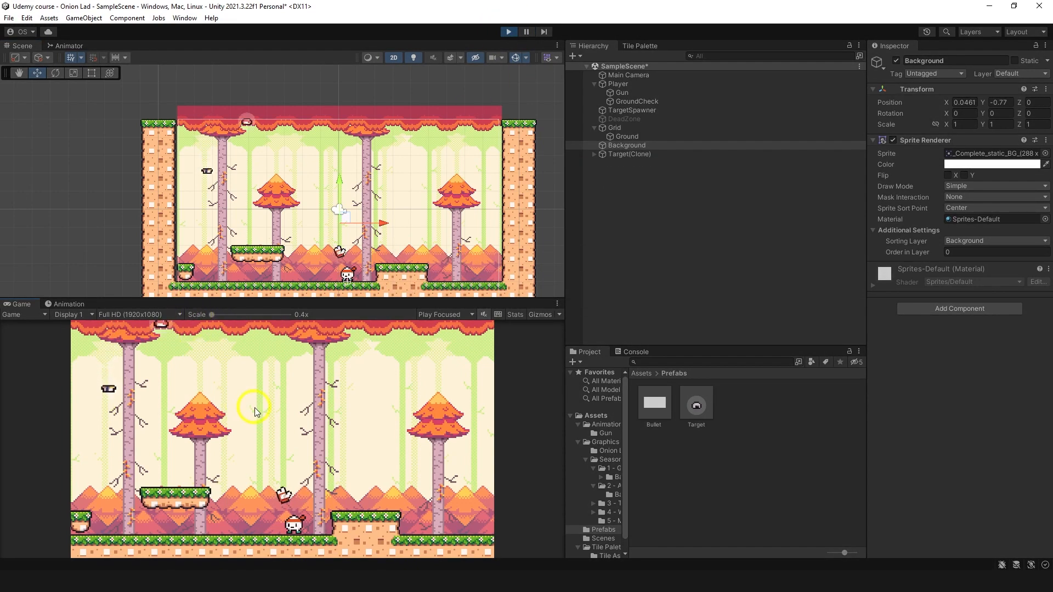
key("a")
key("space")
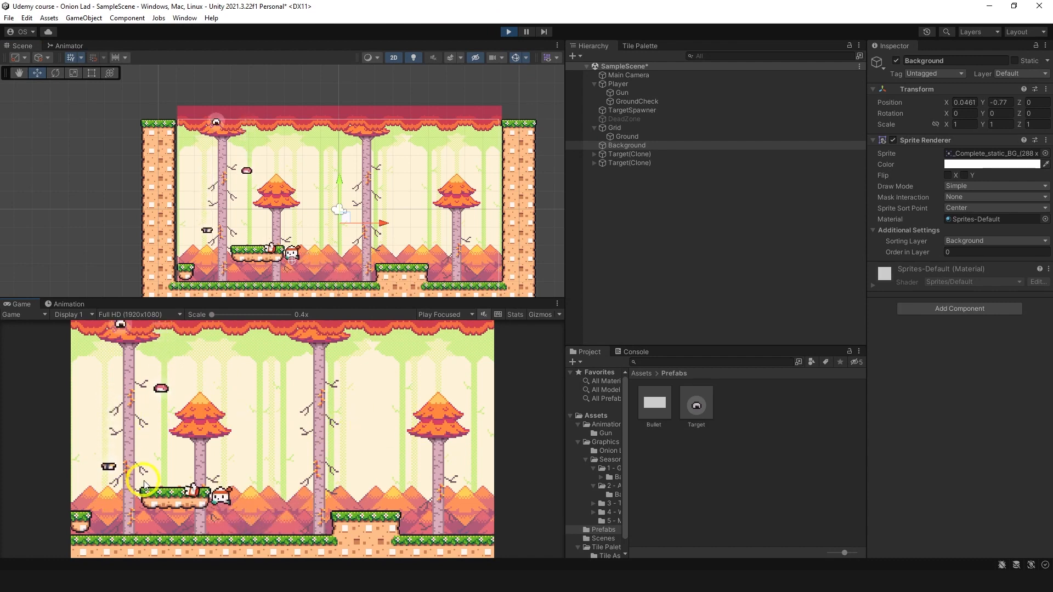
left_click(165, 423)
left_click(167, 421)
left_click(111, 394)
left_click(114, 382)
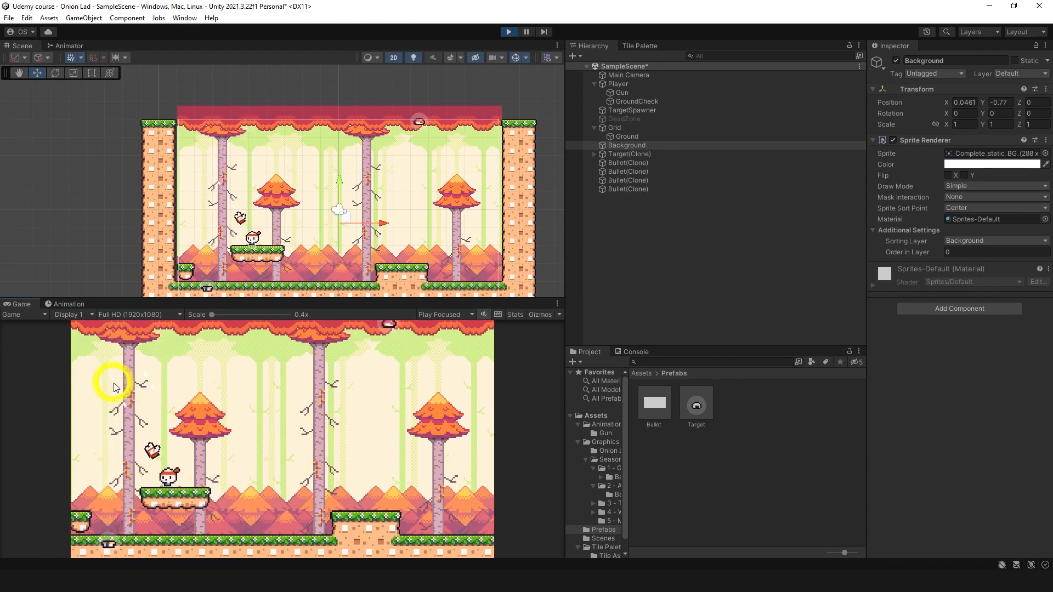
key("d")
key("space")
left_click(382, 362)
left_click(387, 366)
left_click(395, 378)
left_click(401, 392)
left_click(403, 396)
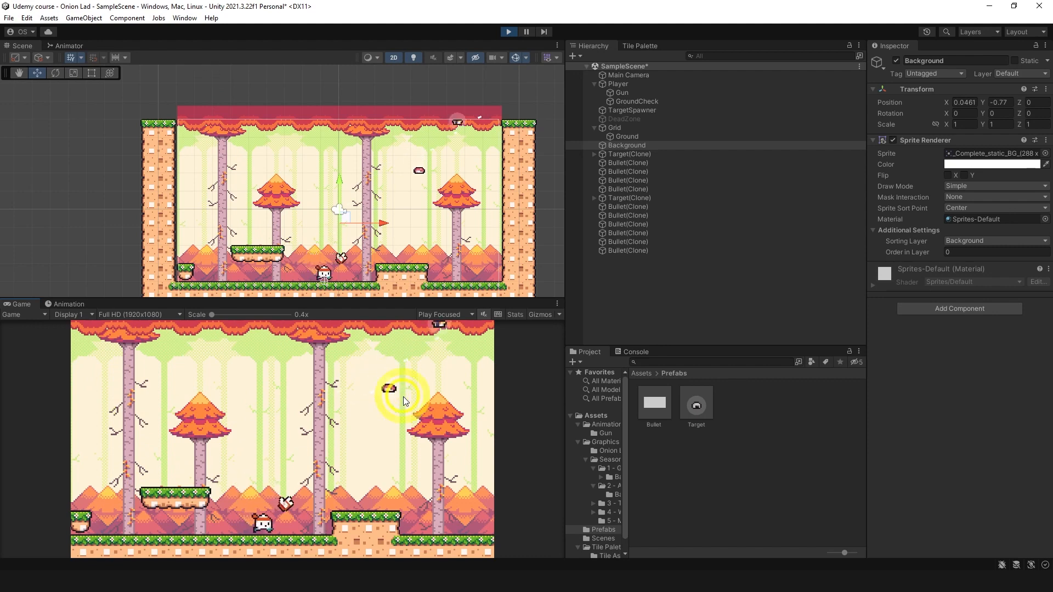
key("space")
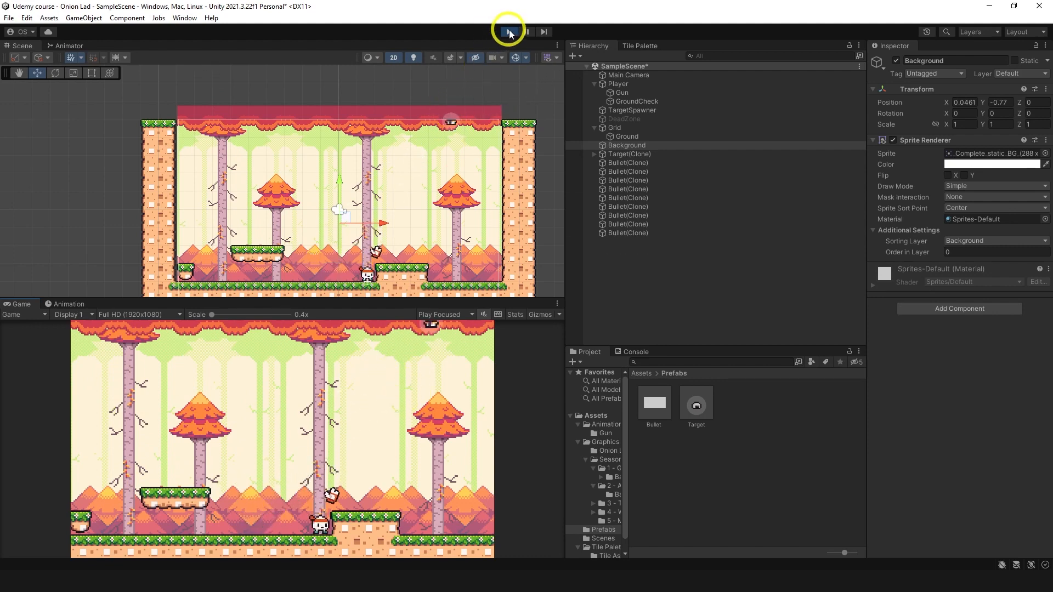
left_click(508, 31)
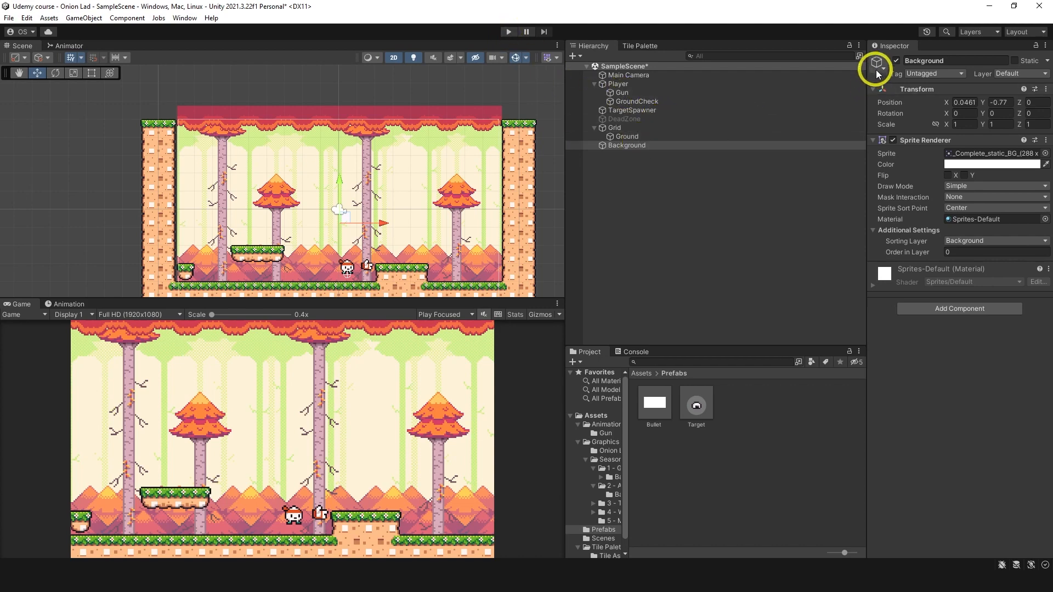
Step: Deactivate the Background object and set the Main Camera's background colour to black (000000)
left_click(896, 61)
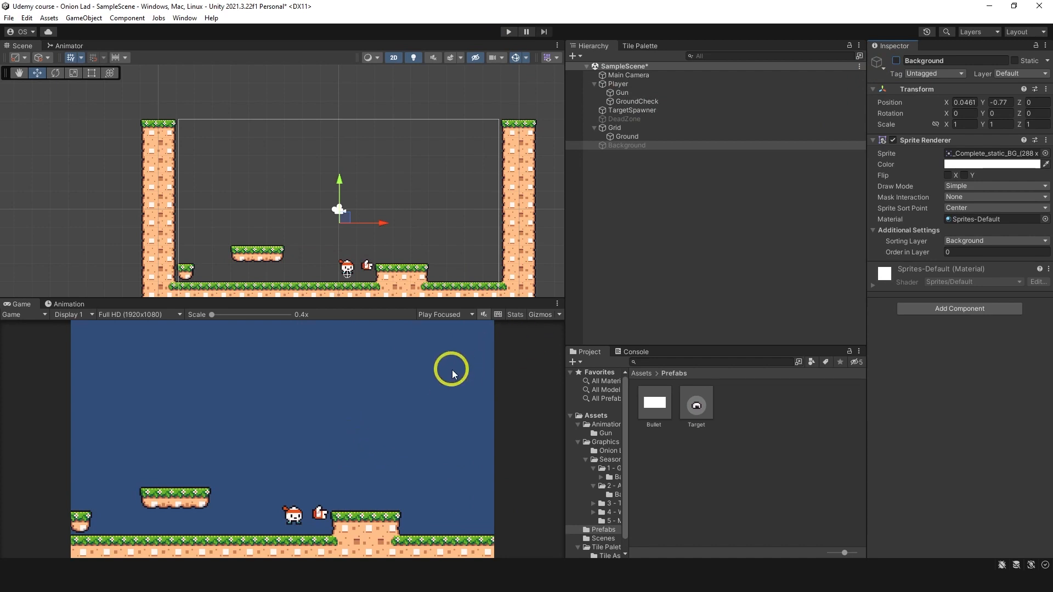
left_click(631, 75)
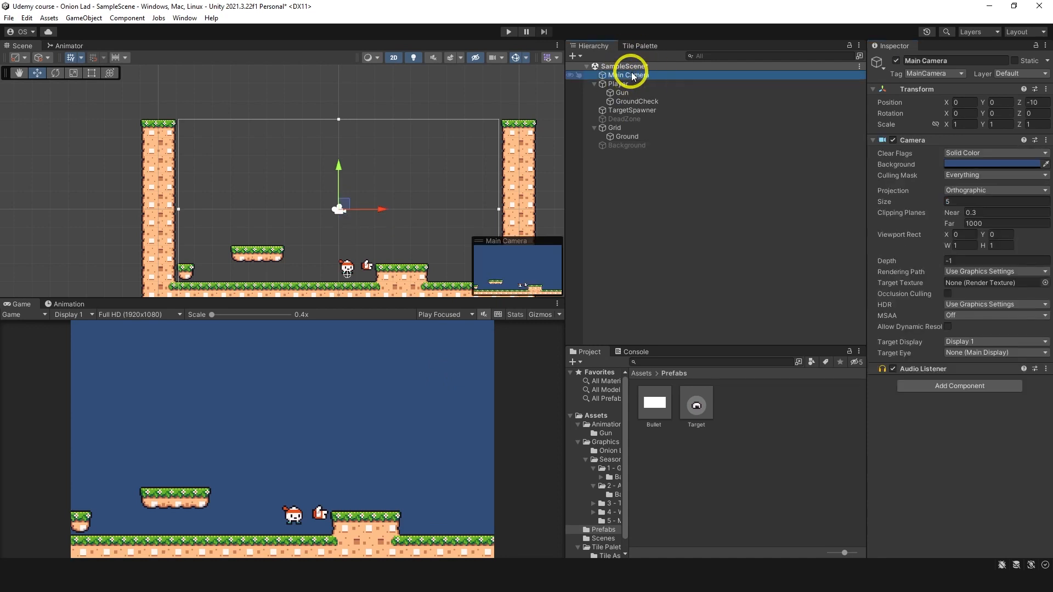
left_click(959, 164)
left_click_drag(976, 263, 941, 321)
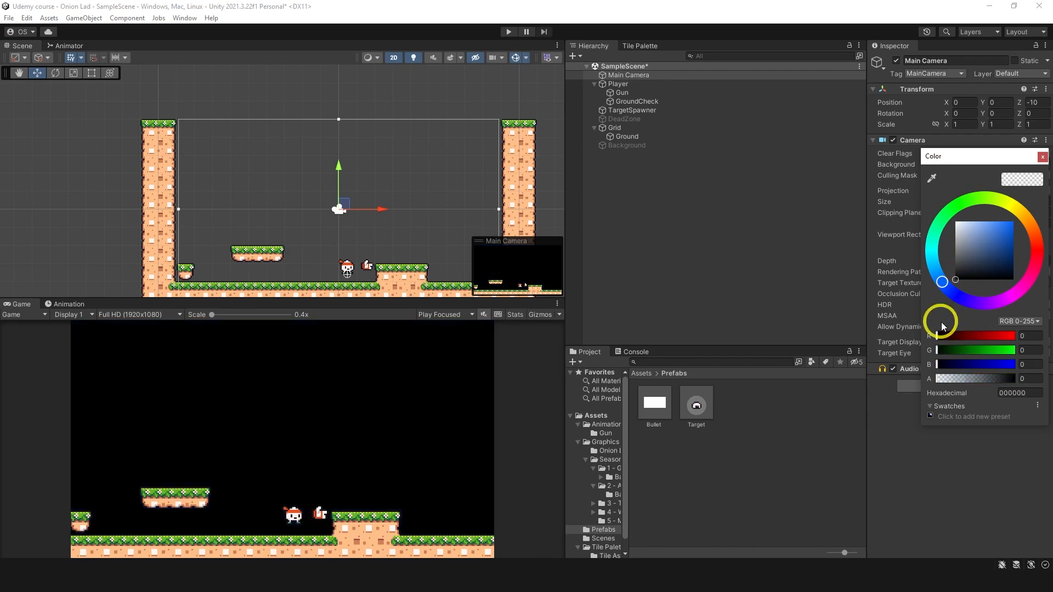
left_click(890, 415)
Step: Reactivate the Background object and lower its sprite colour's alpha to about 154
left_click(662, 145)
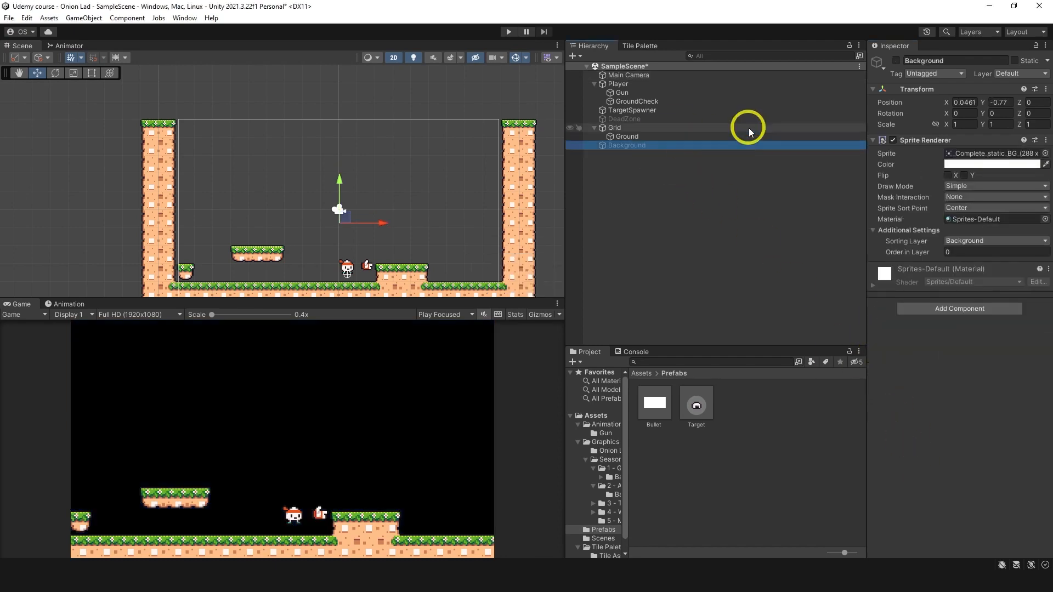
left_click(896, 60)
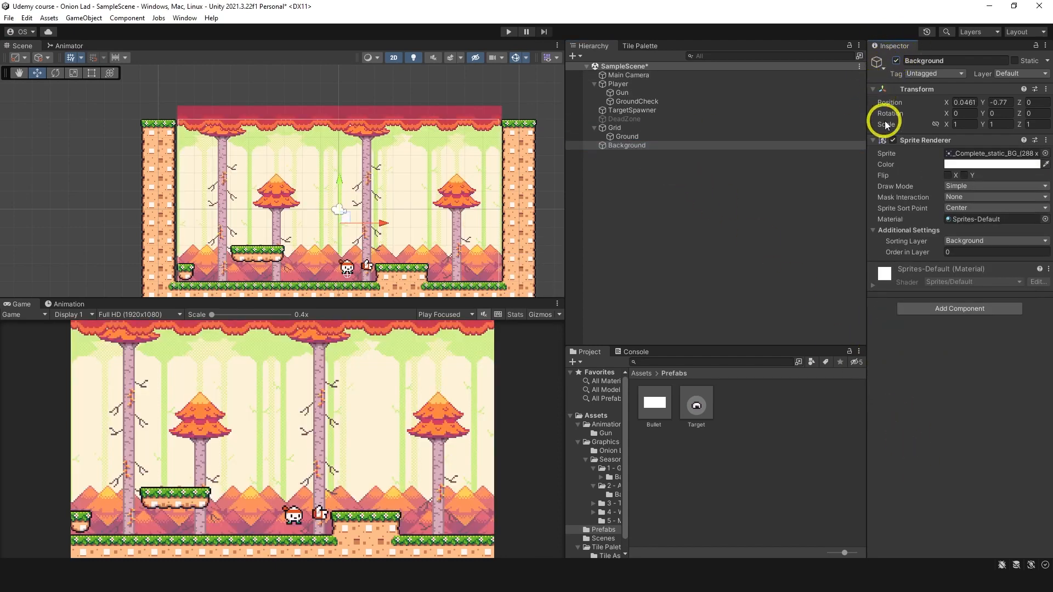
left_click(974, 166)
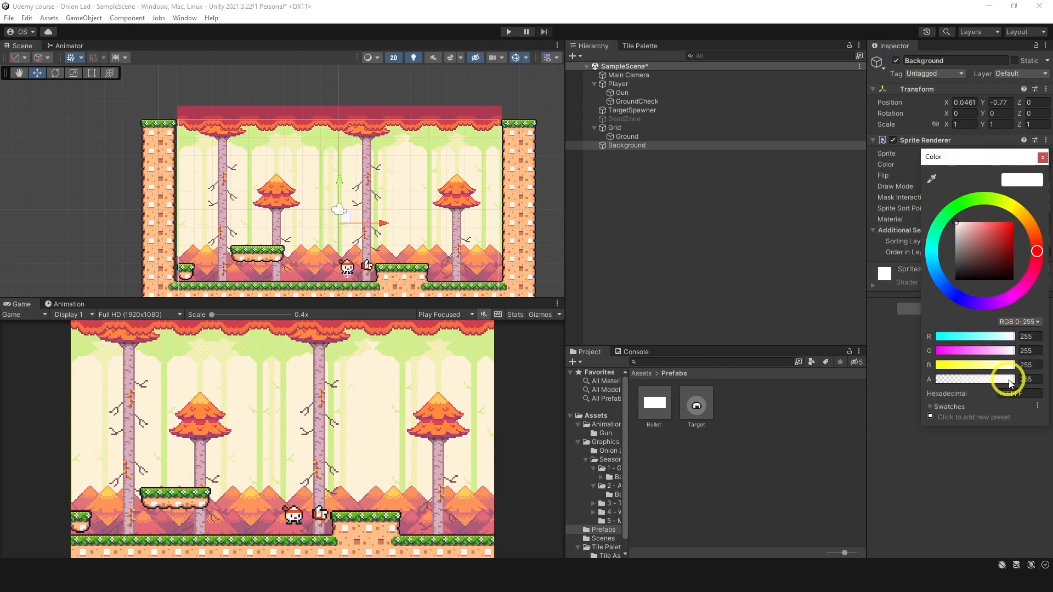
left_click_drag(1007, 379, 988, 382)
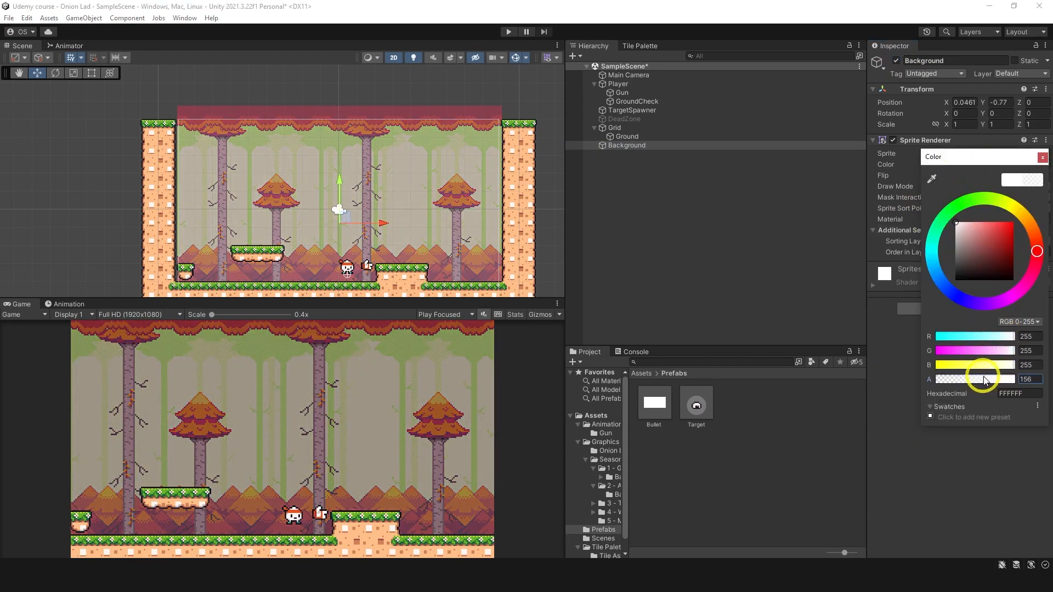
Step: Tint the Background sprite's colour to a light purple of about DCD3FF, keeping its alpha at 154
left_click_drag(960, 233, 949, 207)
left_click(1002, 302)
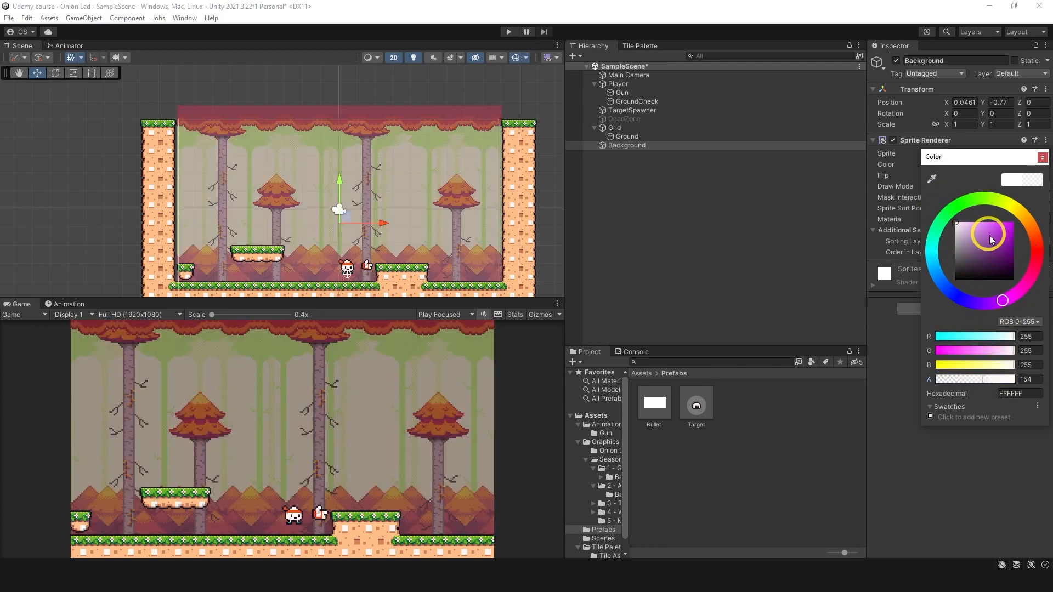
left_click(978, 201)
mouse_move(986, 226)
left_mouse_down()
mouse_move(951, 212)
mouse_move(966, 222)
left_mouse_up()
left_click(970, 302)
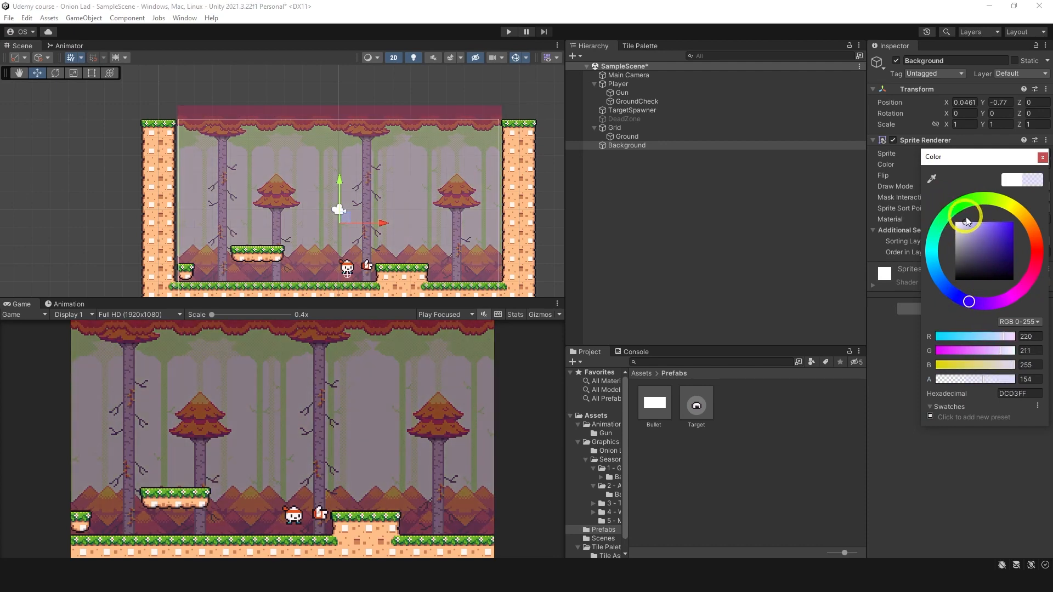
left_click(957, 469)
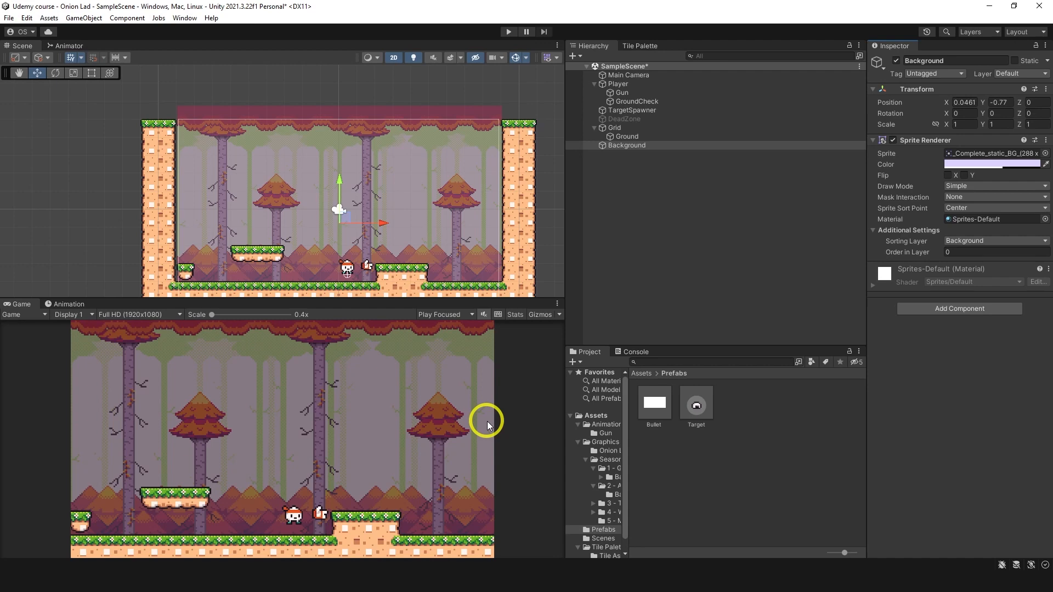
Step: Play-test the level by running, jumping and shooting against the tinted background, and stop the game
key("ctrl+p")
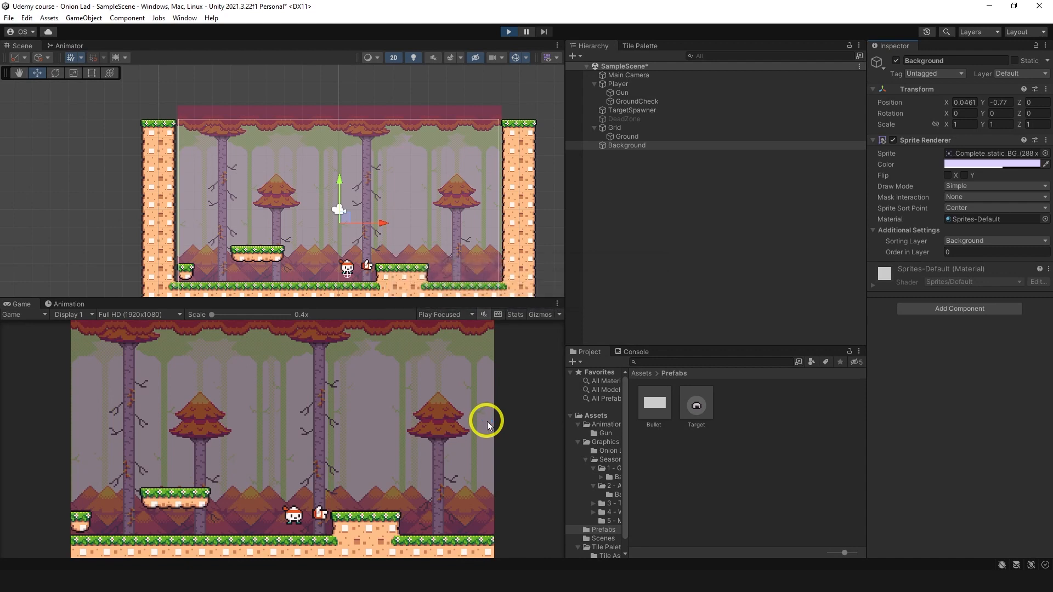
key("d")
key("space")
left_click(220, 390)
left_click(201, 375)
left_click(199, 372)
left_click(199, 373)
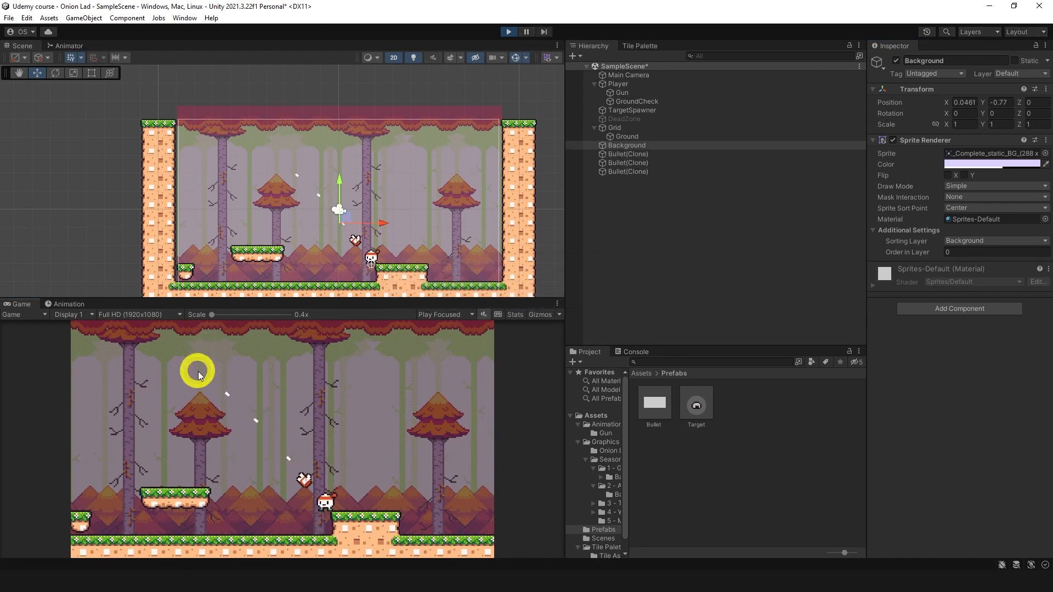
key("a")
left_click(360, 374)
left_click(268, 360)
left_click(163, 350)
key("d")
left_click(159, 354)
key("space")
left_click(157, 347)
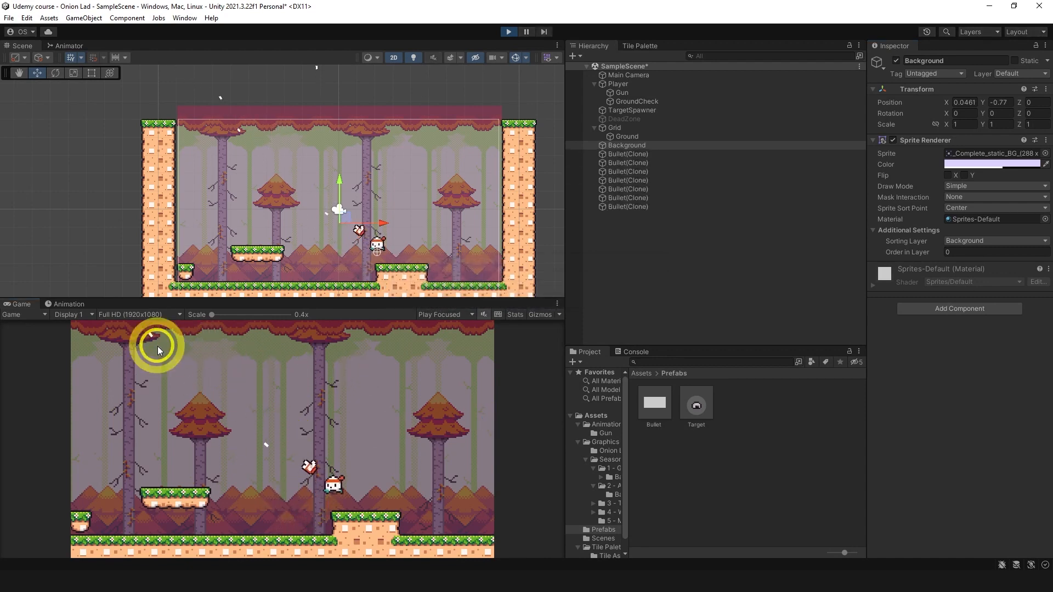
key("a")
left_click(420, 363)
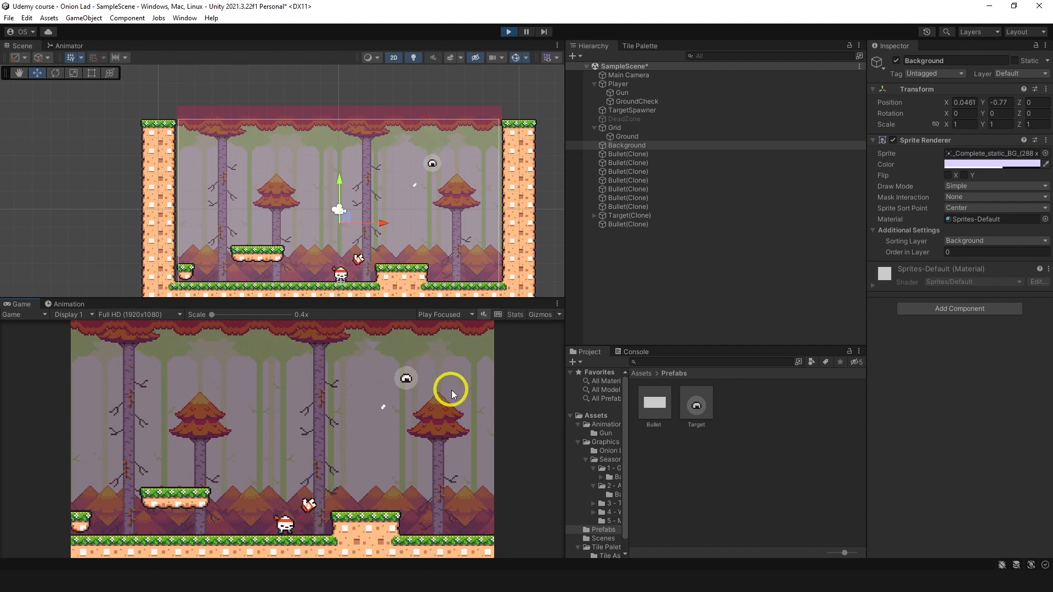
key("d")
key("space")
left_click(229, 360)
left_click(251, 341)
left_click(258, 334)
left_click(259, 334)
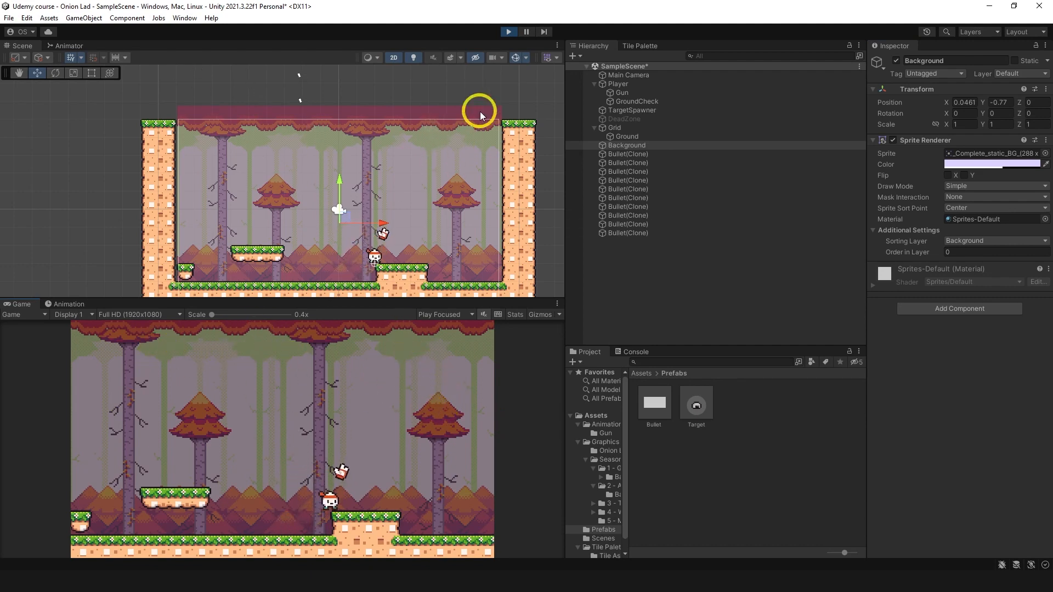
left_click(508, 31)
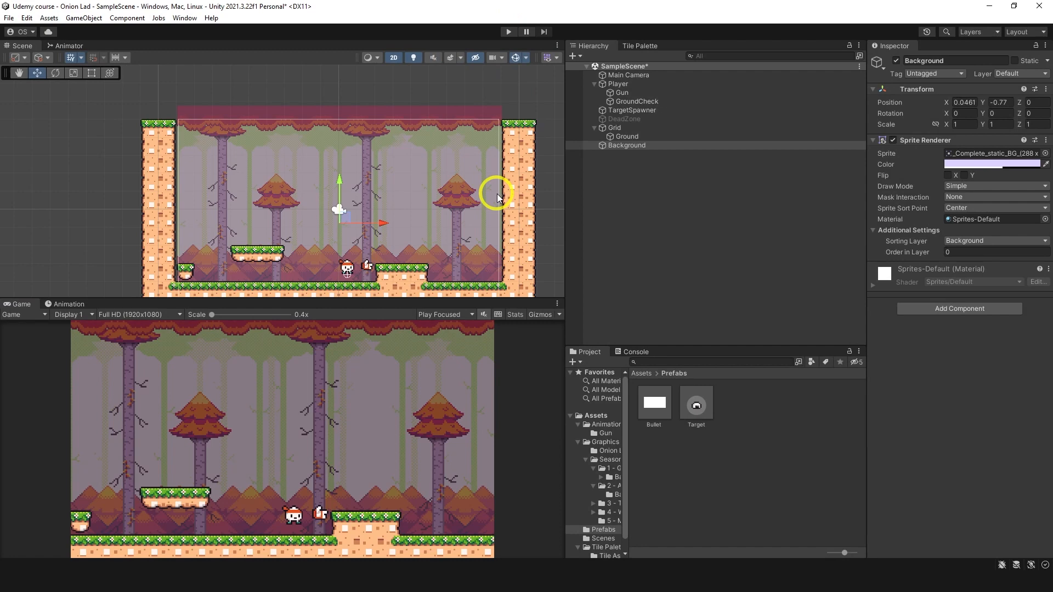
Step: Open the Background parts folder of the 2 - Autumn Forest tileset within Graphics, Seasonal Tilesets
left_click(947, 241)
left_click(909, 250)
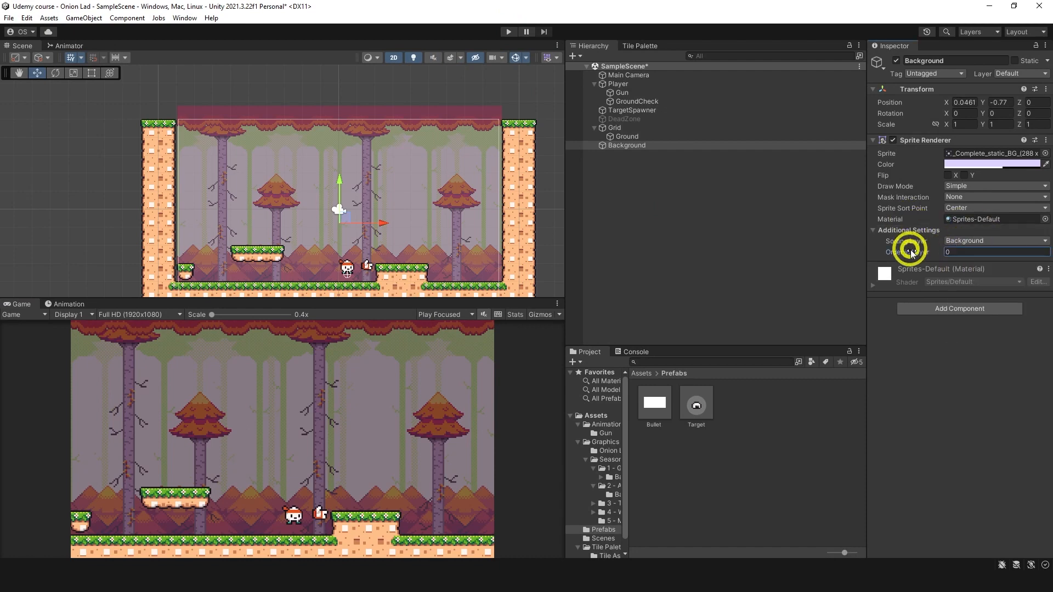
left_click(679, 397)
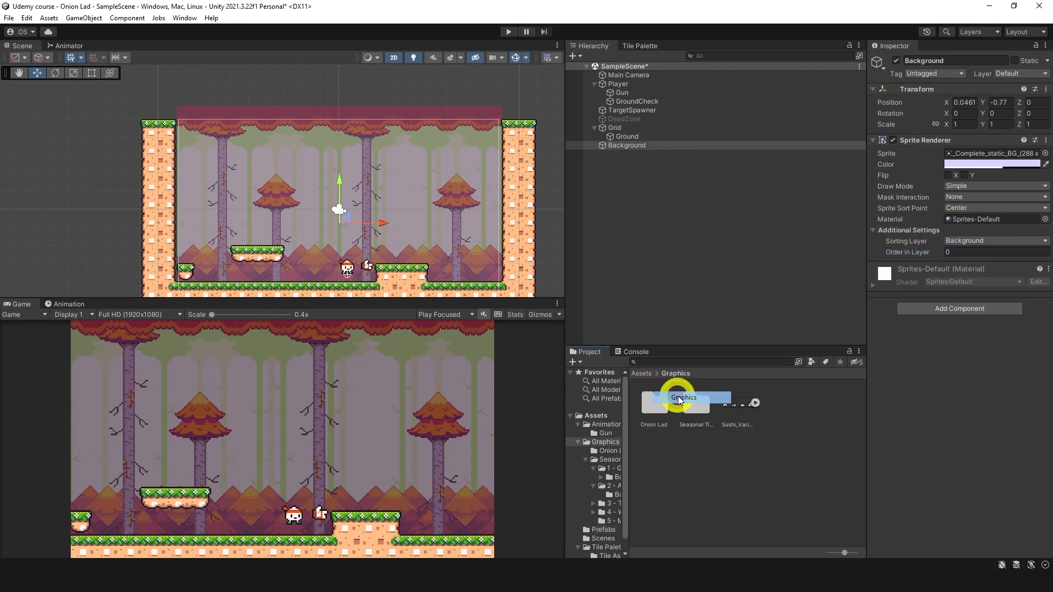
double_click(686, 407)
double_click(690, 406)
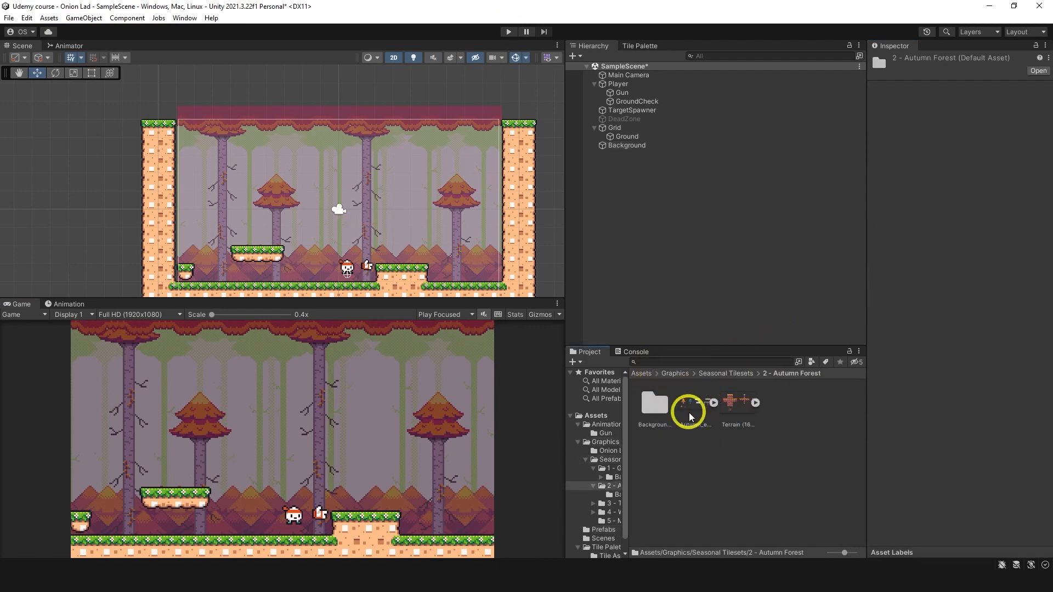
left_click(661, 411)
double_click(661, 413)
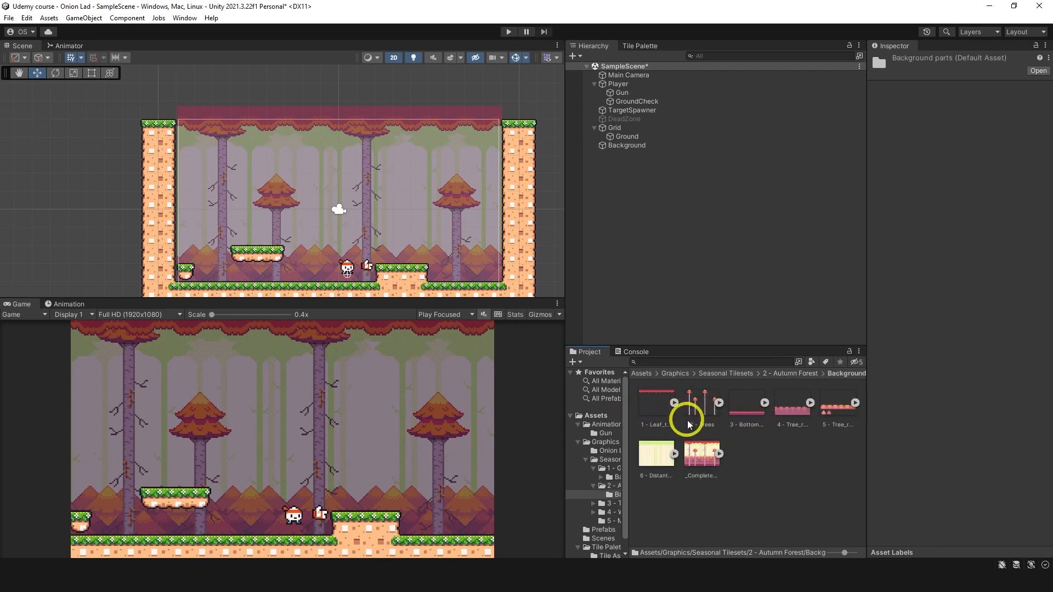
left_click(668, 405)
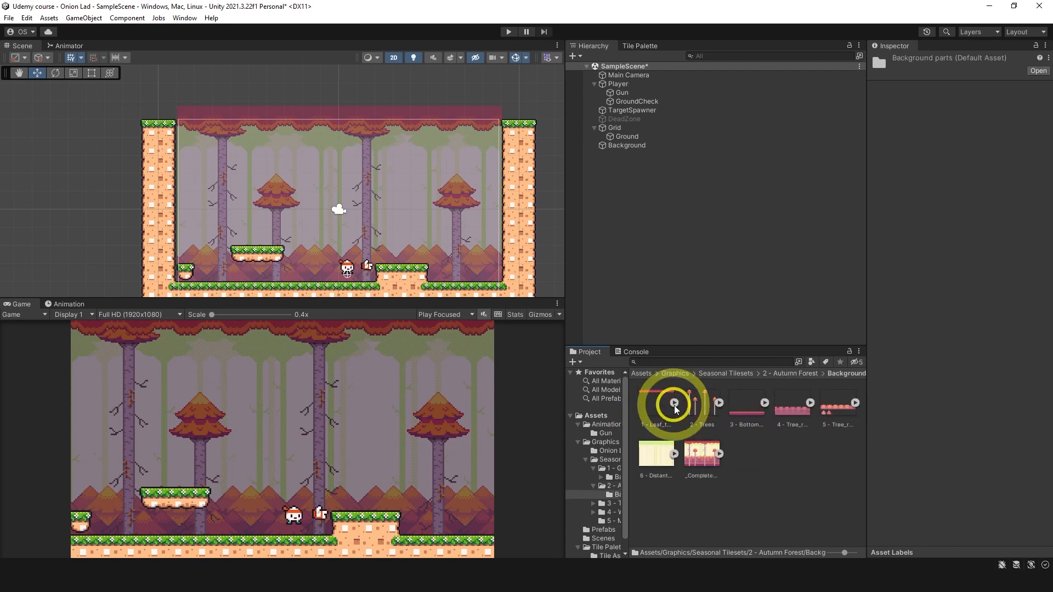
left_click(674, 465, "shift")
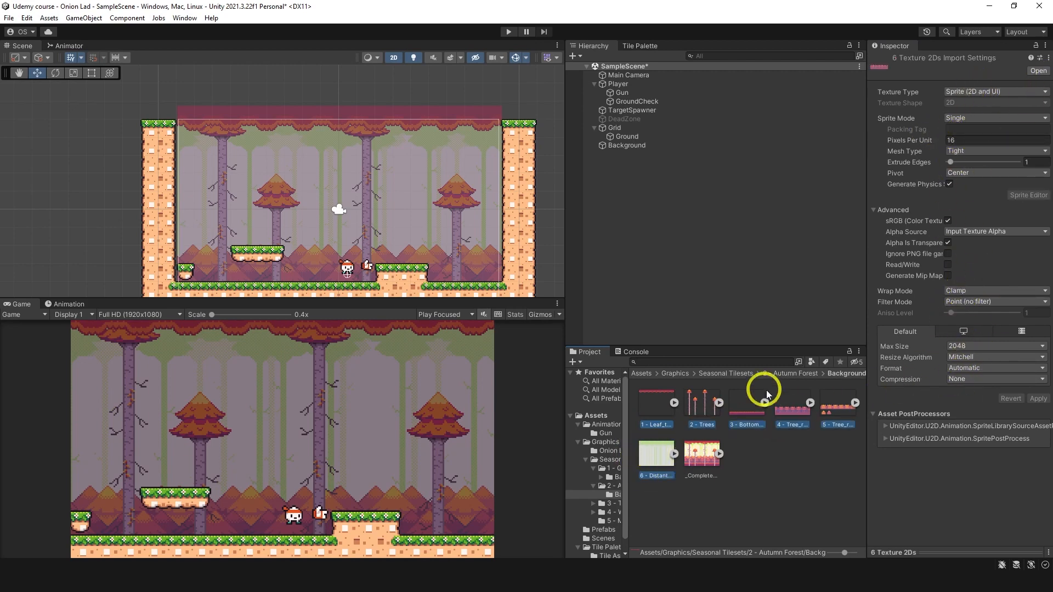
left_click_drag(664, 407, 332, 231)
left_click(735, 424)
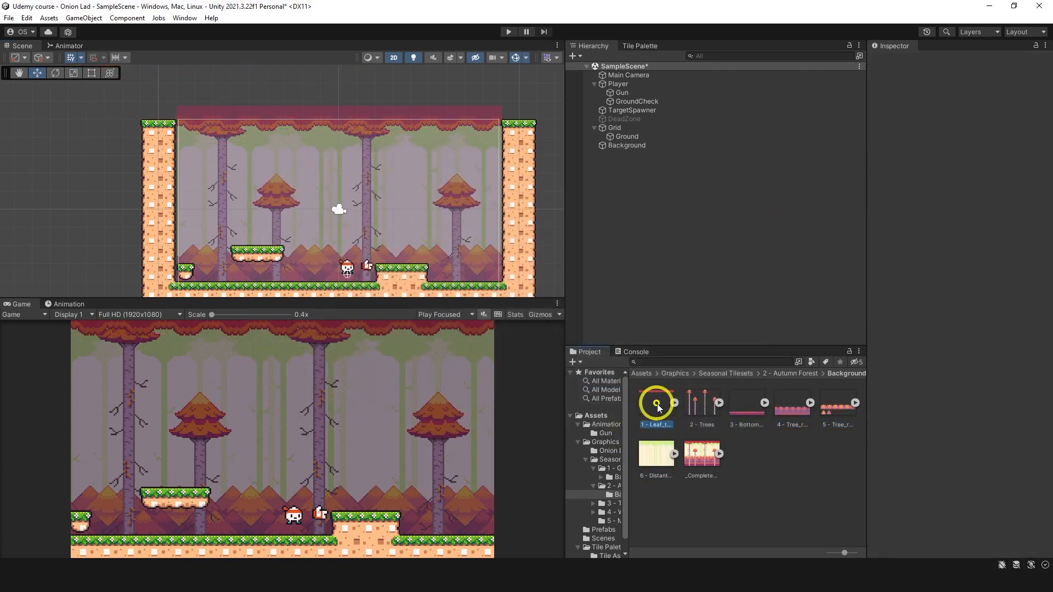
Step: Place the 1 - Leaf_top, 2 - Trees and 3 - Bottom_leaf_piles sprites in the scene and deactivate the Background object
left_click_drag(658, 407, 340, 220)
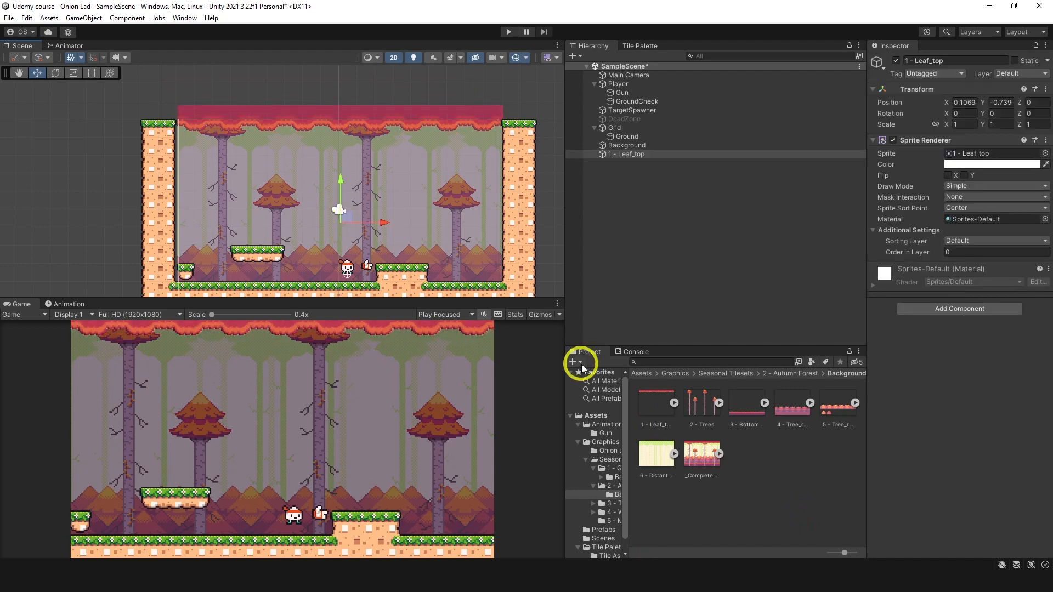
left_click_drag(691, 414, 341, 219)
left_click(666, 146)
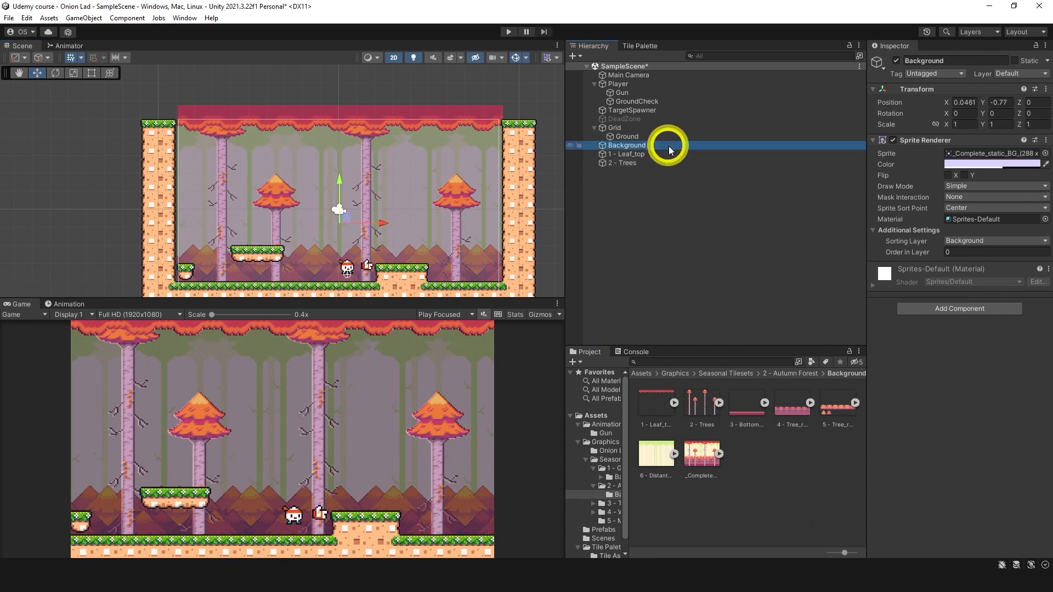
left_click(898, 62)
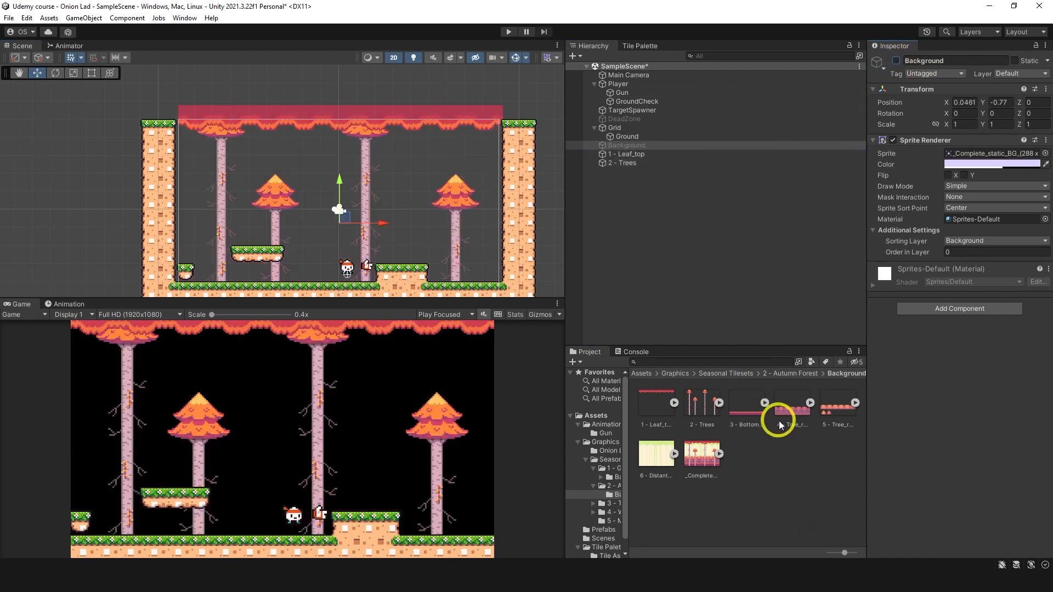
left_click_drag(749, 409, 346, 183)
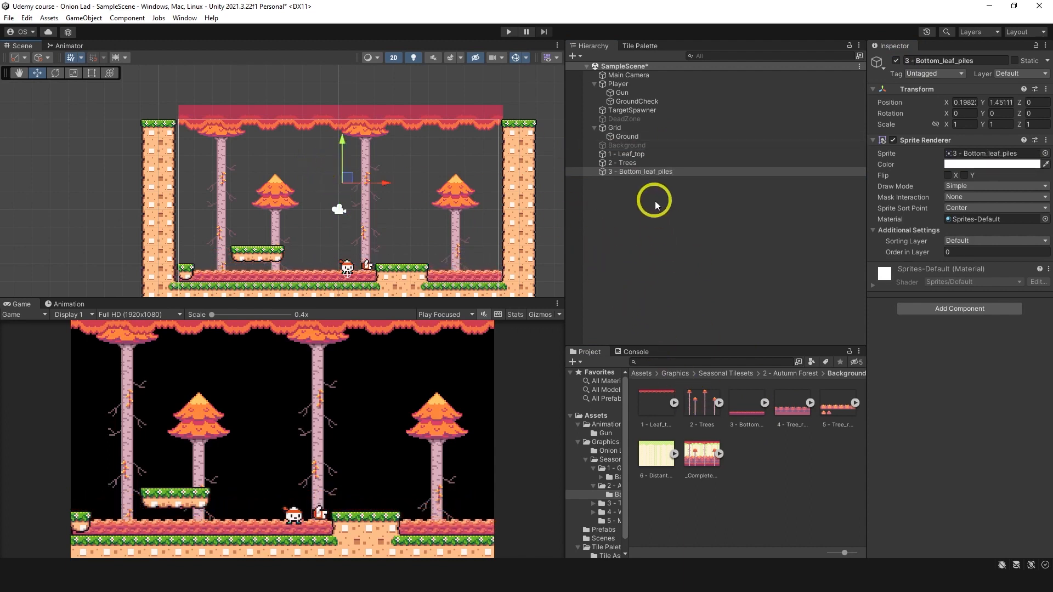
Step: Assign the Leaf_top, Trees and Bottom_leaf_piles sprites together to the Background sorting layer
left_click(636, 155)
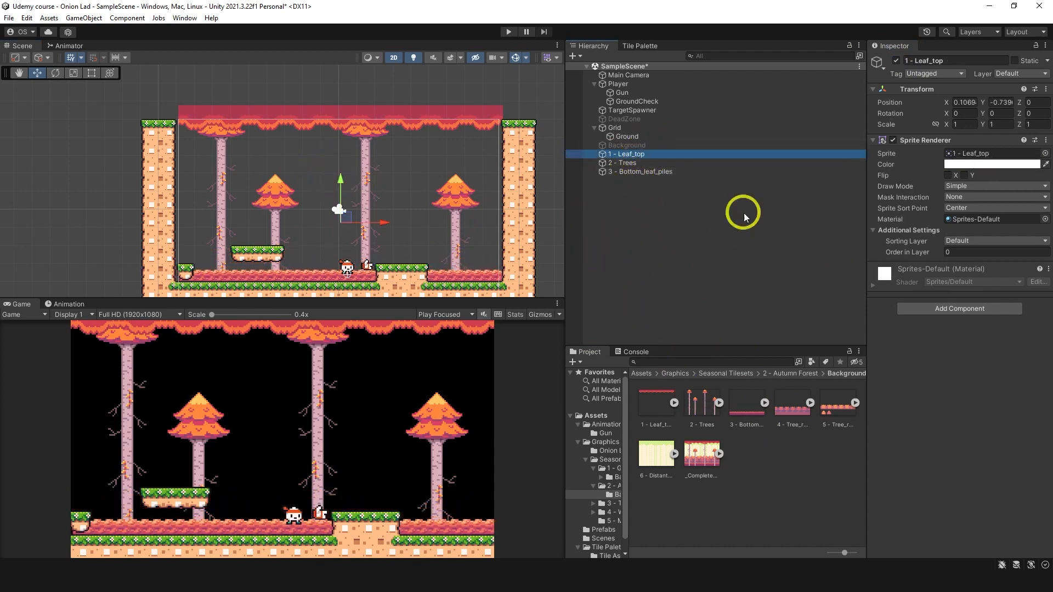
left_click(658, 172, "shift")
left_click(965, 241)
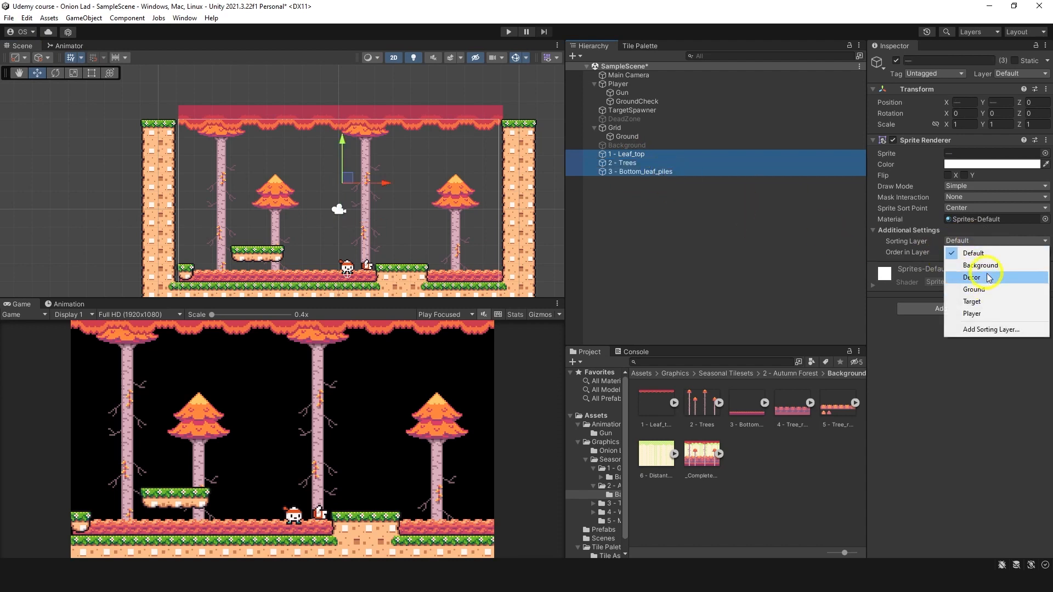
left_click(973, 266)
Step: Set the Order in Layer to -1 for 1 - Leaf_top, -2 for 2 - Trees and -3 for 3 - Bottom_leaf_piles
left_click(953, 251)
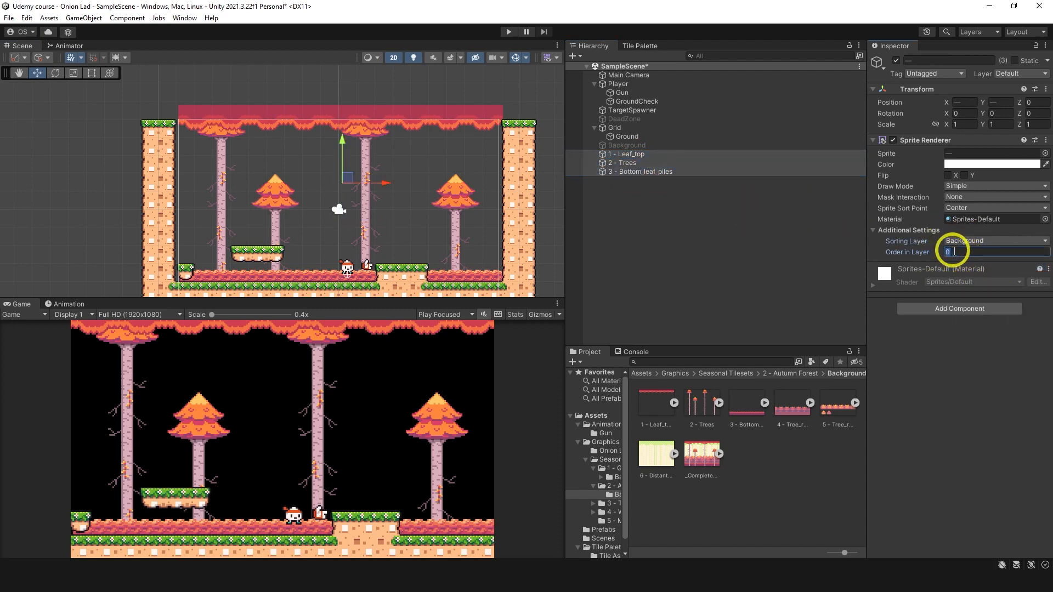
left_click(715, 155)
left_click(952, 252)
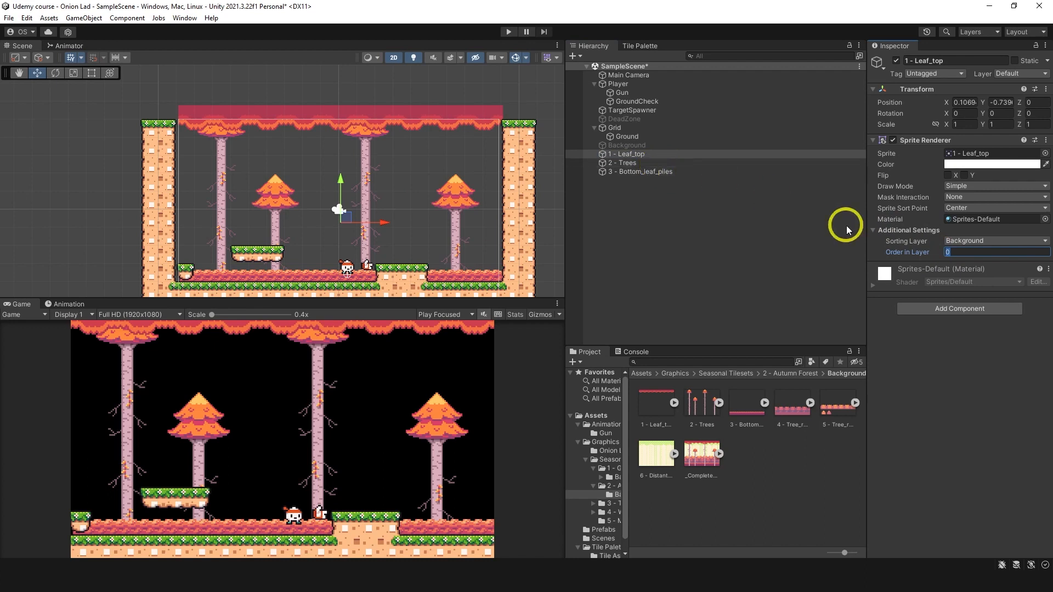
type("-1")
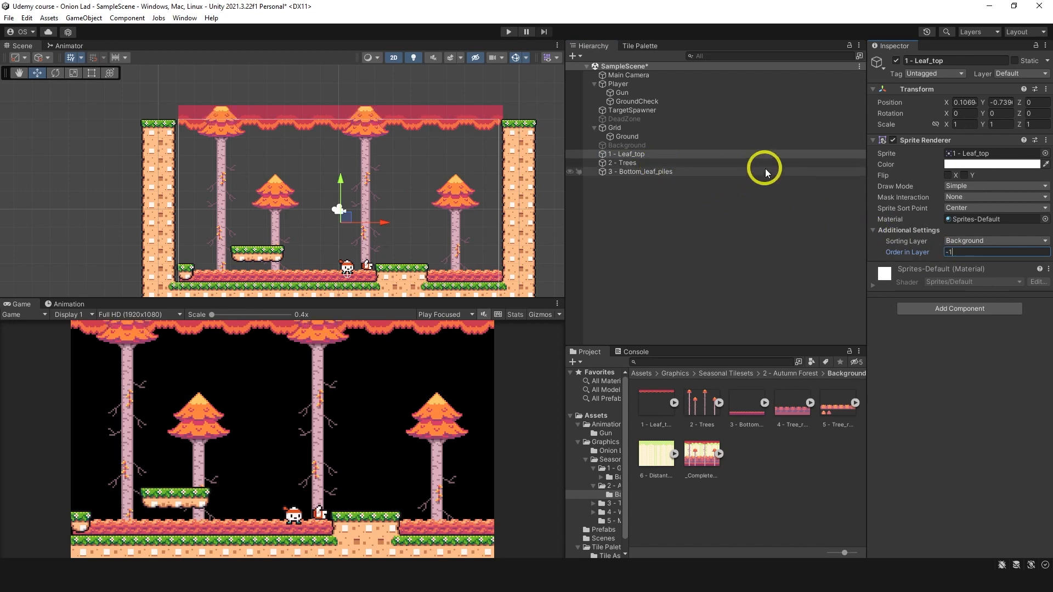
left_click(742, 164)
left_click(948, 252)
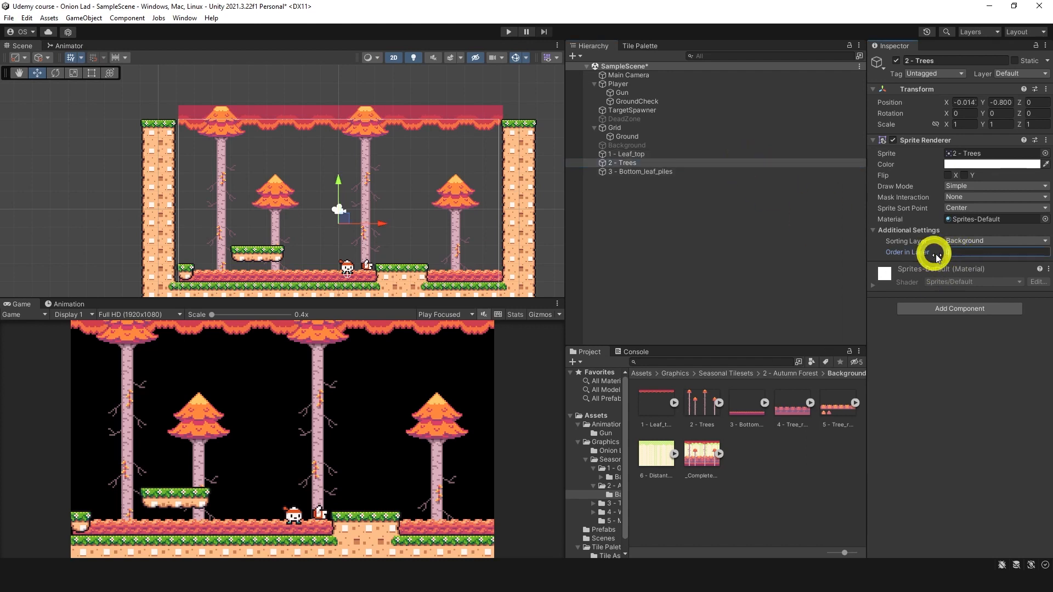
type("-2")
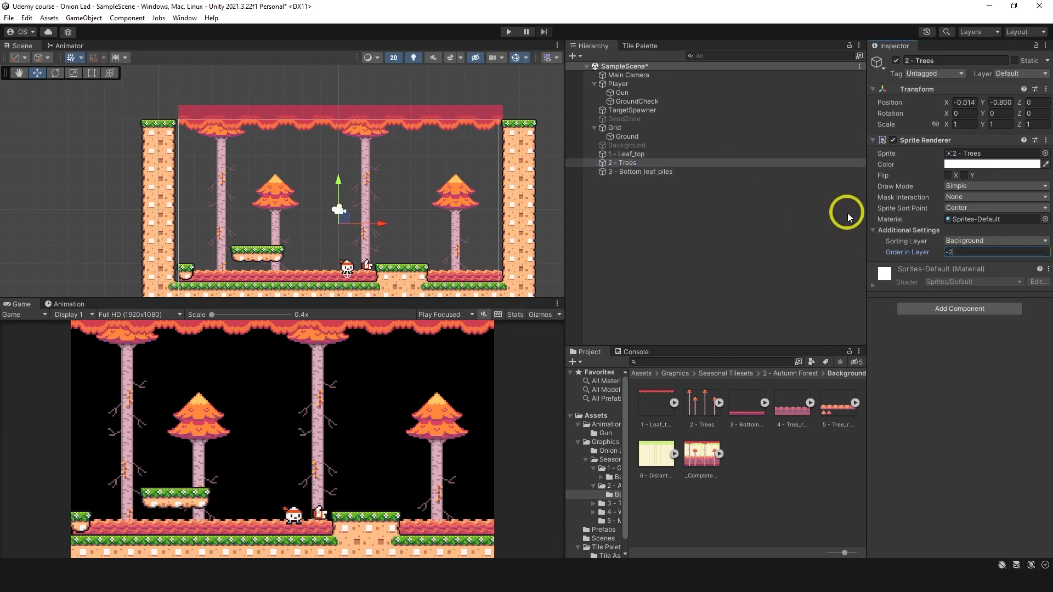
left_click(641, 172)
left_click(948, 252)
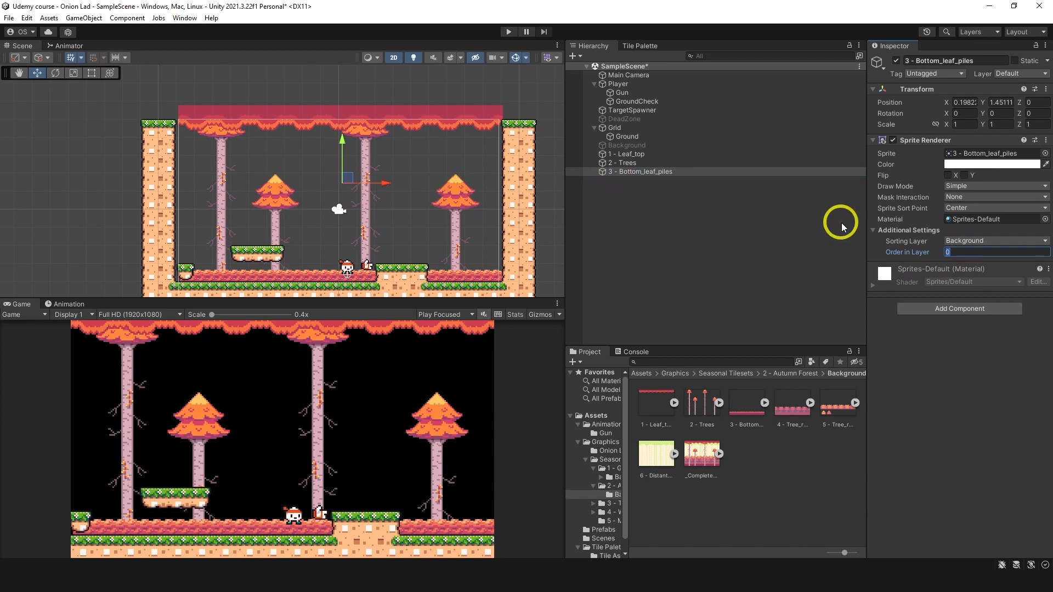
type("-3")
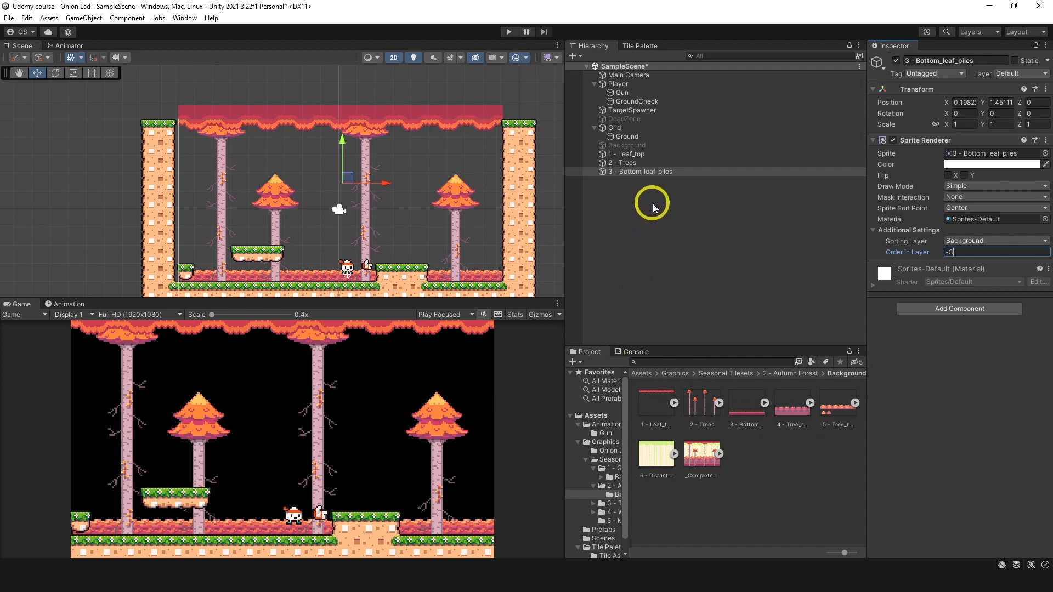
Step: Delete the Leaf_top, Trees and Bottom_leaf_piles objects and reactivate the Background object
left_click(654, 154, "shift")
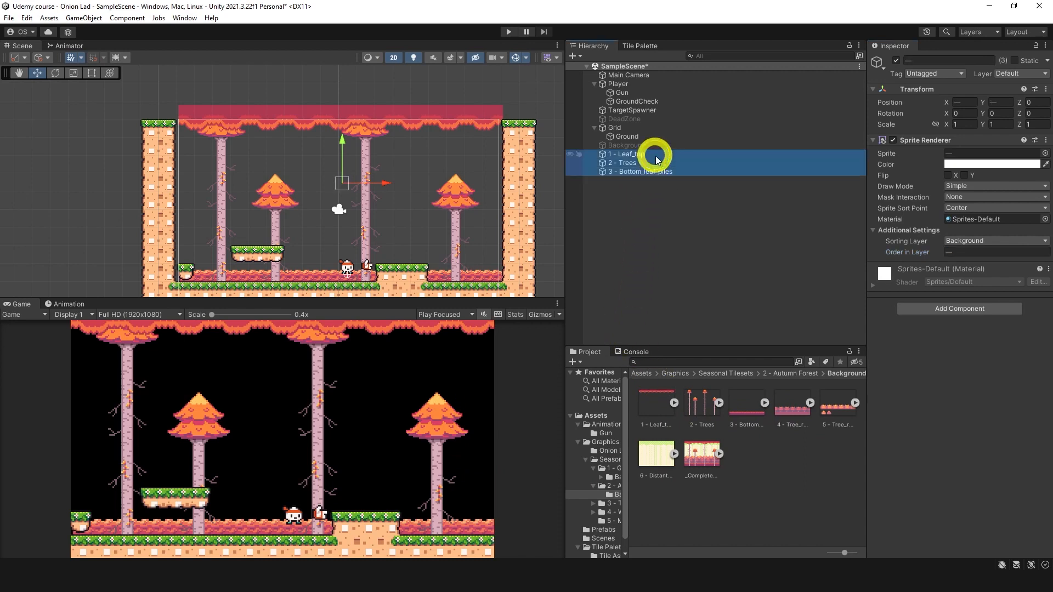
key("Delete")
left_click(675, 146)
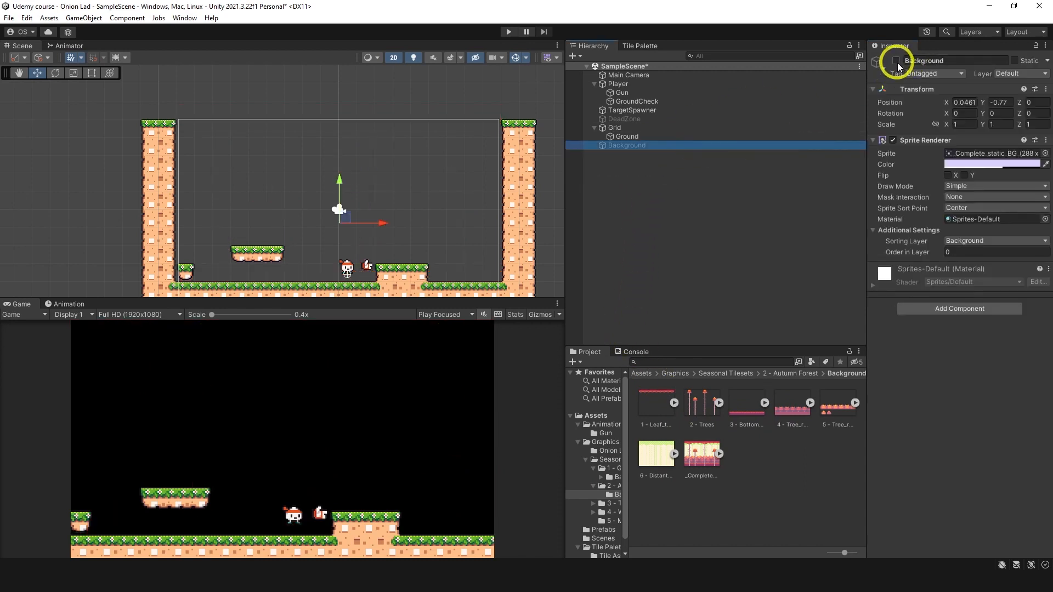
left_click(896, 61)
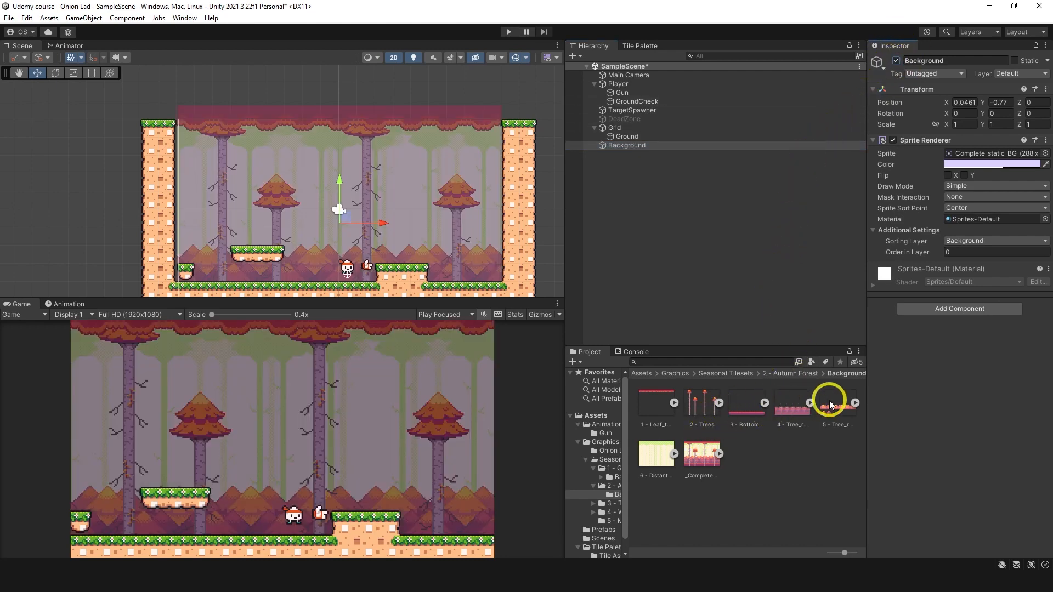
Step: Place the 1 - Leaf_top sprite over the background, assign it to the Target sorting layer and set its Order in Layer to 1
left_click(781, 498)
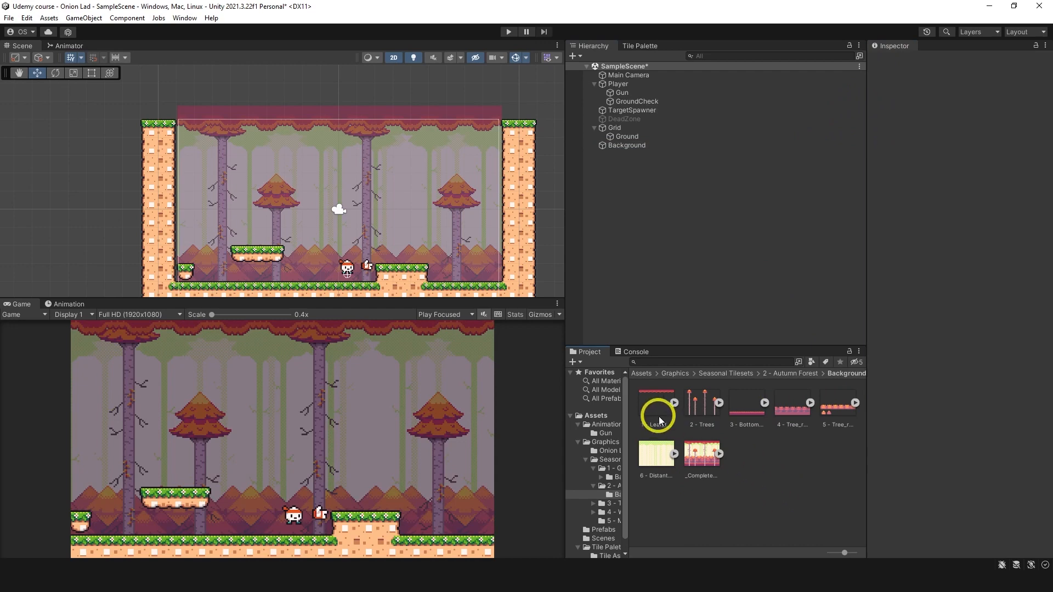
left_click_drag(656, 417, 340, 223)
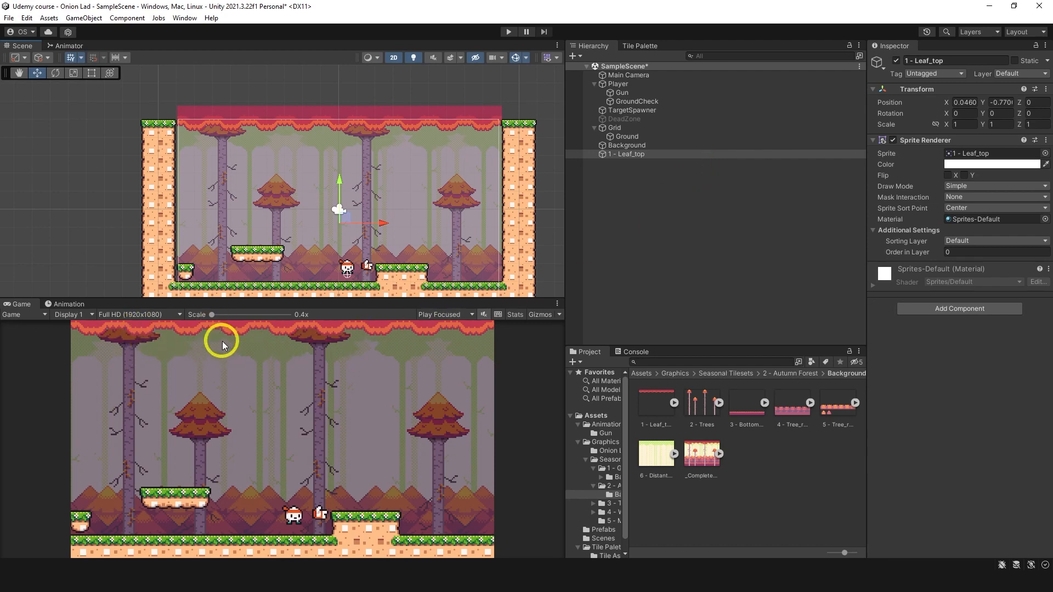
left_click(967, 247)
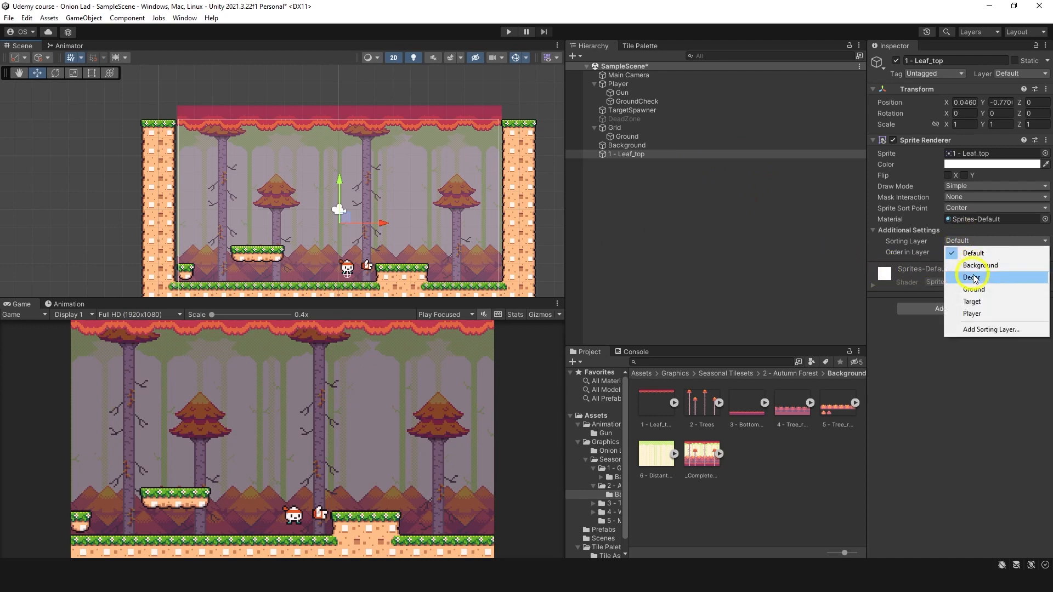
left_click(963, 301)
left_click(956, 252)
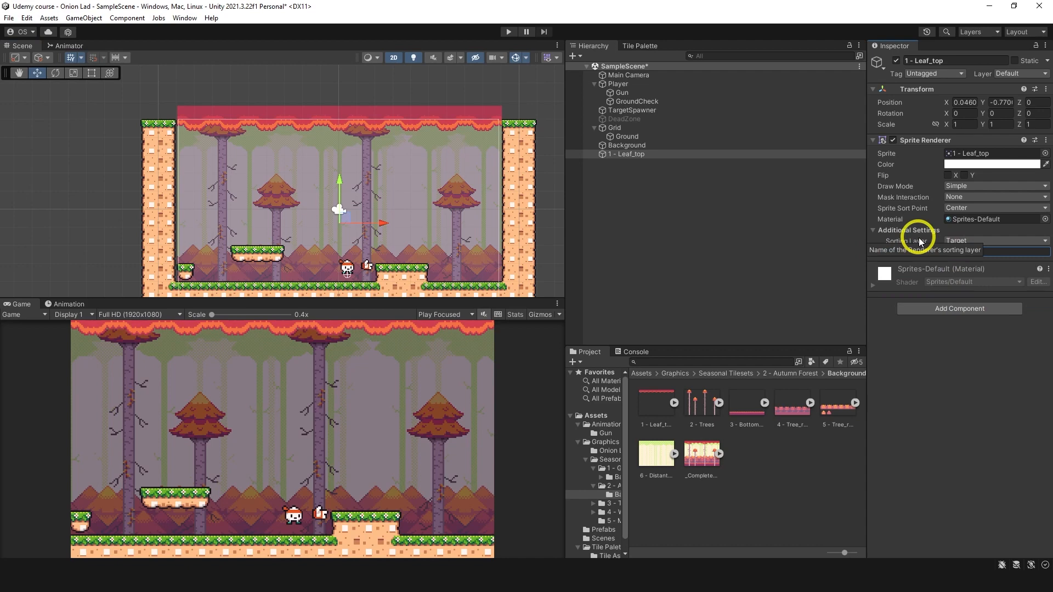
type("1")
Step: Lower the 1 - Leaf_top and Background objects one after the other to a Y position of -1.07
left_click_drag(344, 185, 341, 191)
left_click(628, 145)
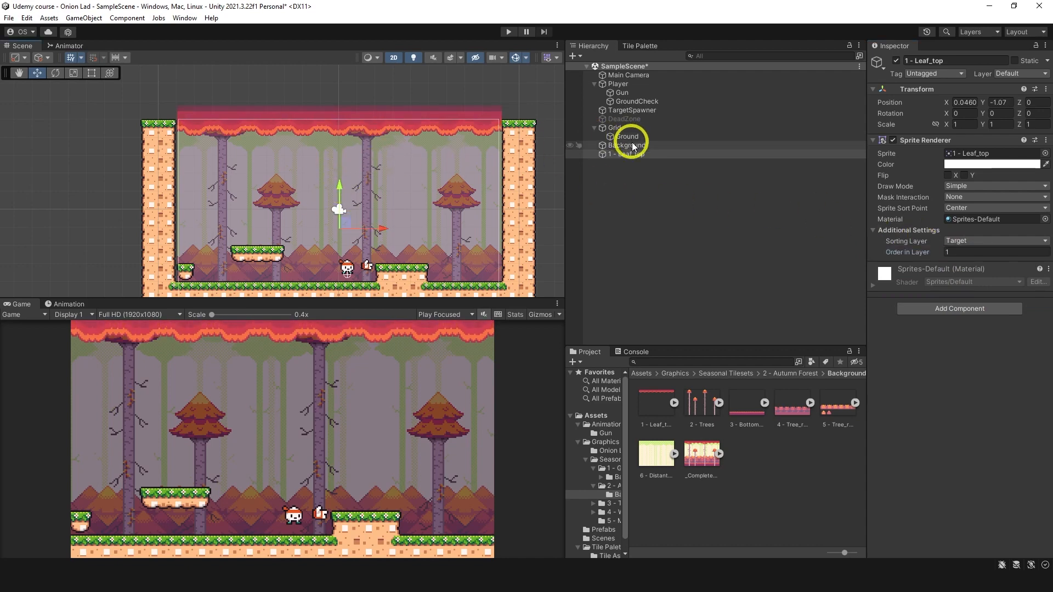
left_click_drag(343, 181, 342, 185)
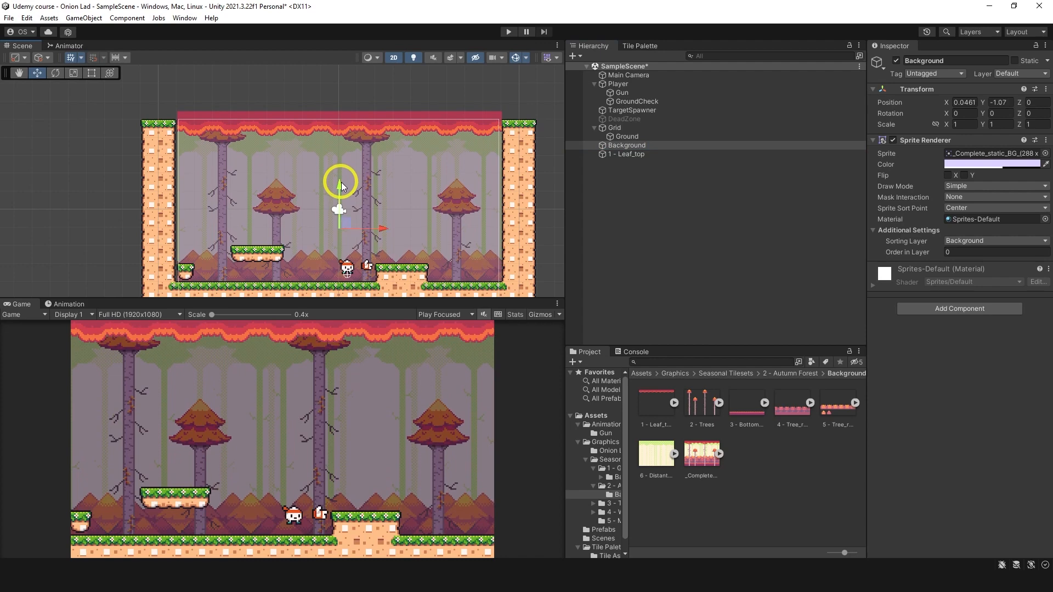
Step: Playtest the level by moving, jumping and shooting toward the leaf canopy to check how spawned targets appear, and stop the game
left_click(507, 31)
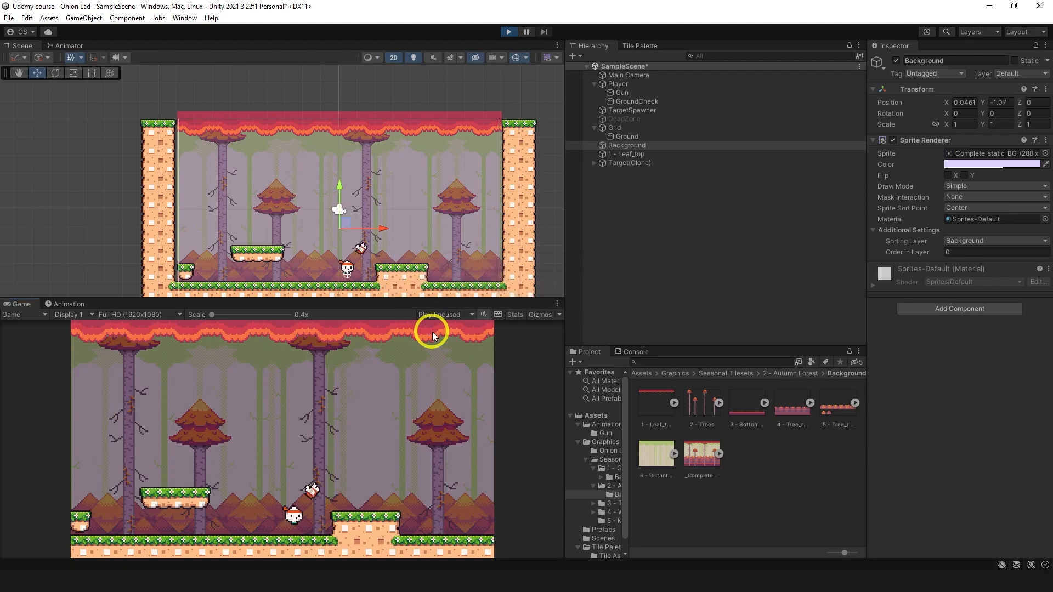
key("d")
key("space")
left_click(387, 364)
left_click(180, 355)
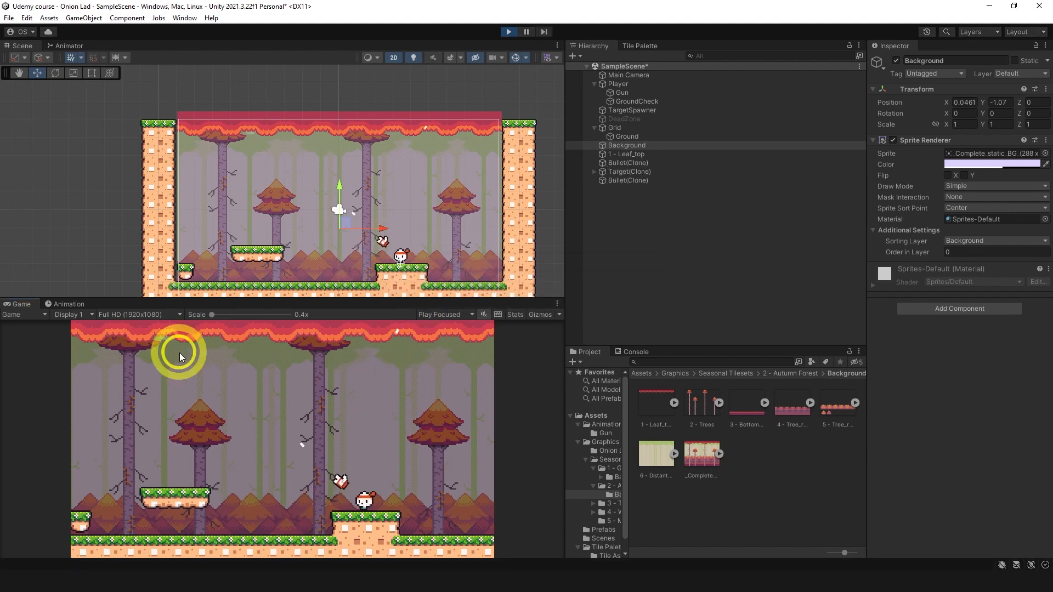
left_click(169, 354)
key("a")
key("space")
left_click(144, 363)
left_click(138, 379)
left_click(133, 393)
left_click(132, 395)
left_click(211, 366)
left_click(288, 368)
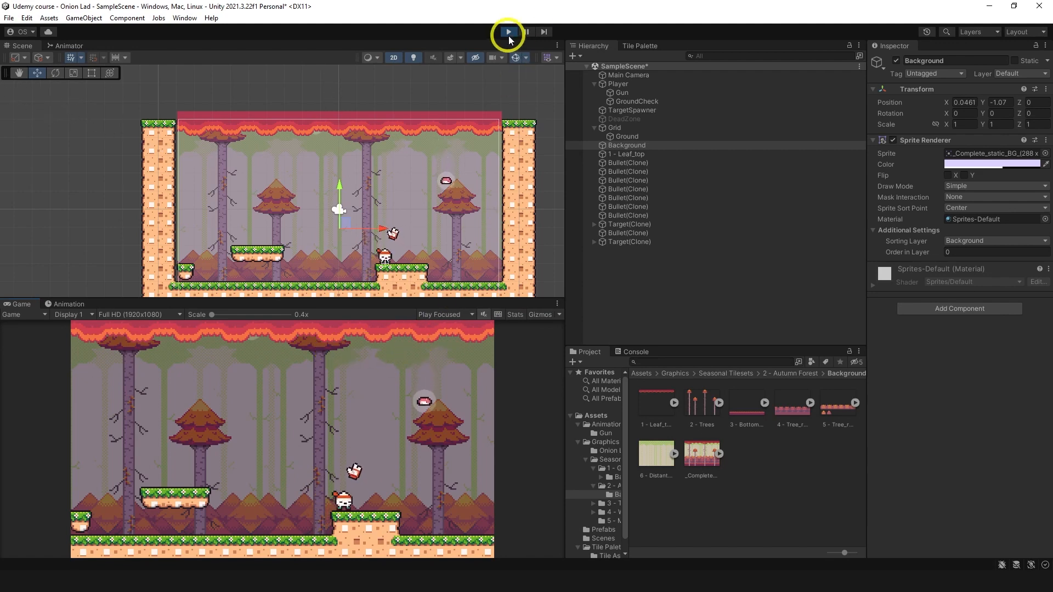
left_click(508, 31)
Step: Raise Background and 1 - Leaf_top together to a Y position of -0.67
left_click(631, 154, "ctrl")
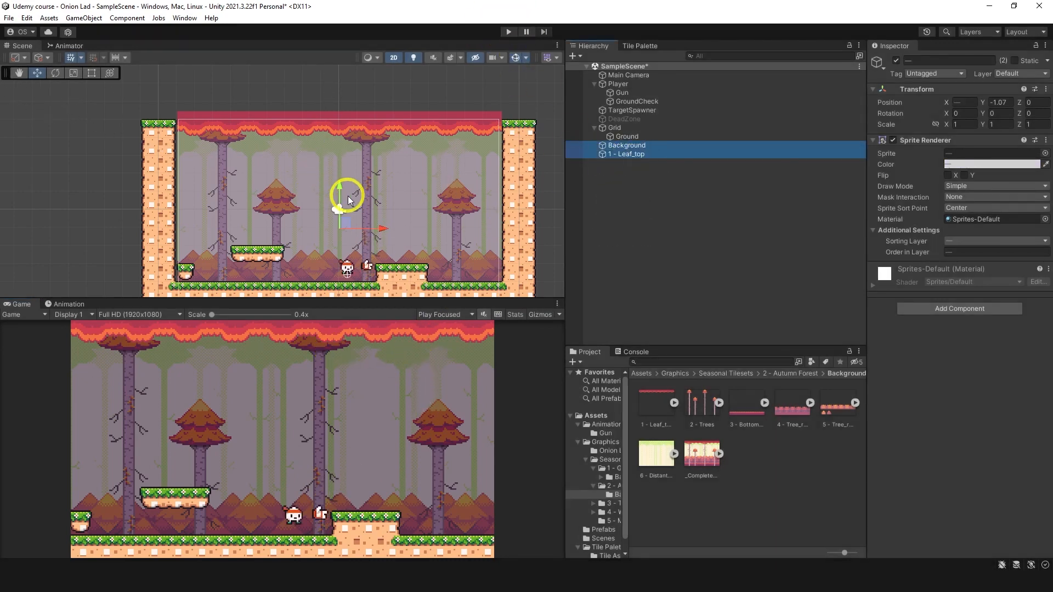
left_click_drag(346, 194, 343, 185)
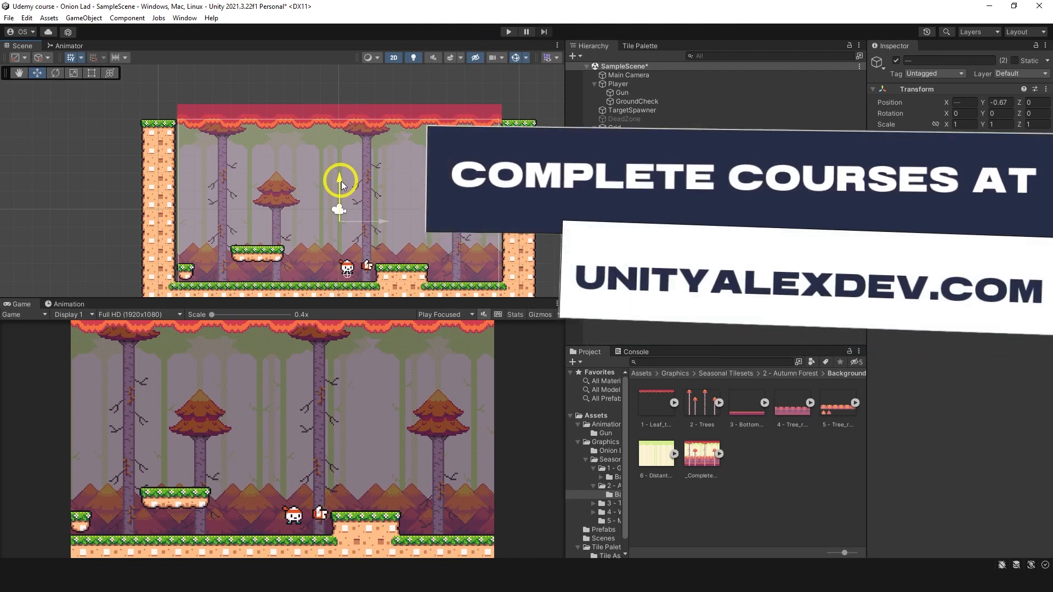
Step: Playtest the level again with the raised background and leaf canopy, moving and shooting at targets, and stop the game
left_click(508, 31)
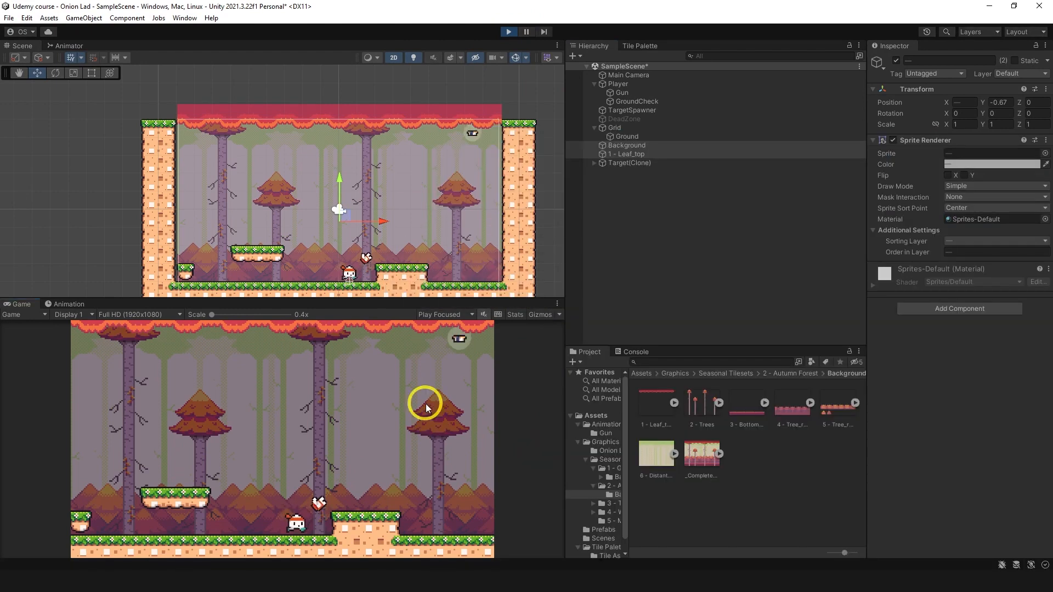
key("d")
key("space")
left_click(461, 370)
left_click(465, 379)
left_click(468, 390)
left_click(468, 393)
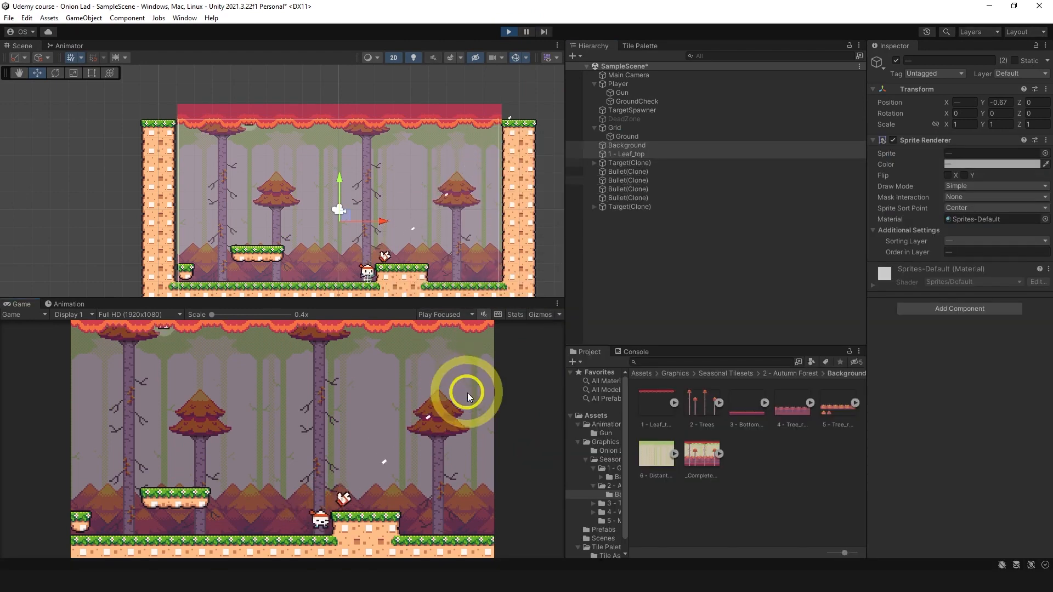
key("space")
key("d")
left_click(169, 366)
left_click(505, 31)
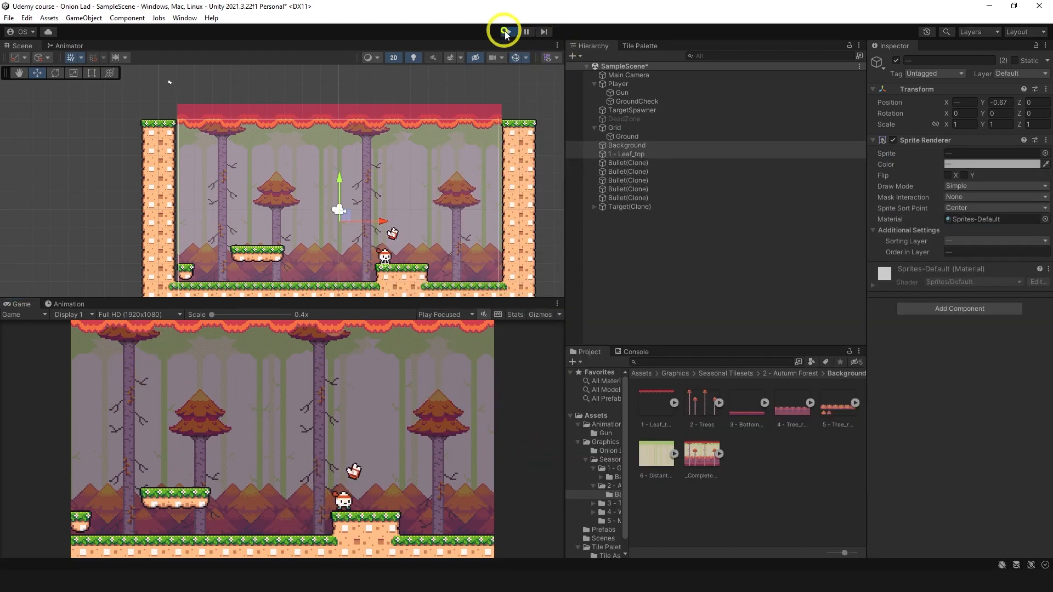
Step: Make 1 - Leaf_top a child of TargetSpawner and rename it Image
left_click(644, 156)
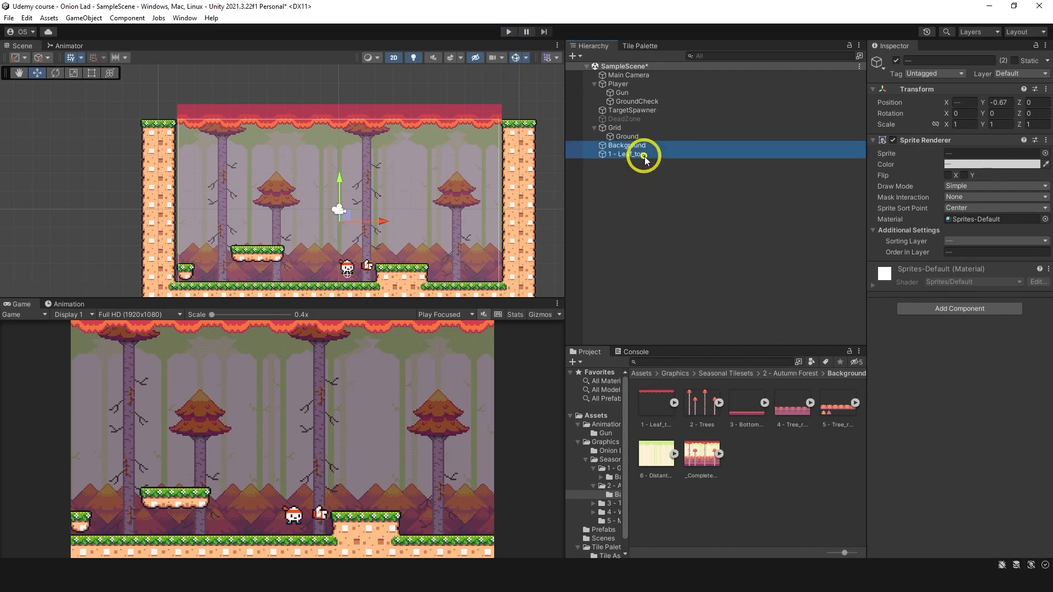
left_click(949, 60)
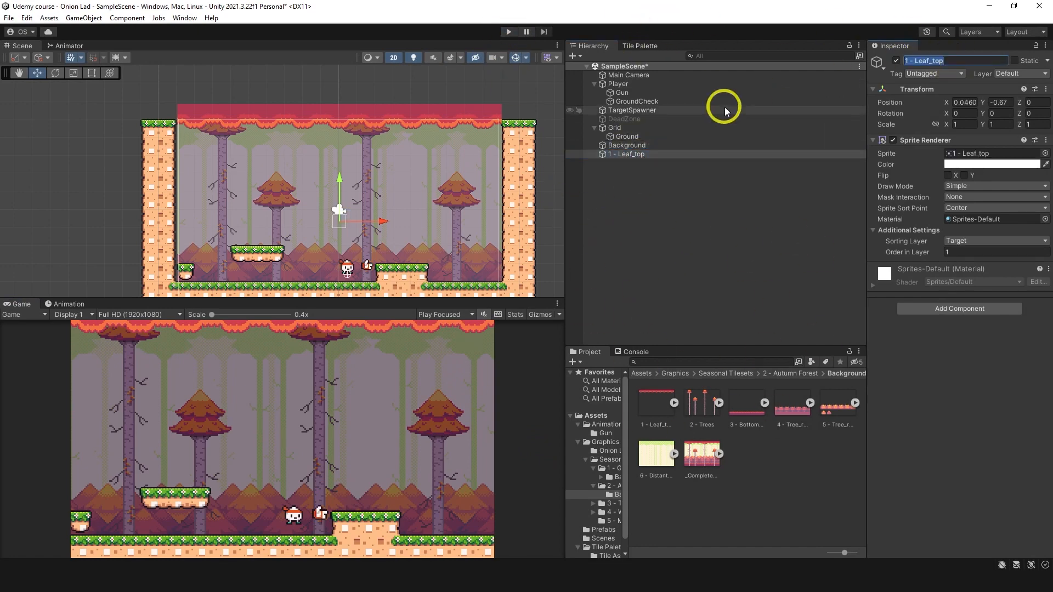
left_click_drag(644, 157, 648, 113)
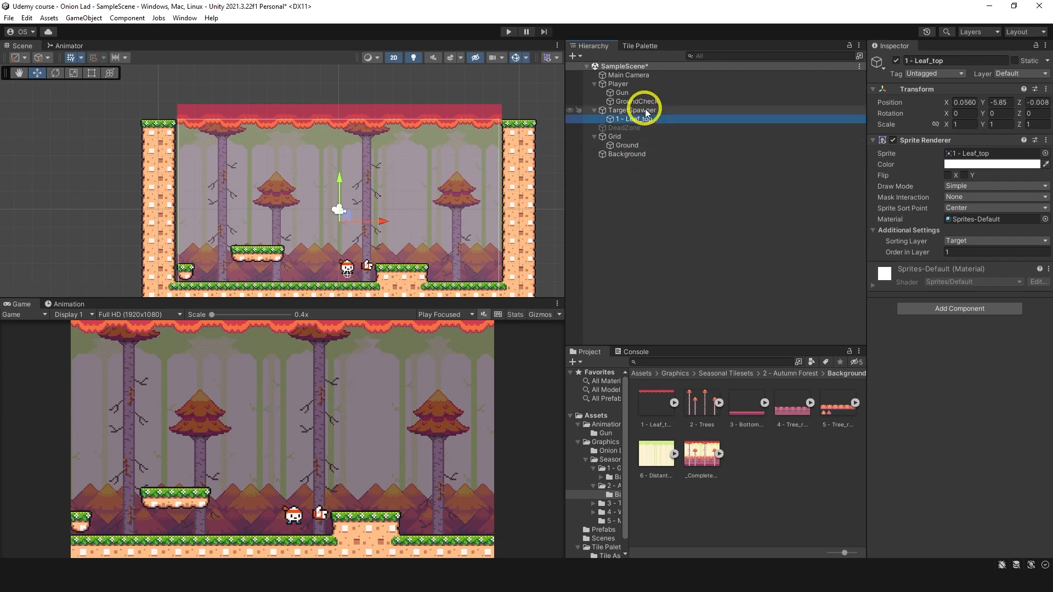
left_click(631, 110)
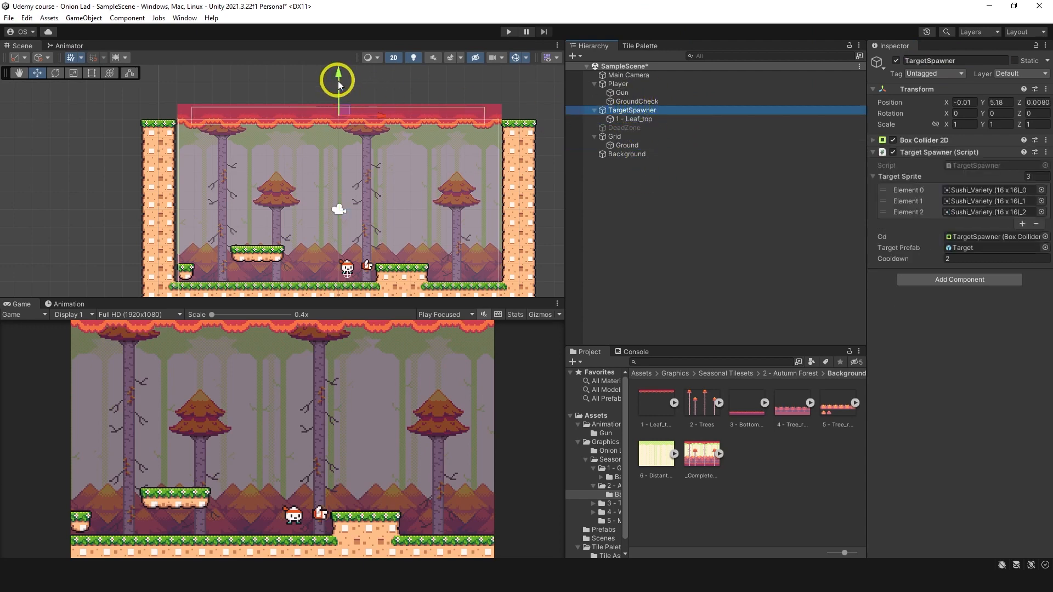
left_click_drag(337, 78, 341, 79)
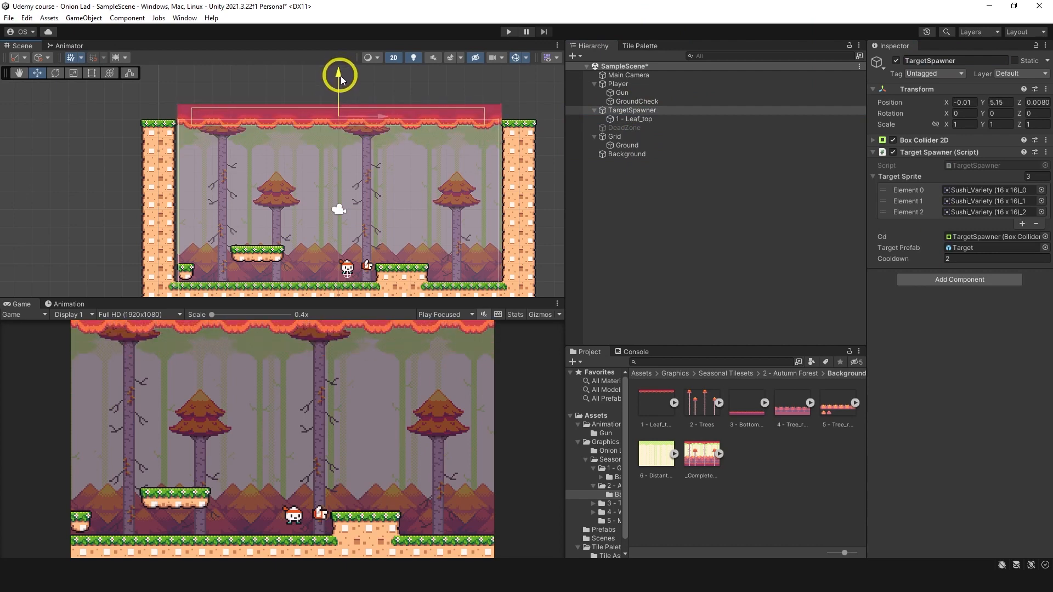
left_click(647, 119)
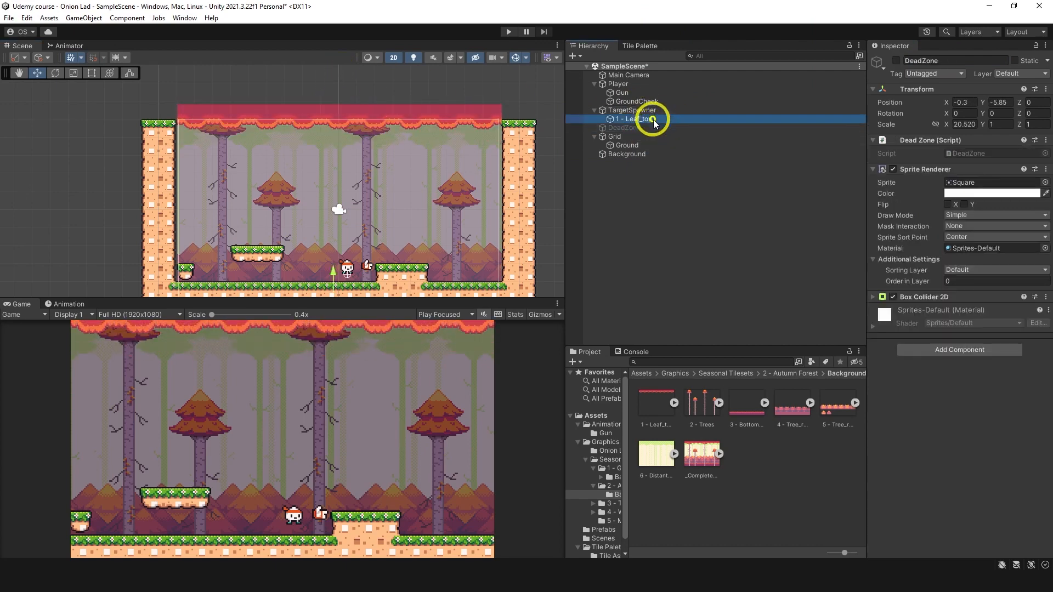
left_click(981, 62)
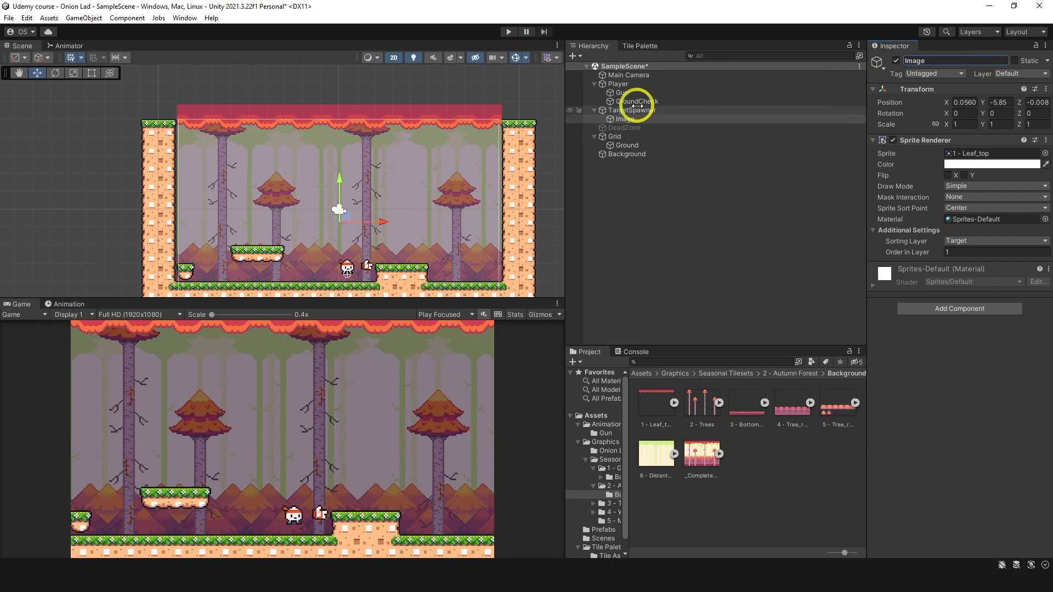
left_click(594, 110)
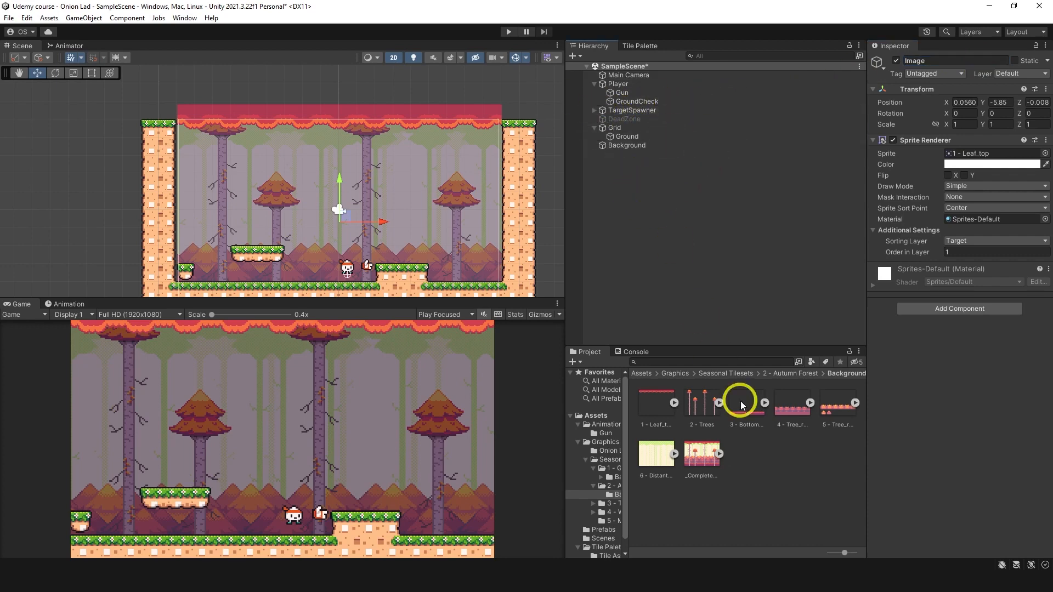
Step: Open the Autumn_entities (16 x 16) sprite sheet from the 2 - Autumn Forest folder in the Sprite Editor
left_click(788, 374)
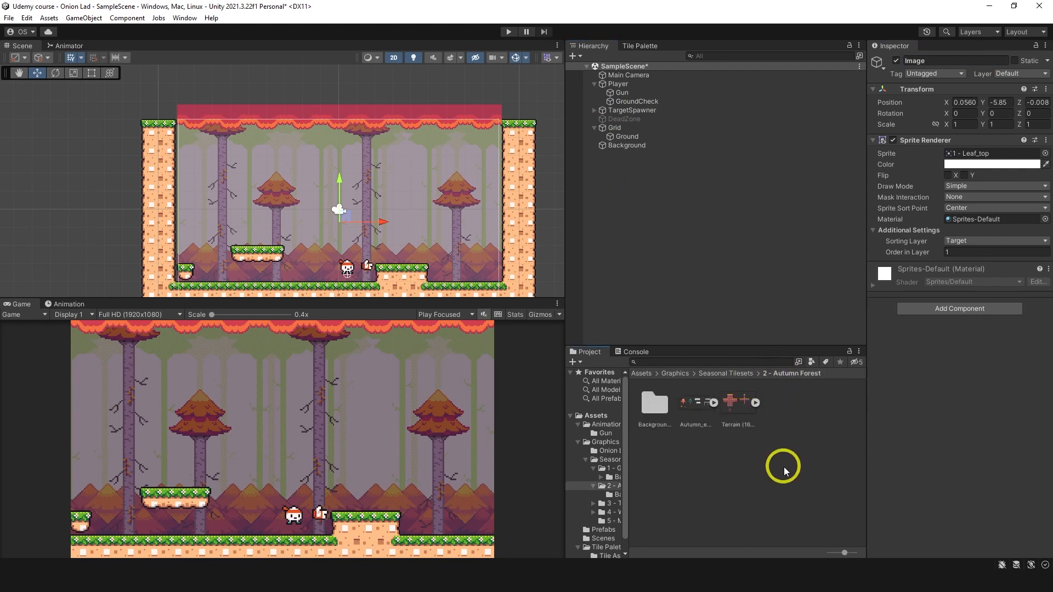
left_click(697, 412)
left_click(714, 403)
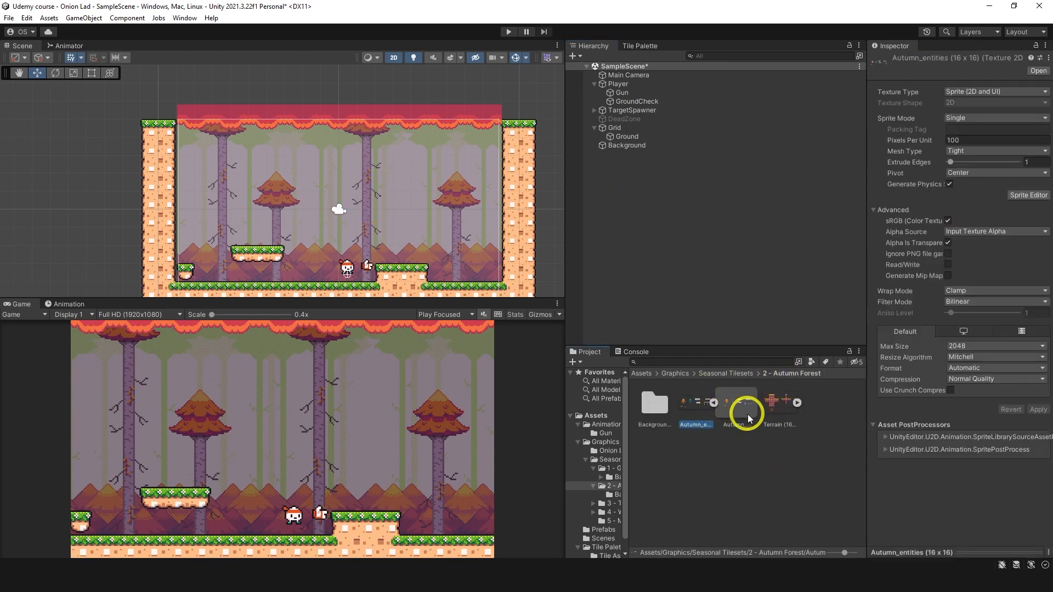
left_click(1032, 195)
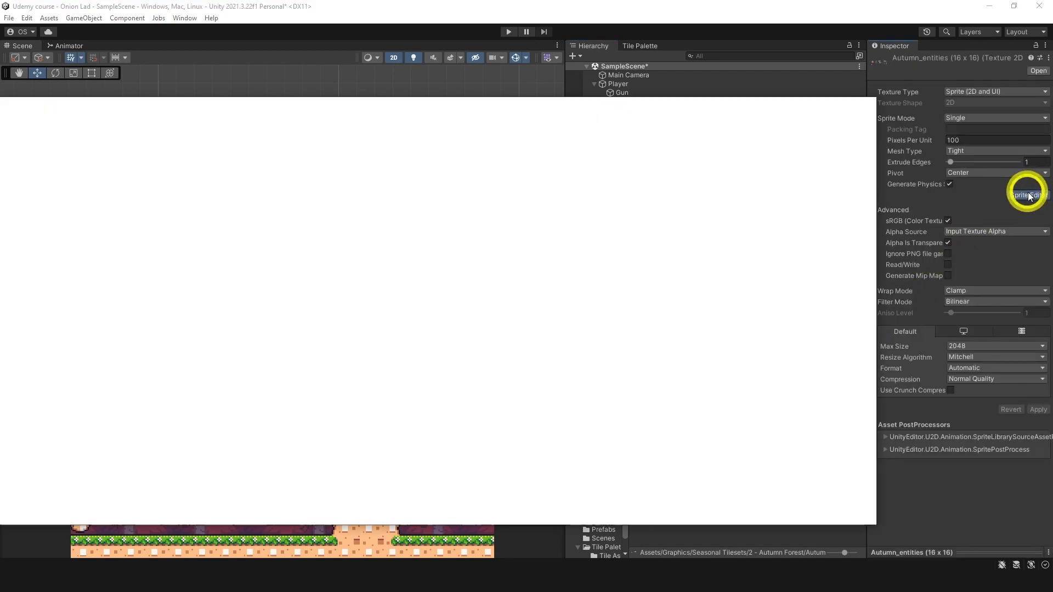
Step: Set the sheet's Sprite Mode to Multiple, Pixels Per Unit to 16, Compression to None and Filter Mode to Point (no filter), and apply
left_click(984, 119)
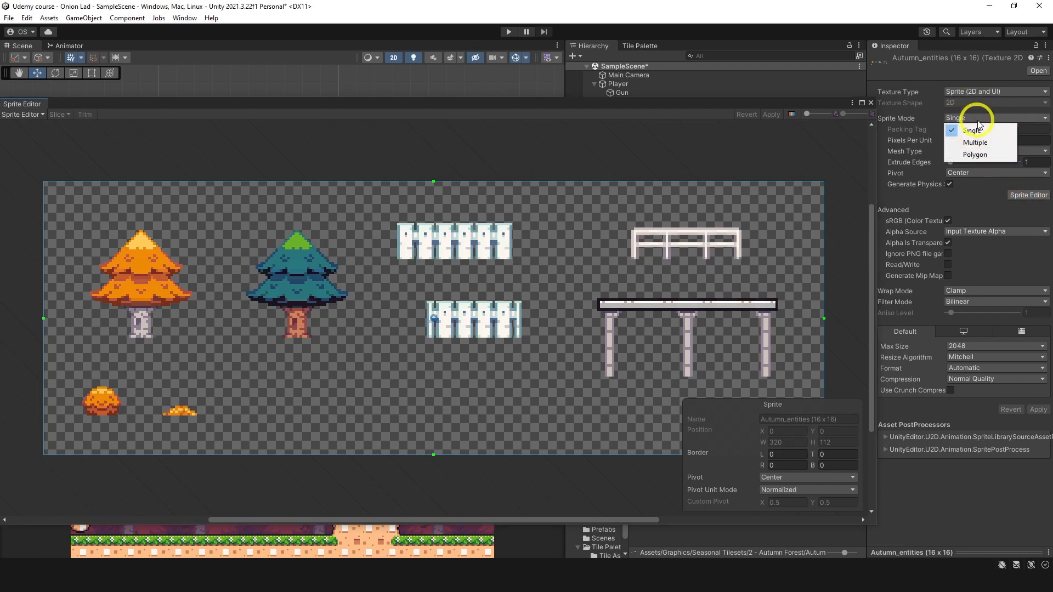
left_click(976, 138)
left_click(916, 140)
type("16")
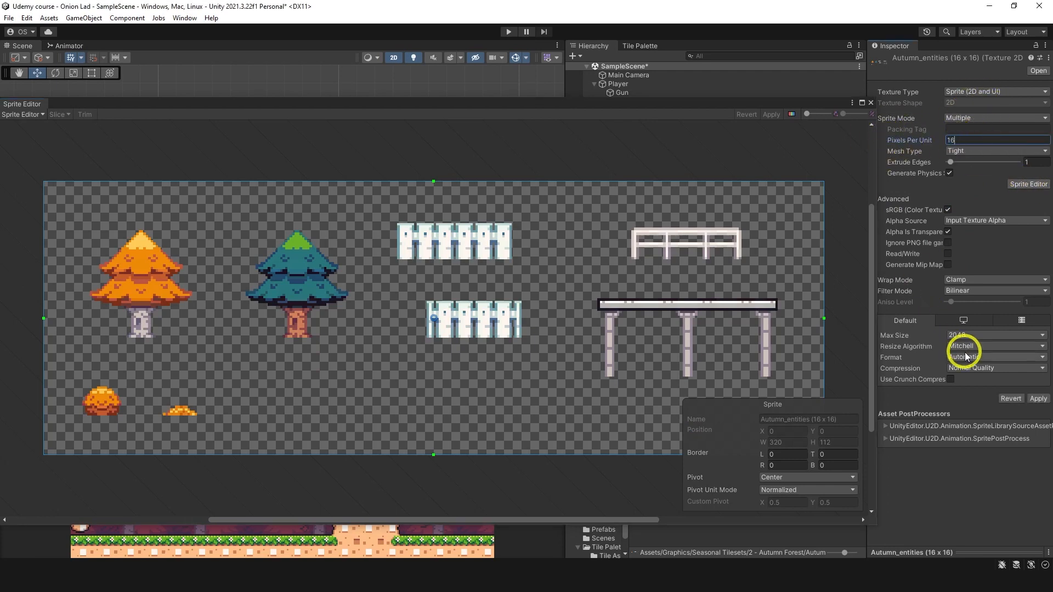
left_click(965, 377)
left_click(968, 380)
left_click(964, 291)
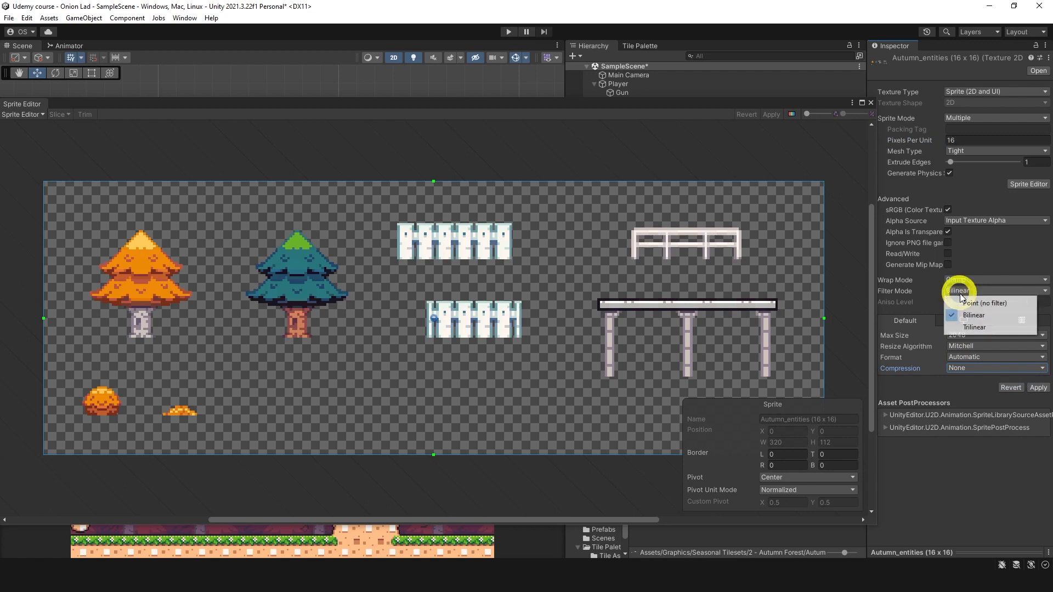
left_click(982, 303)
left_click(1038, 386)
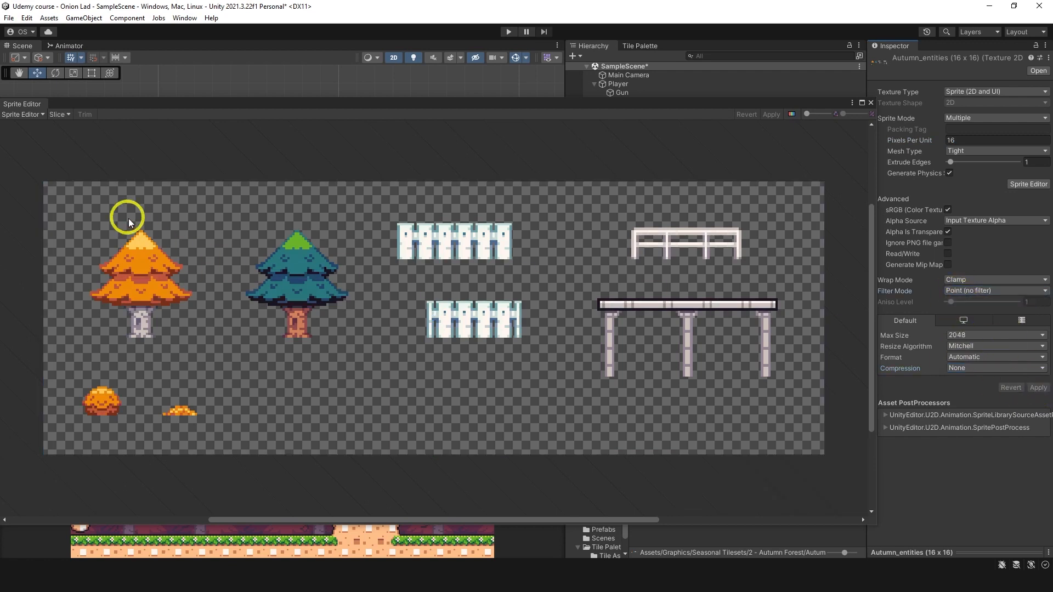
Step: Slice the Autumn_entities sheet with the Automatic type, apply the slices and close the Sprite Editor
left_click(59, 114)
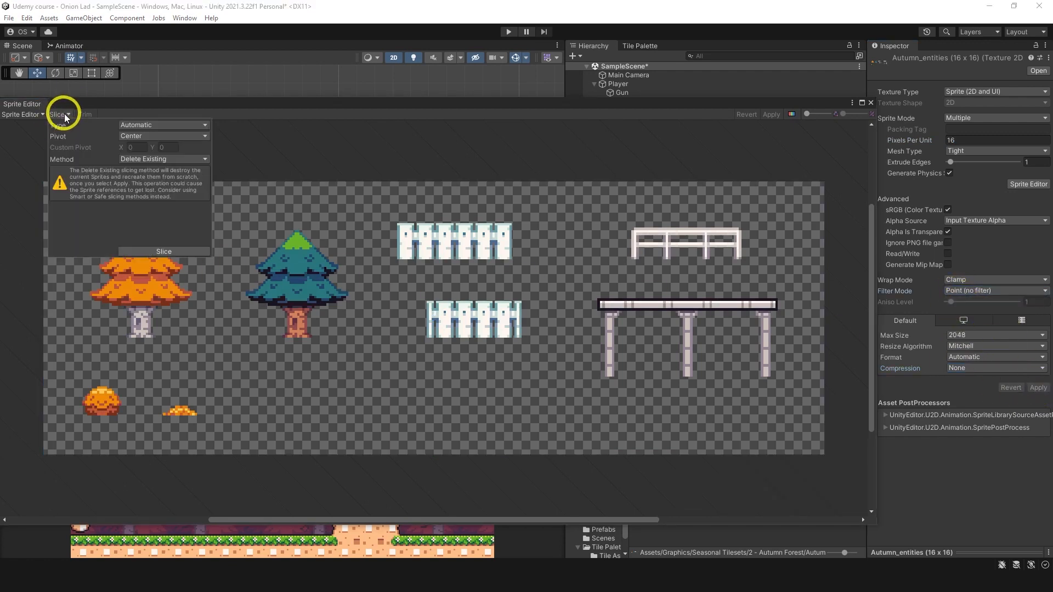
left_click(179, 252)
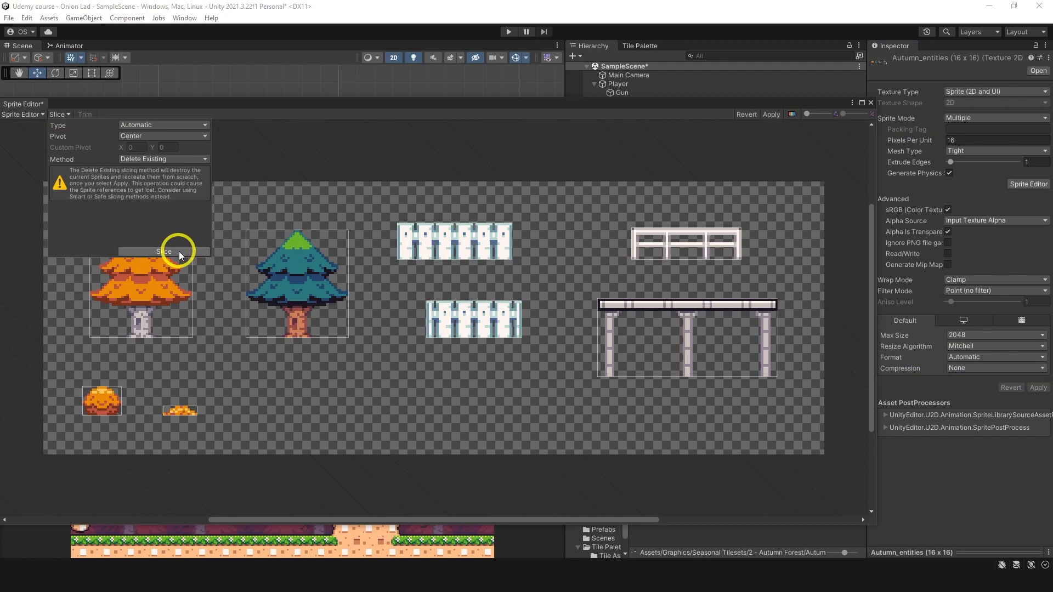
left_click(777, 115)
left_click(871, 103)
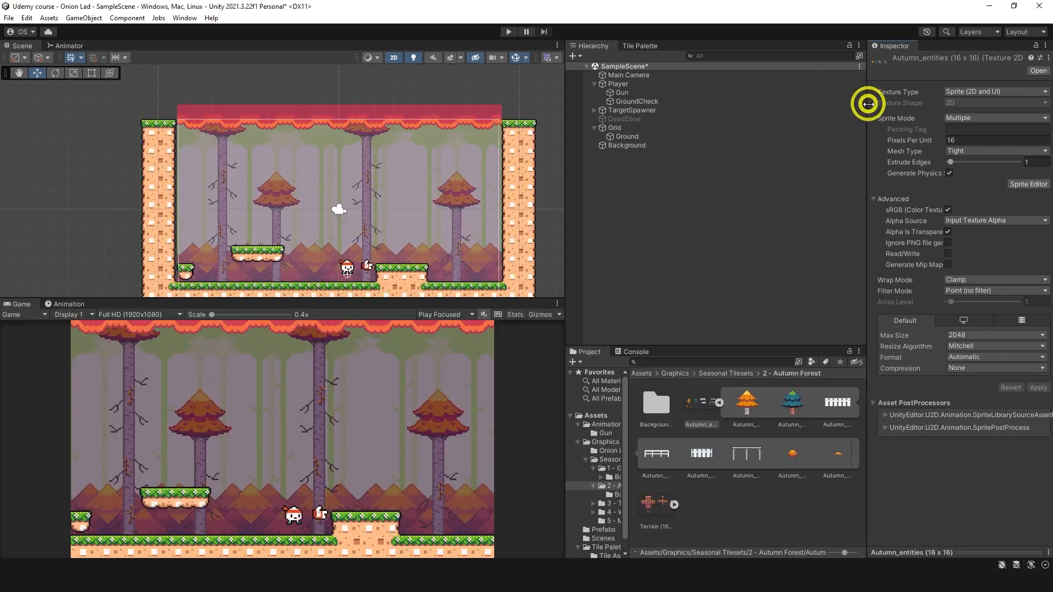
Step: Place the orange tree sprite from Autumn_entities on the ground to the right of the raised block, at about X 6.44, Y -2.63
right_click(626, 215)
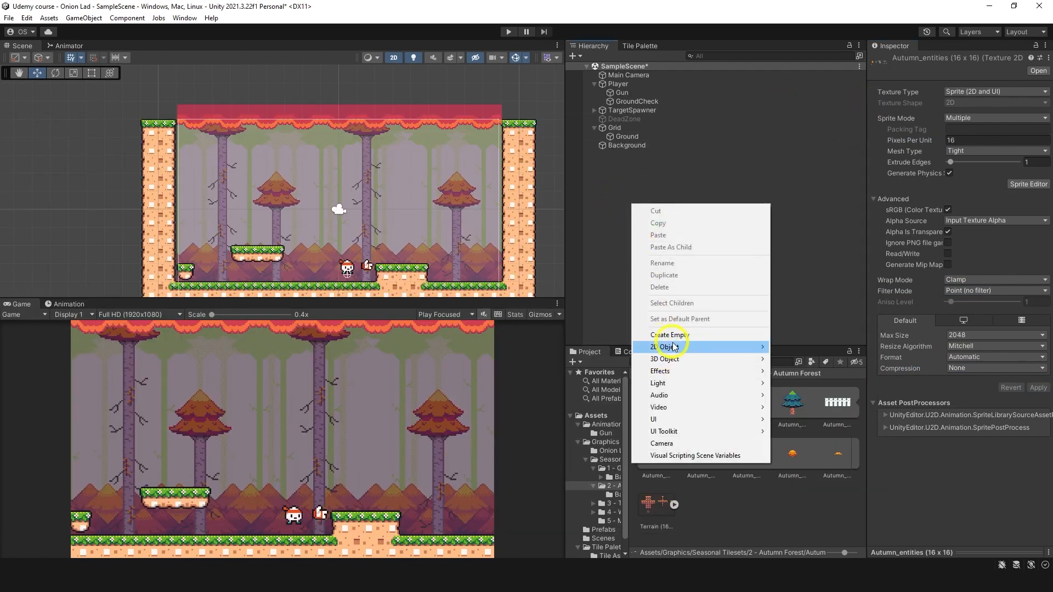
left_click(890, 478)
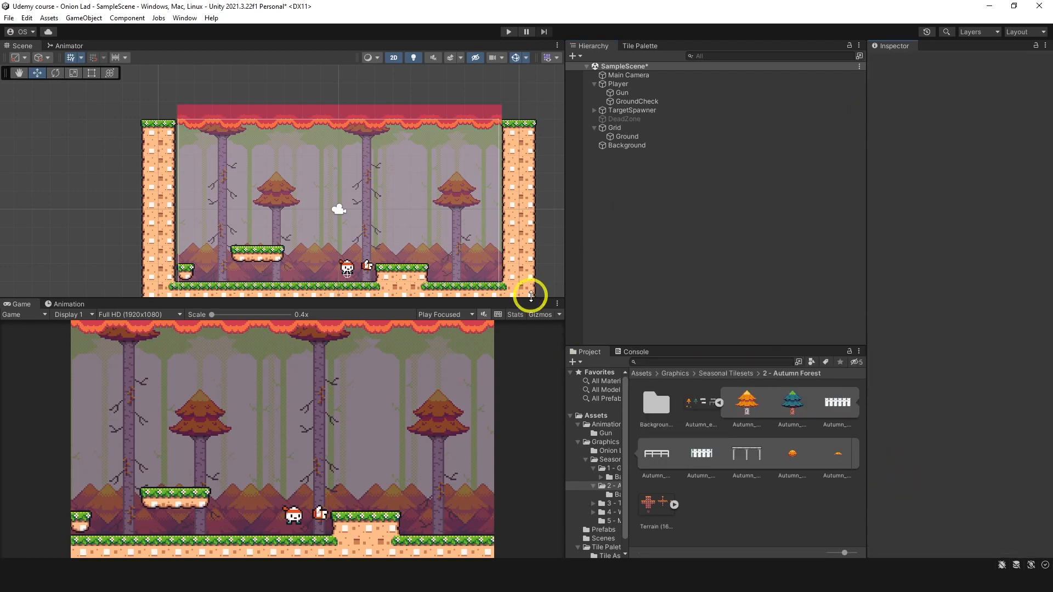
left_click_drag(747, 402, 455, 257)
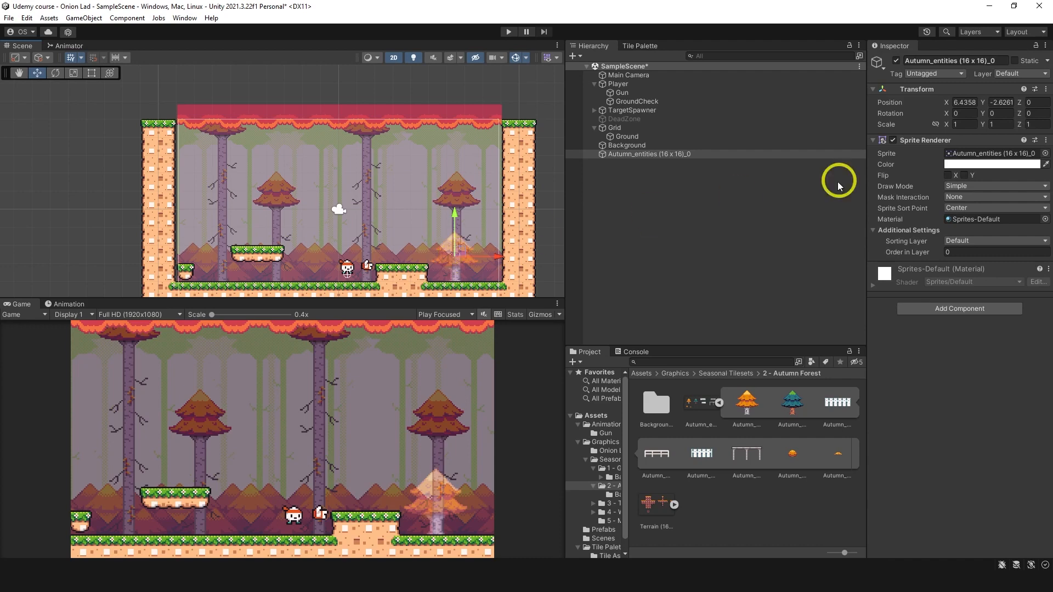
Step: Move the orange tree sprite onto the raised ground block
left_click(965, 164)
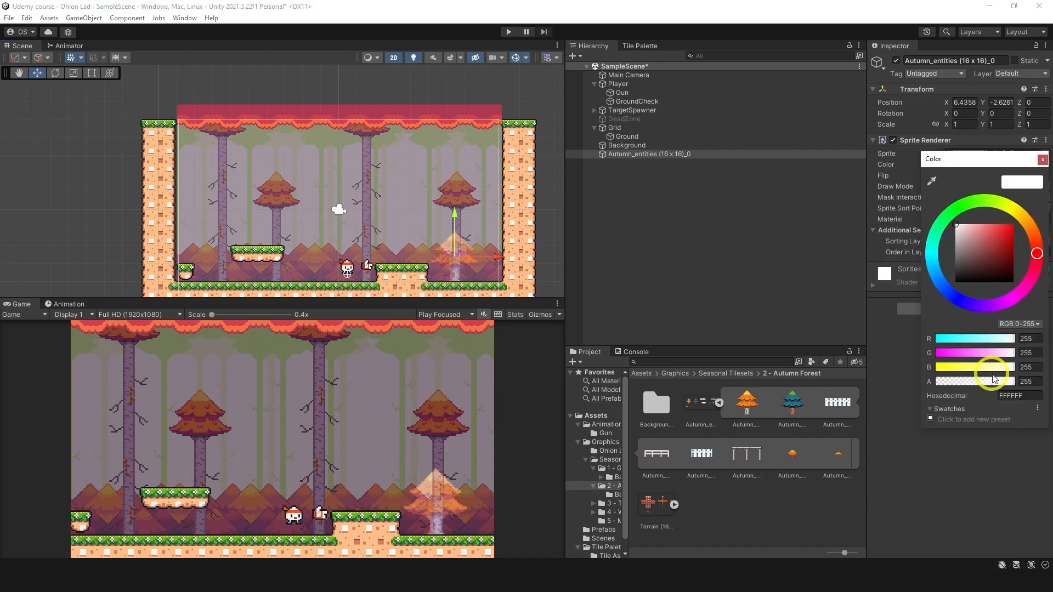
left_click(1042, 160)
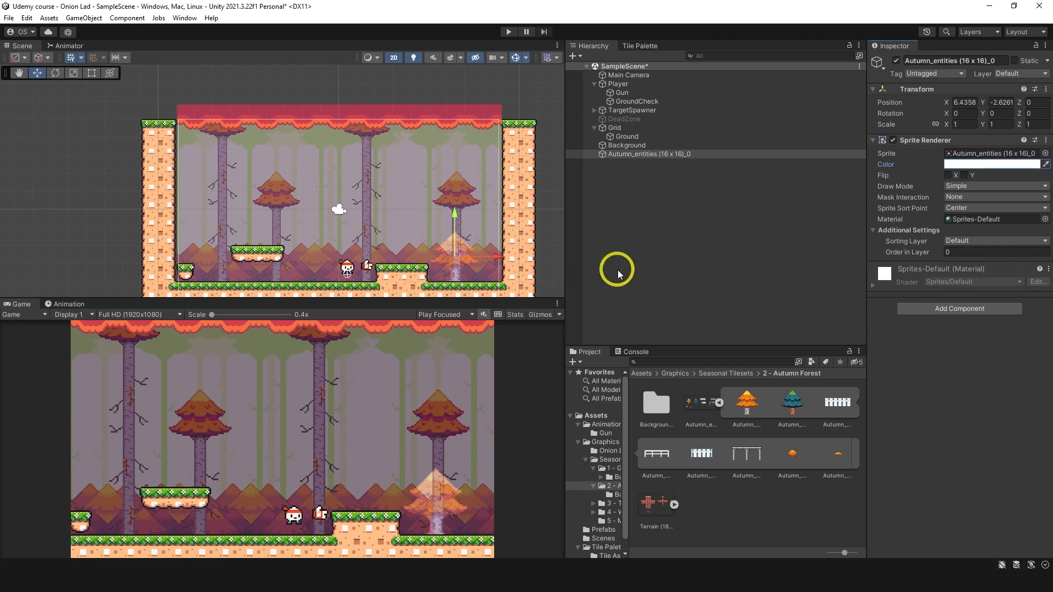
left_click_drag(459, 260, 423, 238)
Step: Place the orange bush sprite at about X -6.04, Y -3.69 and the low fence at about X -0.87, Y -4.03 on the ground
left_click(735, 455)
left_click_drag(783, 457, 228, 273)
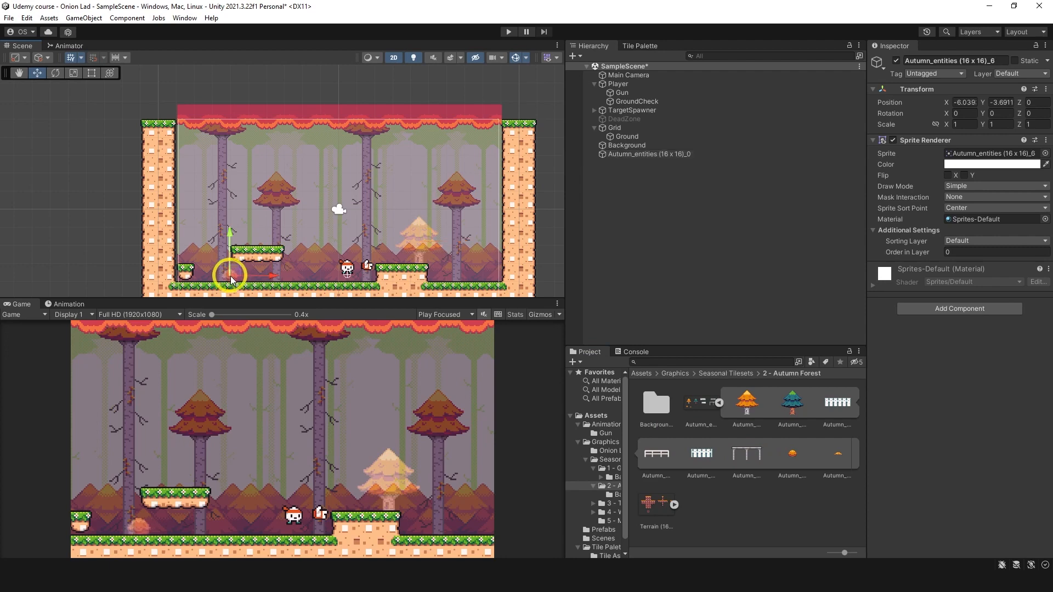
left_click_drag(699, 461, 326, 286)
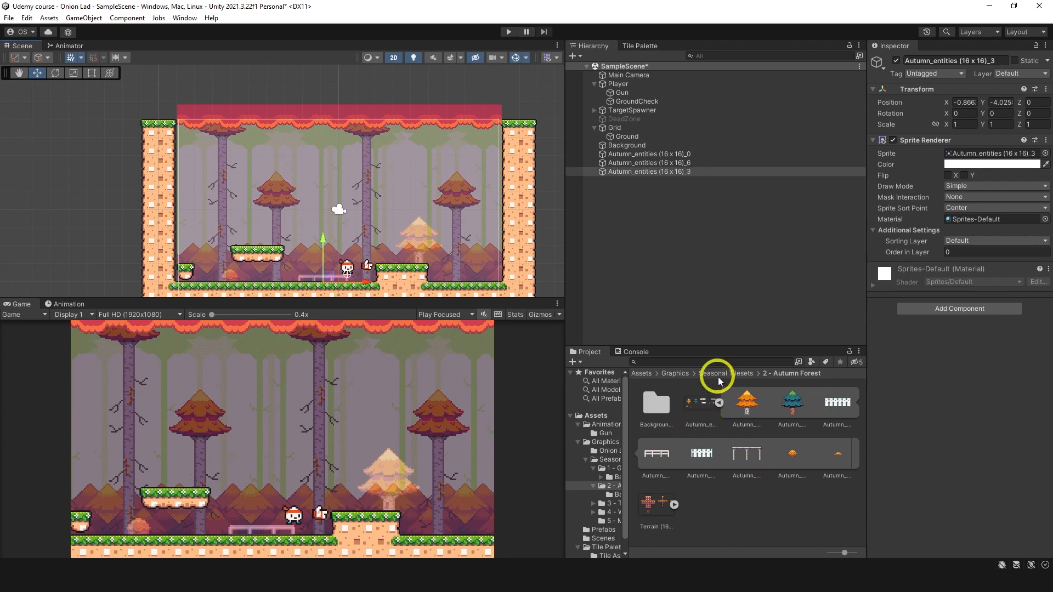
Step: Examine the Grassland_entities and Extra_plants sheets from the 1 - Grassland folder in the Sprite Editor
left_click(719, 378)
double_click(659, 398)
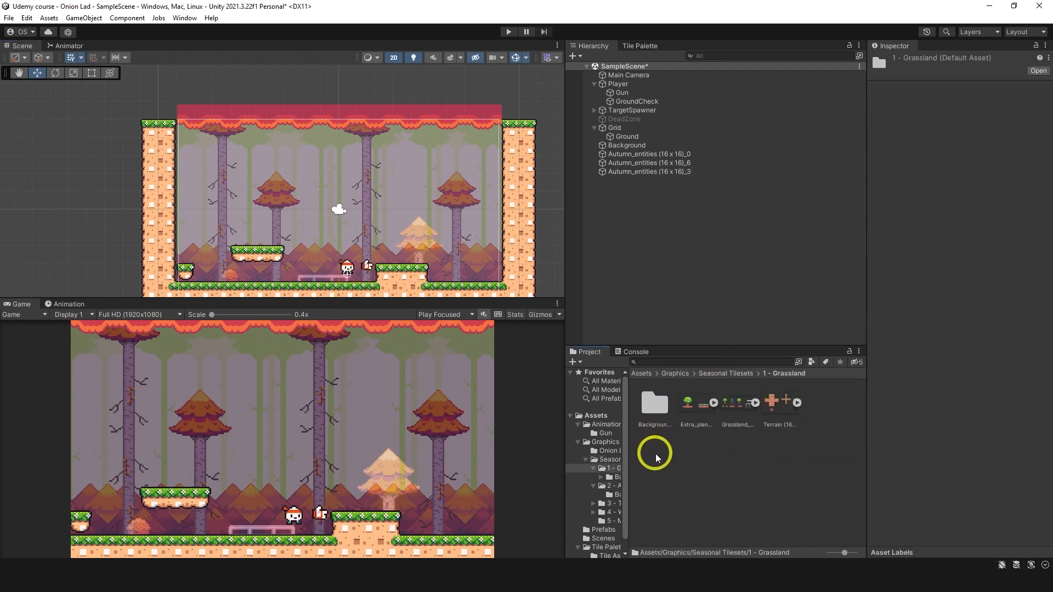
left_click(741, 403)
left_click(1029, 196)
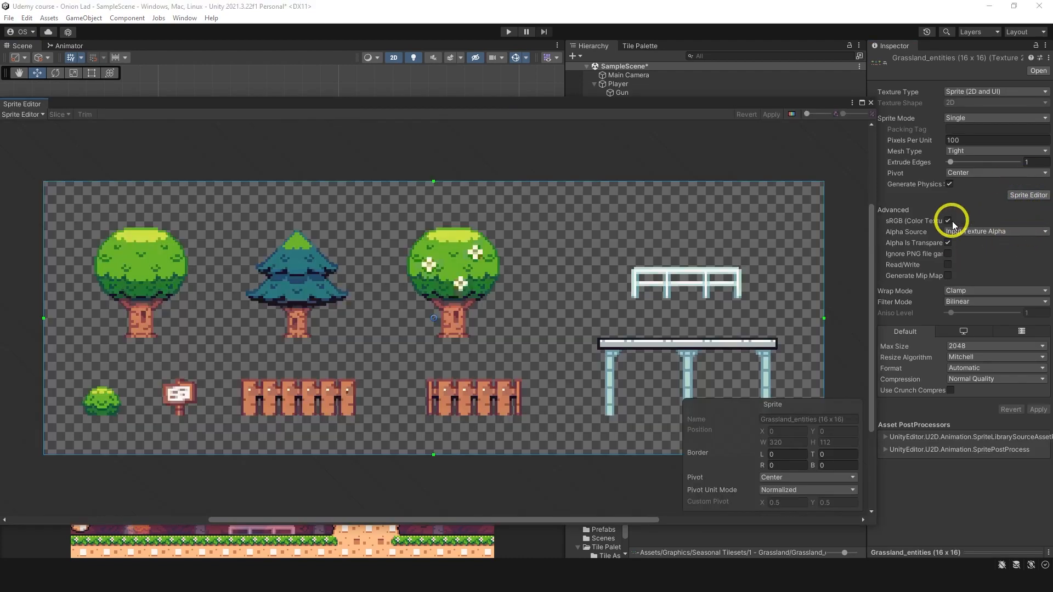
left_click(870, 103)
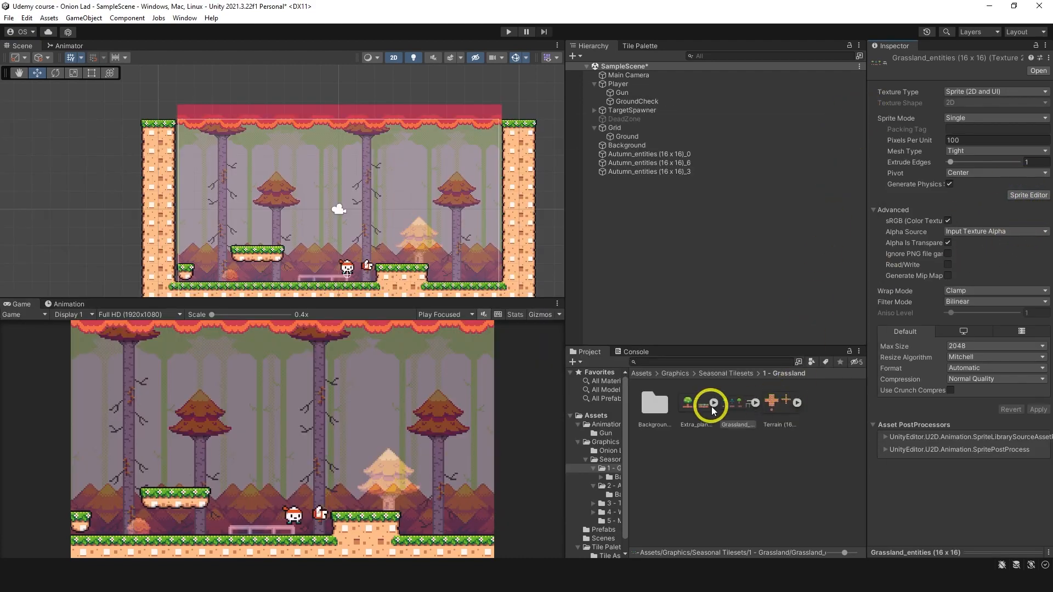
left_click(688, 403)
left_click(1020, 195)
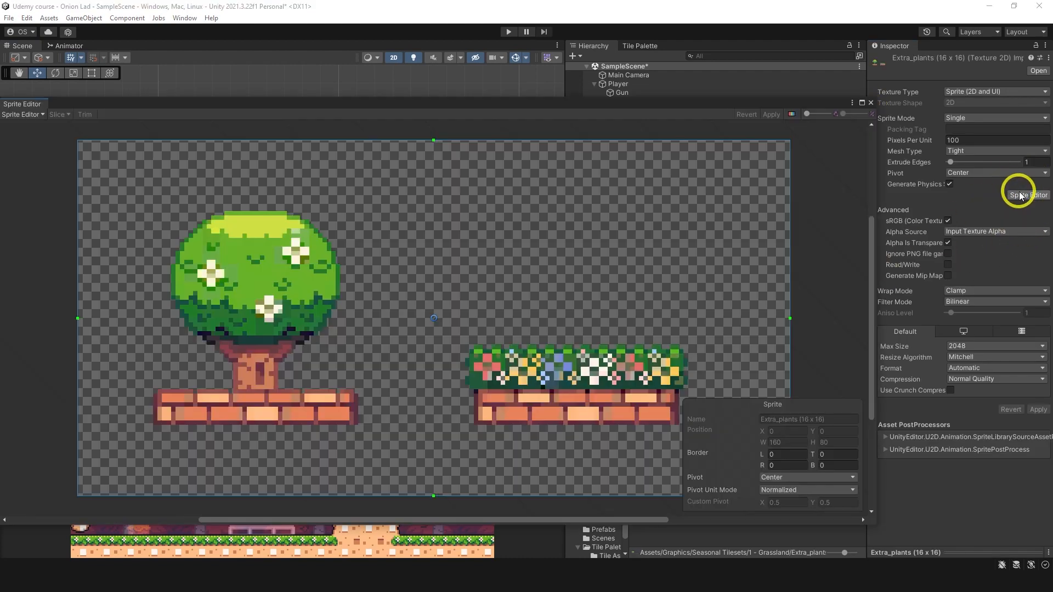
left_click(871, 104)
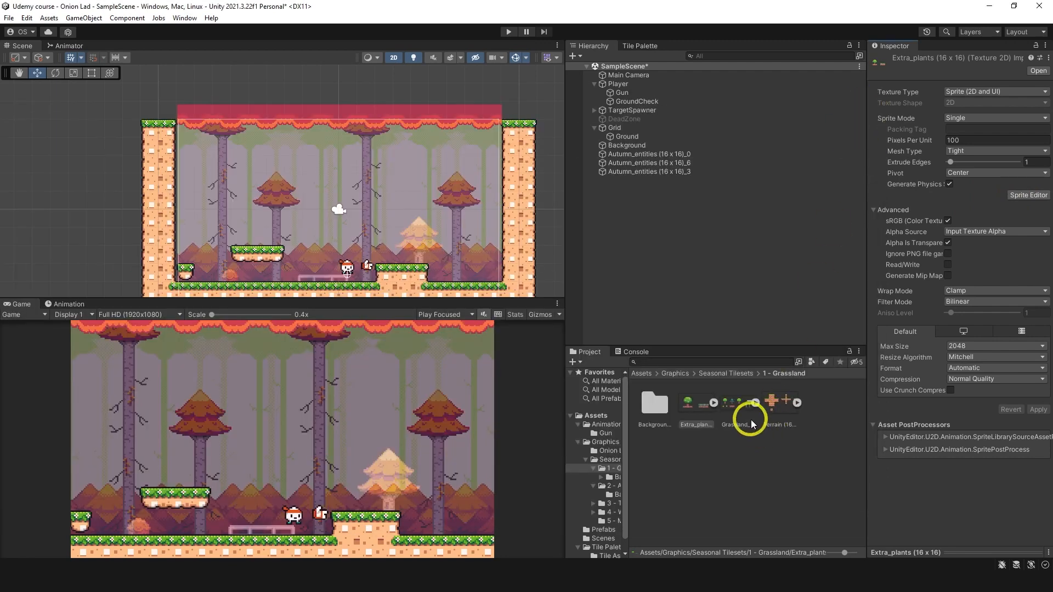
Step: Examine the Tropics_entities (16 x 16) sheet from the 3 - Tropics folder in the Sprite Editor
left_click(725, 373)
double_click(700, 405)
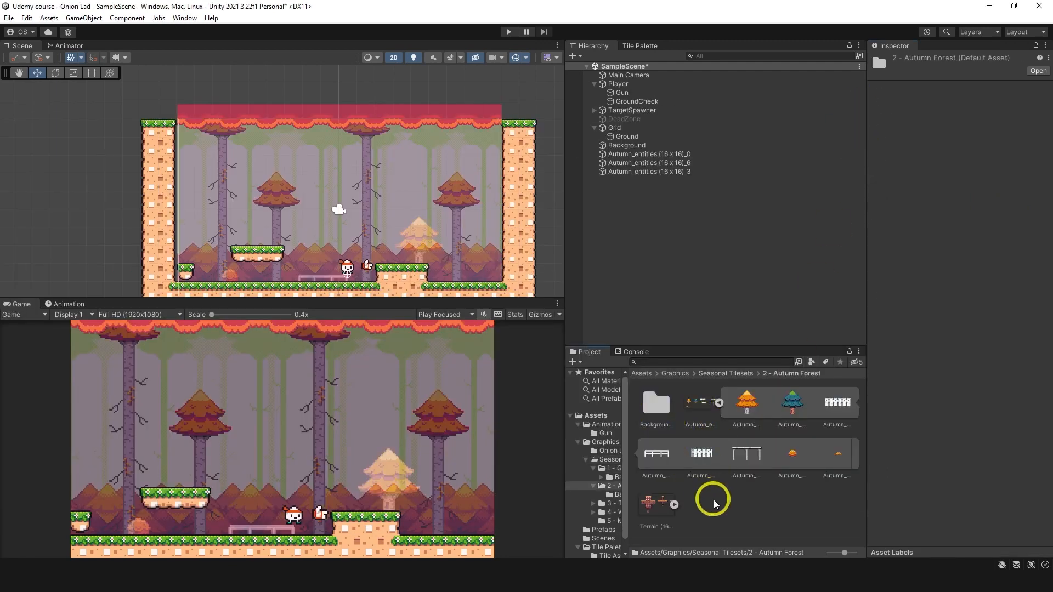
left_click(658, 409)
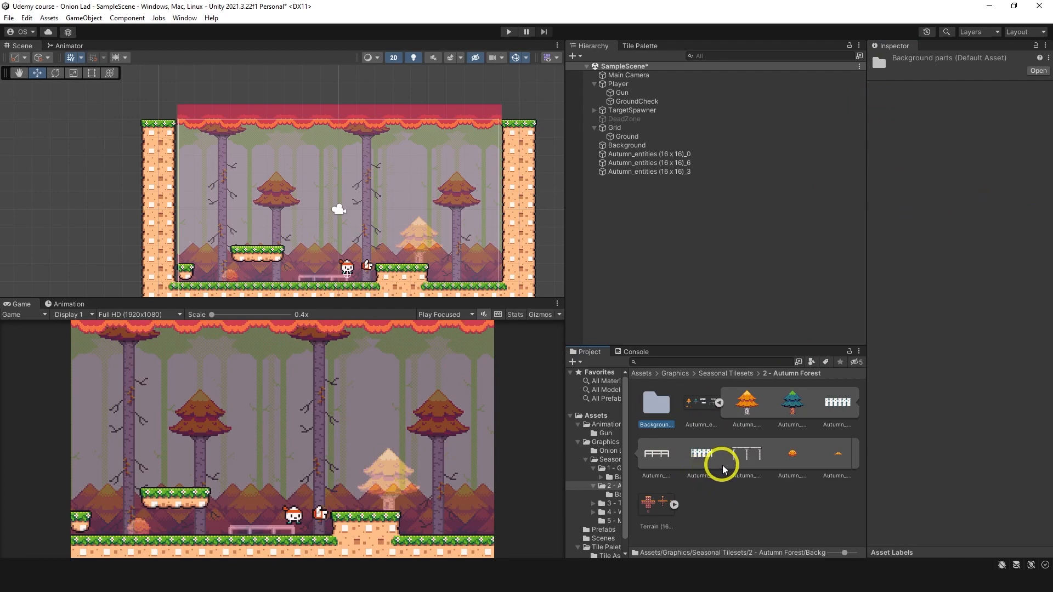
left_click(726, 373)
double_click(743, 406)
left_click(738, 404)
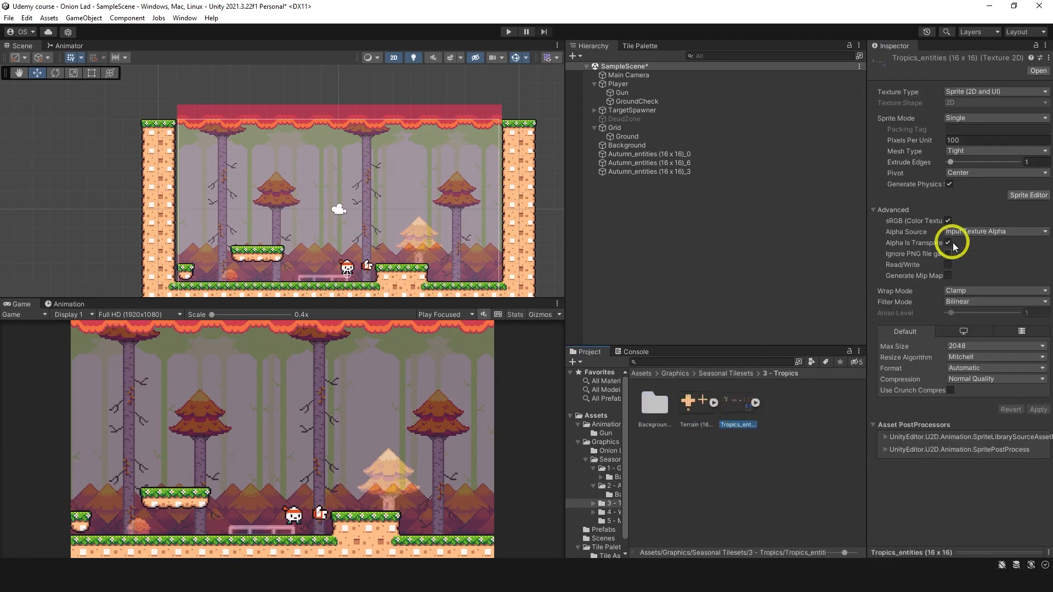
left_click(1028, 195)
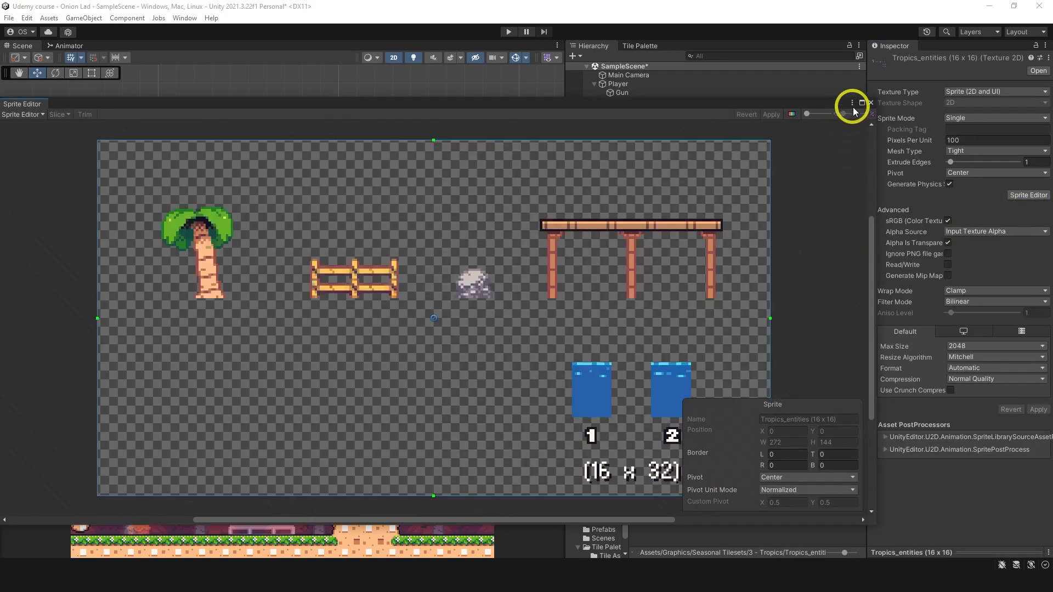
left_click(871, 103)
Step: Examine the Winter_entities (16 x 16) sheet from the 4 - Winter World folder in the Sprite Editor
left_click(800, 426)
key("BackSpace")
double_click(790, 413)
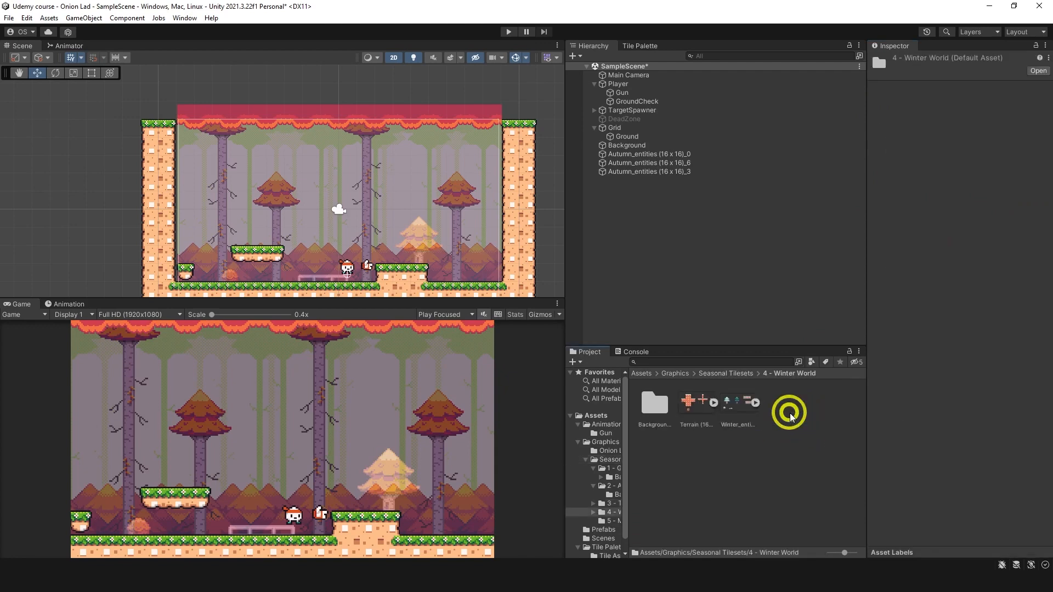
left_click(741, 425)
left_click(1015, 196)
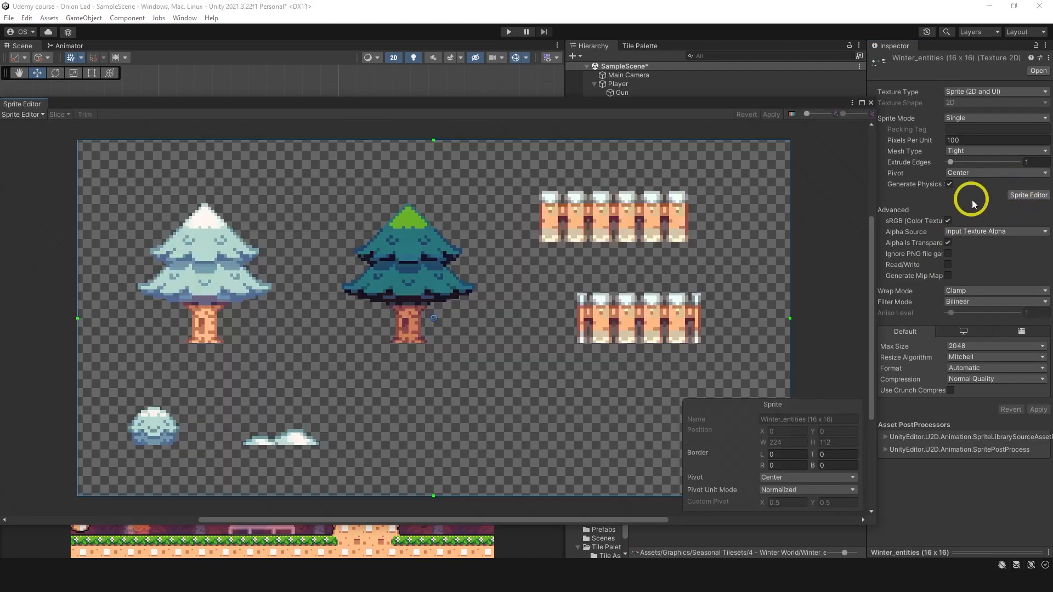
left_click(871, 103)
Step: Open the 5 - Misc. universal tiles folder and examine the Blocks sheet in the Sprite Editor
left_click(821, 423)
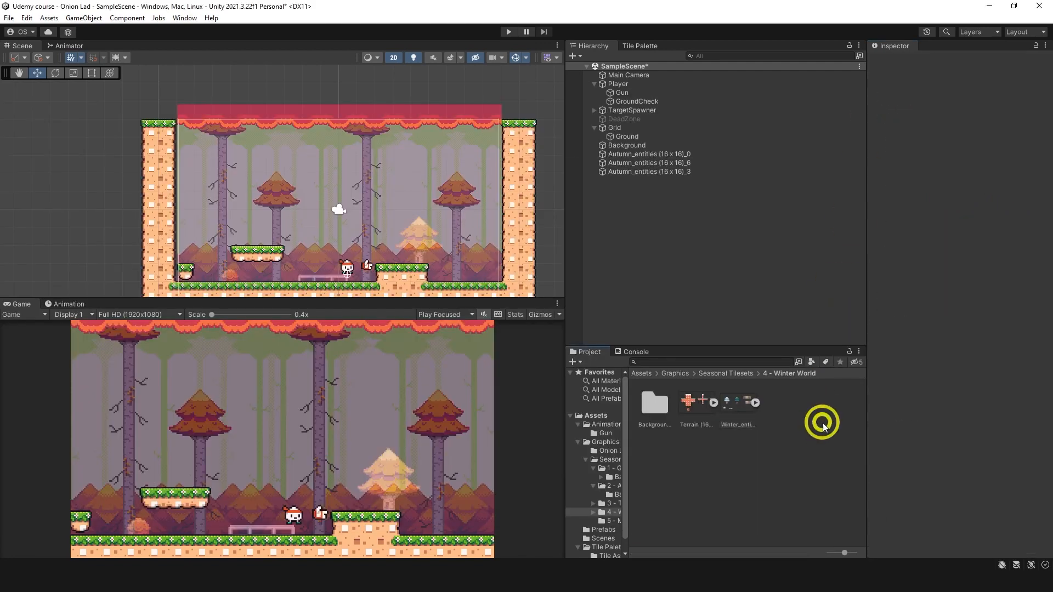
key("BackSpace")
double_click(828, 403)
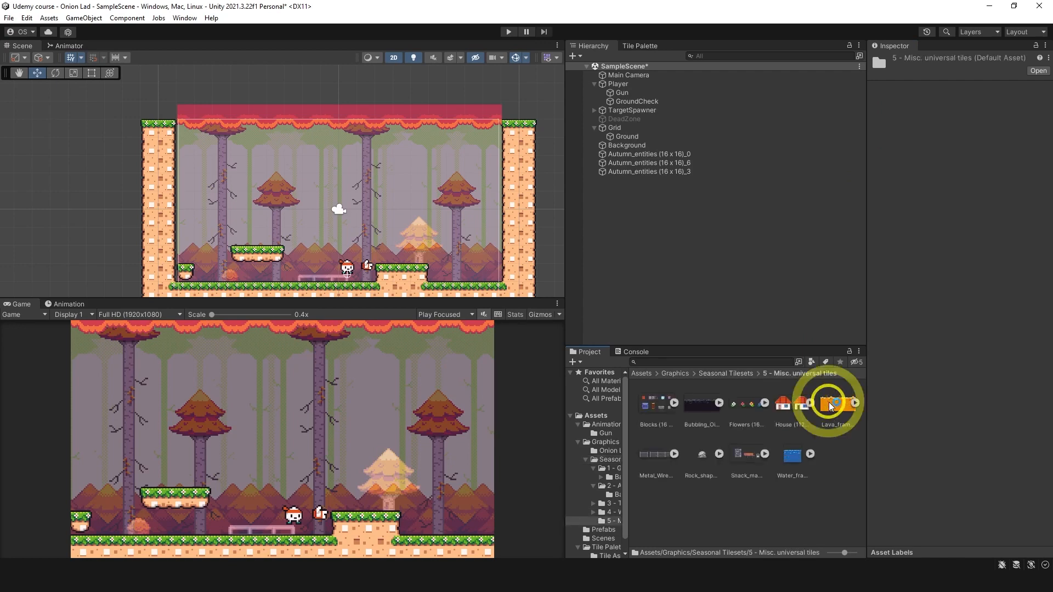
left_click(801, 403)
left_click(654, 403)
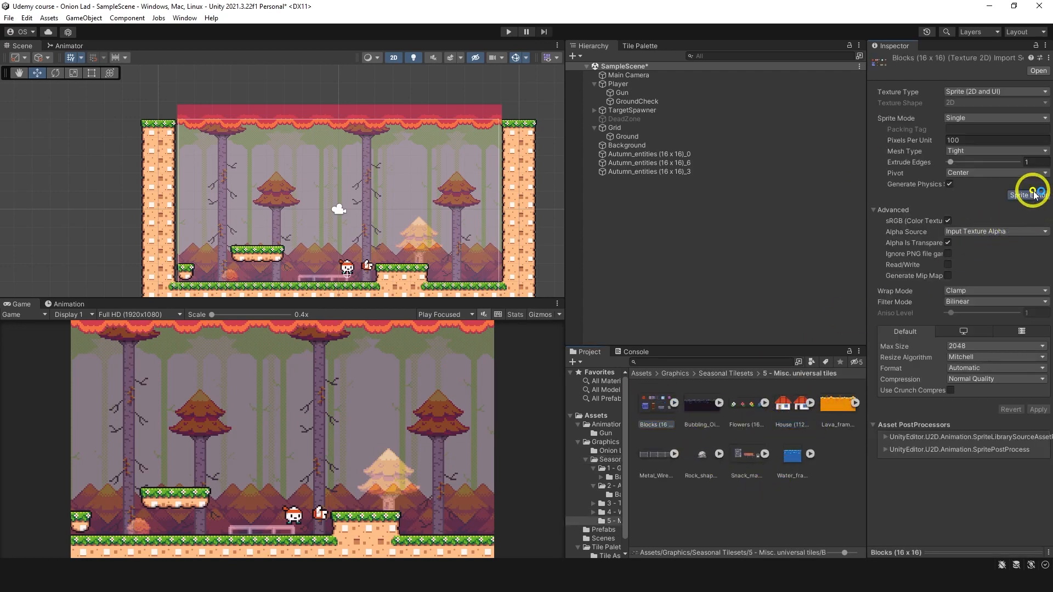
left_click(1028, 195)
left_click(871, 102)
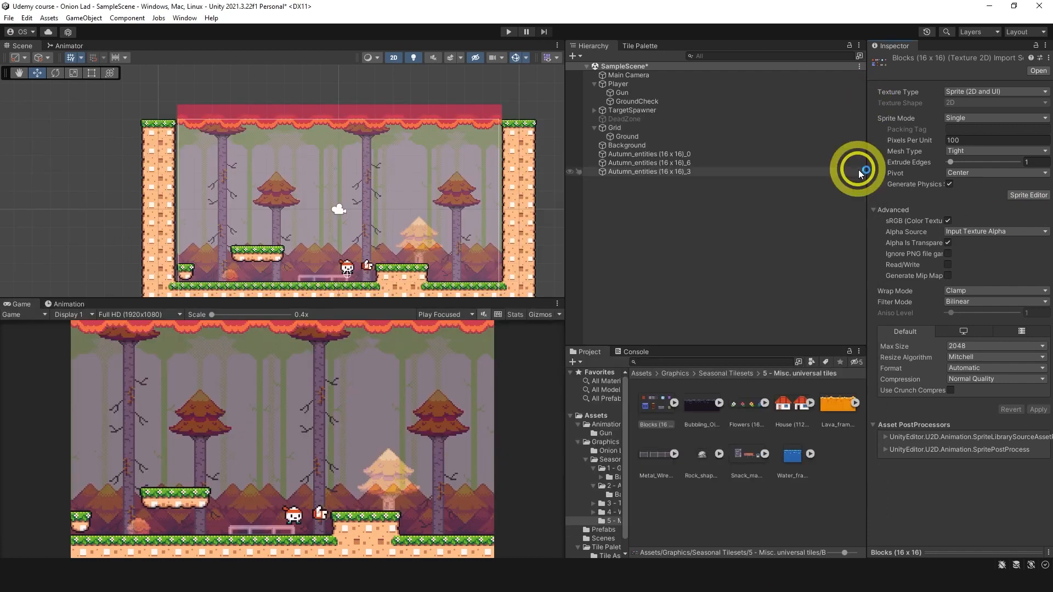
Step: Set the House (112 x 96) sheet to Sprite Mode Multiple, Pixels Per Unit 16, Compression None and Filter Mode Point (no filter), and apply
left_click(792, 405)
left_click(1017, 197)
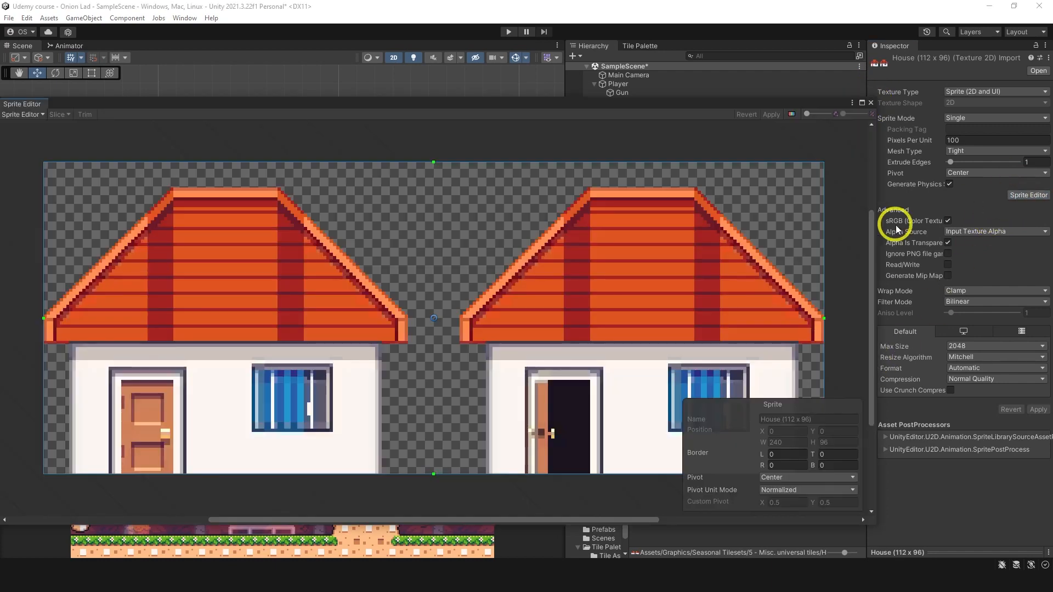
left_click(965, 379)
left_click(965, 391)
left_click(957, 302)
left_click(985, 313)
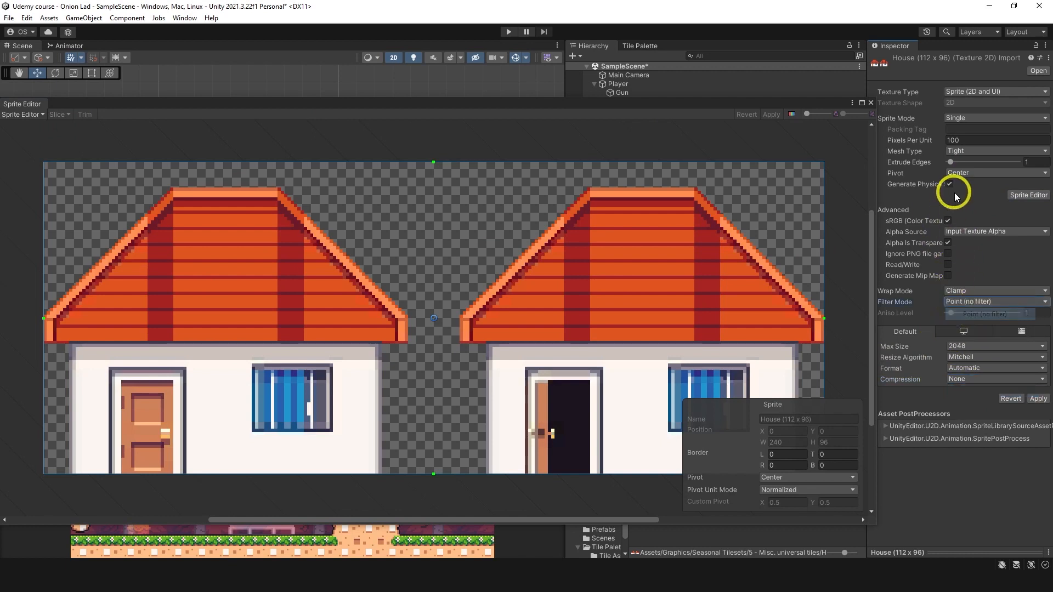
left_click(965, 140)
type("16")
left_click(974, 117)
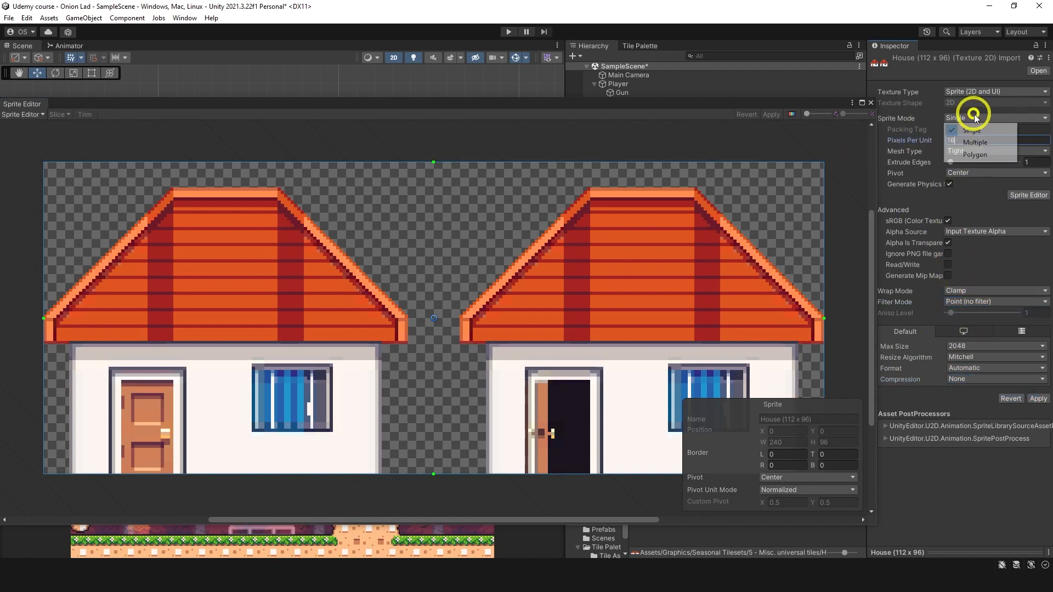
left_click(976, 142)
left_click(1036, 388)
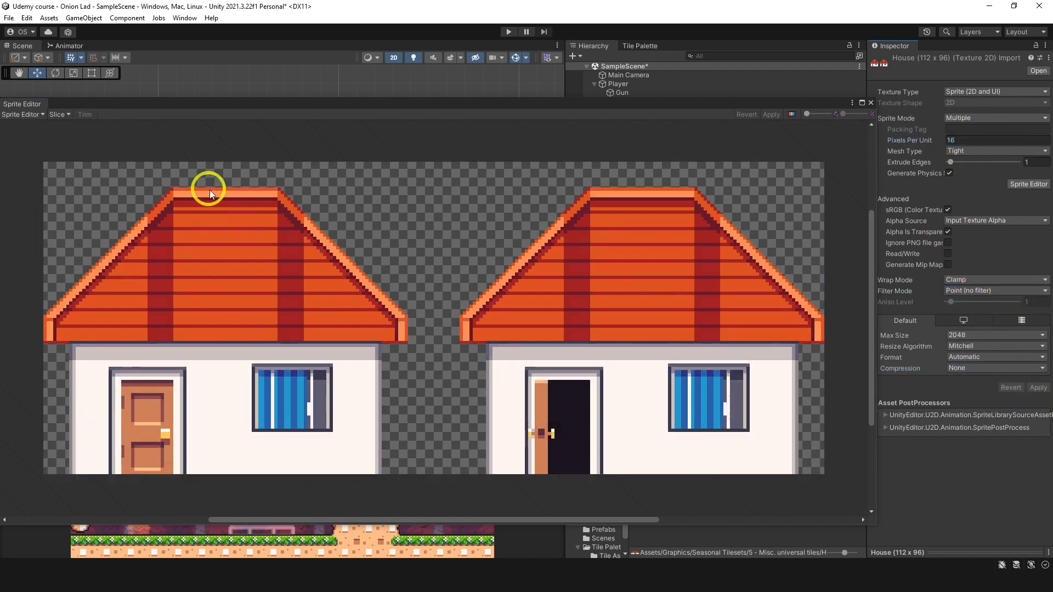
Step: Slice the House sheet with the Automatic type, apply the slices and close the Sprite Editor
left_click(59, 114)
left_click(144, 126)
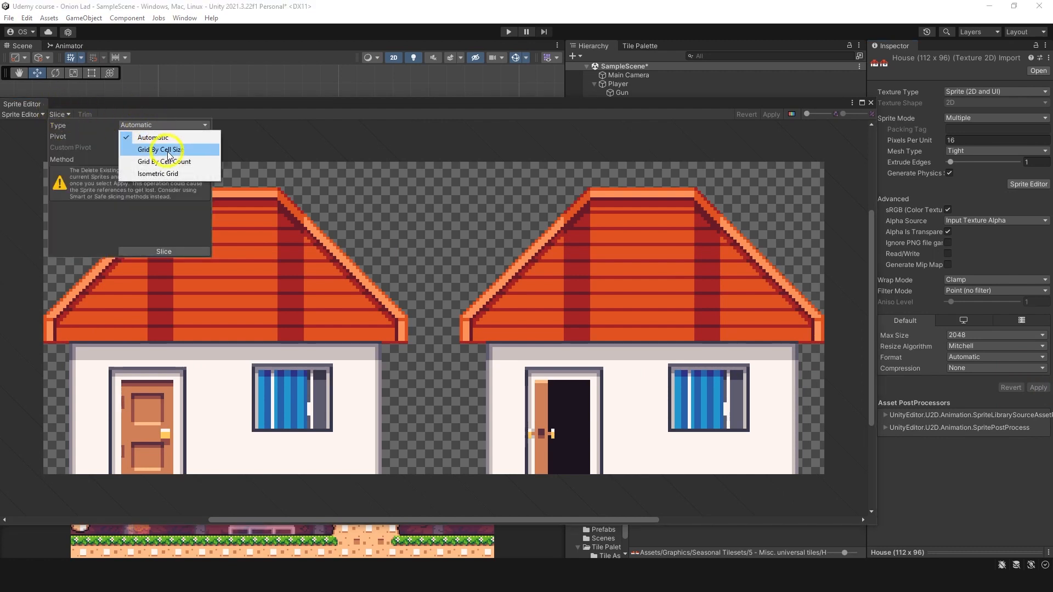
left_click(164, 149)
left_click(144, 124)
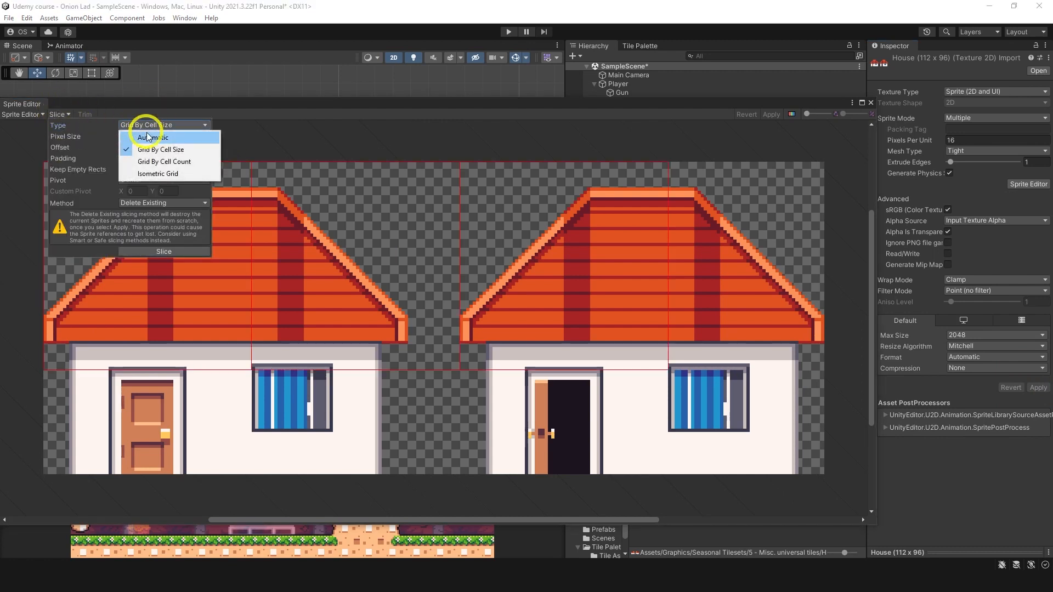
left_click(143, 135)
left_click(151, 251)
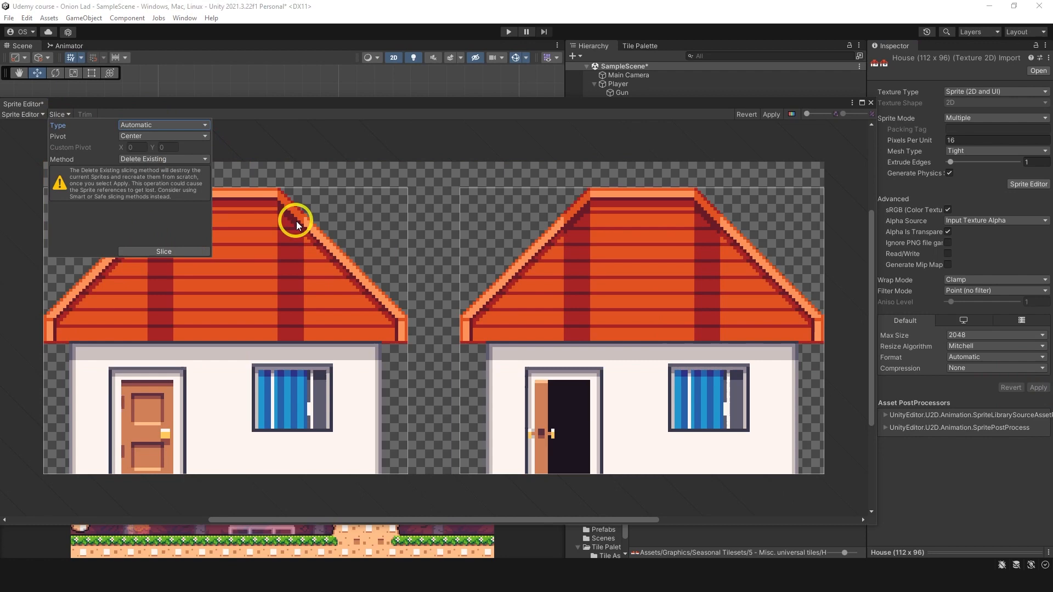
left_click(770, 114)
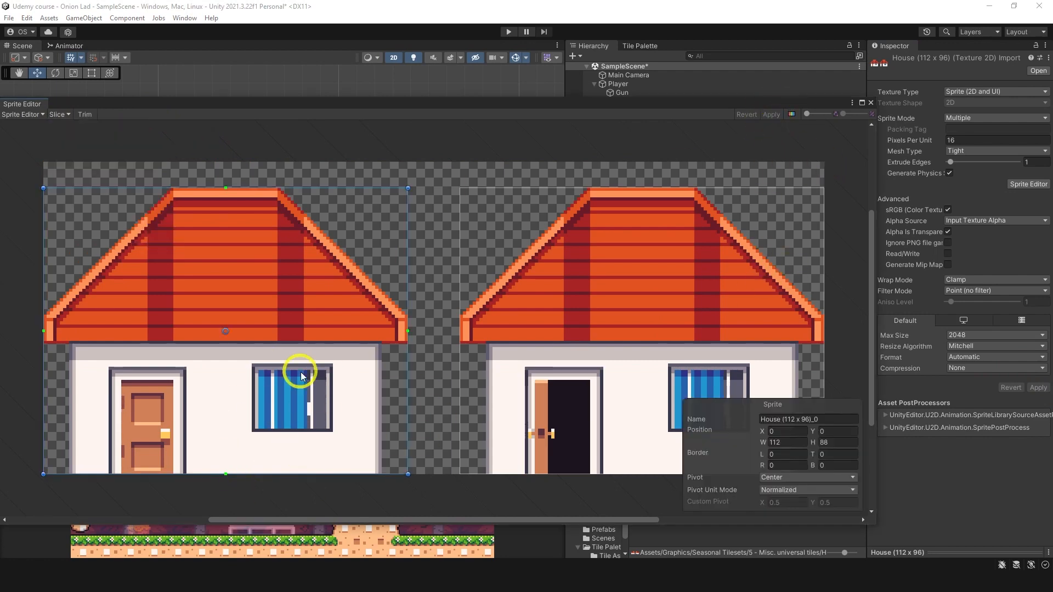
left_click(871, 103)
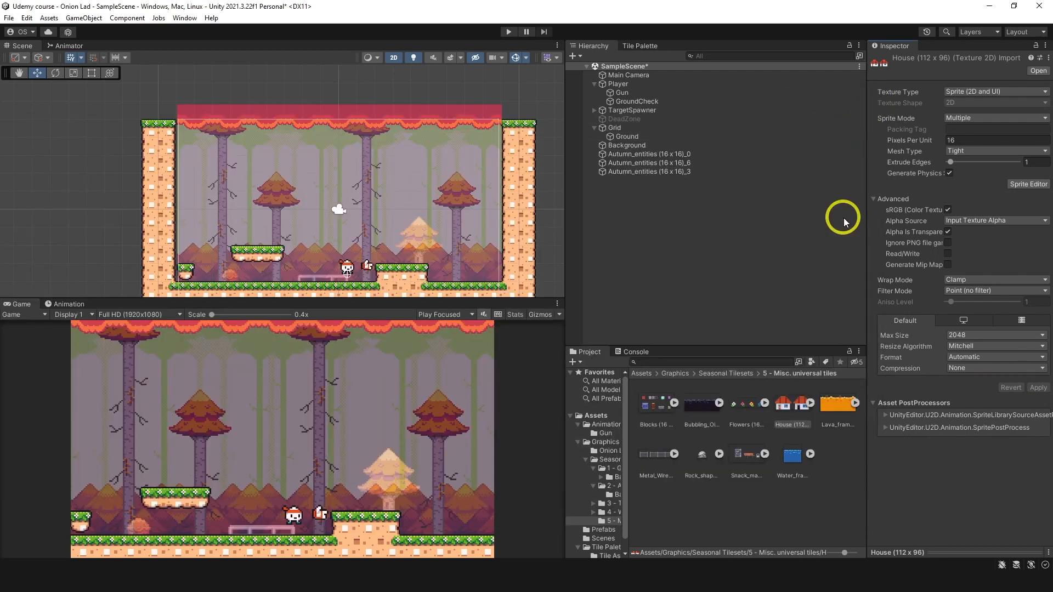
Step: Place the closed-door house sprite to the right of the raised block at X 7.23, Y -2.69, with its scale set to 0.5
left_click(811, 404)
left_click(810, 455)
left_click_drag(837, 402, 324, 236)
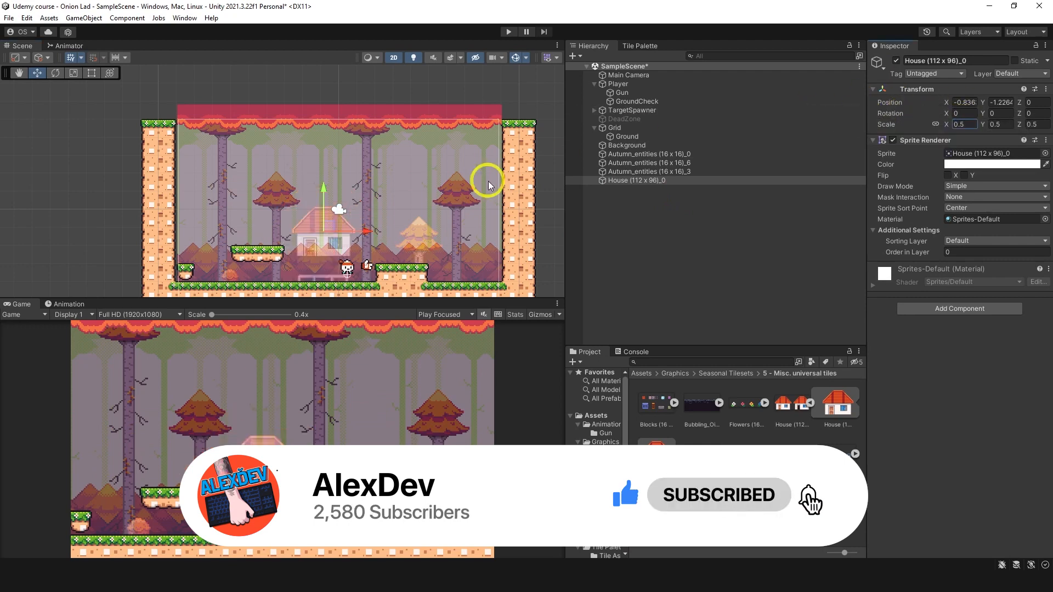
left_click_drag(327, 230, 479, 253)
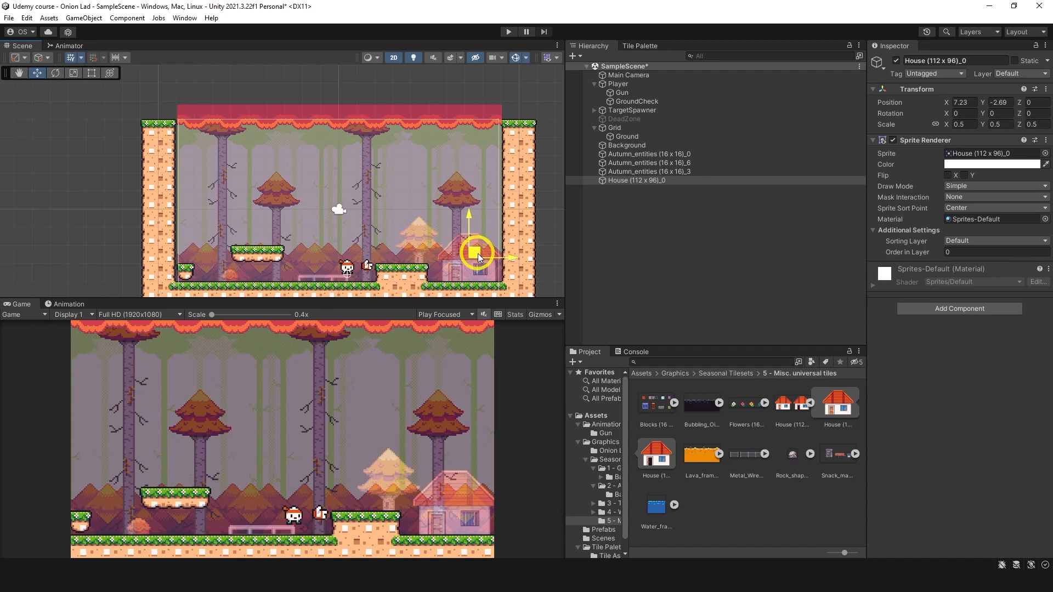
Step: Examine the Water_frames (16 x 32) sheet in the Sprite Editor
left_click(674, 463)
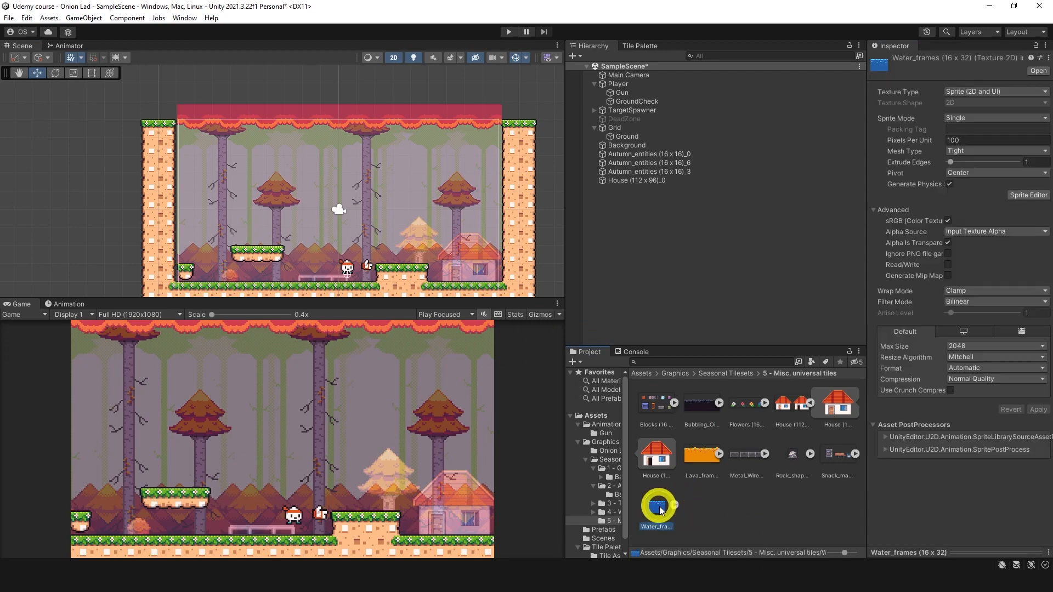
left_click(1027, 197)
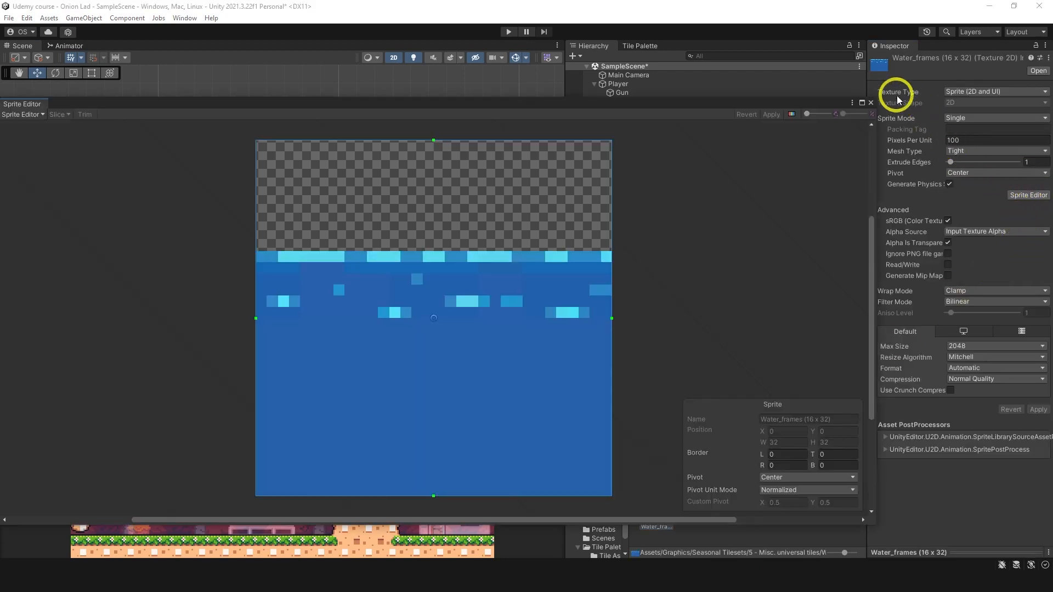
left_click(871, 103)
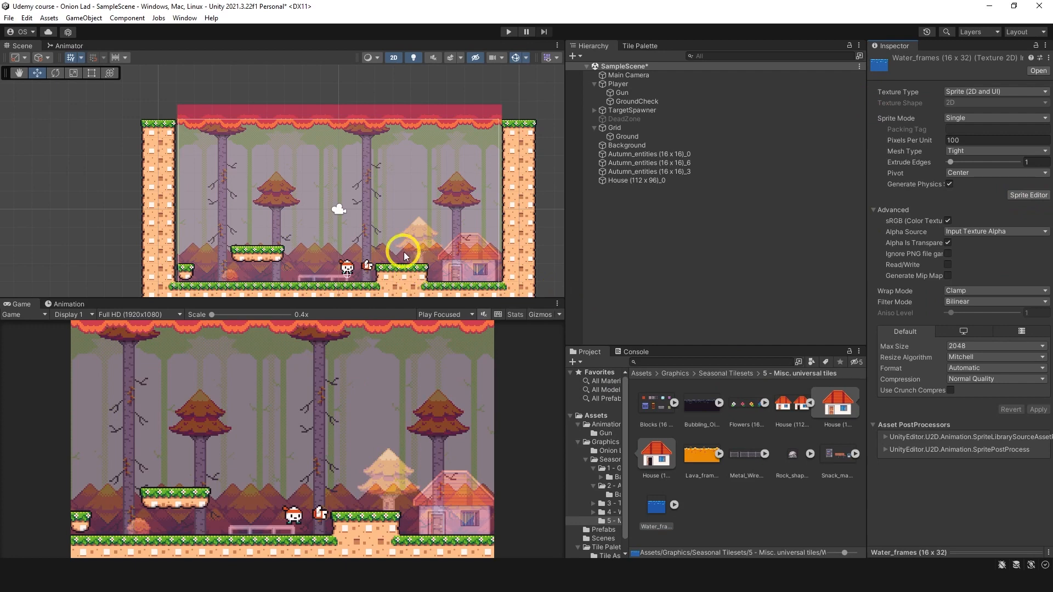
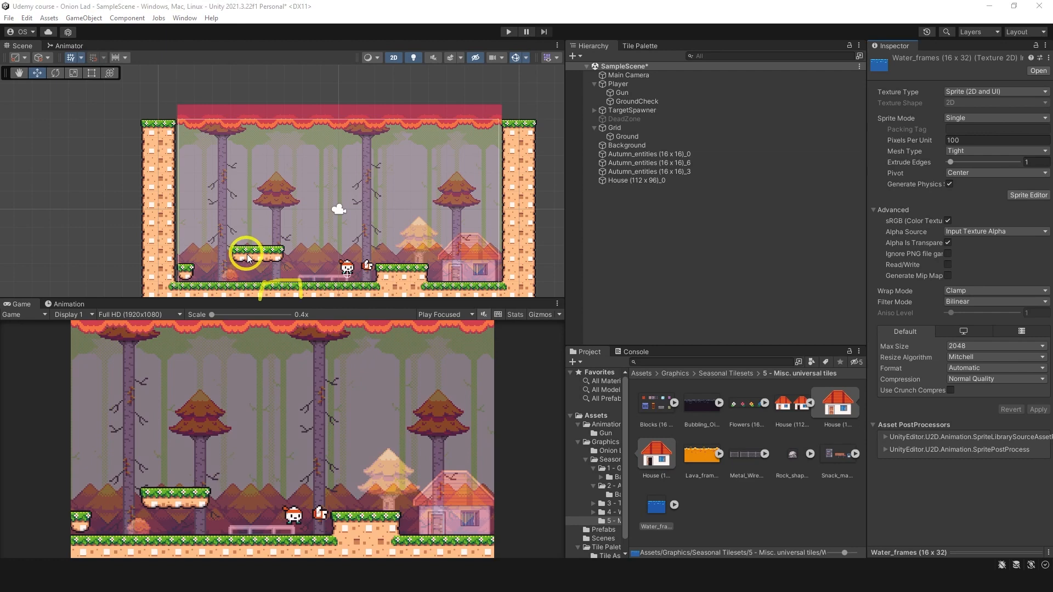
Step: Erase the floating platform at the left side of the level from the Ground tilemap
left_click(639, 46)
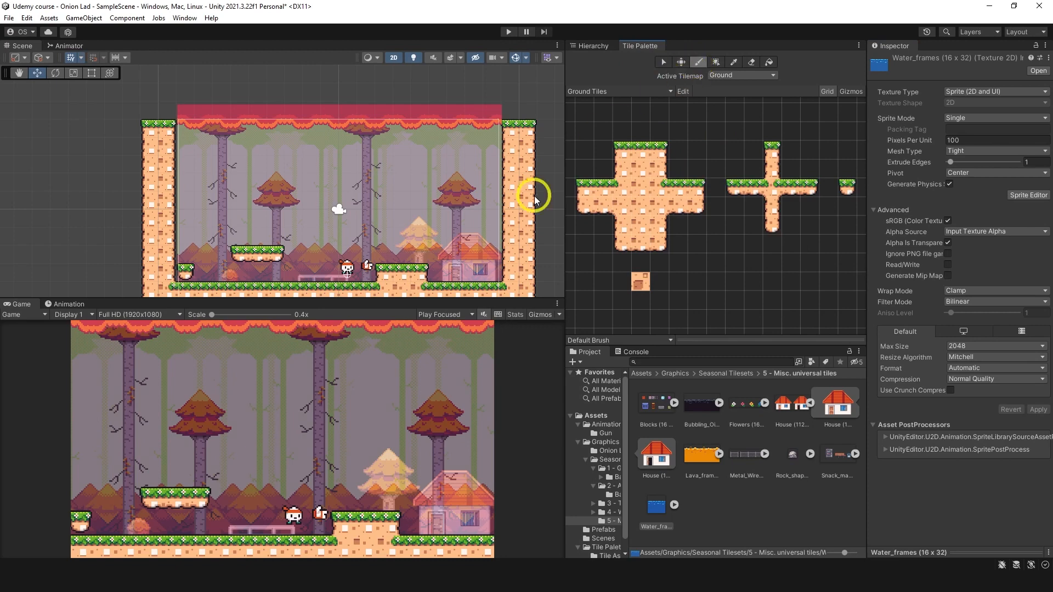
left_click(239, 256)
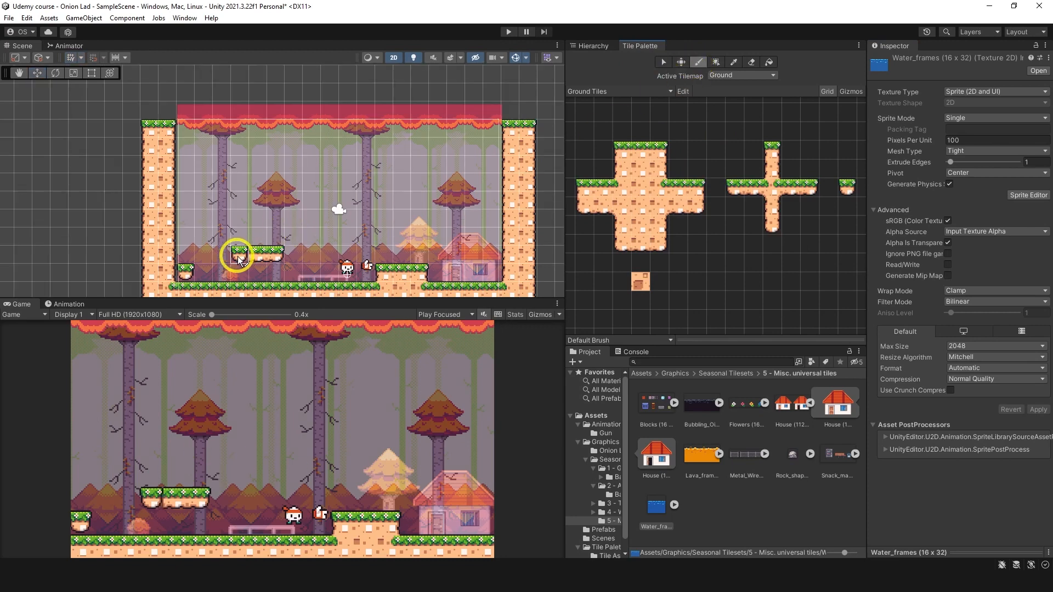
left_click(238, 256, "shift")
middle_click_drag(334, 242, 354, 204)
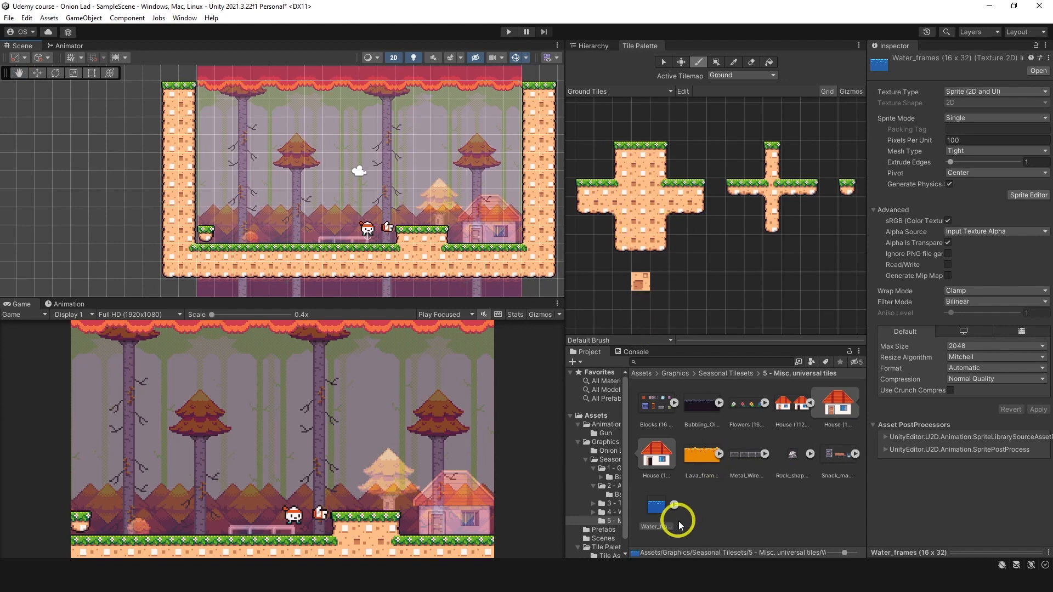
Step: Set the Water_frames (16 x 32) sheet to Filter Mode Point (no filter), Pixels Per Unit 16 and Sprite Mode Multiple, applying on the way into the Sprite Editor
left_click(657, 509)
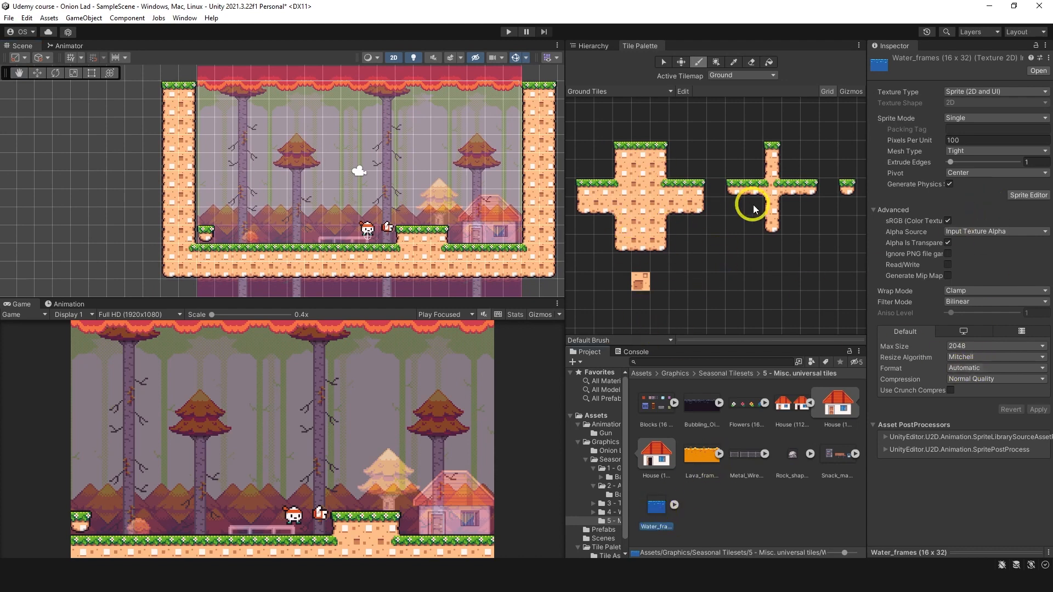
middle_click_drag(763, 246, 775, 198)
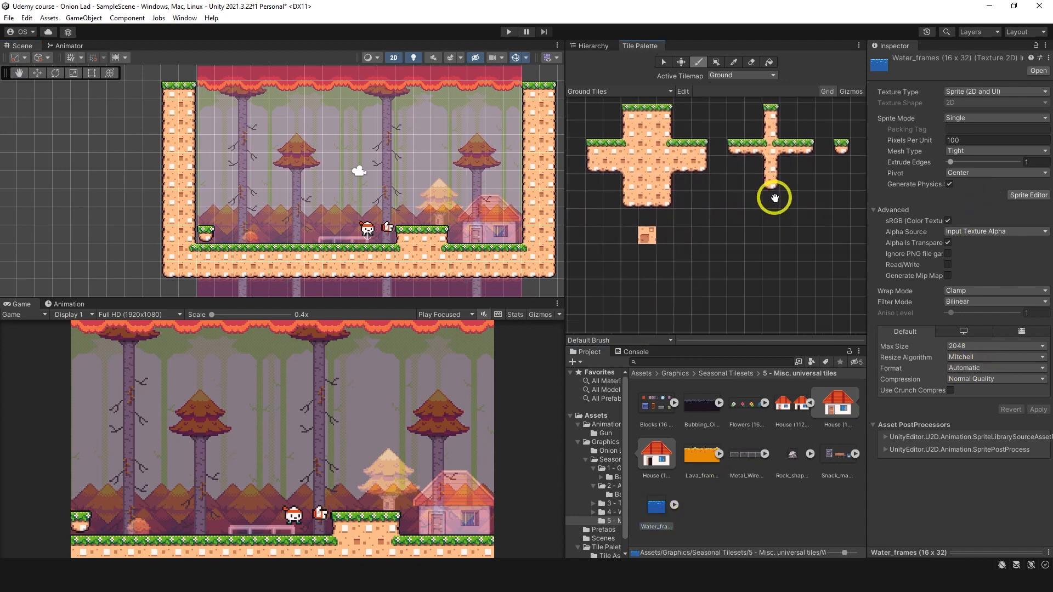
left_click(965, 301)
left_click(965, 310)
left_click(965, 368)
left_click(966, 380)
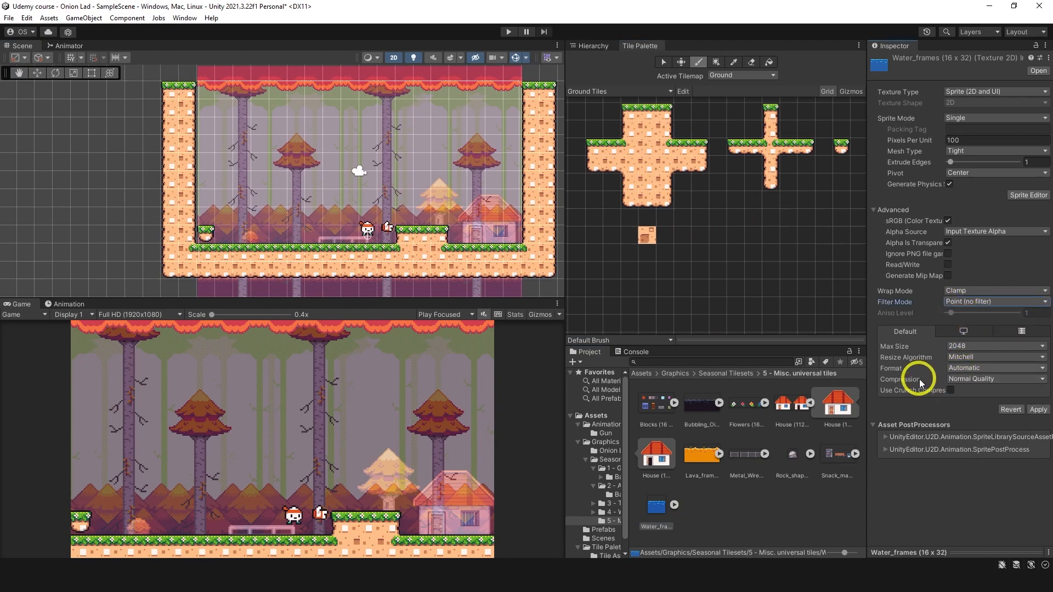
left_click(952, 379)
left_click(973, 407)
type("16")
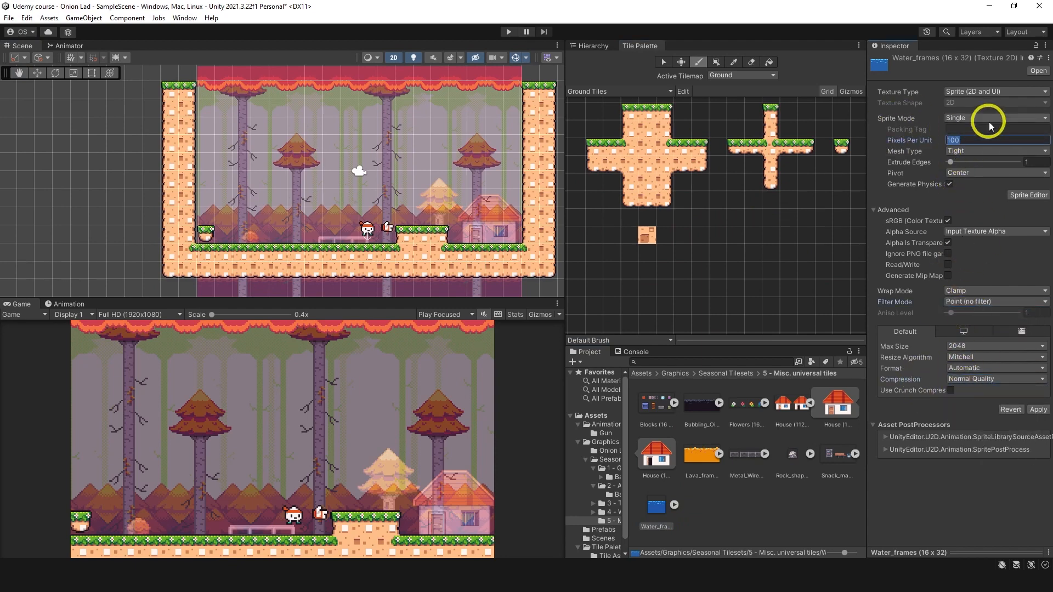
left_click(987, 118)
left_click(971, 141)
left_click(1018, 185)
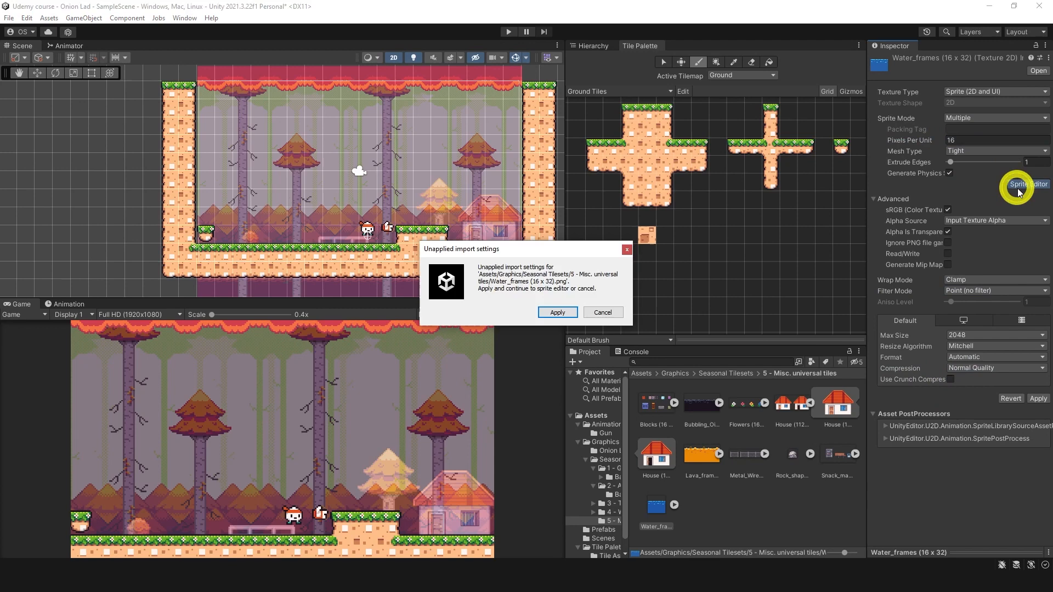
left_click(552, 313)
Step: Slice the Water_frames sheet by Grid By Cell Size with a pixel size of 16 x 16
left_click(58, 114)
left_click(124, 125)
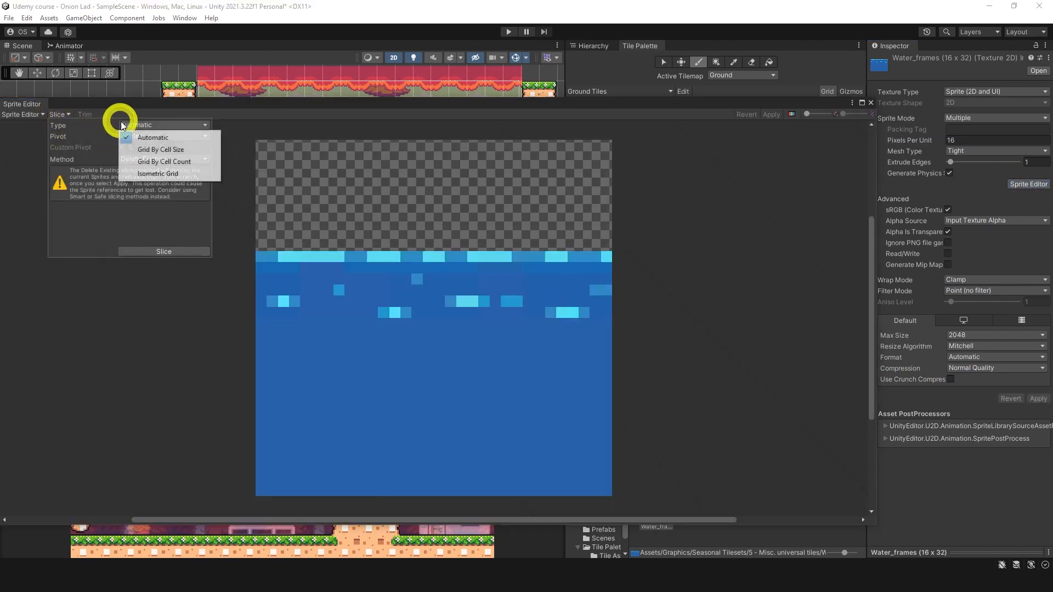
left_click(146, 145)
left_click(72, 135)
type("16")
key("Tab")
type("16")
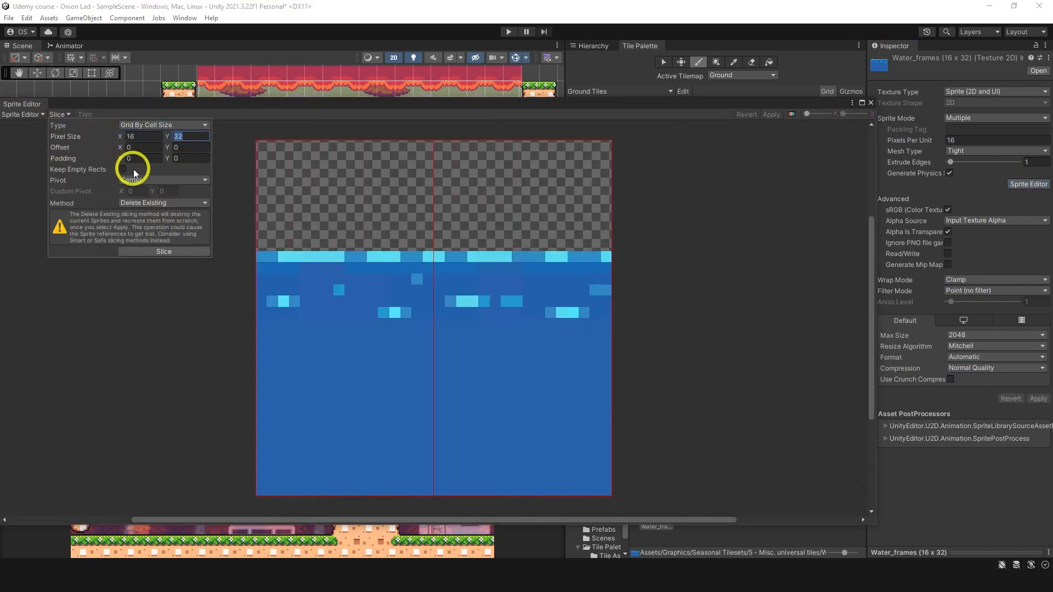
left_click(160, 252)
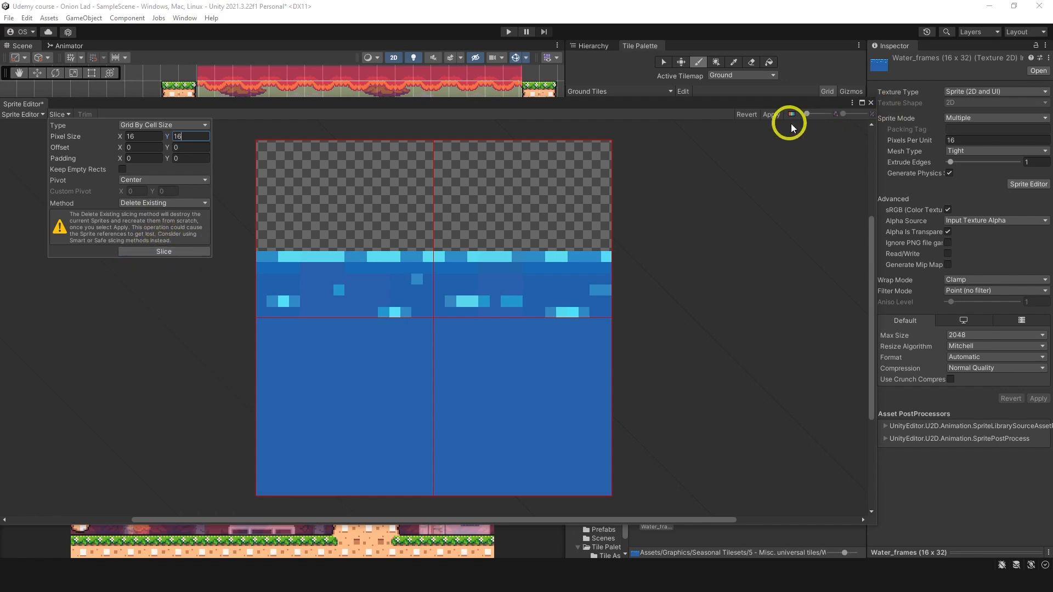
Step: Move the two upper water slices down to Y 6, apply the slices and close the Sprite Editor
left_click(771, 114)
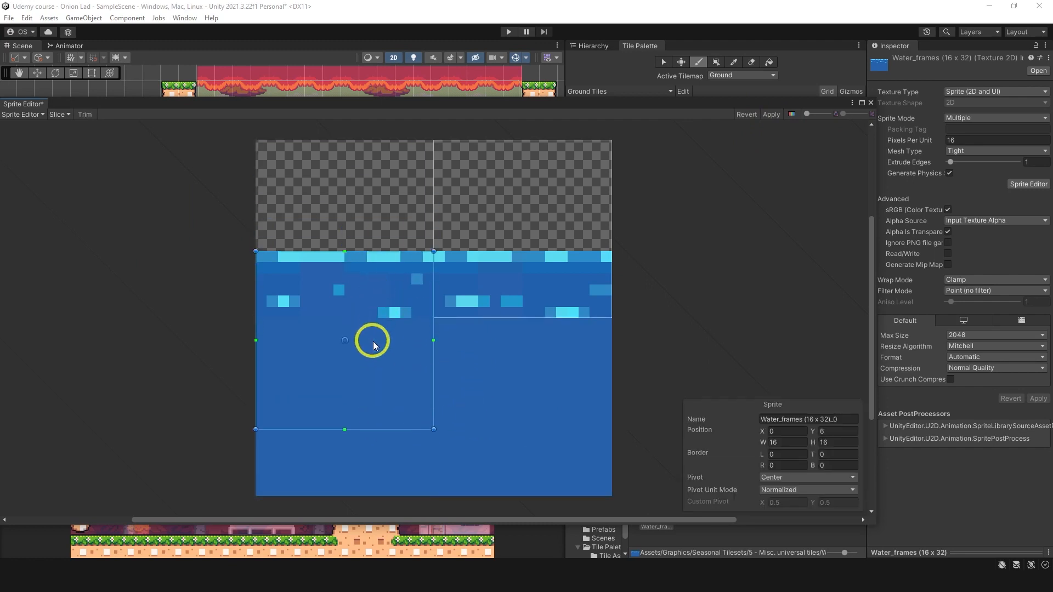
left_click_drag(496, 297, 527, 394)
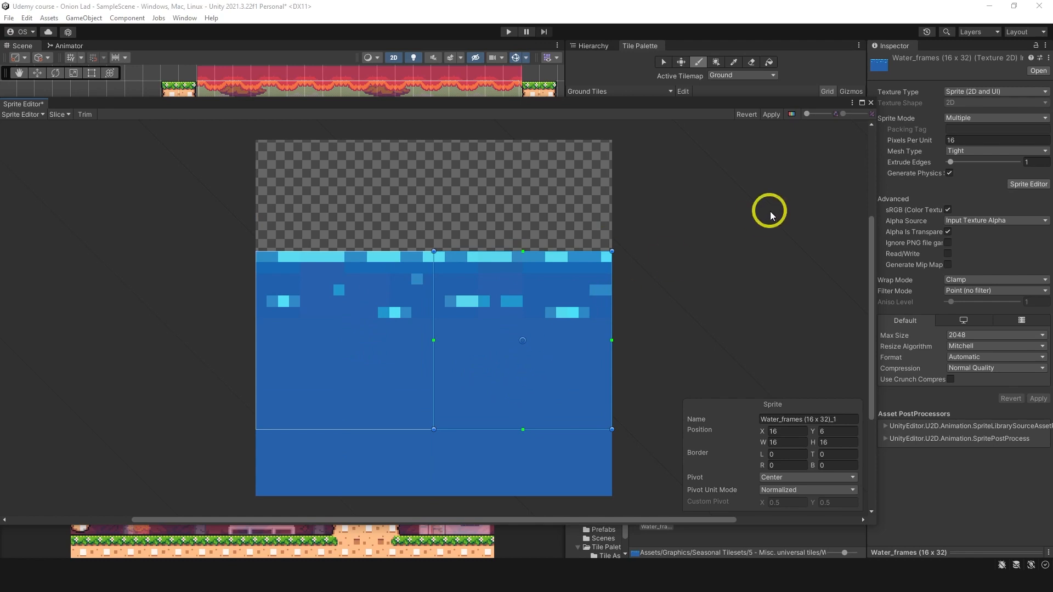
left_click(772, 114)
left_click(871, 103)
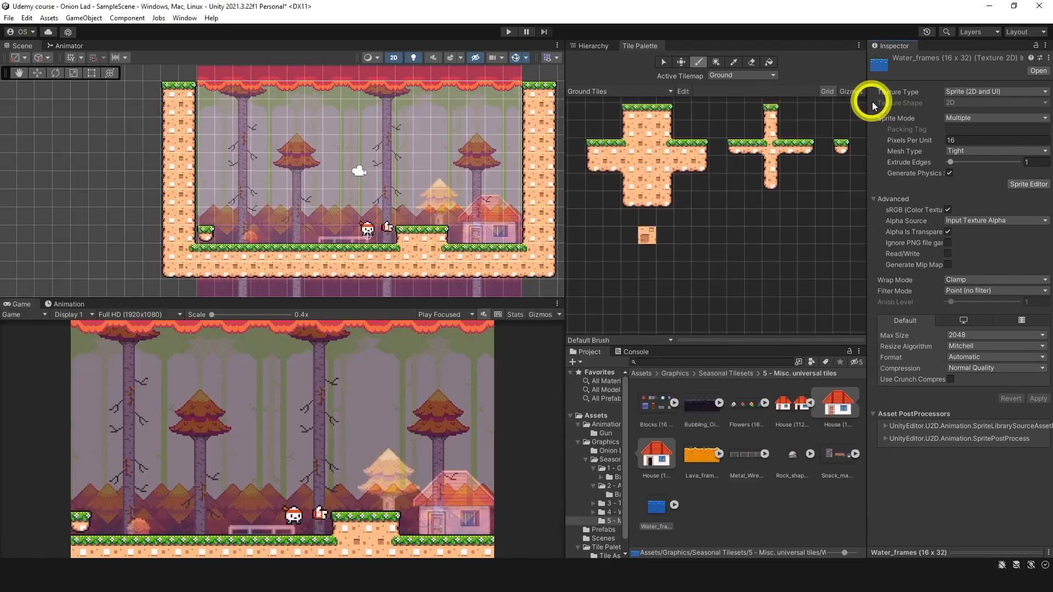
Step: Add the Water_frames sheet to the Ground Tiles palette below the ground tiles, generating its tiles into the Tile Assets folder
left_click_drag(661, 494, 703, 281)
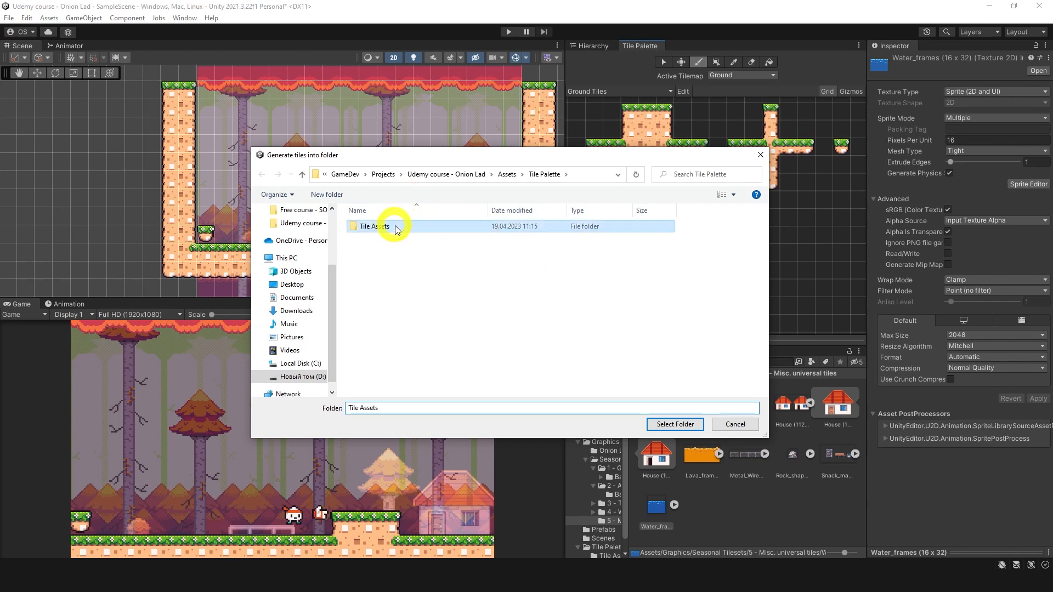
double_click(401, 227)
left_click(675, 424)
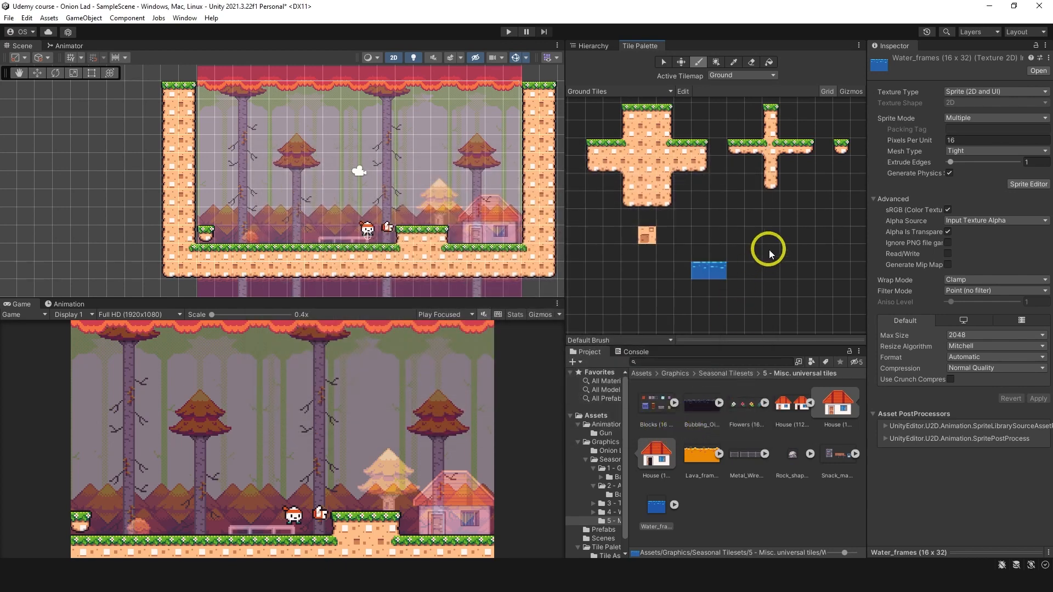
Step: Set the Water_frames sheet's Compression to None and apply the import settings
left_click(965, 369)
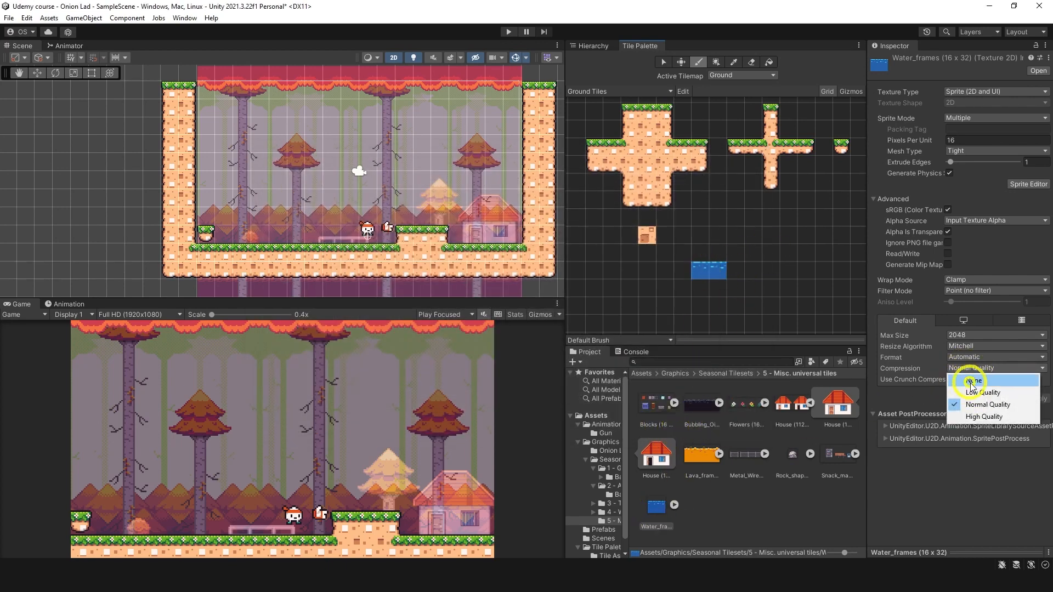
left_click(964, 373)
left_click(1038, 389)
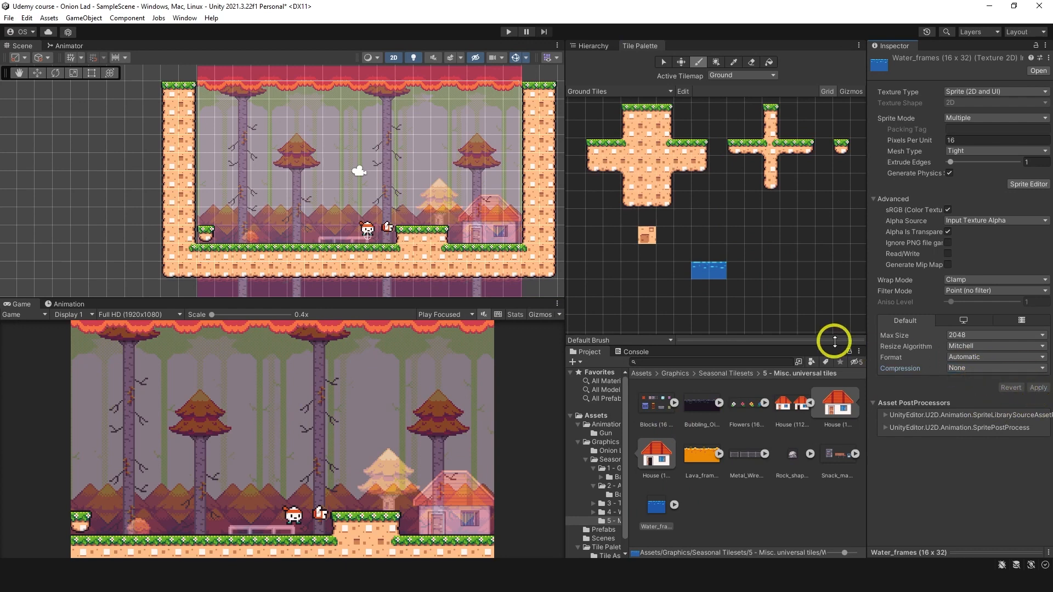
Step: Try the two-tile water block in the grassy floor and in the air left of the player
left_click(705, 272)
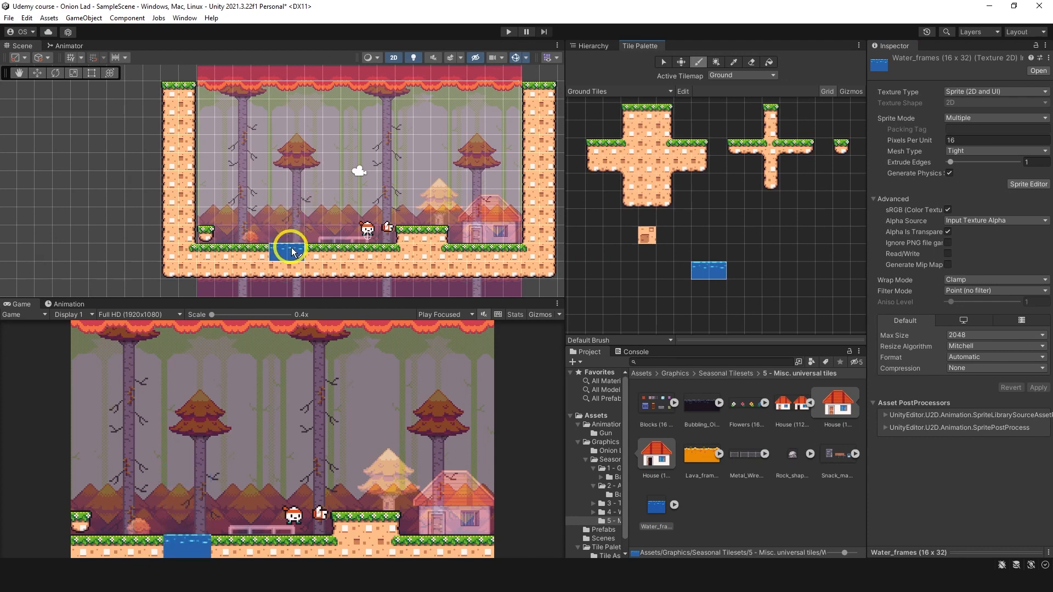
left_click(662, 510)
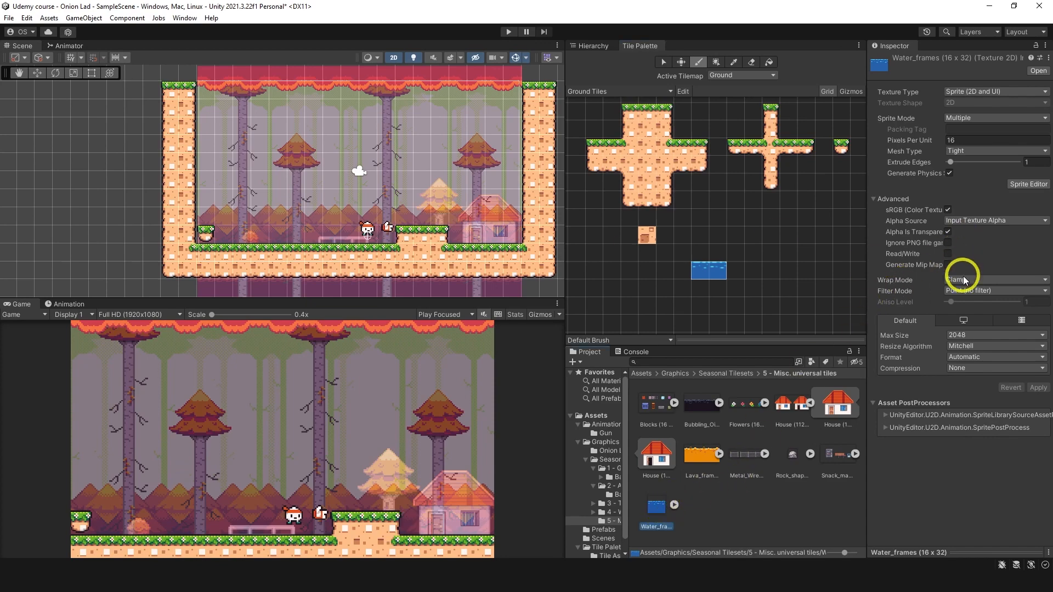
scroll(290, 251, "up", 10)
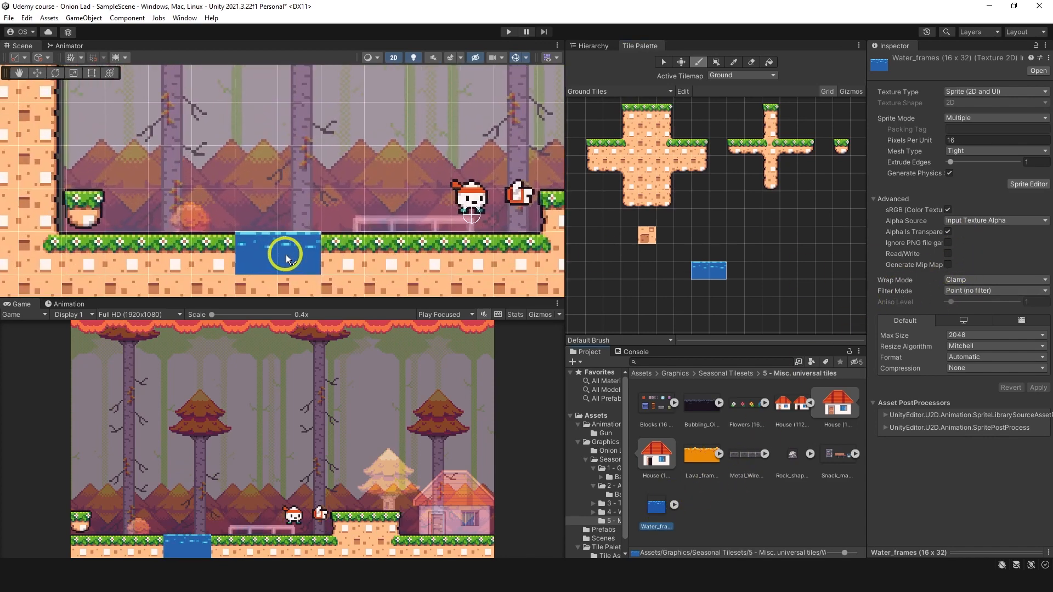
scroll(307, 225, "down", 8)
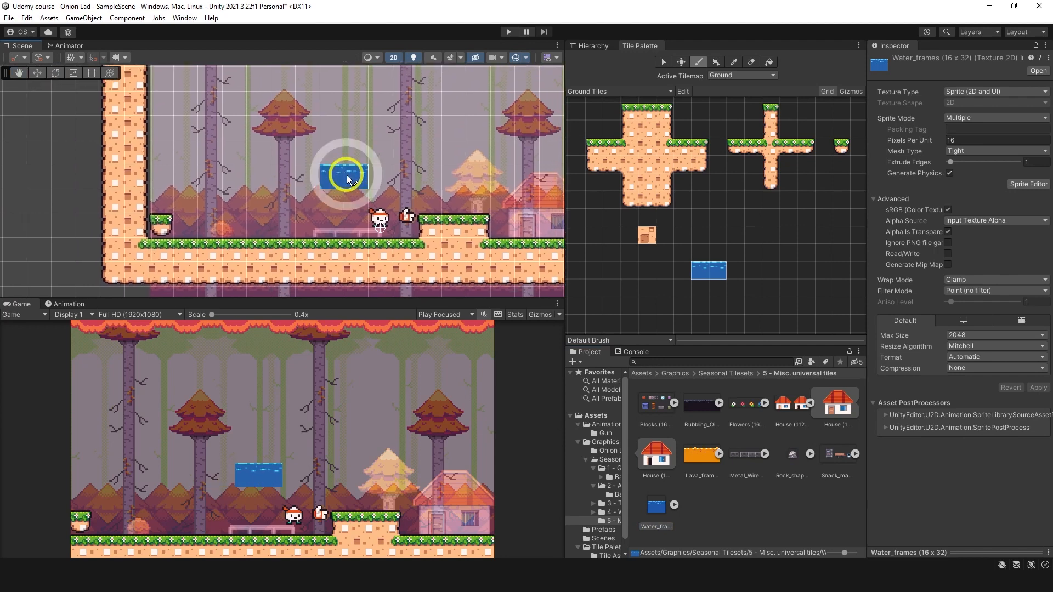
left_click(777, 281)
key("ctrl+z")
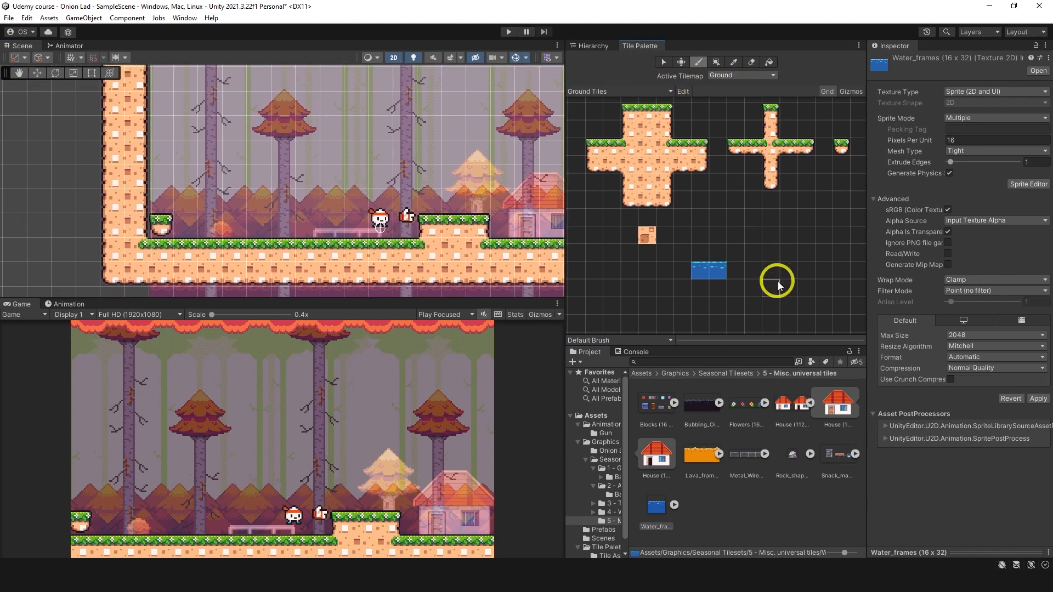
left_click(745, 148)
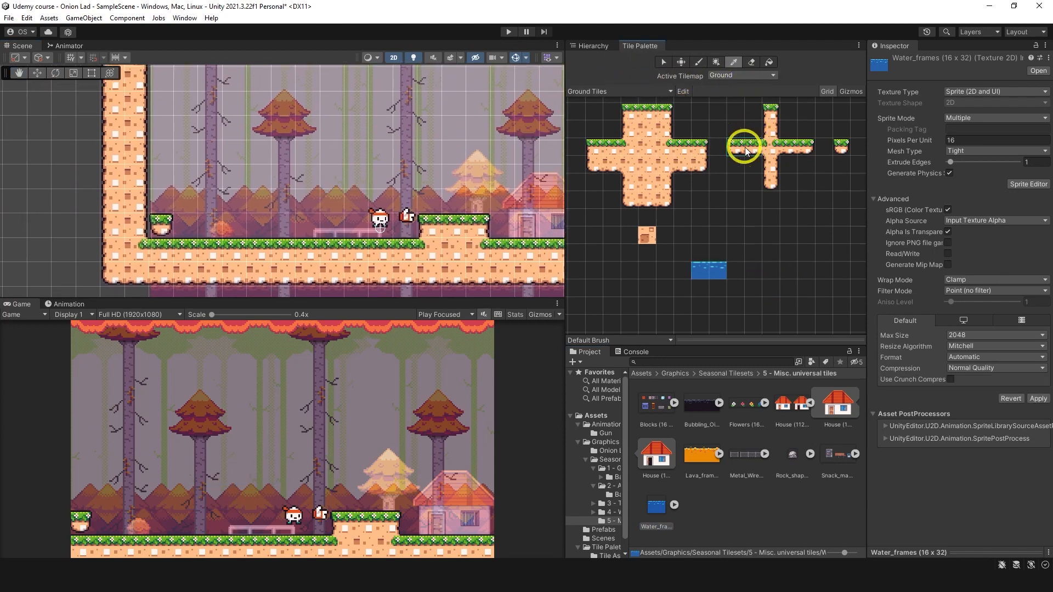
left_click(242, 220)
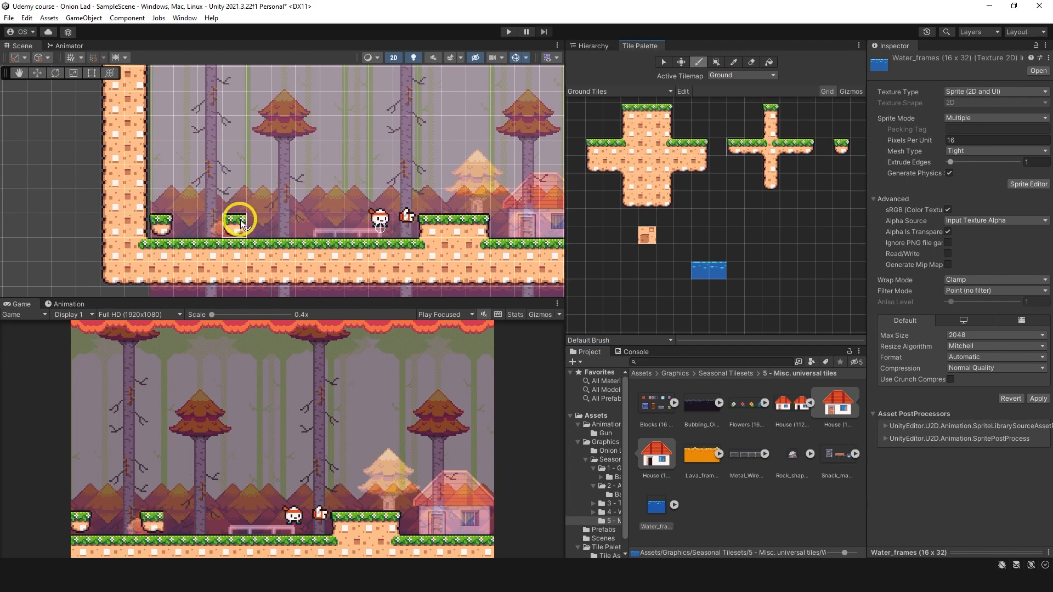
middle_click_drag(346, 167, 350, 158)
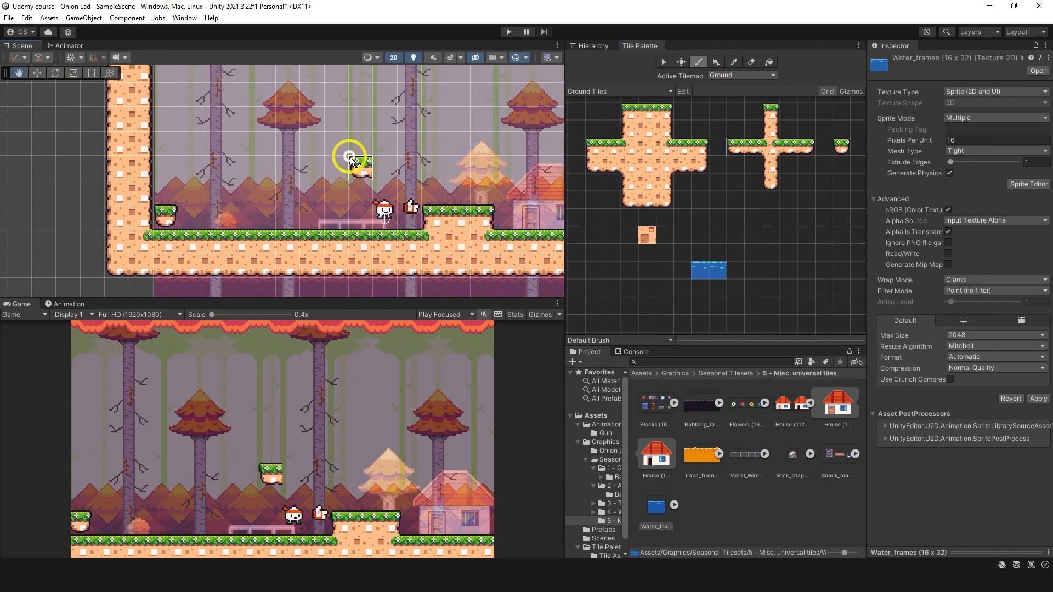
left_click(701, 163)
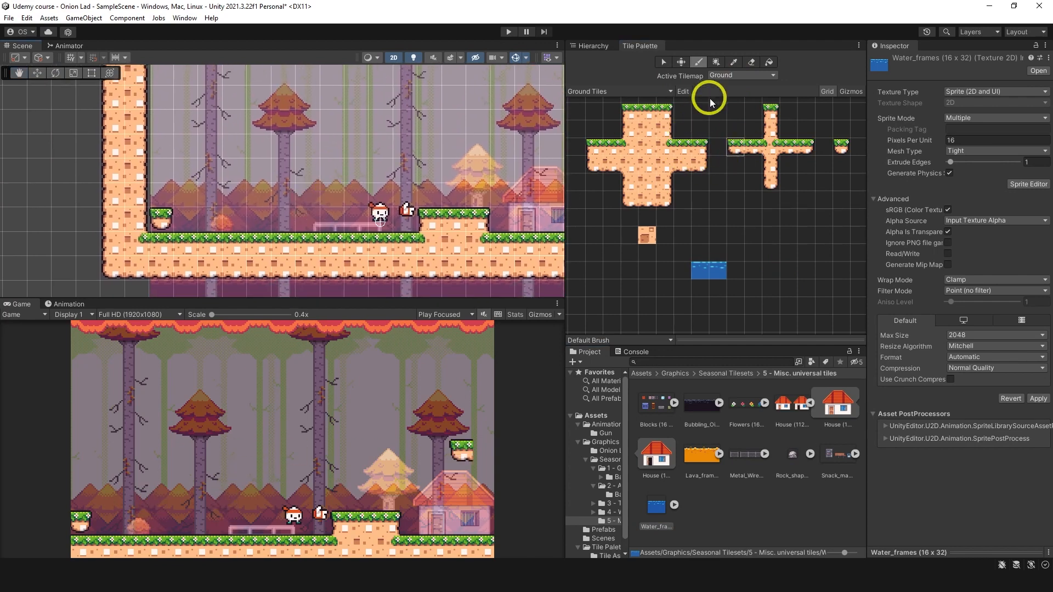
left_click(626, 149)
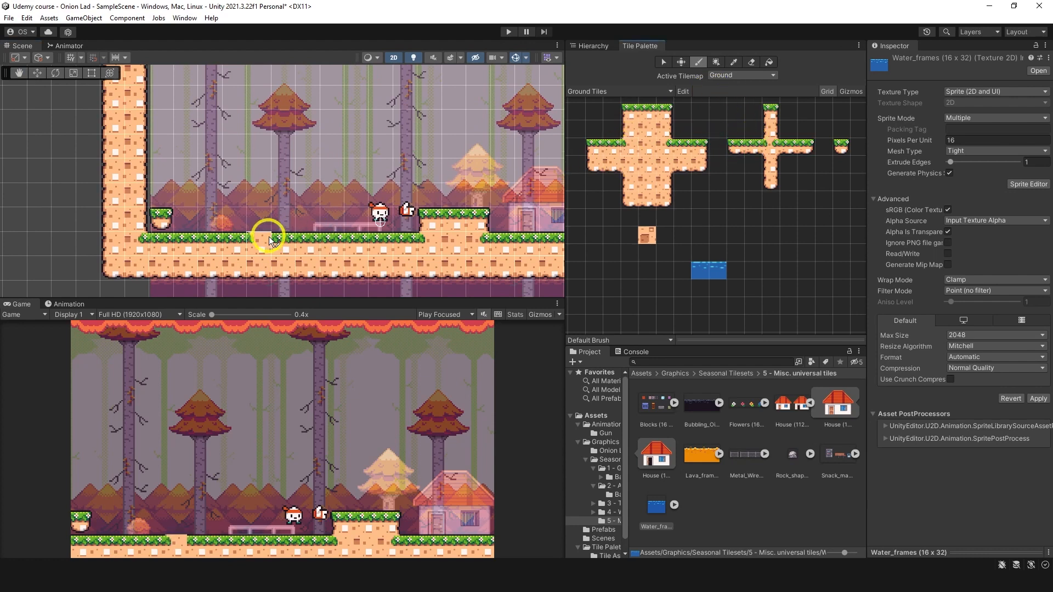
Step: Open a two-tile-wide gap in the floor left of the player, capping its sides with the palette's right-end and left-end ground tiles
middle_click_drag(692, 145, 689, 162)
left_click(698, 164)
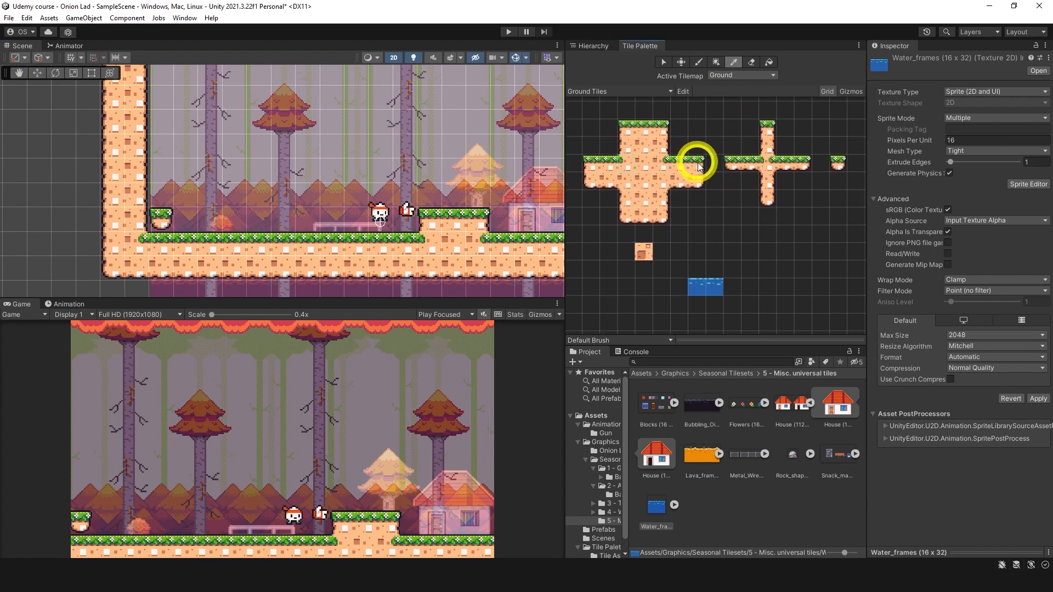
left_click(263, 271)
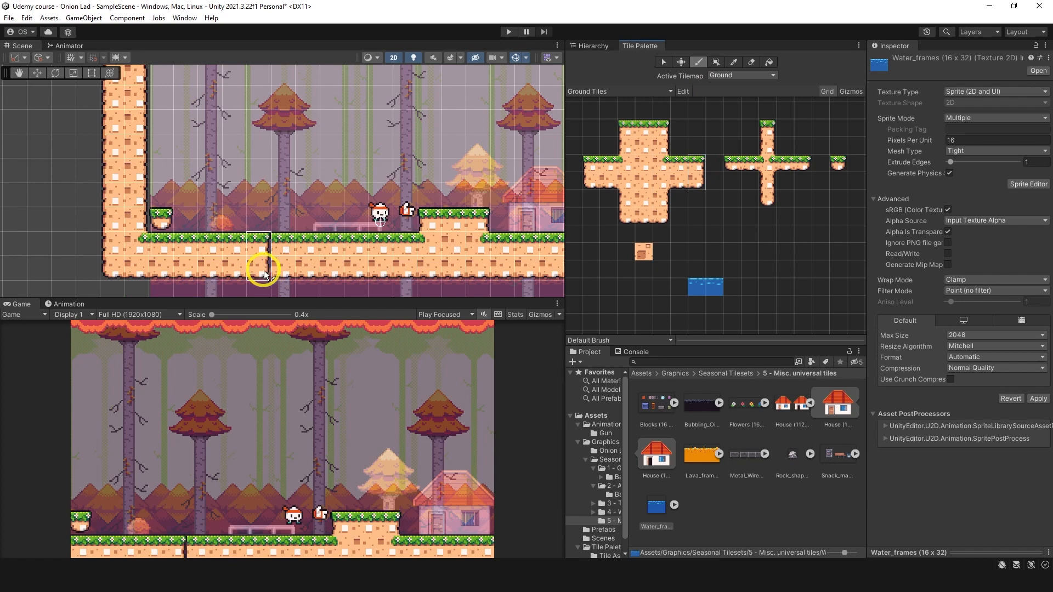
left_click(291, 269)
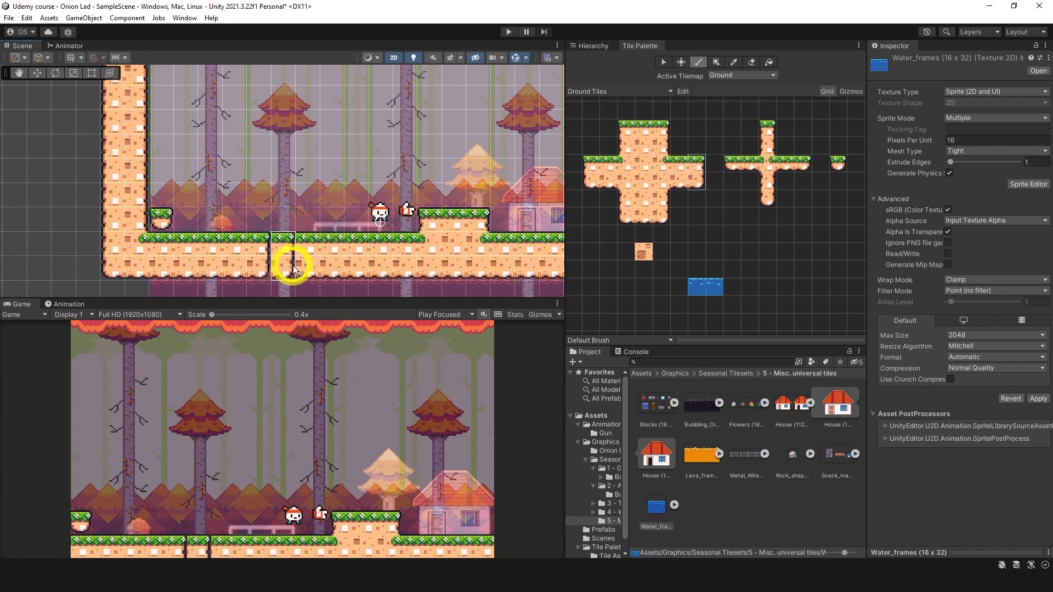
left_click_drag(293, 269, 305, 267, "shift")
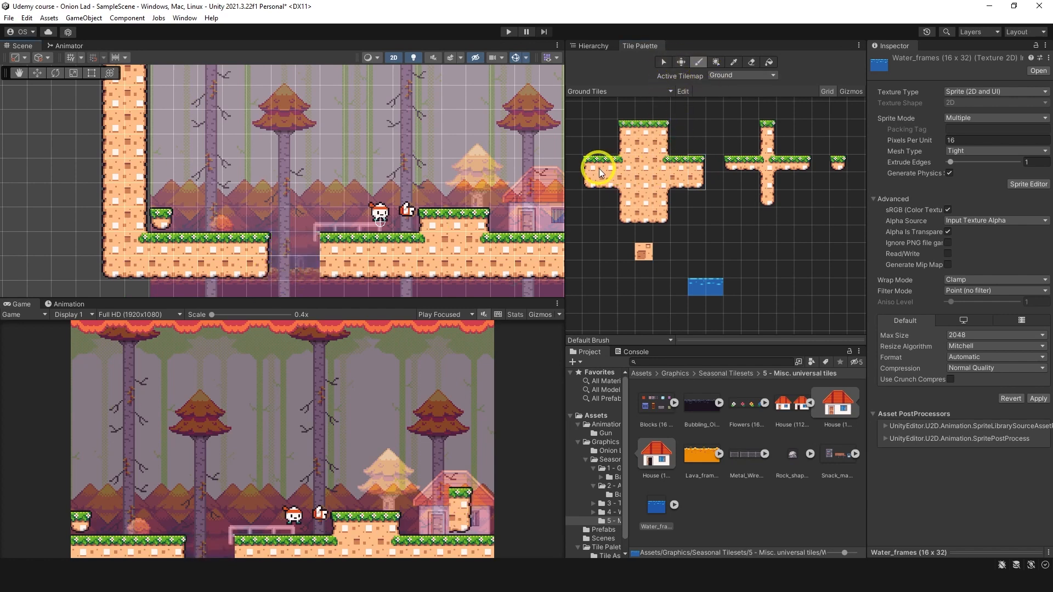
left_click_drag(599, 169, 587, 186)
left_click(312, 281)
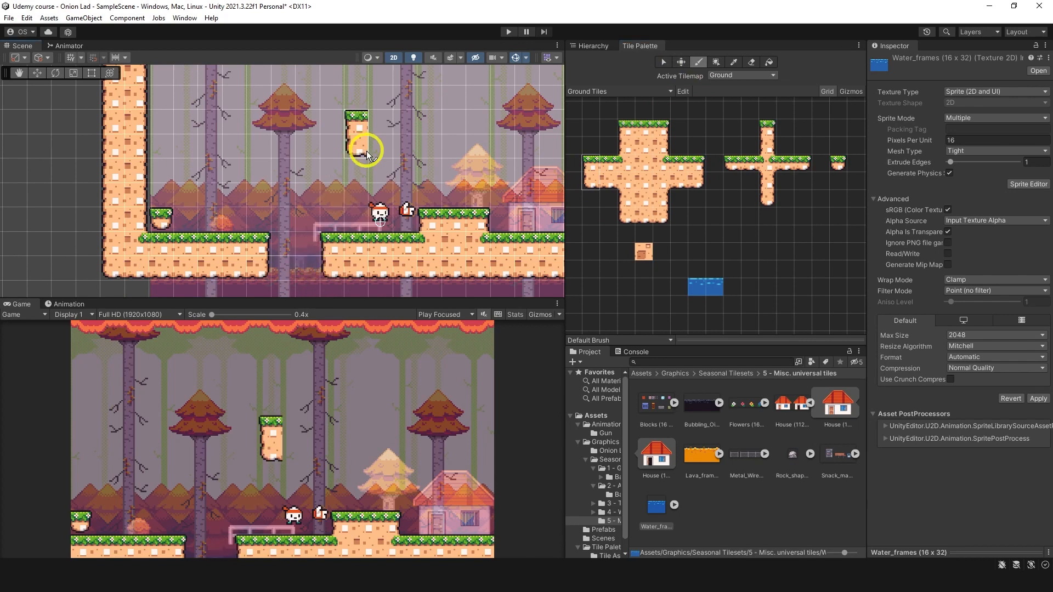
Step: Apply the pending Water_frames import settings and move the railing fence sprite onto the grass behind the player
left_click(598, 49)
left_click(636, 172)
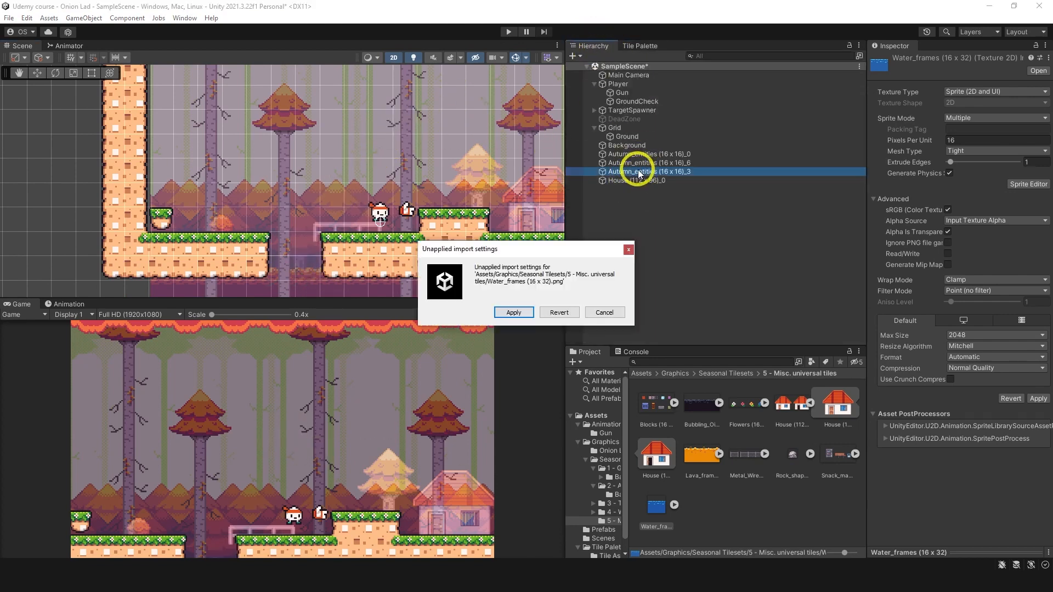
left_click(514, 313)
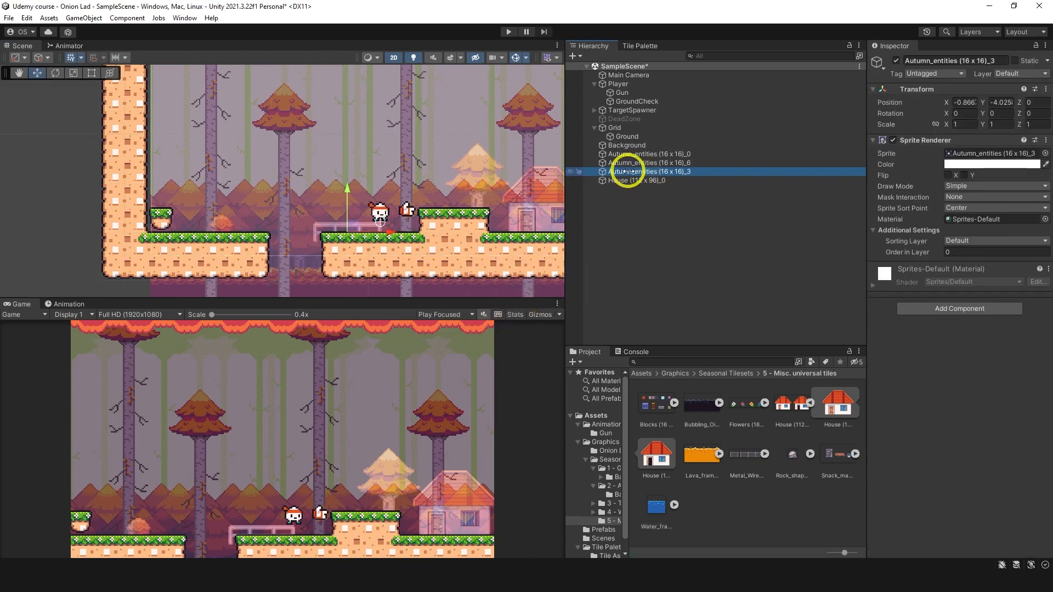
left_click_drag(346, 219, 365, 227)
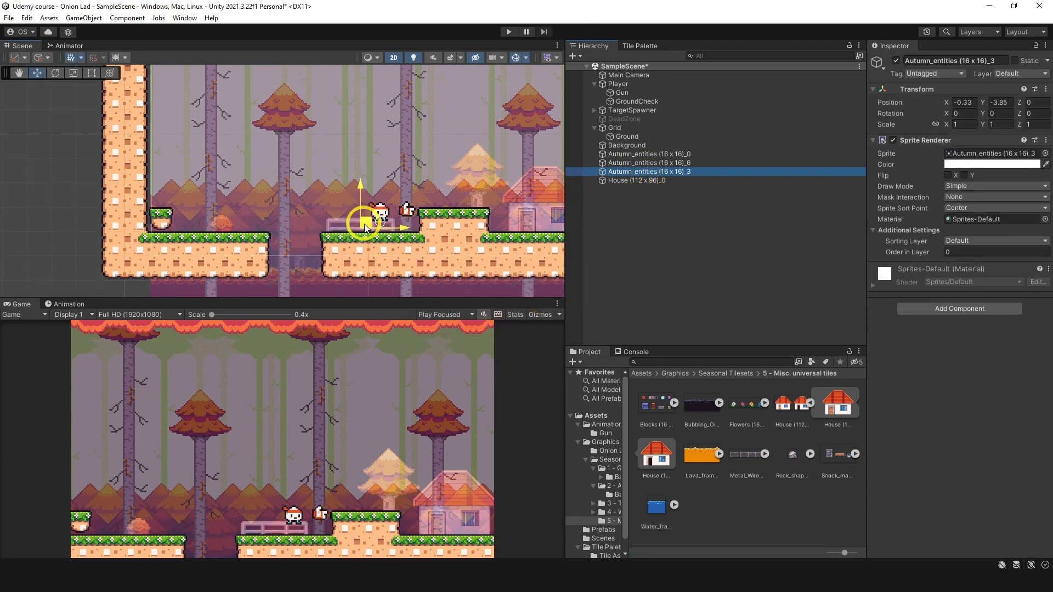
Step: Set the Sorting Layer of the three Autumn_entities sprites and the house sprite to Decor
left_click(637, 181)
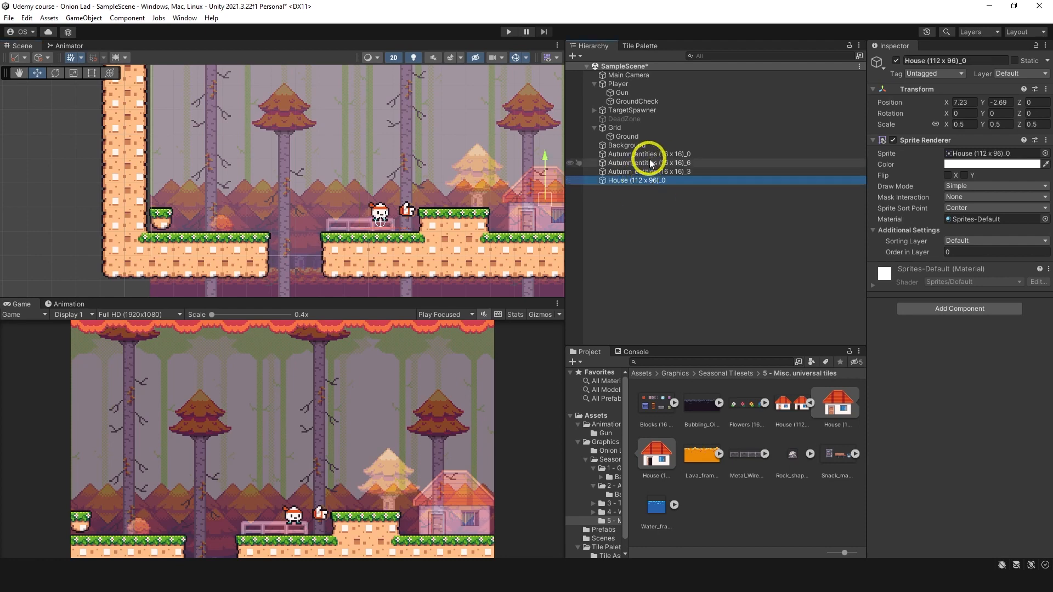
left_click(651, 158, "shift")
left_click(959, 241)
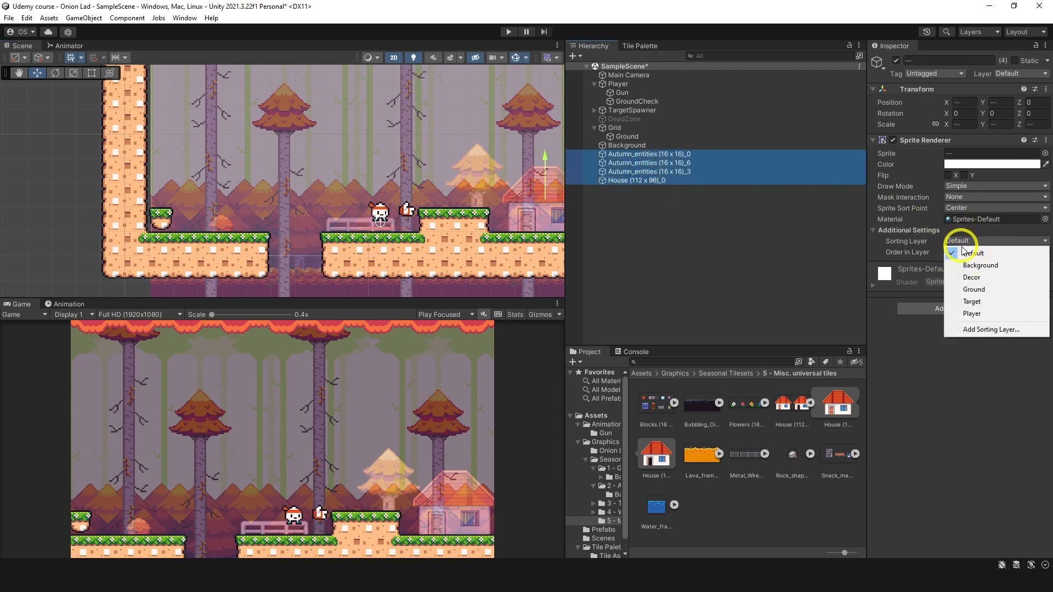
left_click(972, 277)
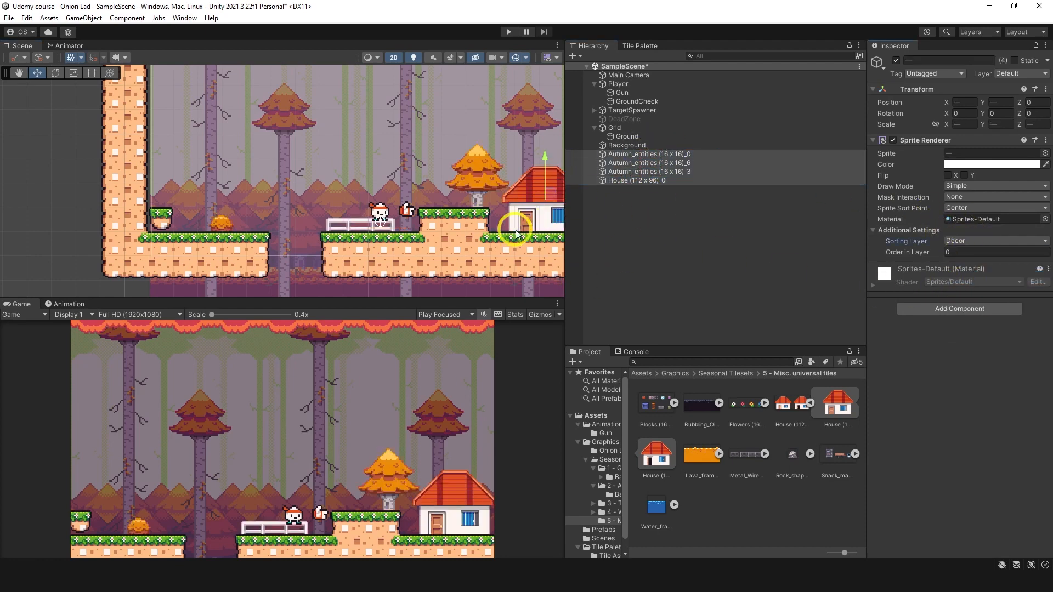
Step: Group the four decorative sprites under a new empty parent object named Decor
right_click(625, 178)
left_click(669, 321)
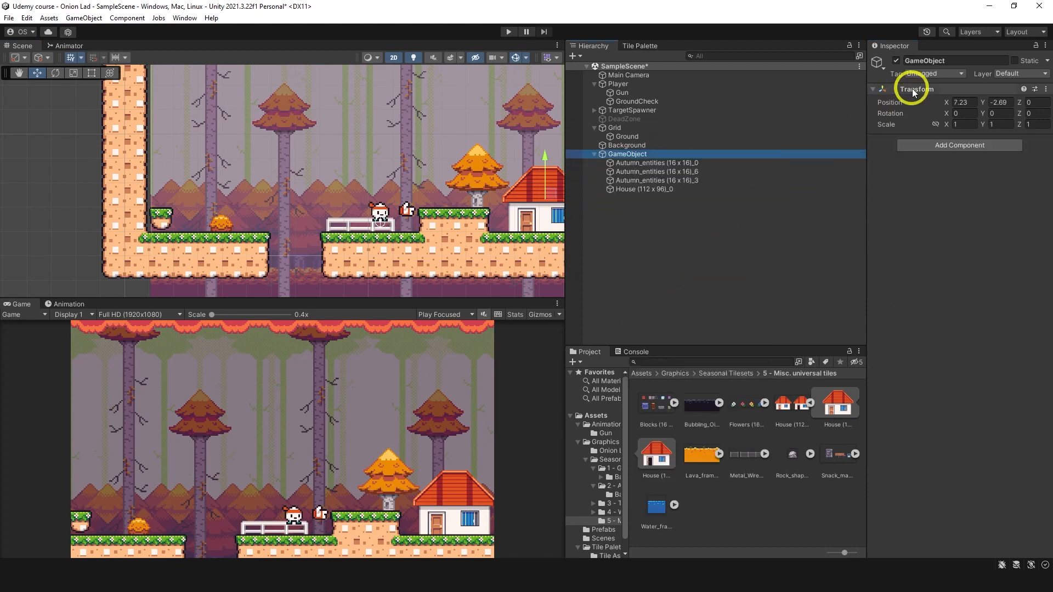
left_click(948, 61)
type("Decor")
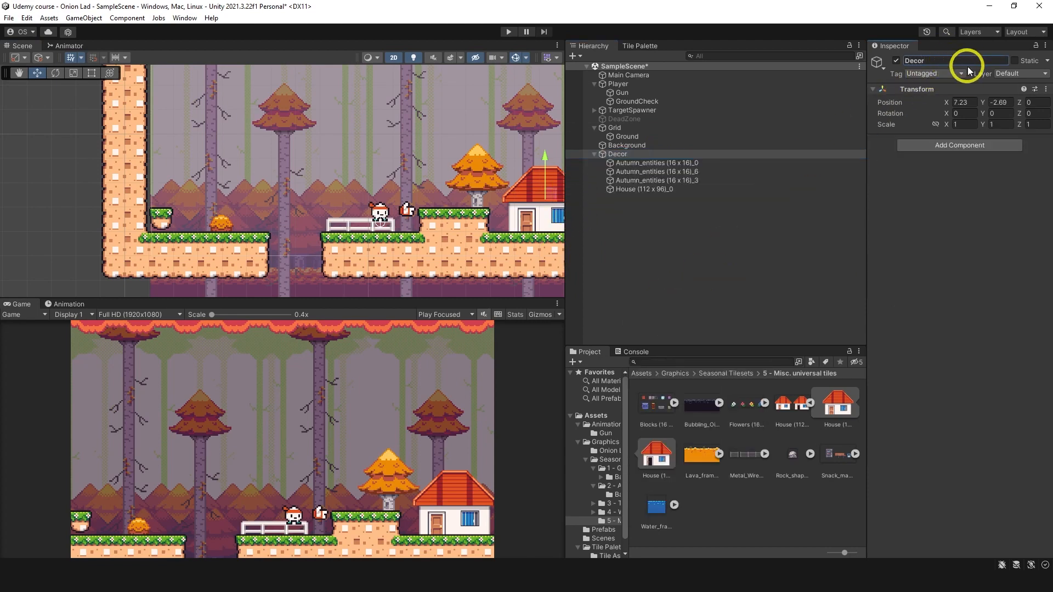
Step: Move the orange tree onto the grass left of the floor gap and the bush onto the raised ledge beside the house
left_click(667, 188)
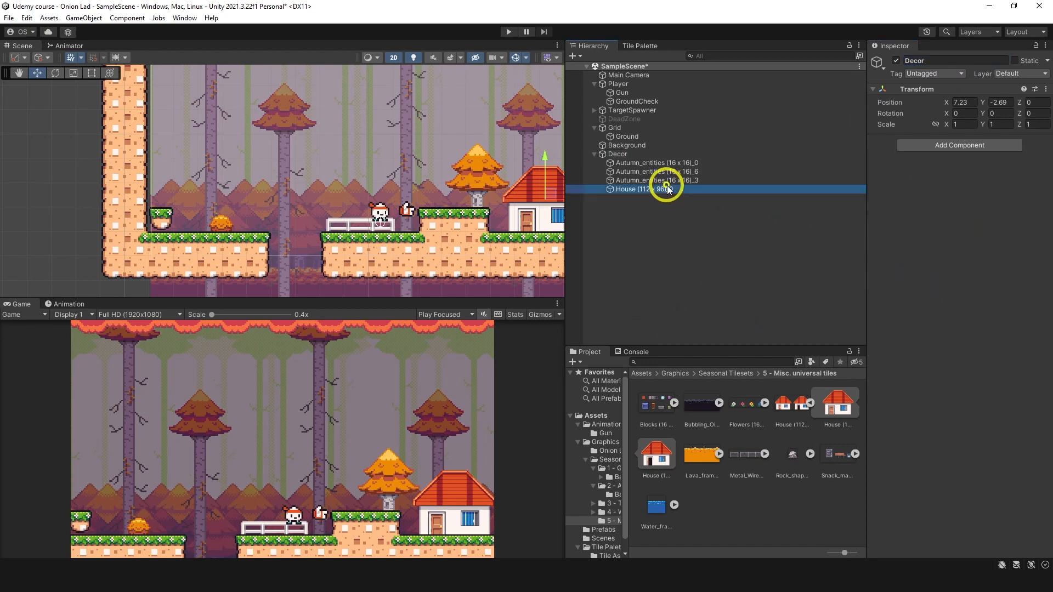
left_click(642, 172)
left_click(638, 164)
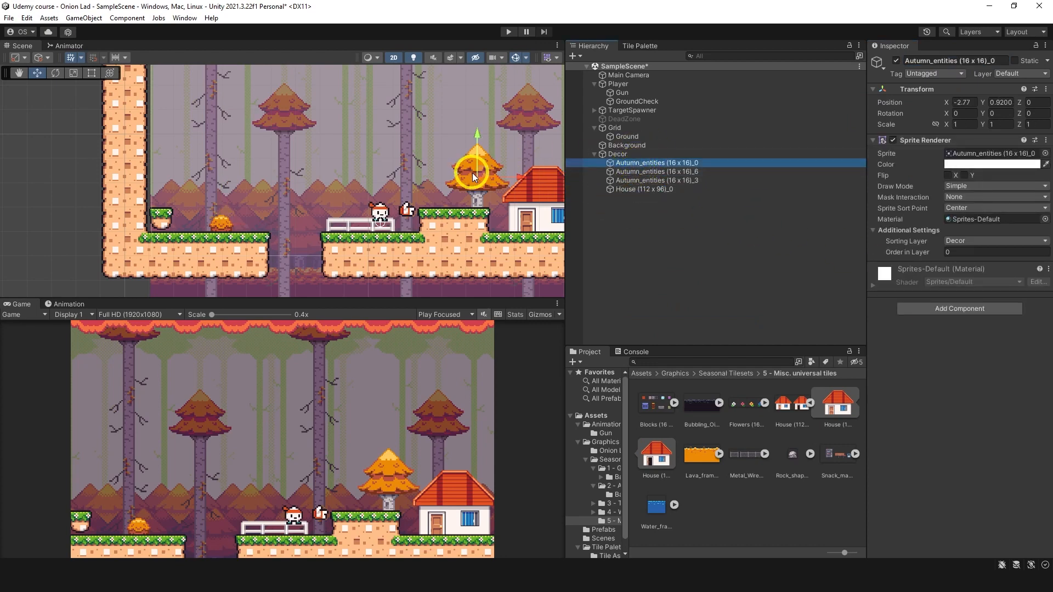
left_click_drag(479, 169, 253, 194)
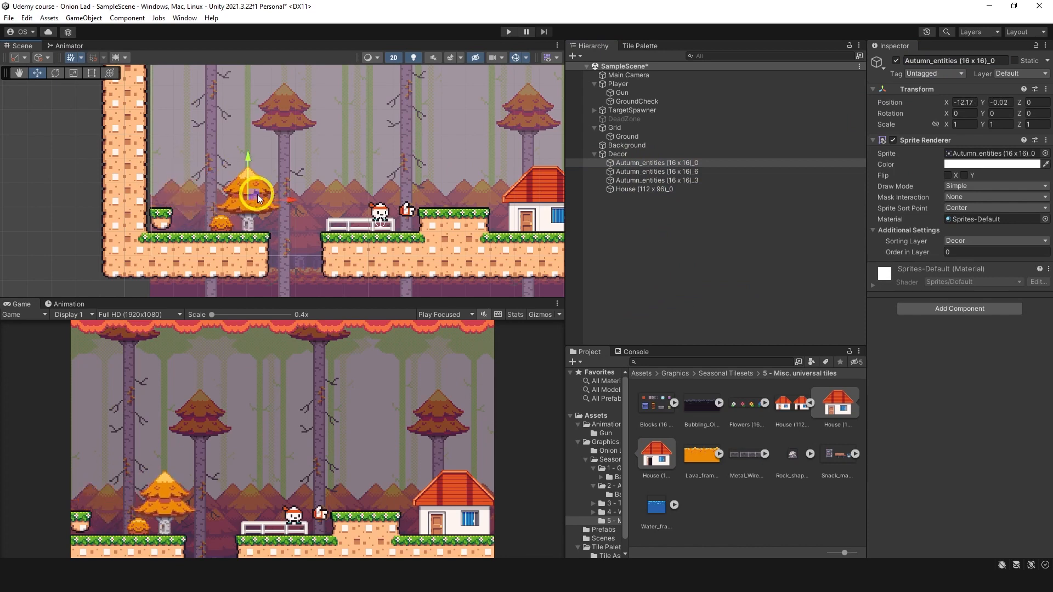
left_click(639, 172)
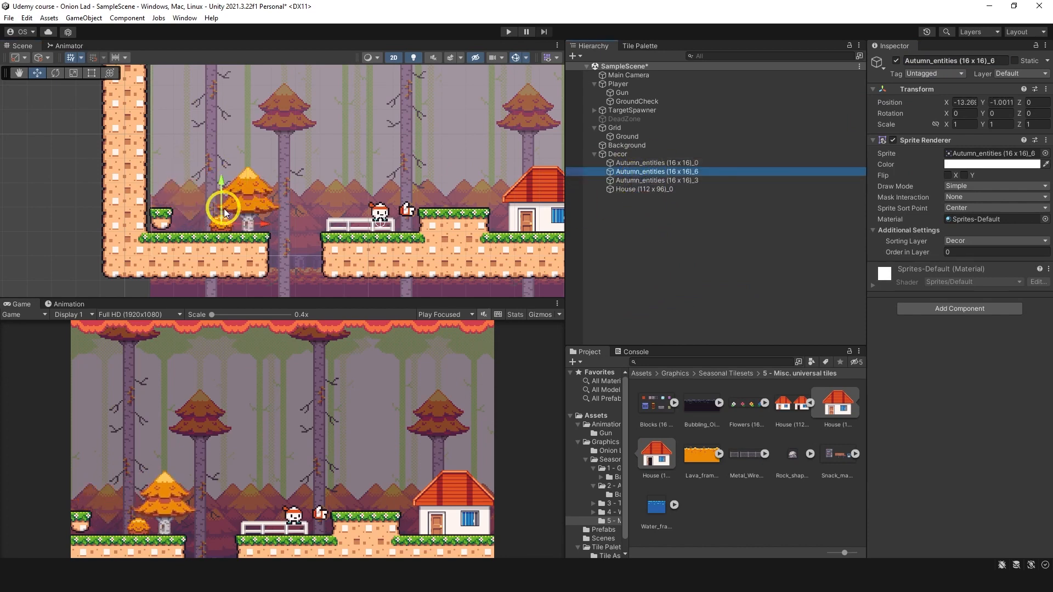
left_click_drag(226, 220, 481, 196)
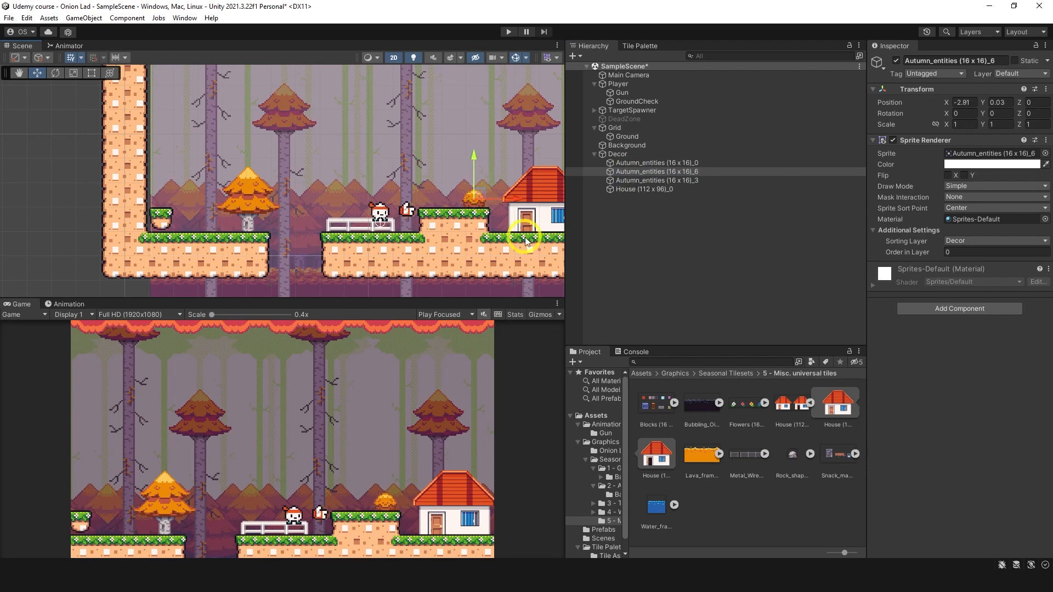
Step: Place the short picket fence from the Autumn Forest folder's Autumn_entities sheet behind the player and delete the railing fence
left_click(737, 404)
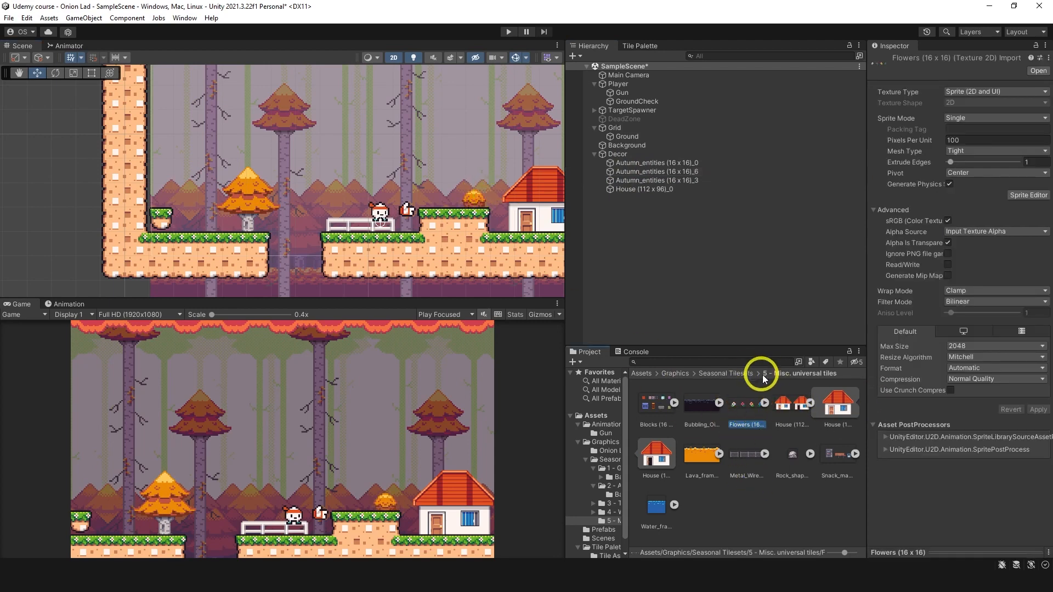
left_click(723, 373)
double_click(702, 403)
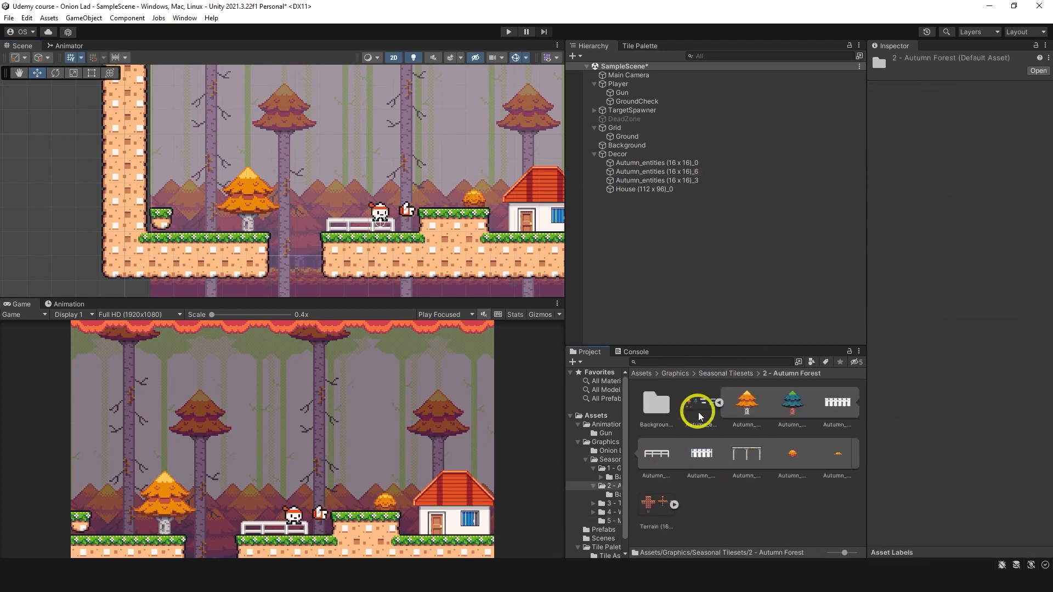
left_click(698, 413)
left_click(1029, 184)
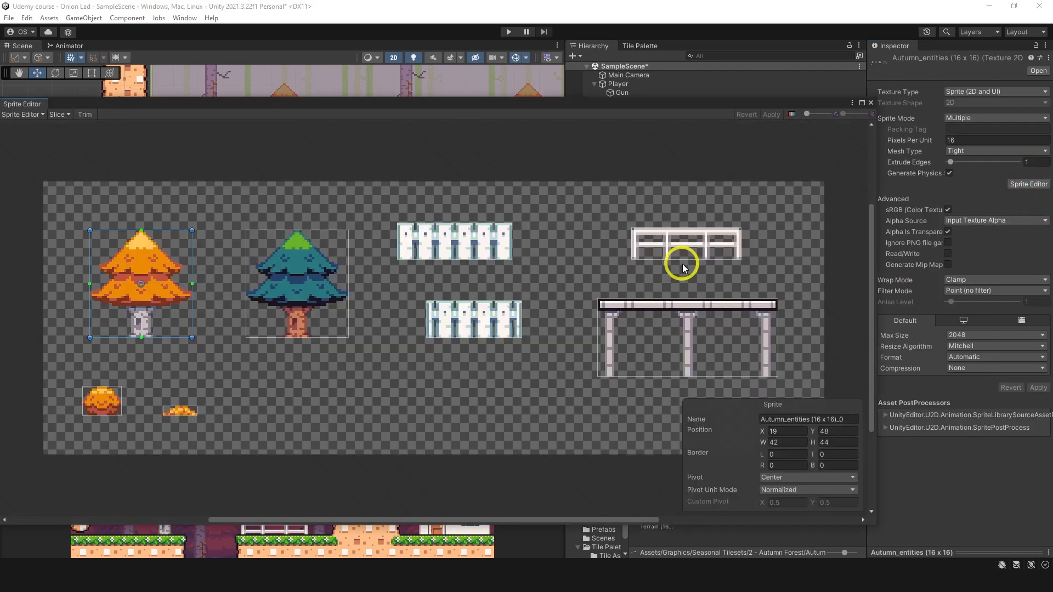
left_click(872, 103)
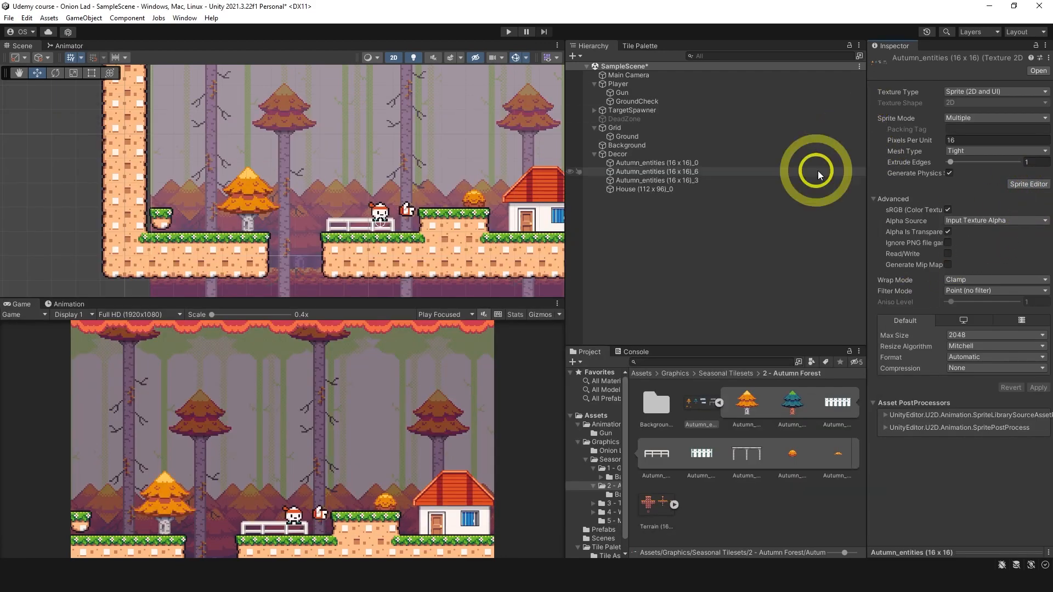
left_click_drag(701, 445, 367, 232)
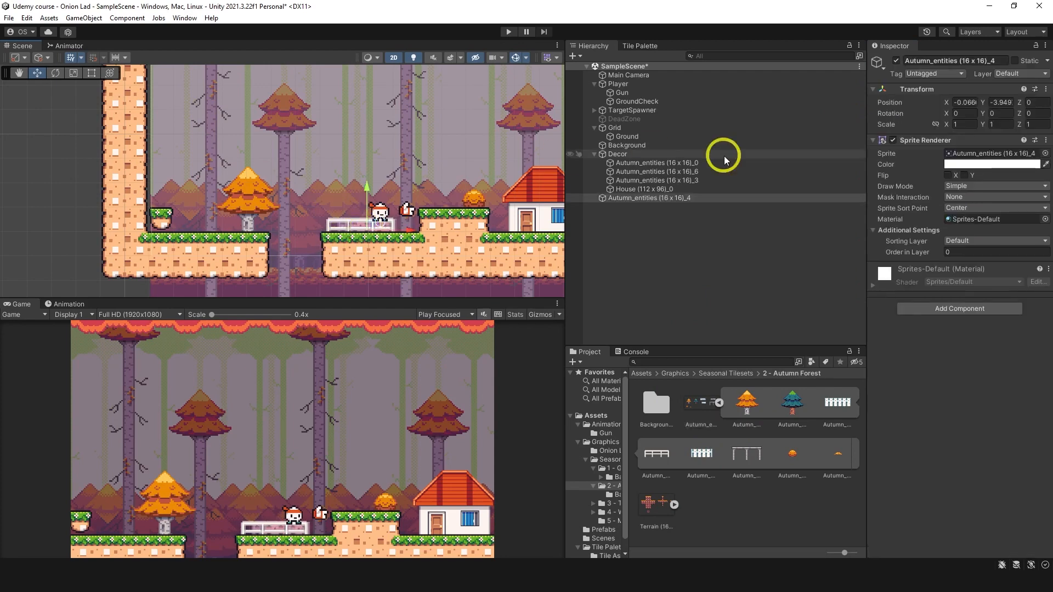
left_click(644, 181)
key("Delete")
Step: Parent the picket fence to the Decor object and set its Sorting Layer to Decor
left_click_drag(639, 190, 651, 176)
left_click(983, 248)
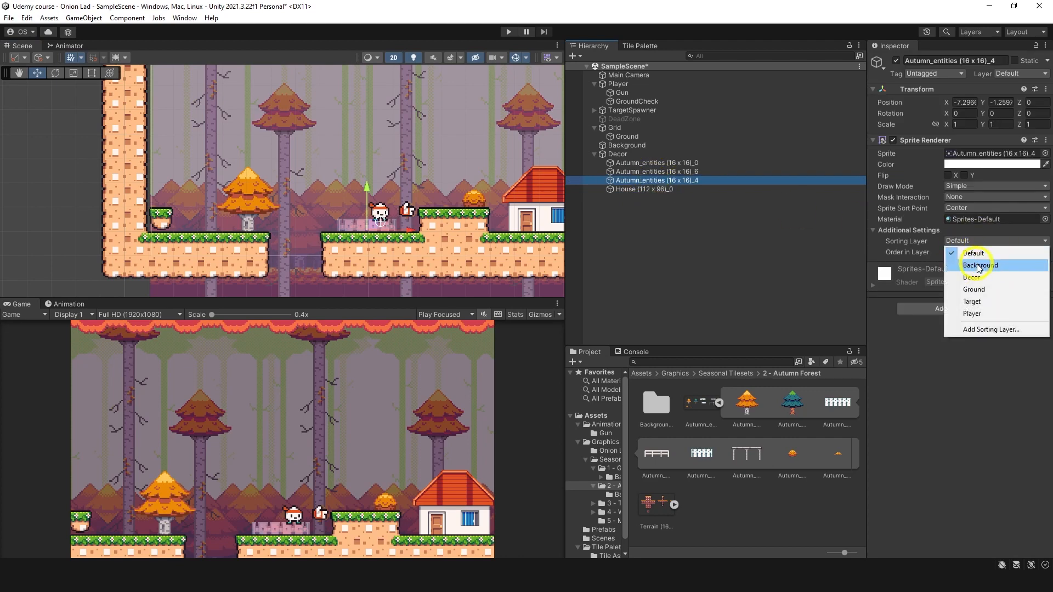
left_click(968, 285)
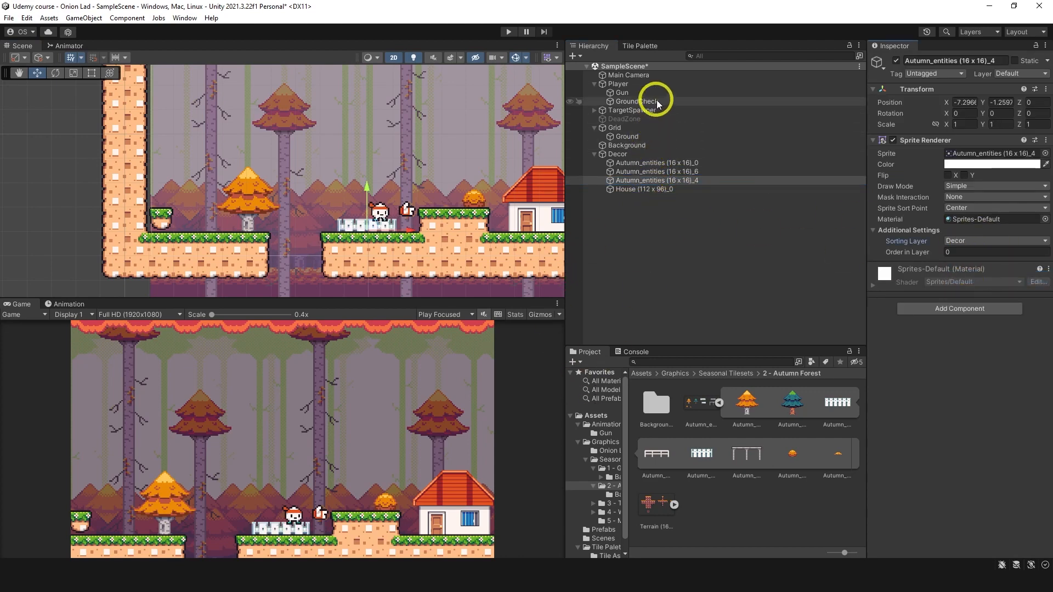
Step: In the DeadZone script, extend the trigger's if condition with || collision.tag == "Player" and save the file
left_click(650, 118)
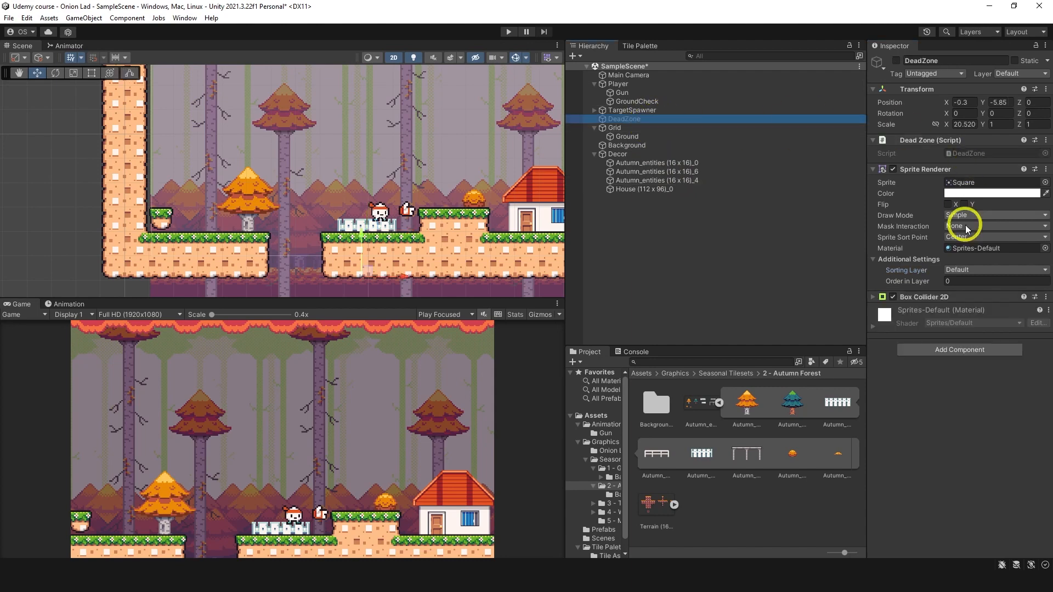
double_click(982, 157)
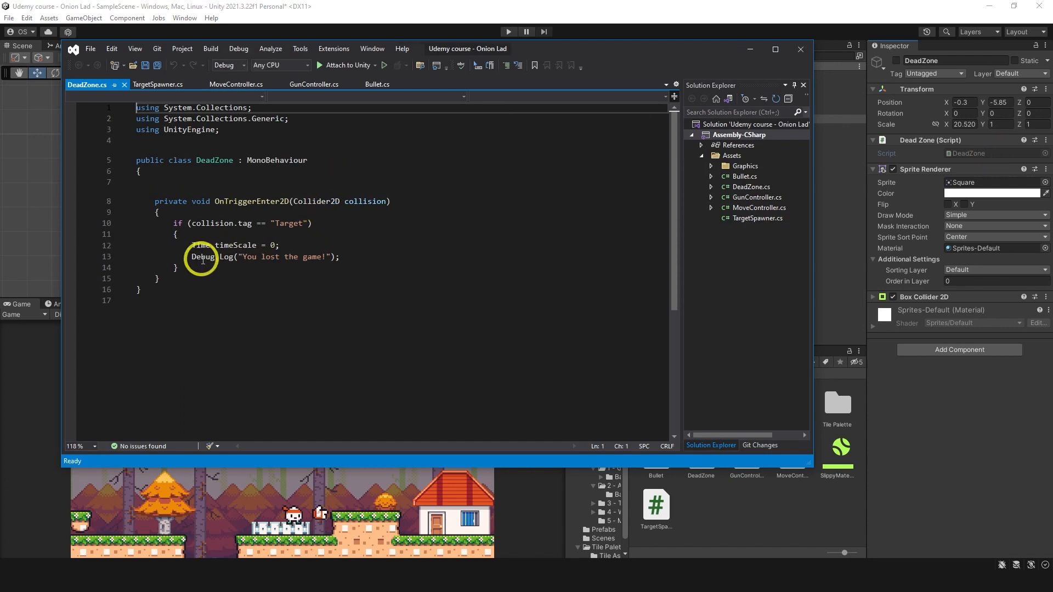
left_click(196, 252)
key("Up")
key("Up")
key("Up")
key("Up")
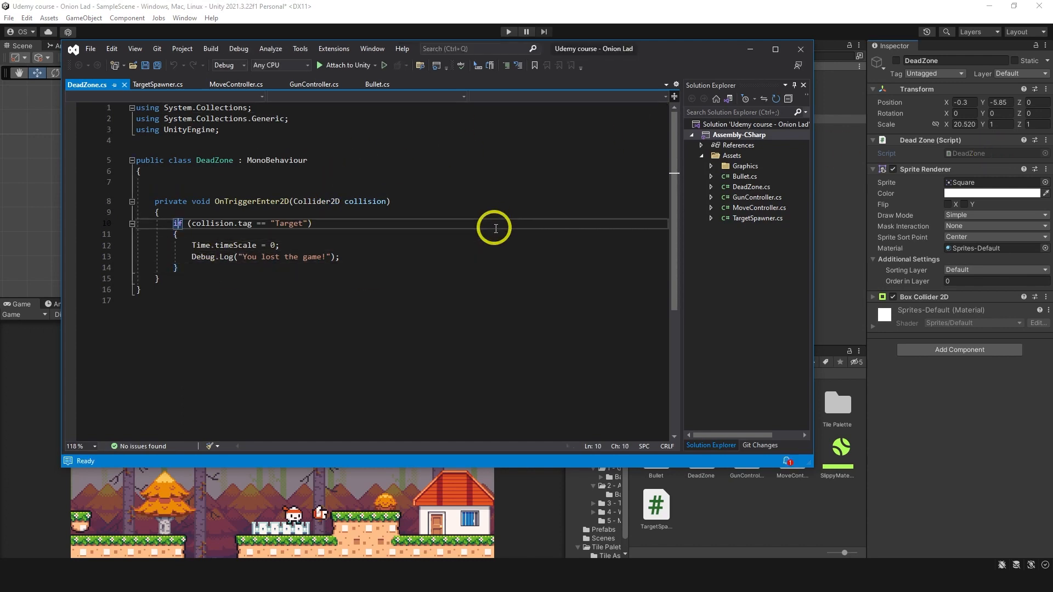
type("||")
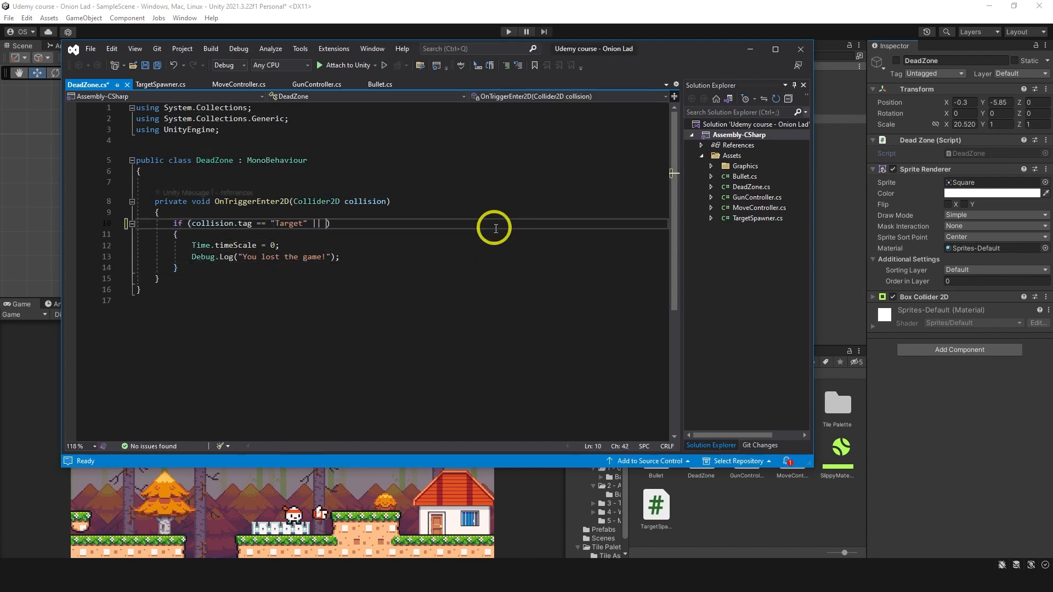
key("shift+Left")
key("shift+Left")
key("Right")
key("Right")
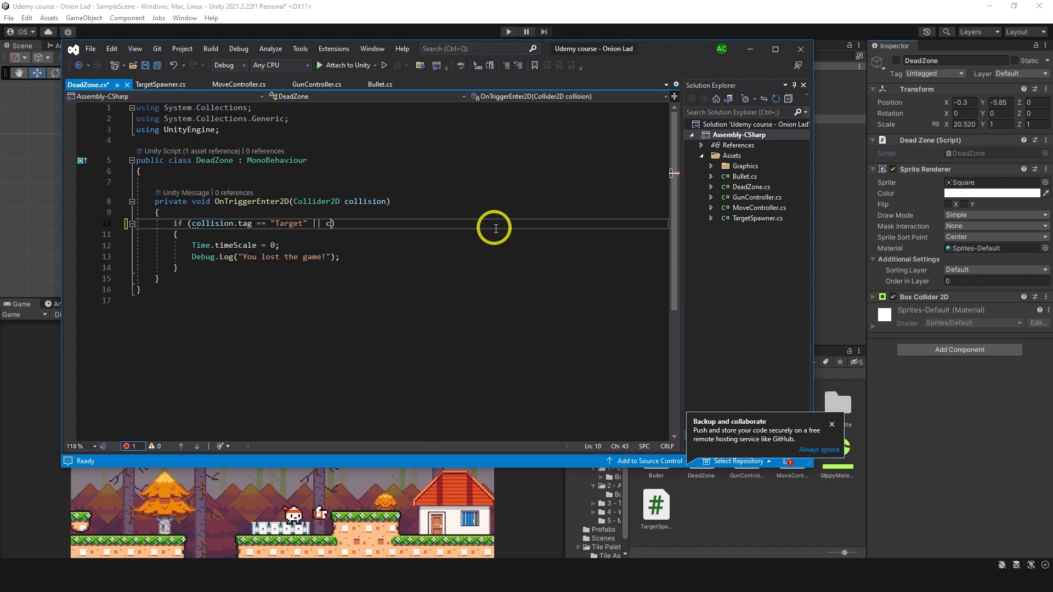
type("collision.tag == \"Player")
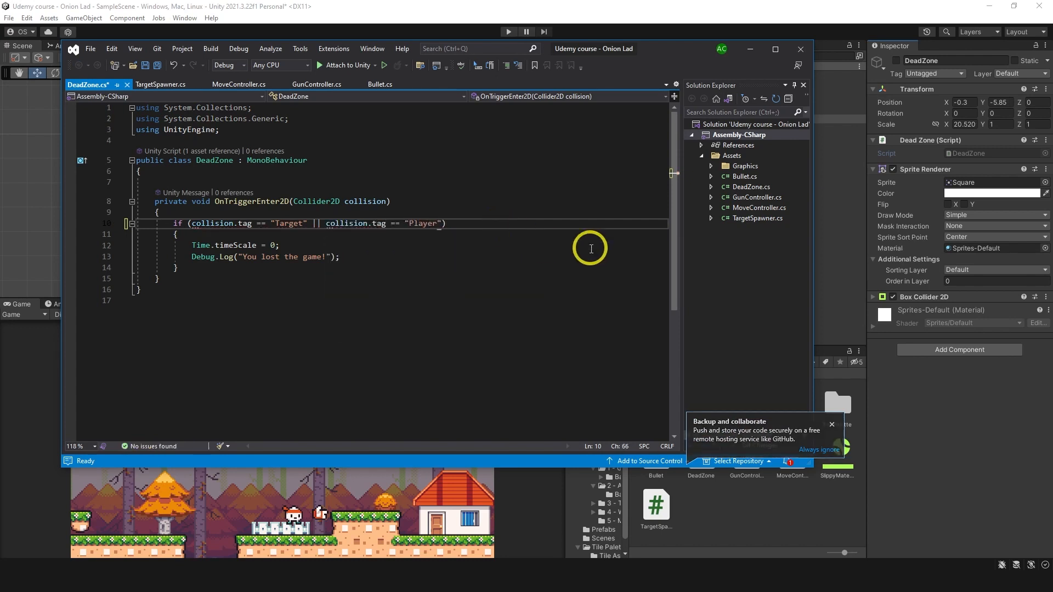
type("\")")
key("ctrl+s")
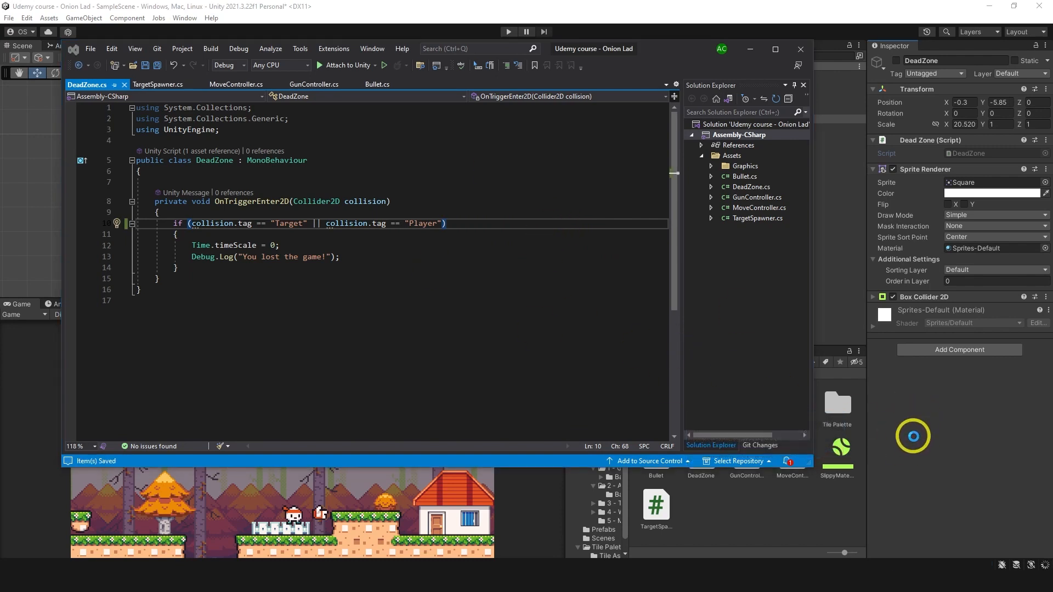
Step: Assign the Player tag to the Player object and check it against the tag string in the DeadZone script
left_click(918, 428)
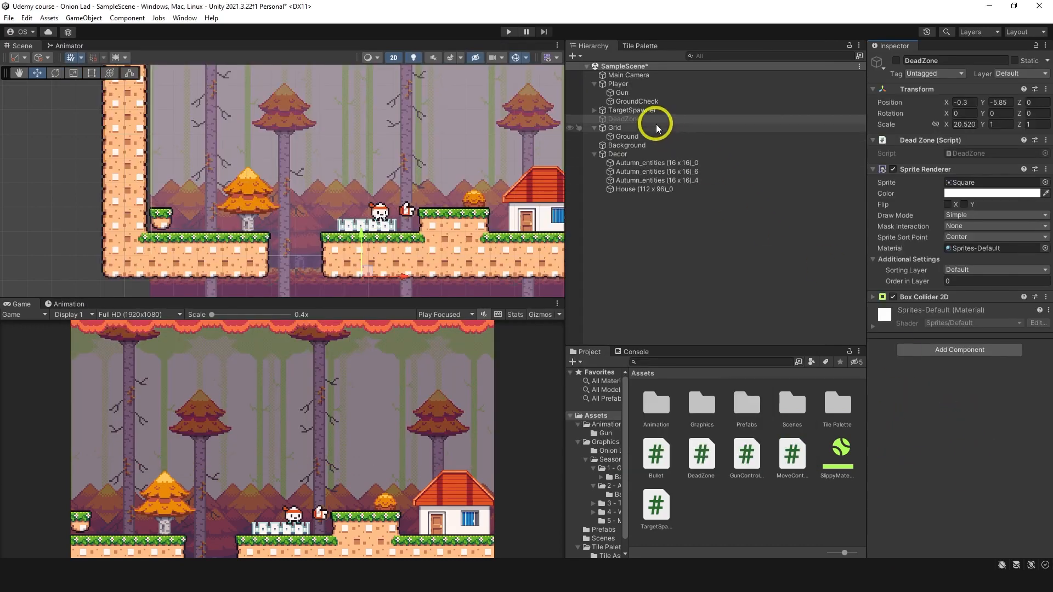
left_click(661, 86)
left_click(934, 73)
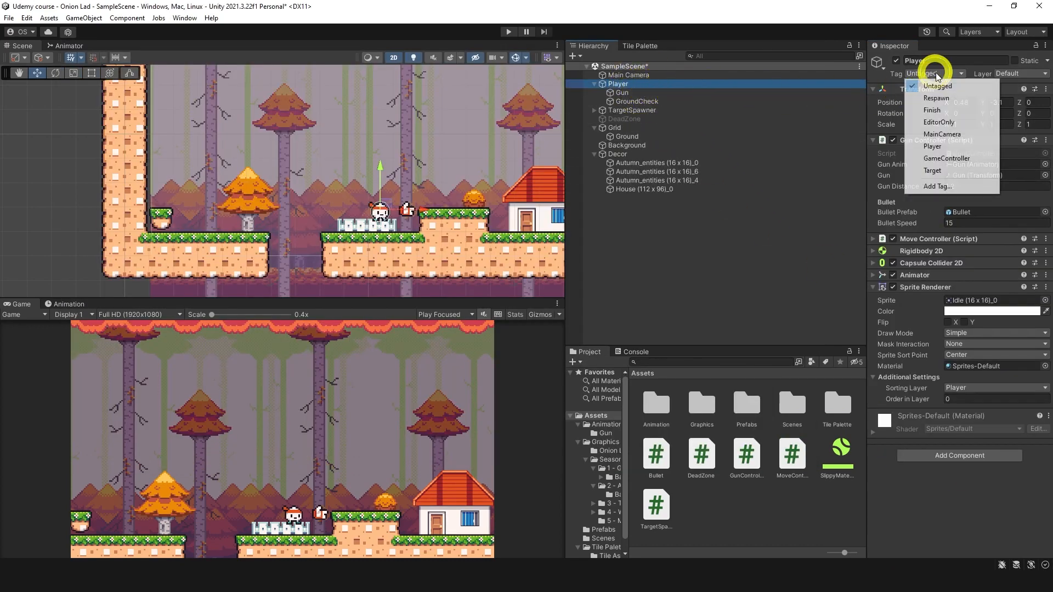
left_click(942, 147)
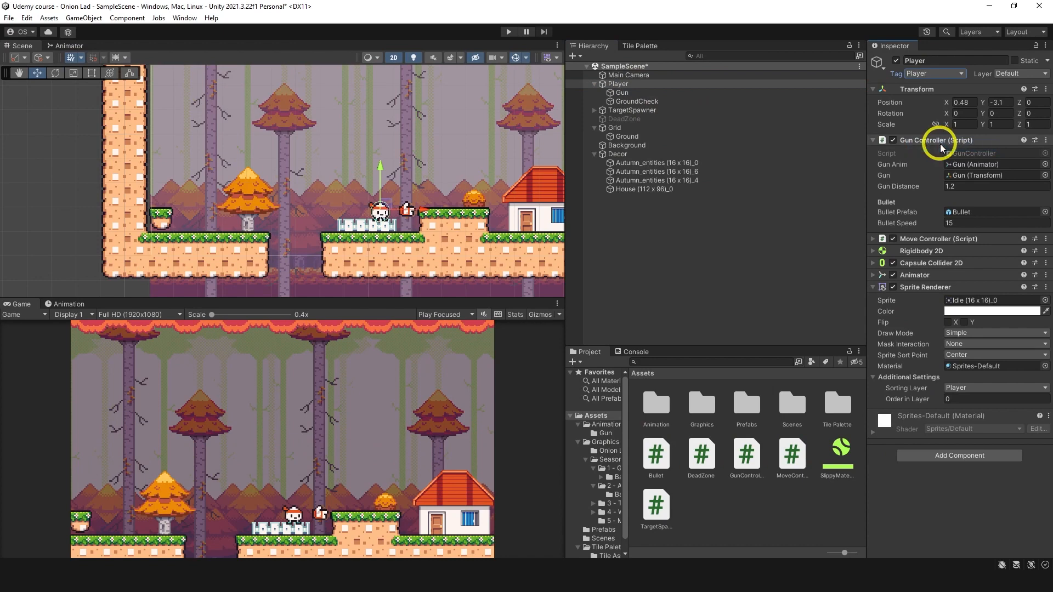
key("alt+Tab")
left_click_drag(446, 225, 938, 85)
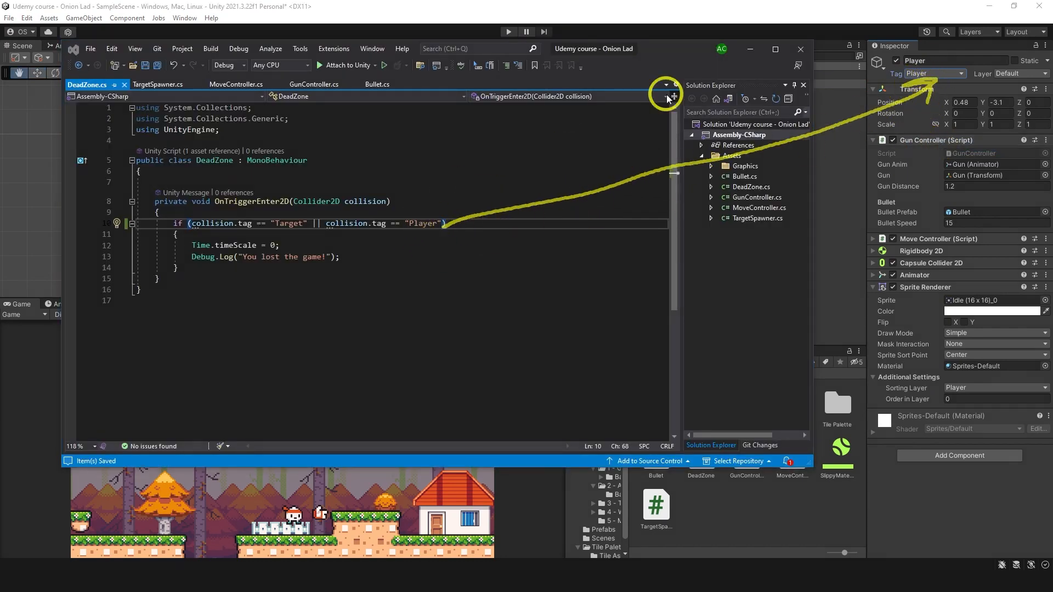
left_click(916, 524)
Step: Enable the DeadZone object and set its sprite's Sorting Layer to Background with Order in Layer -10
left_click(656, 119)
left_click(896, 61)
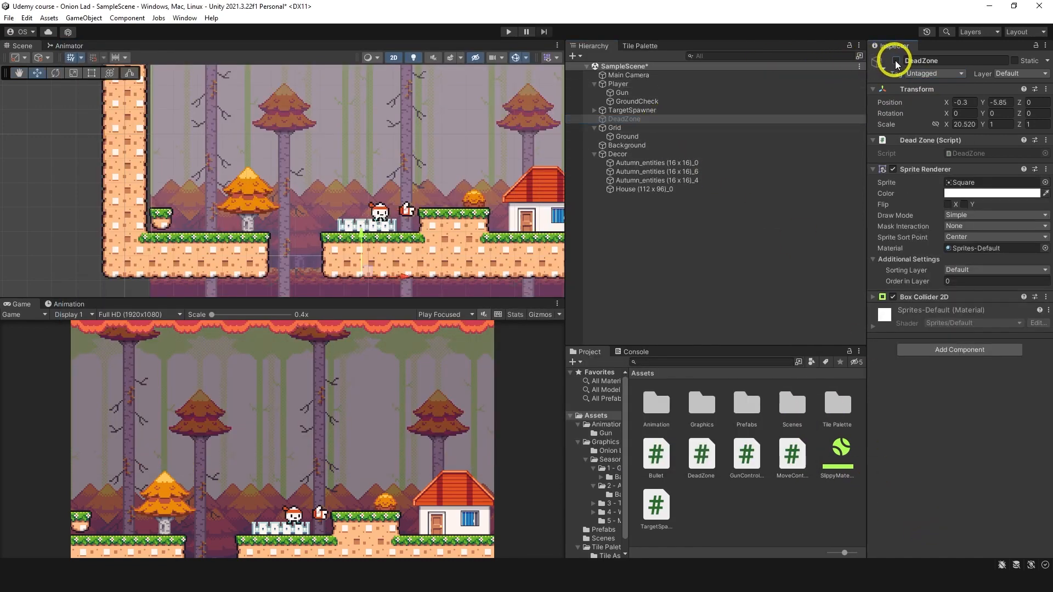
left_click(897, 61)
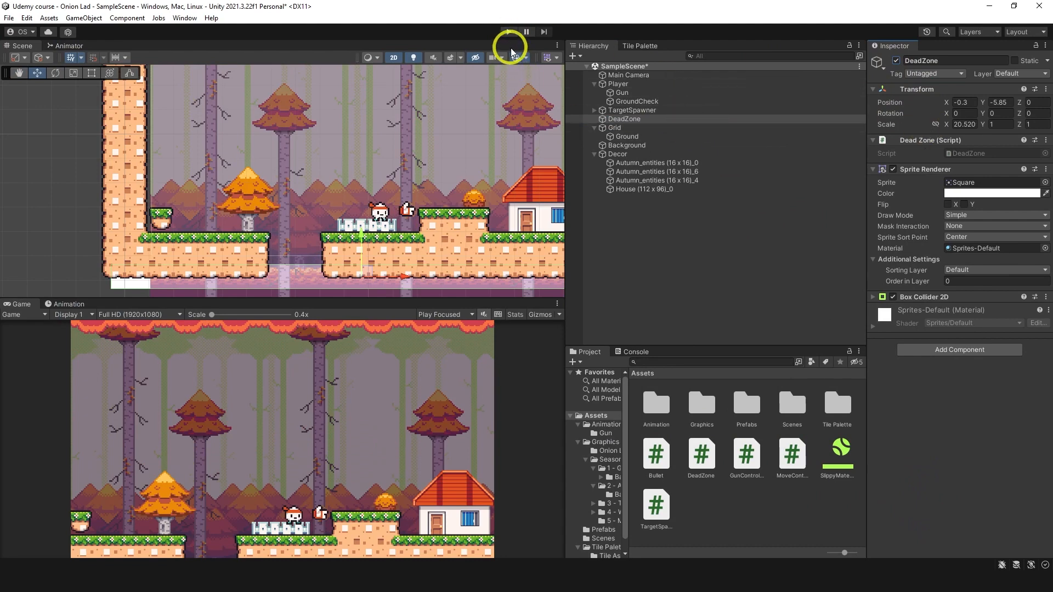
left_click(968, 270)
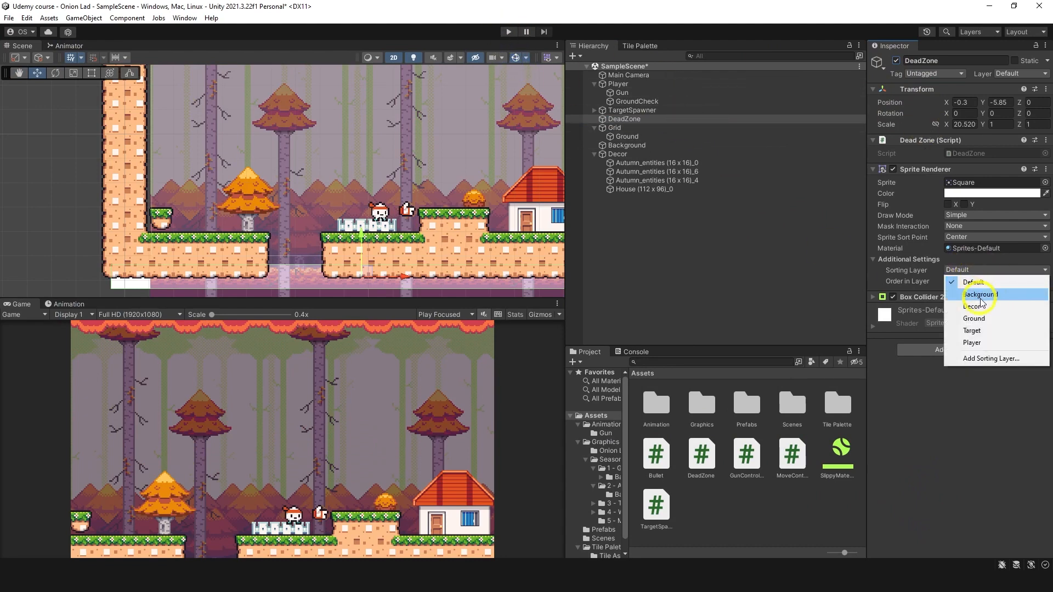
left_click(979, 296)
left_click(949, 282)
type("-10")
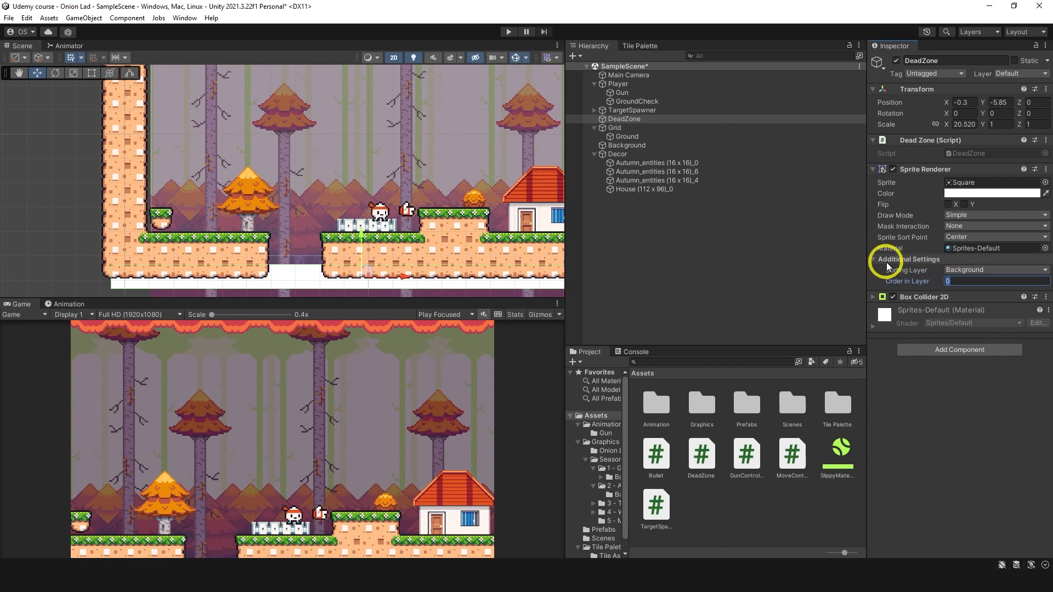
Step: Start the game and playtest moving, jumping onto the raised grass platform and shooting at the falling targets
left_click(508, 31)
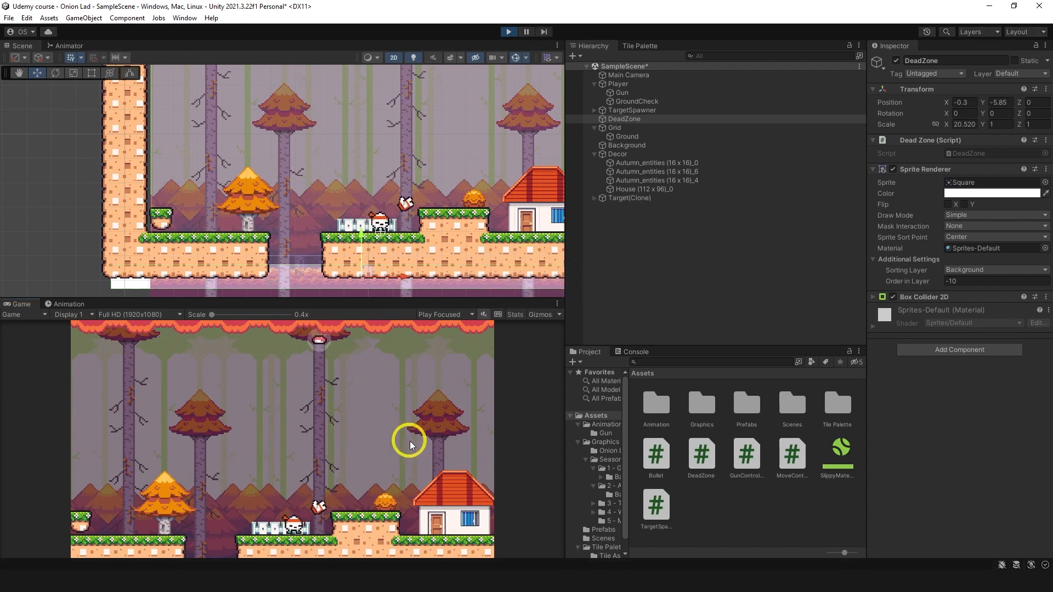
left_click(398, 429)
key("d")
key("space")
left_click(293, 358)
left_click(324, 367)
left_click(445, 351)
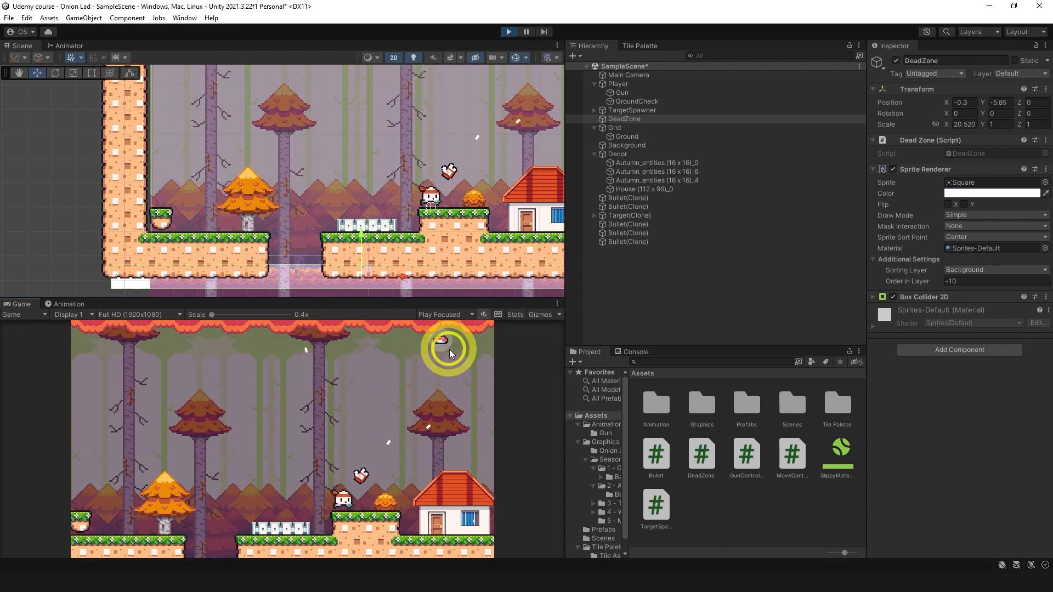
key("space")
left_click(448, 352)
left_click(451, 354)
Step: Keep shooting targets on the way back, drop the player into the floor gap to test the DeadZone, and stop the game
left_click(282, 396)
key("a")
left_click(222, 376)
left_click(217, 374)
left_click(129, 358)
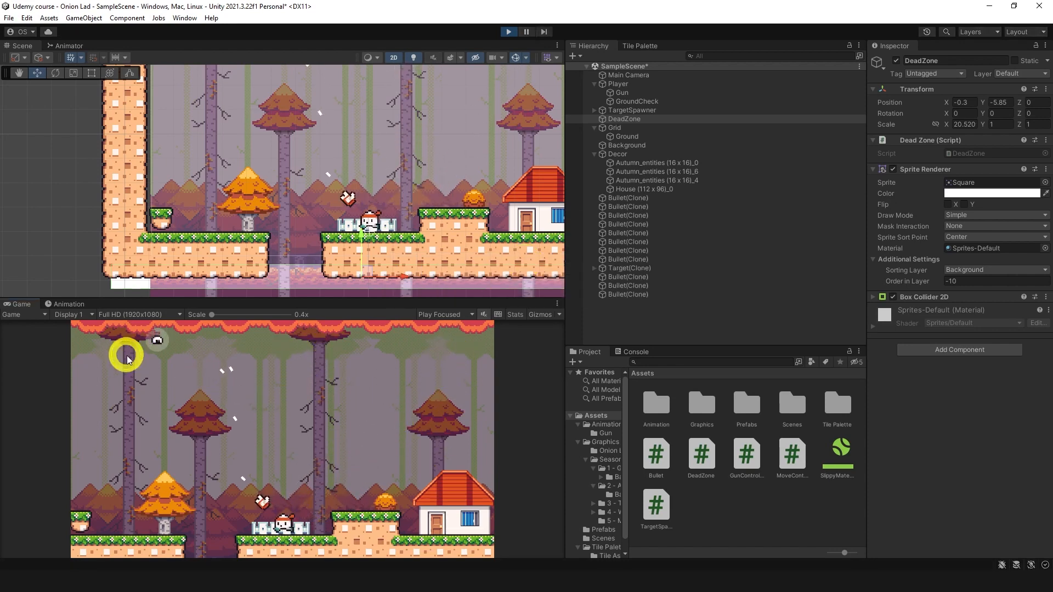
key("d")
left_click(130, 362)
left_click(133, 369)
key("a")
key("space")
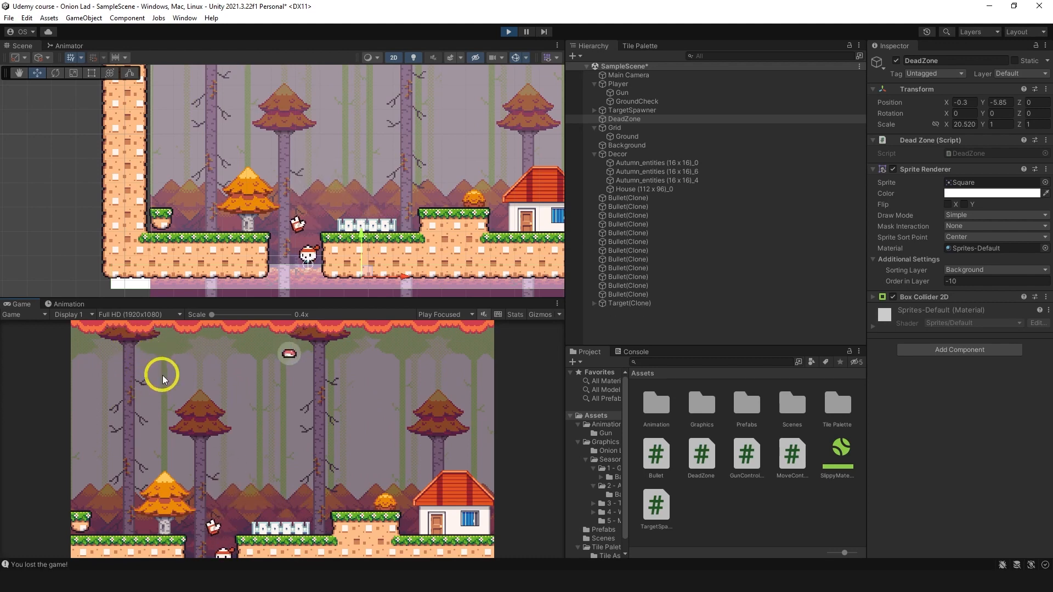
left_click(509, 33)
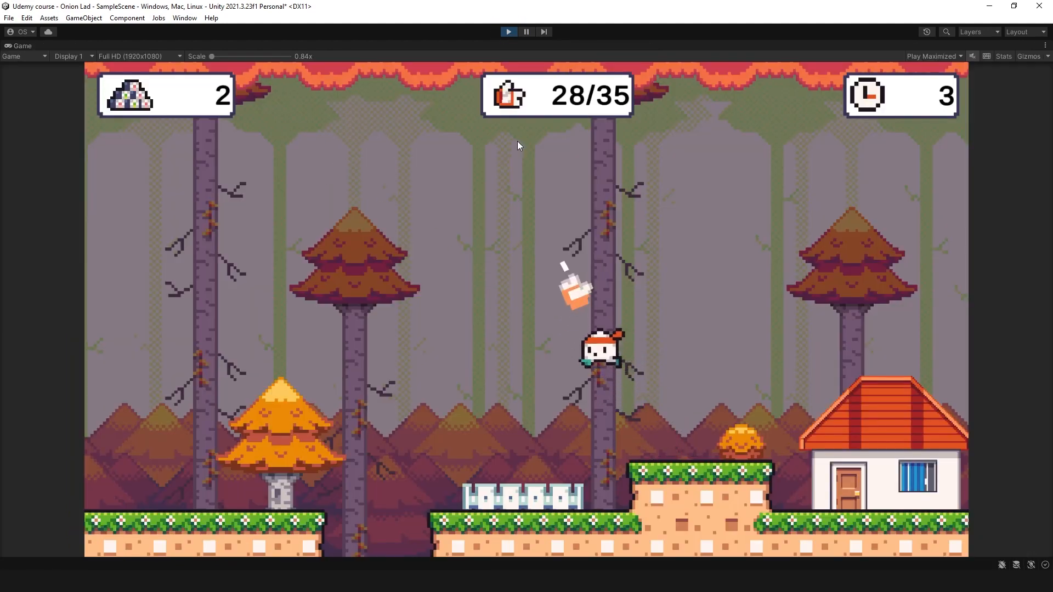
Step: Play the maximized game version with score, ammo and timer counters, moving, jumping and shooting targets to check how the counters react
key("d")
left_click(454, 140)
left_click(489, 150)
key("space")
left_click(630, 126)
key("a")
key("space")
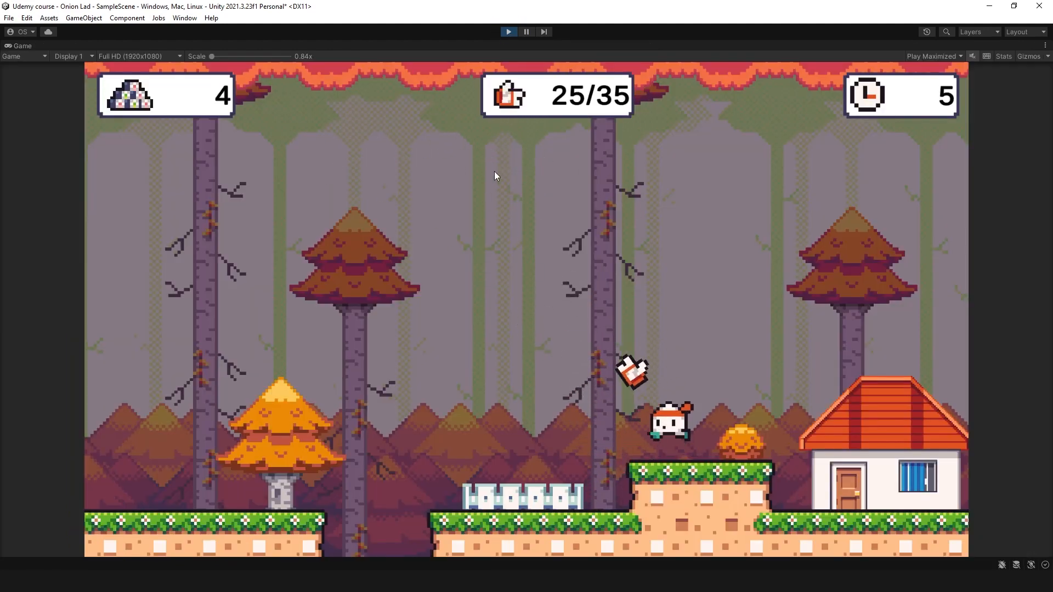
left_click(245, 147)
left_click(235, 142)
left_click(549, 158)
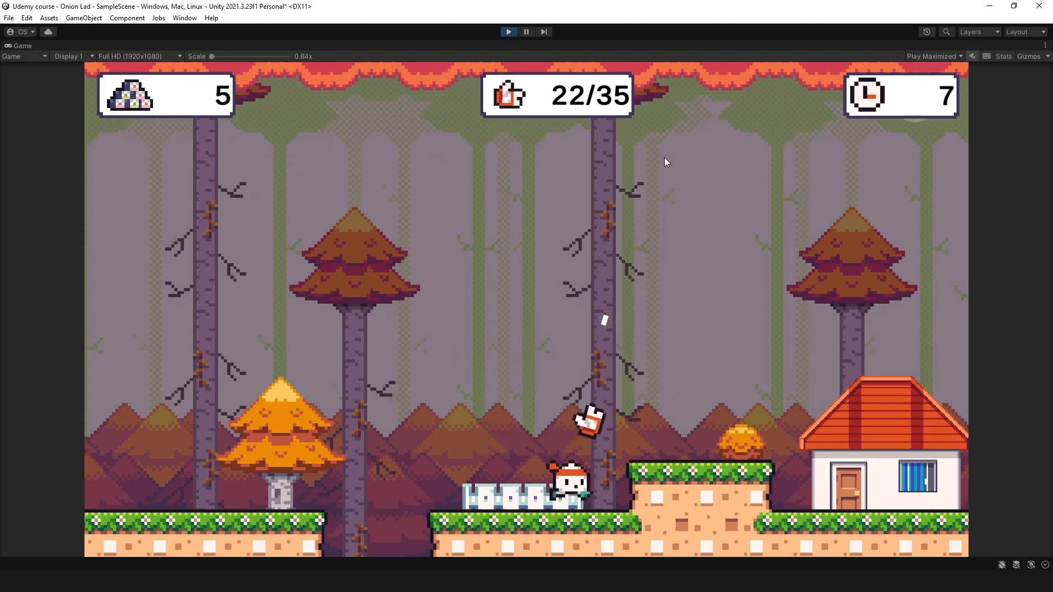